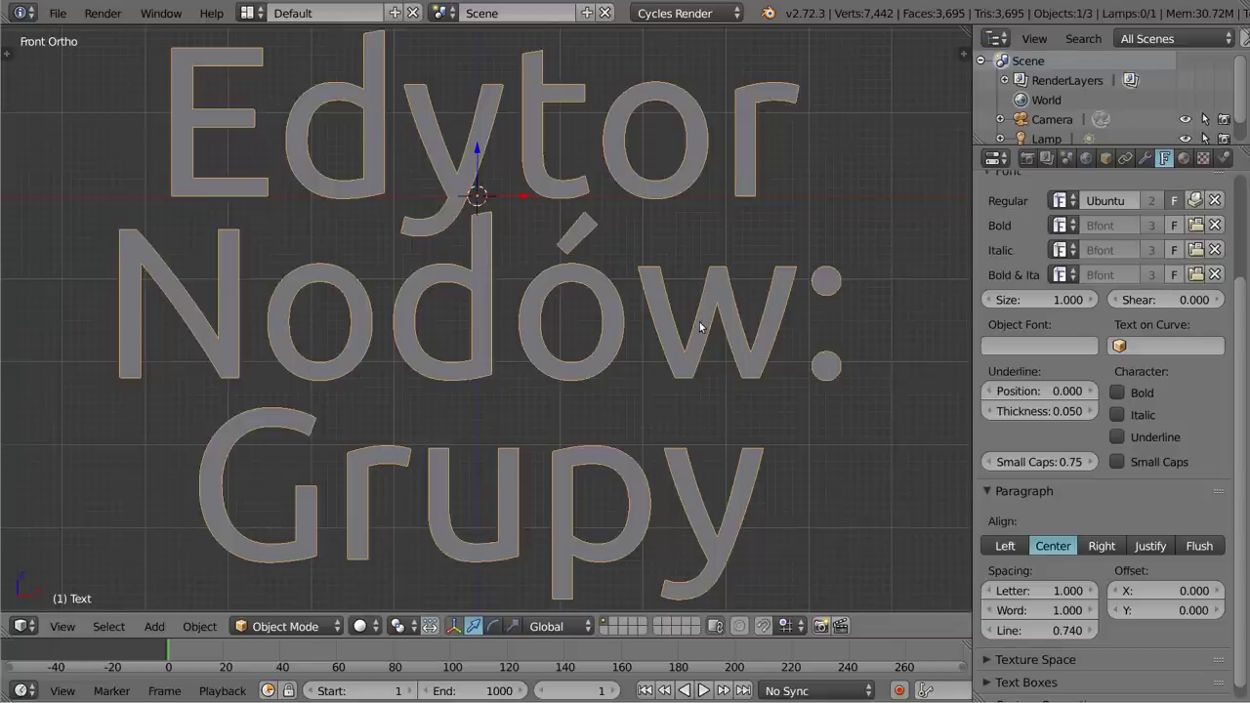
- Delete the 'Edytor Nodów: Grupy' text object and pan the view to centre the origin
{"action": "key", "text": "x"}
{"action": "left_click", "coordinate": [541, 266]}
{"action": "middle_click_drag", "start_coordinate": [559, 166], "coordinate": [541, 372], "text": "shift"}
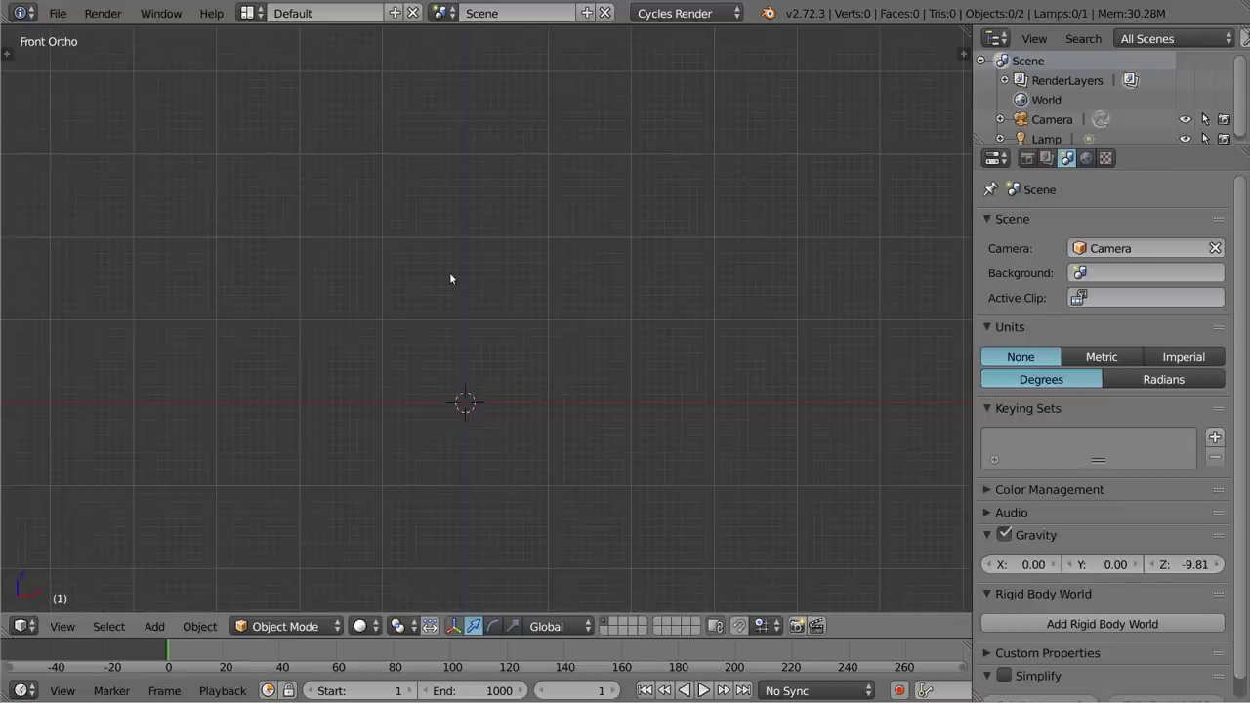
- Add a Suzanne monkey head at the scene origin and check it with a test render
{"action": "key", "text": "shift+a"}
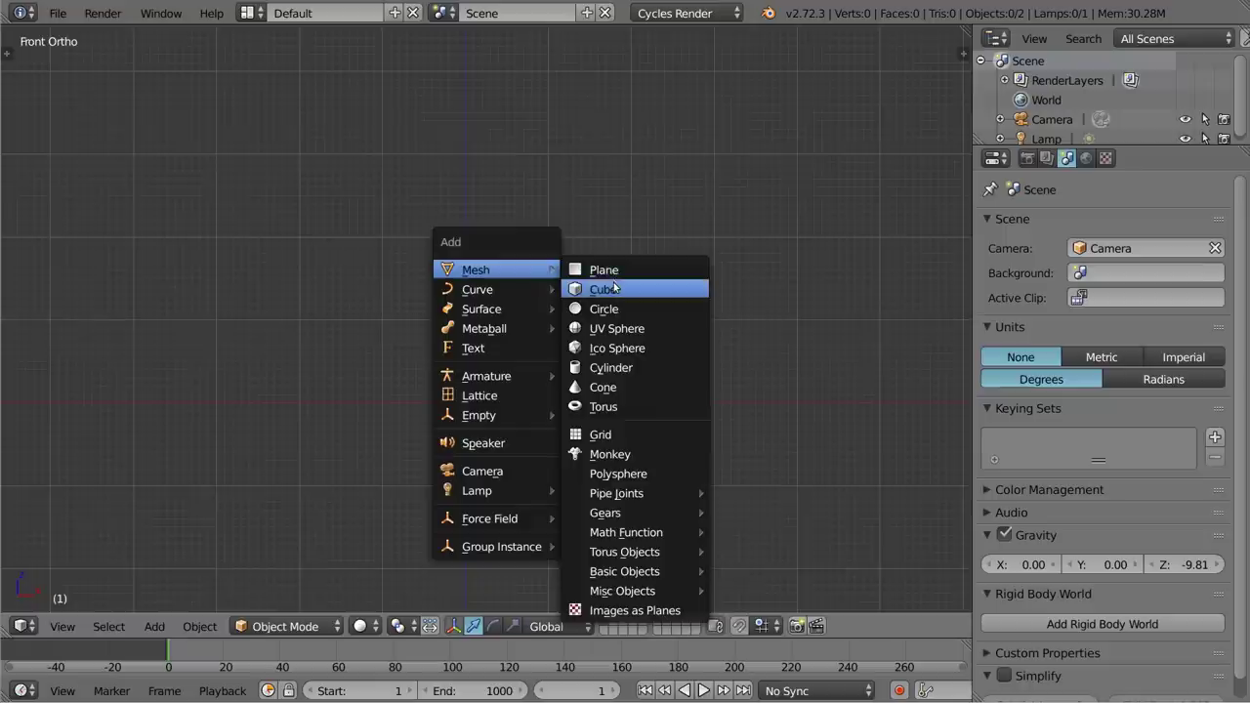
{"action": "left_click", "coordinate": [616, 454]}
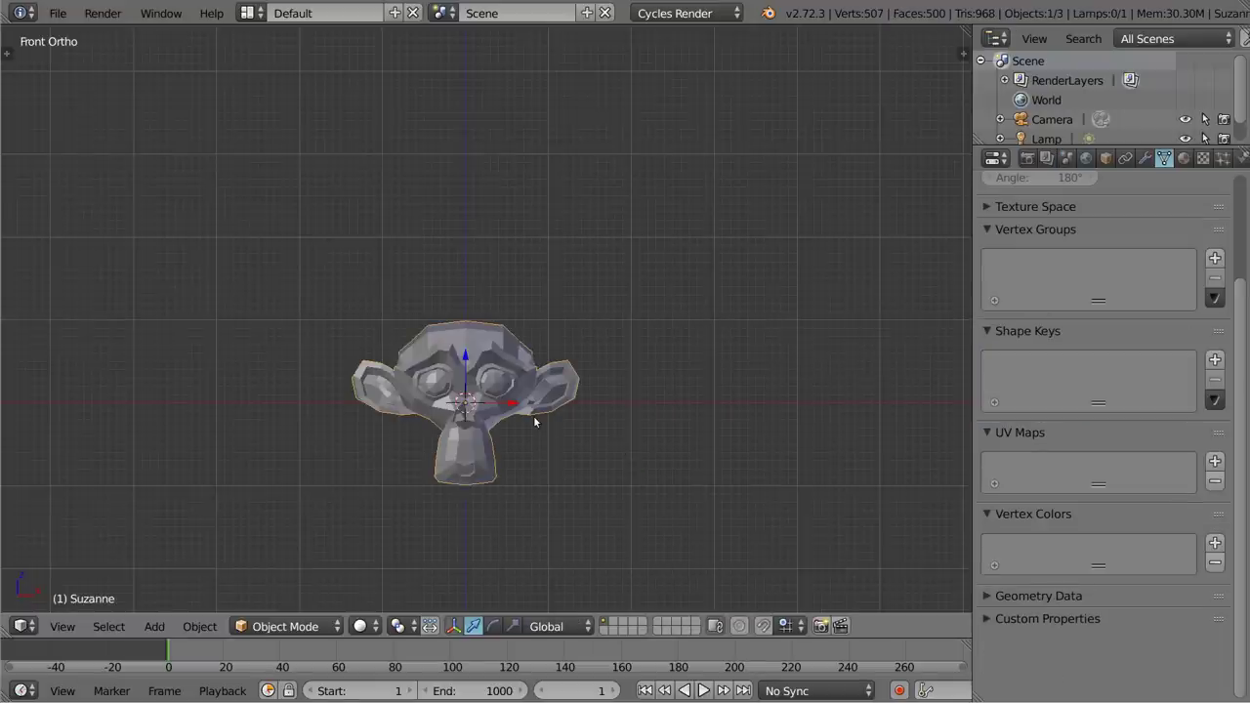
{"action": "key", "text": "F12"}
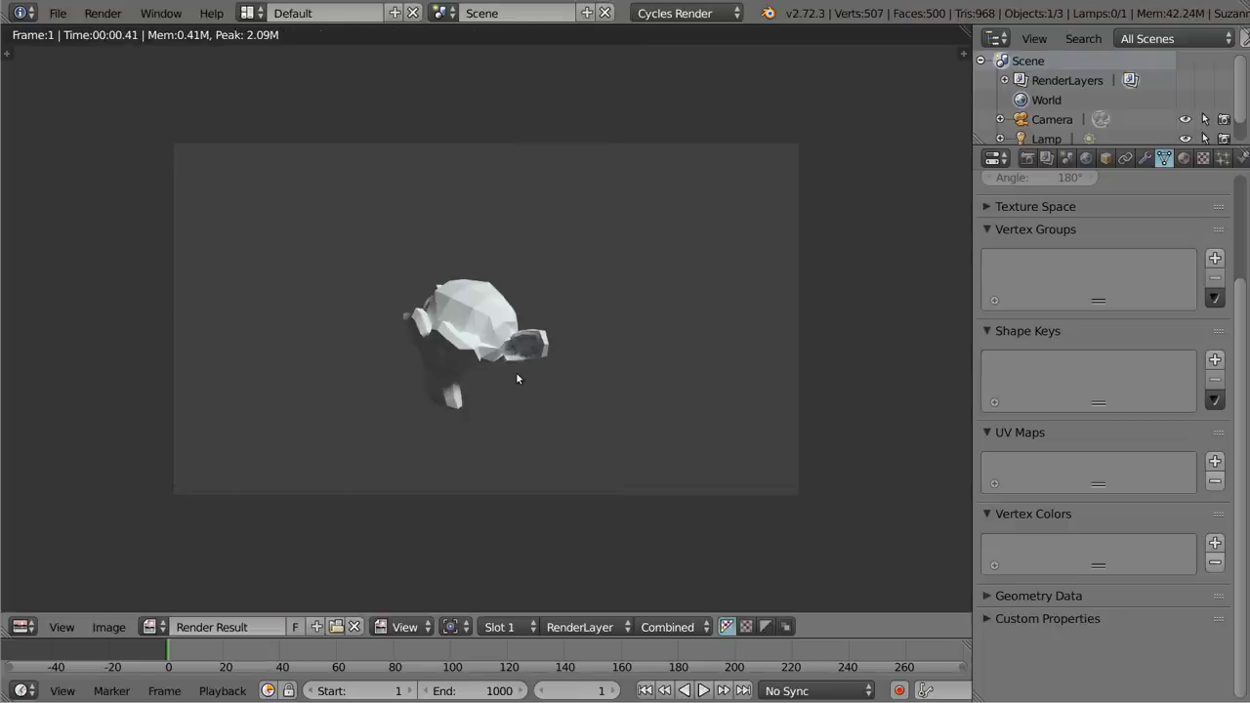
{"action": "key", "text": "Escape"}
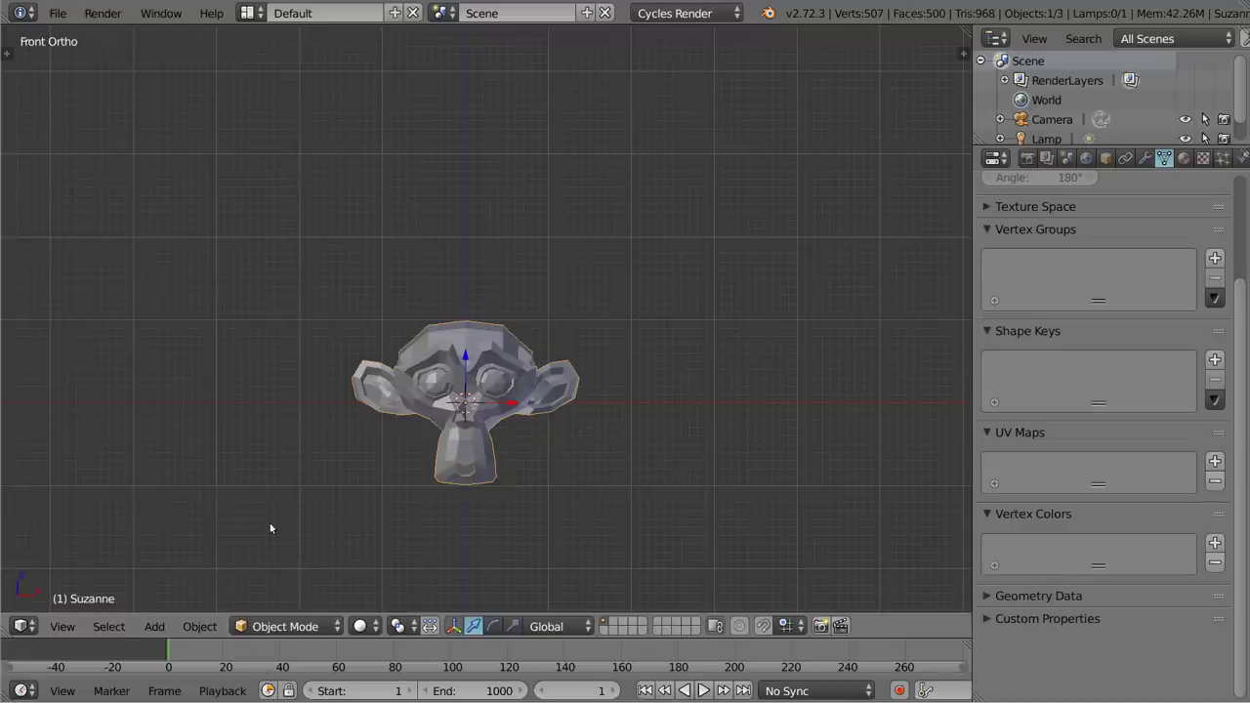
- Turn the 3D View into a Node Editor and switch it to Compositing nodes
{"action": "left_click", "coordinate": [21, 627]}
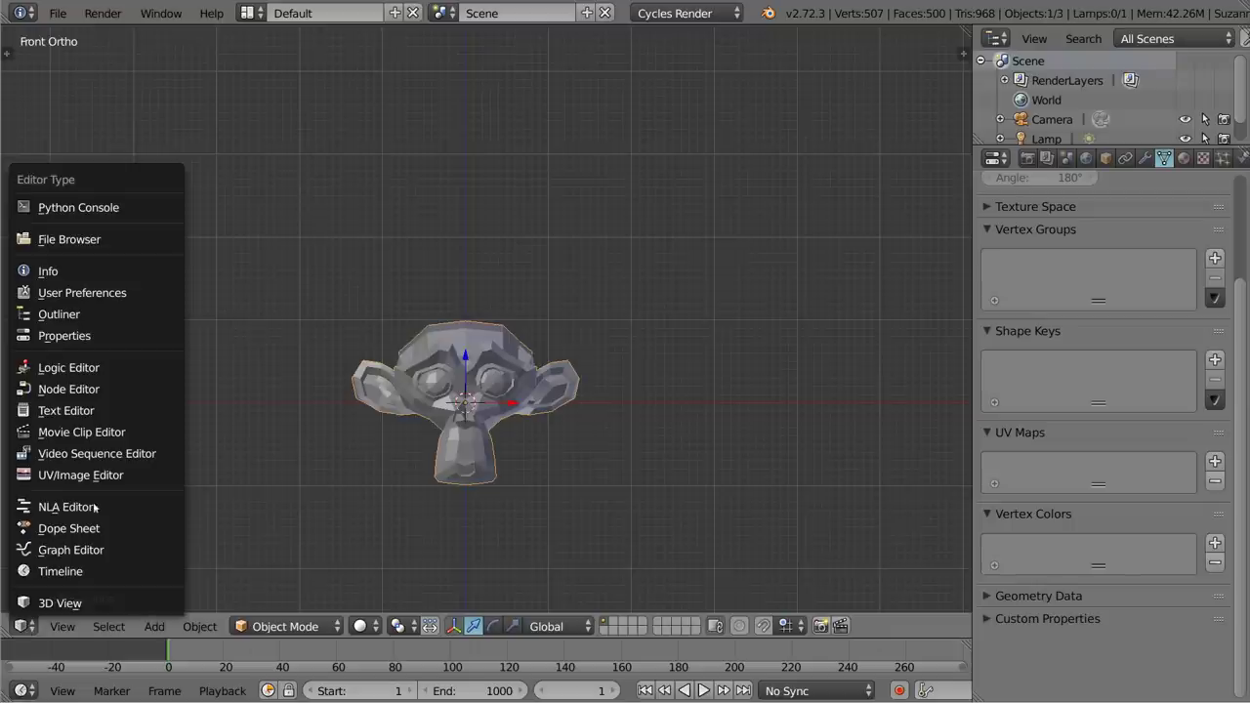
{"action": "left_click", "coordinate": [136, 388]}
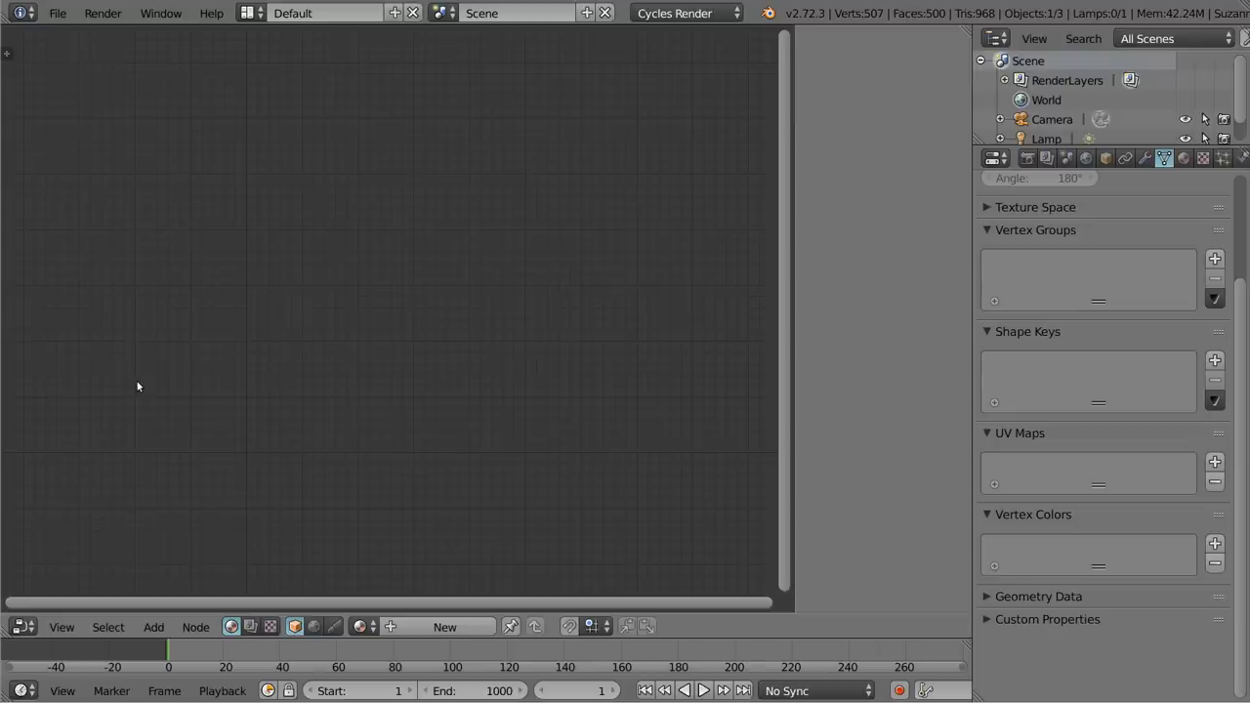
{"action": "left_click", "coordinate": [335, 627]}
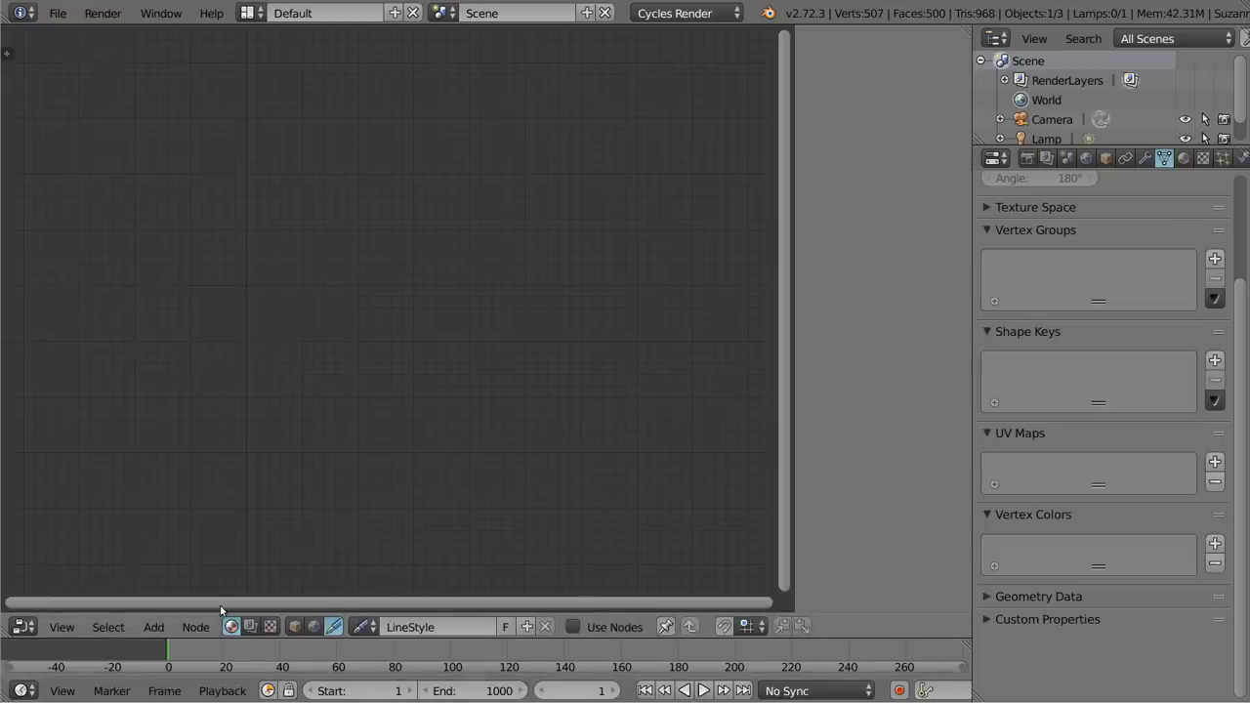
{"action": "left_click", "coordinate": [296, 627]}
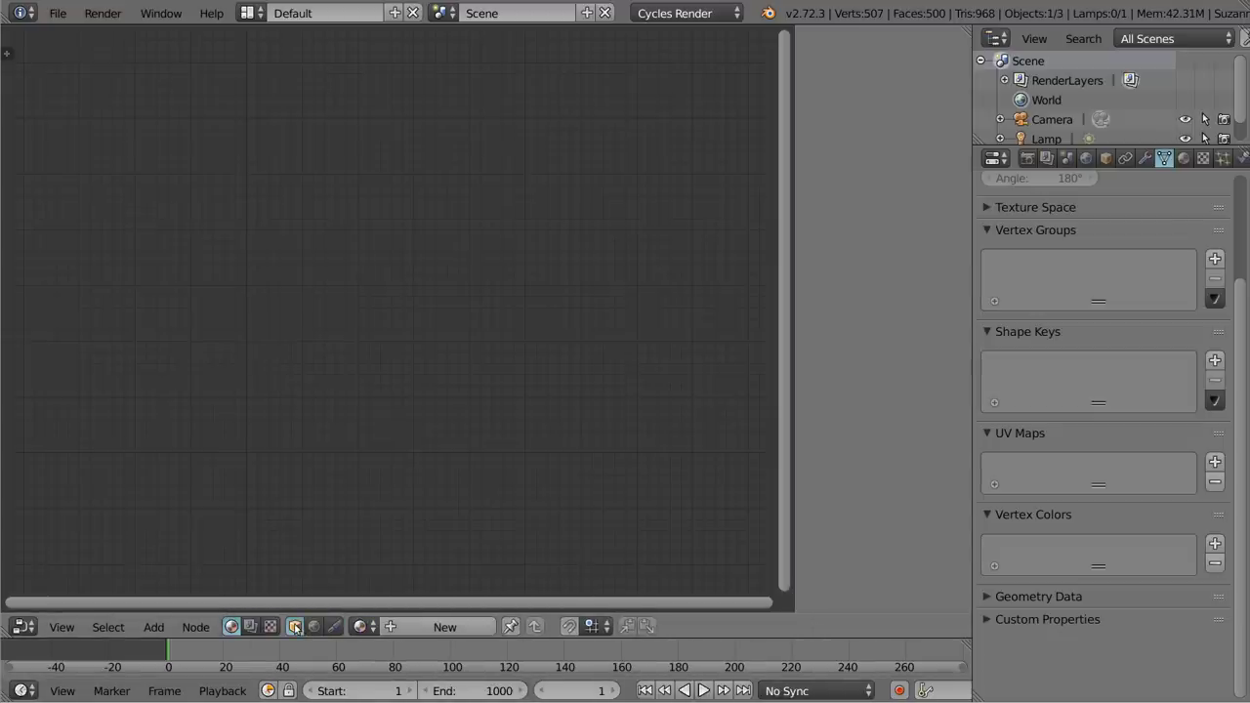
{"action": "left_click", "coordinate": [312, 627]}
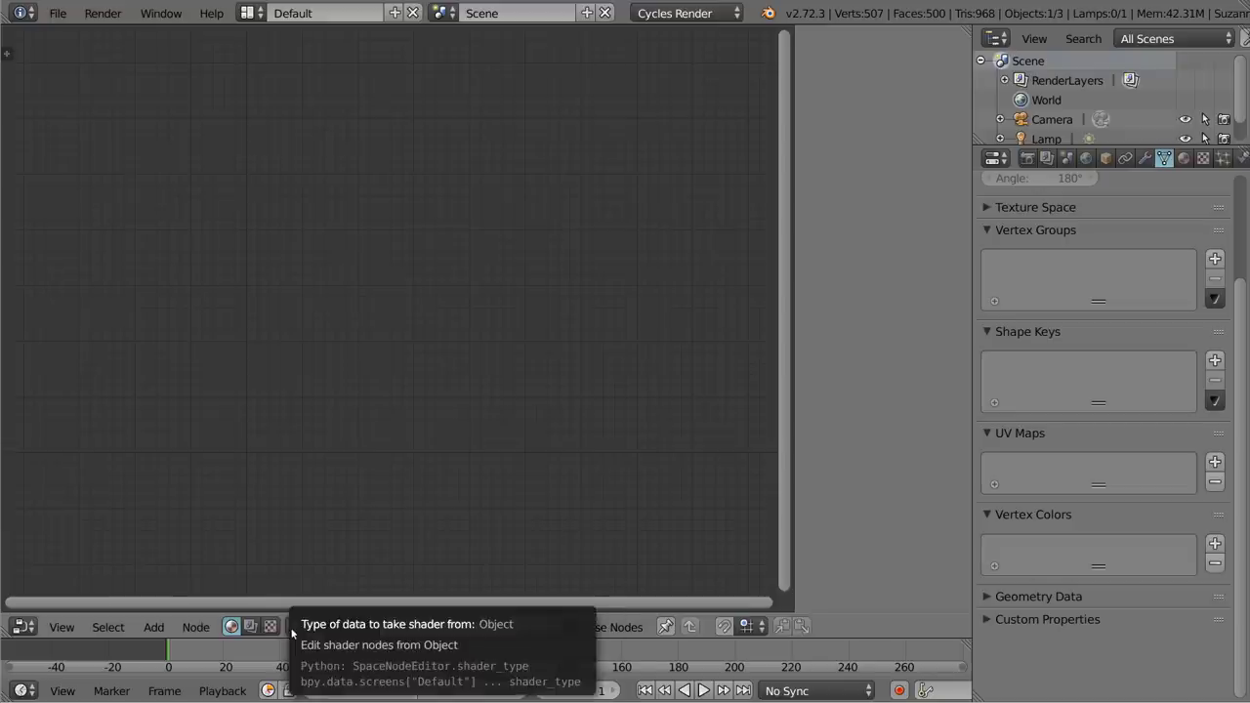
{"action": "left_click", "coordinate": [293, 630]}
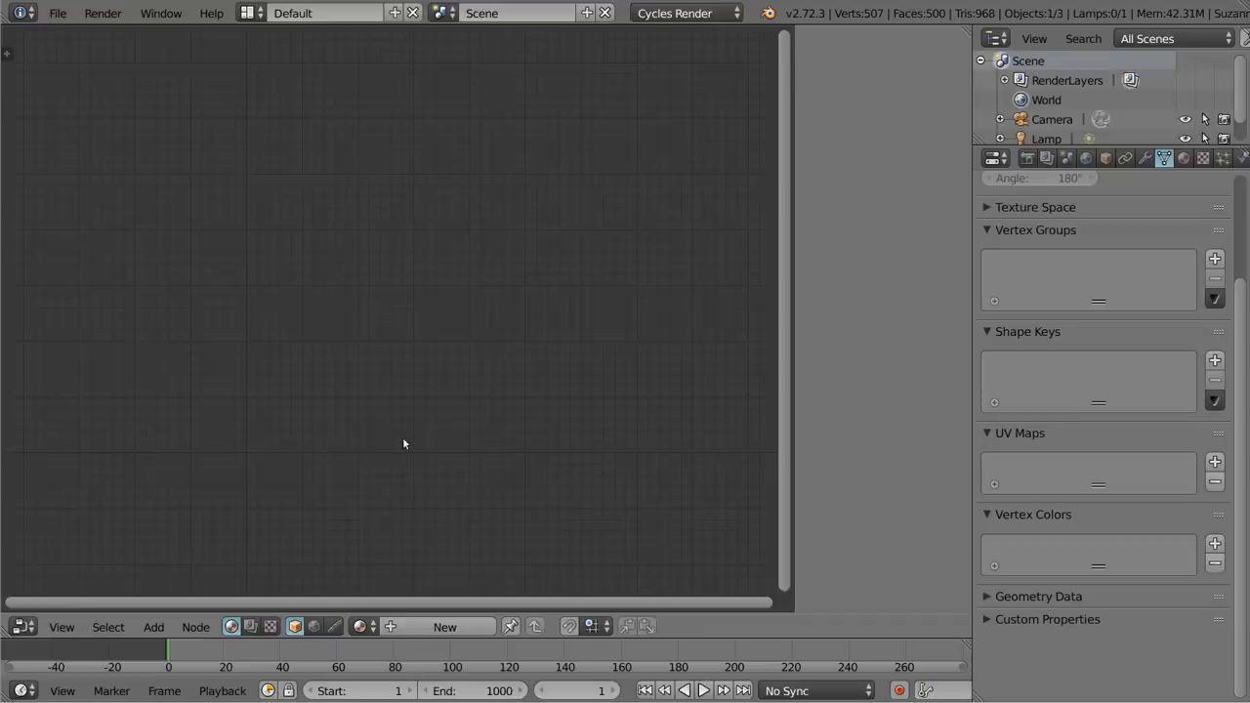
{"action": "left_click", "coordinate": [251, 627]}
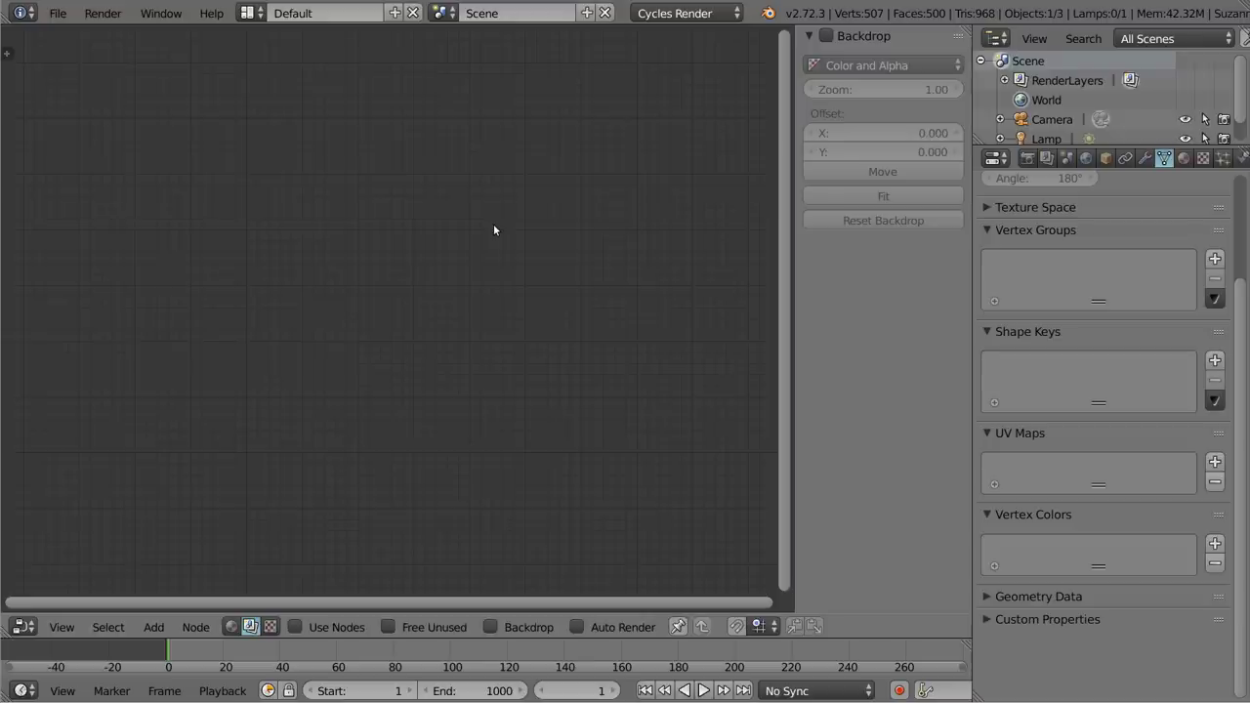
- Show the Render settings and expand the Post Processing panel
{"action": "left_click", "coordinate": [1029, 158]}
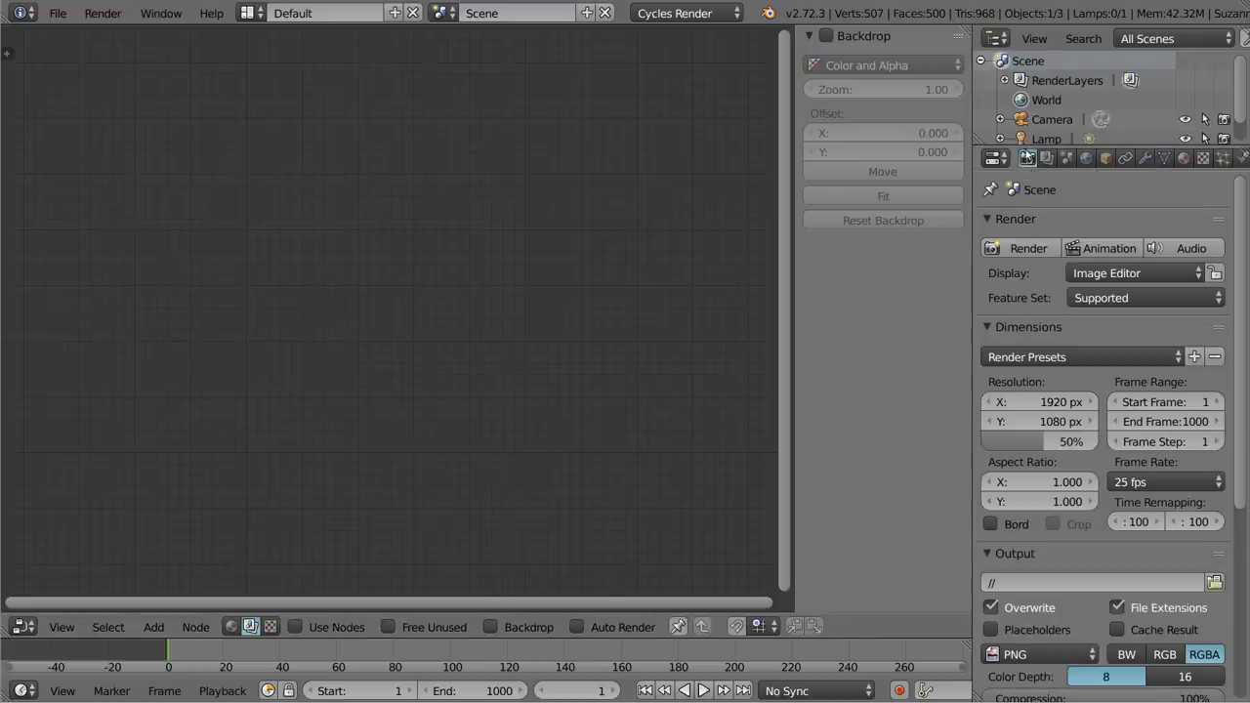
{"action": "scroll", "coordinate": [1069, 420], "scroll_direction": "down", "scroll_amount": 4}
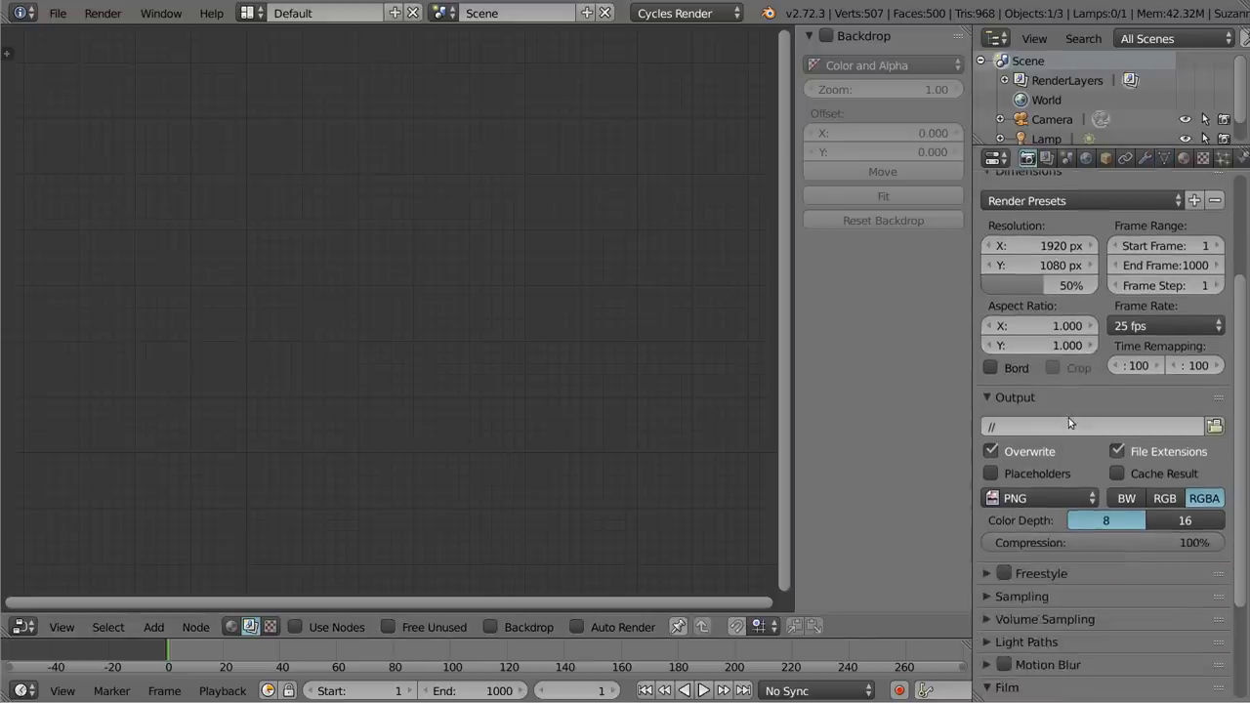
{"action": "scroll", "coordinate": [1069, 420], "scroll_direction": "down", "scroll_amount": 4}
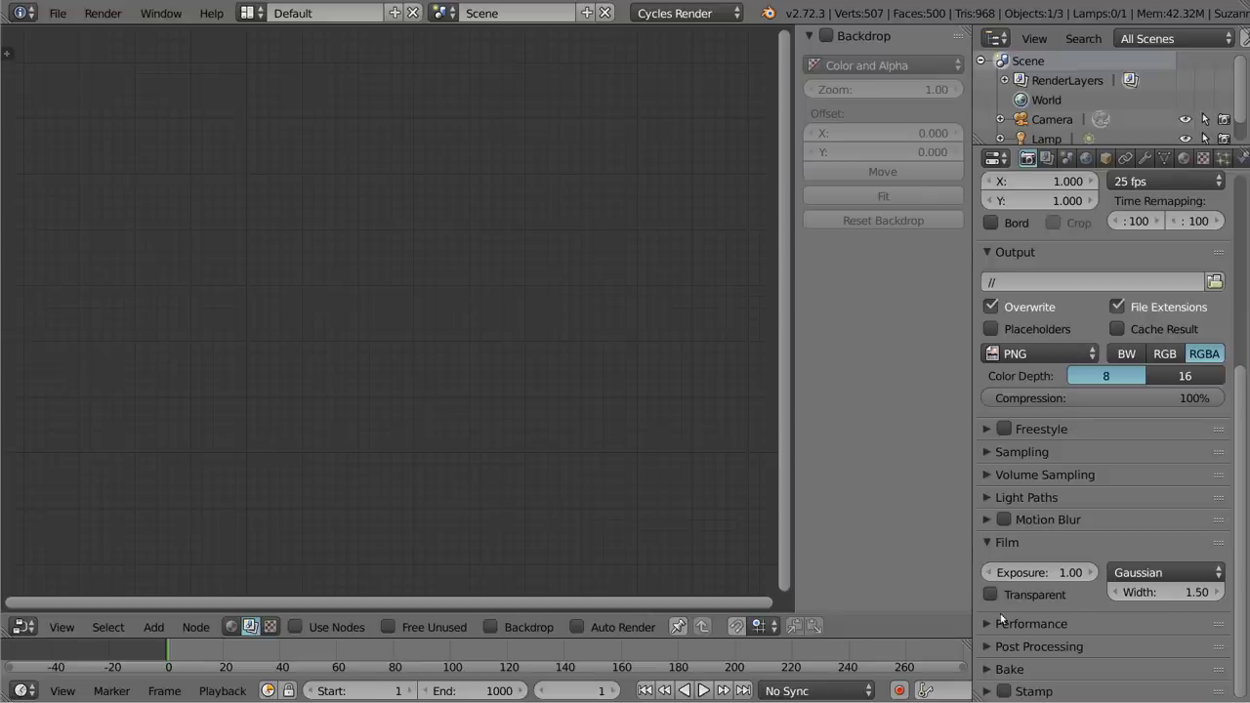
{"action": "left_click", "coordinate": [988, 646]}
{"action": "scroll", "coordinate": [989, 645], "scroll_direction": "down", "scroll_amount": 2}
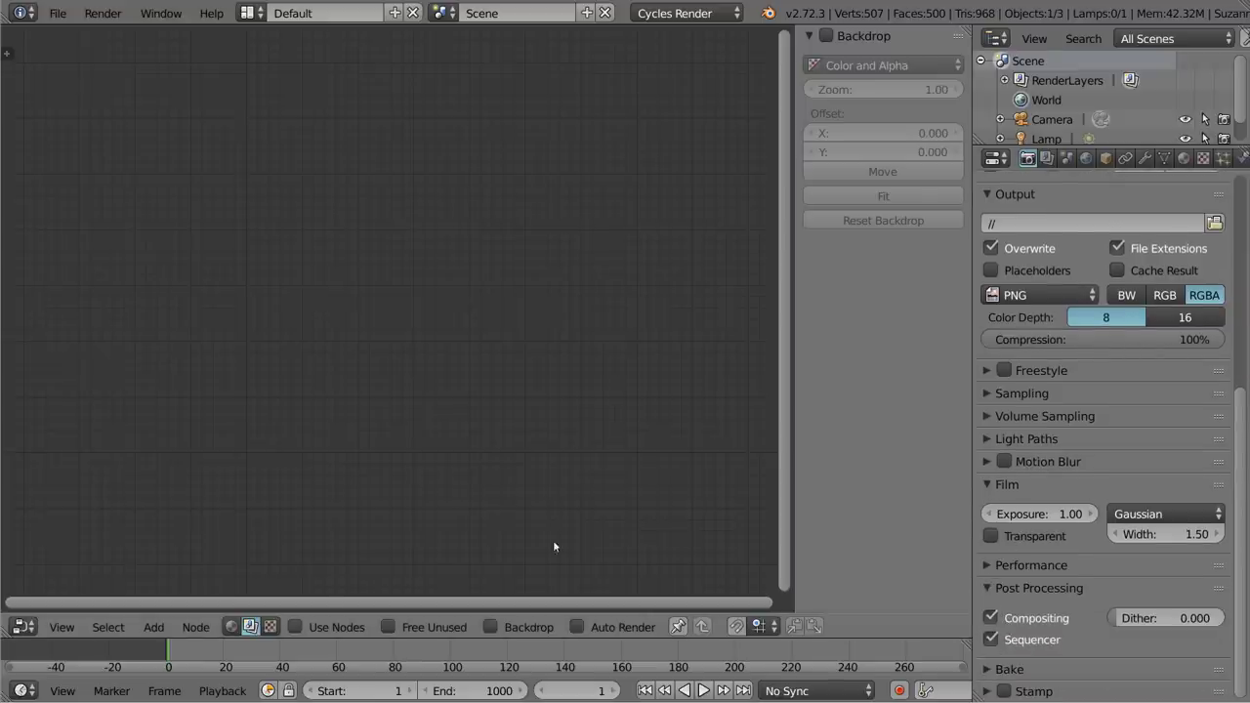
- Enable Use Nodes and Backdrop, and toggle Compositing off and back on in Post Processing
{"action": "left_click", "coordinate": [296, 628]}
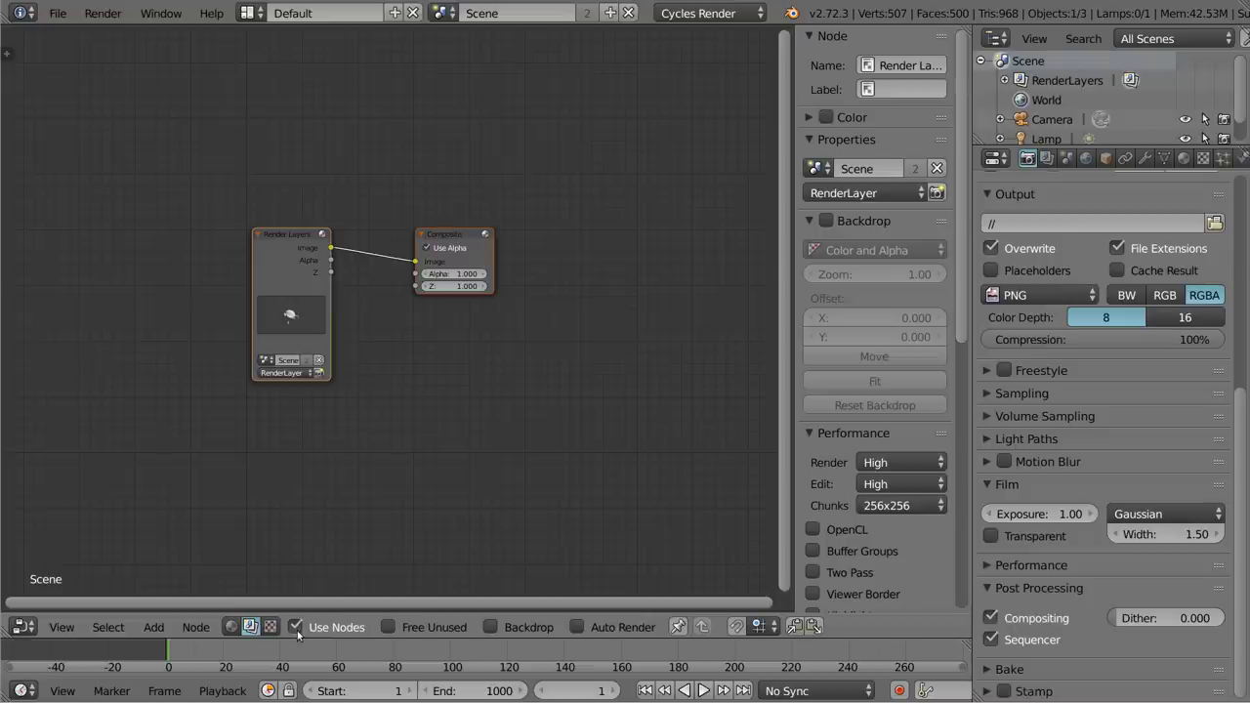
{"action": "left_click", "coordinate": [490, 627]}
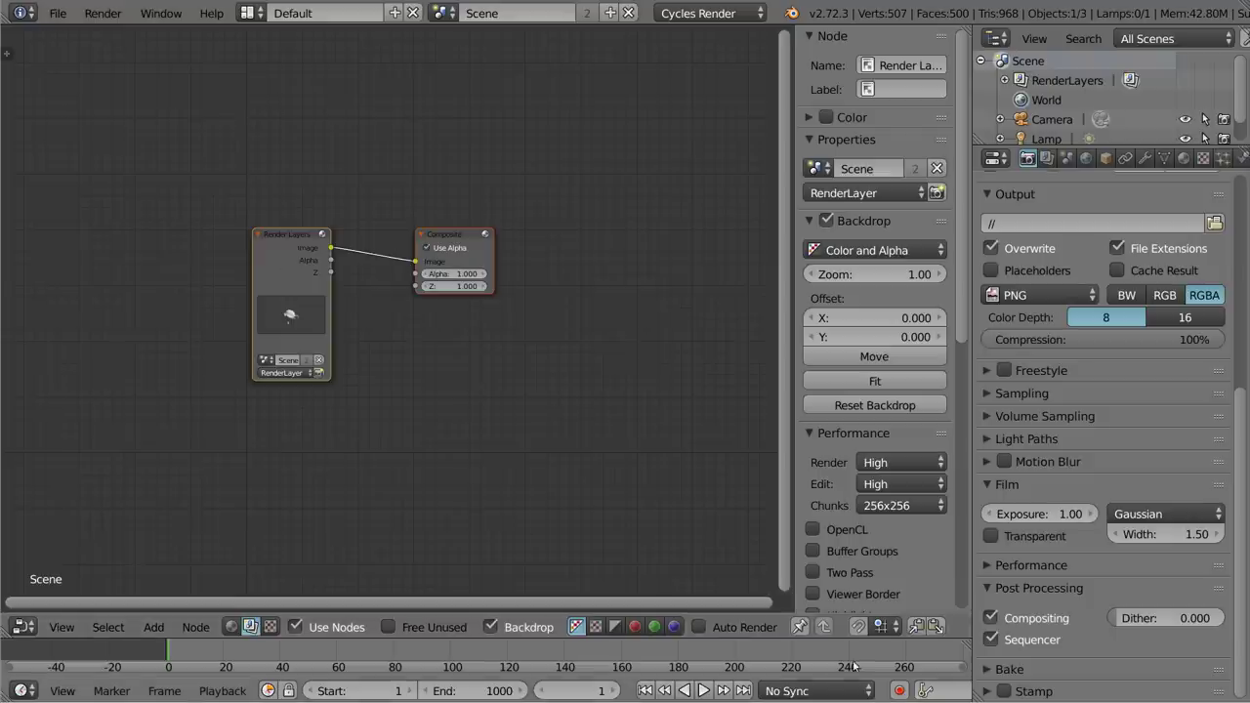
{"action": "left_click", "coordinate": [993, 618]}
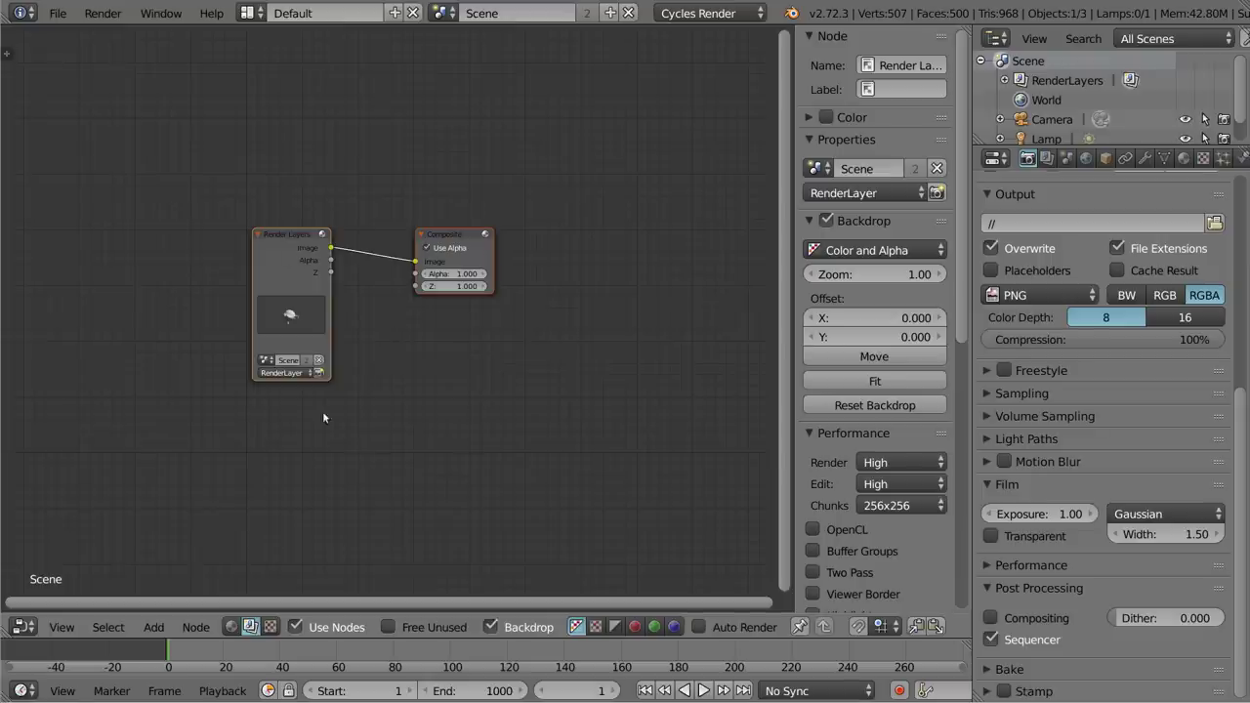
{"action": "left_click", "coordinate": [994, 621]}
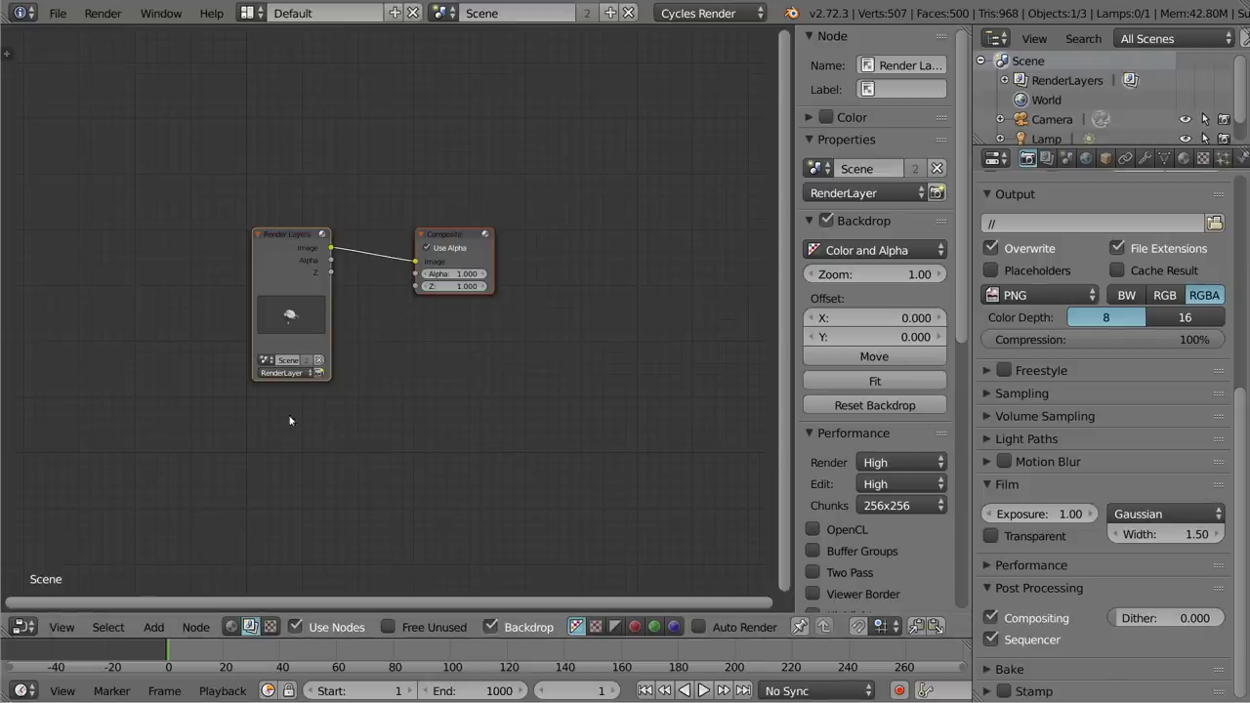
- Maximize the node editor, with Render Layers upper left and Composite upper right
{"action": "key", "text": "ctrl+Up"}
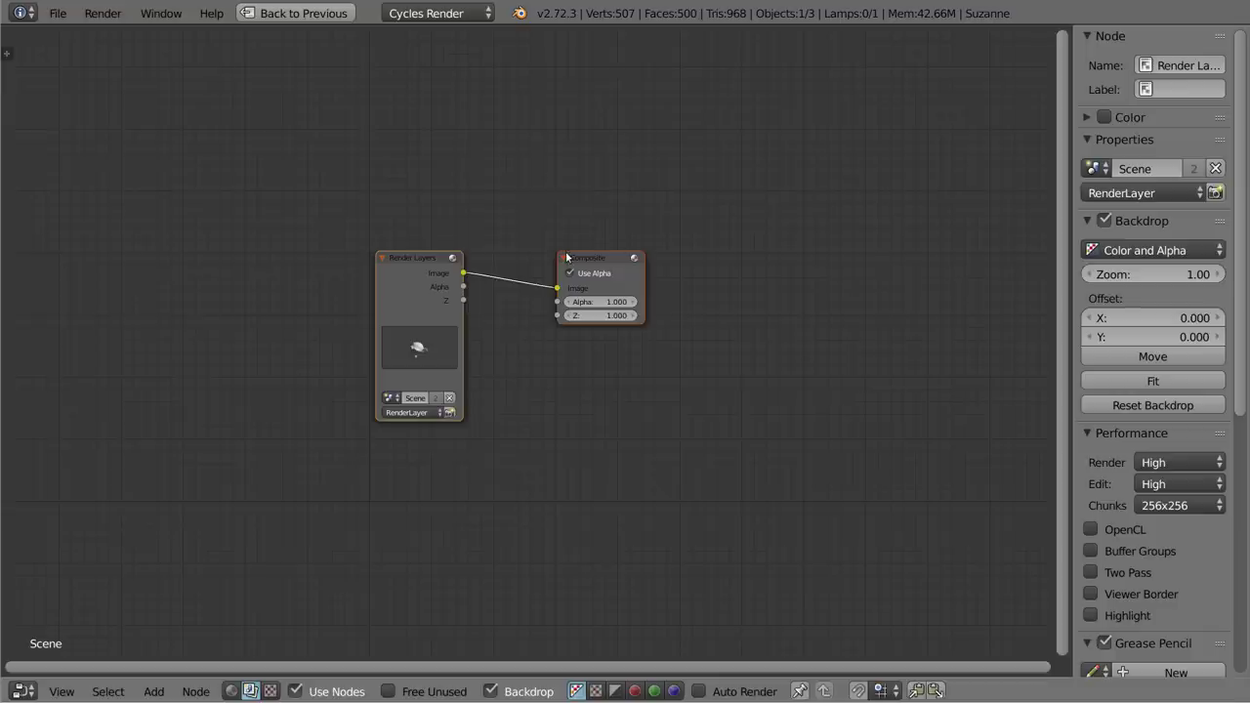
{"action": "left_click_drag", "start_coordinate": [428, 259], "coordinate": [203, 136]}
{"action": "mouse_move", "coordinate": [592, 264]}
{"action": "left_mouse_down"}
{"action": "mouse_move", "coordinate": [907, 66]}
{"action": "mouse_move", "coordinate": [987, 67]}
{"action": "left_mouse_up"}
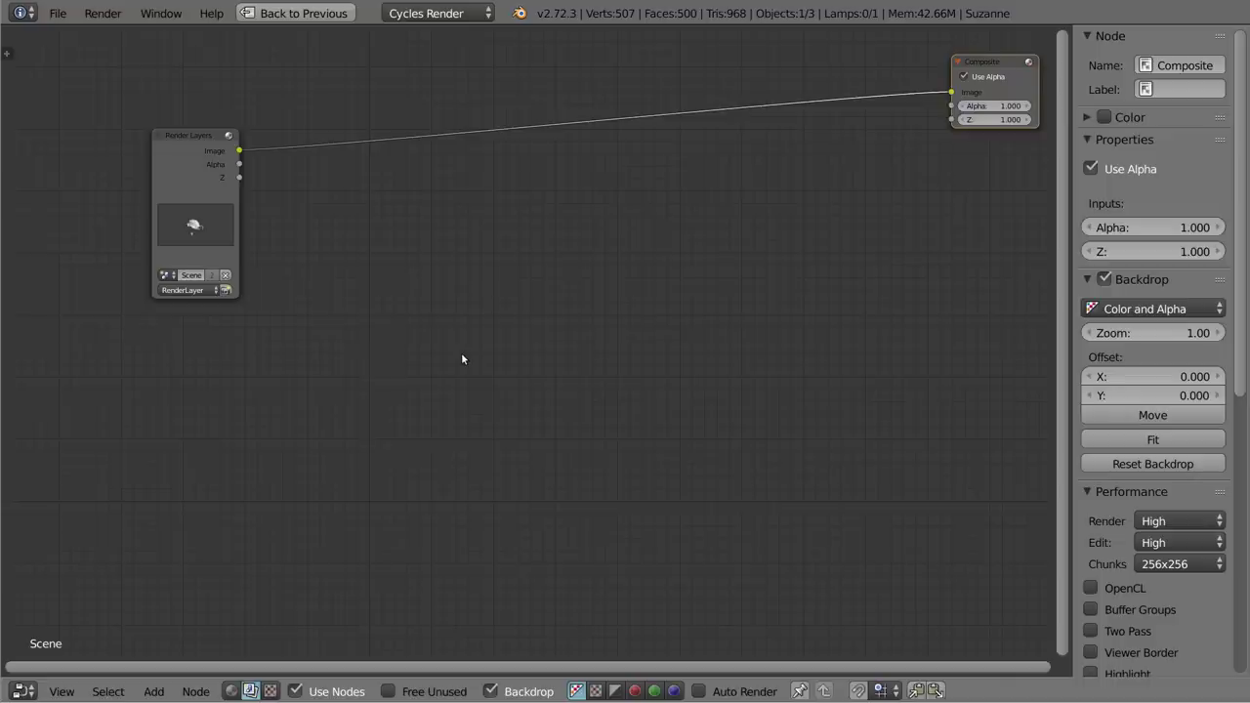
- Add a Viewer node below Composite and feed it the Render Layers Z output
{"action": "left_click", "coordinate": [186, 190], "text": "ctrl+shift"}
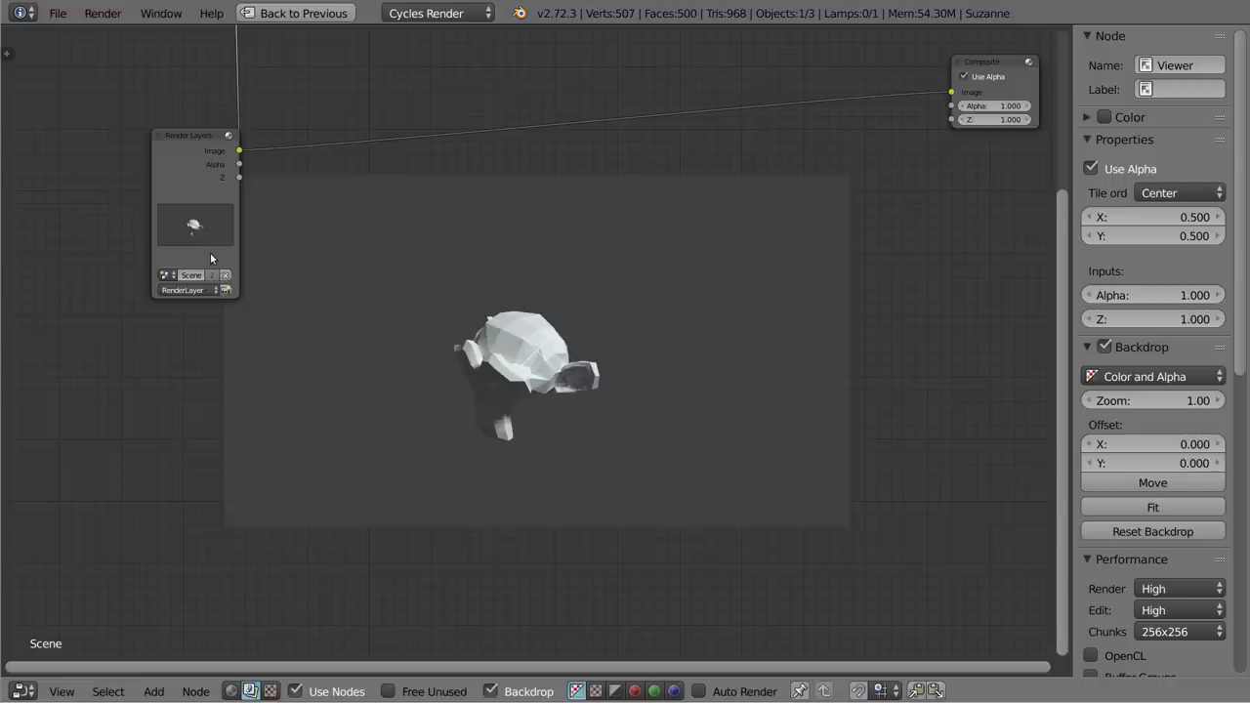
{"action": "key", "text": "g"}
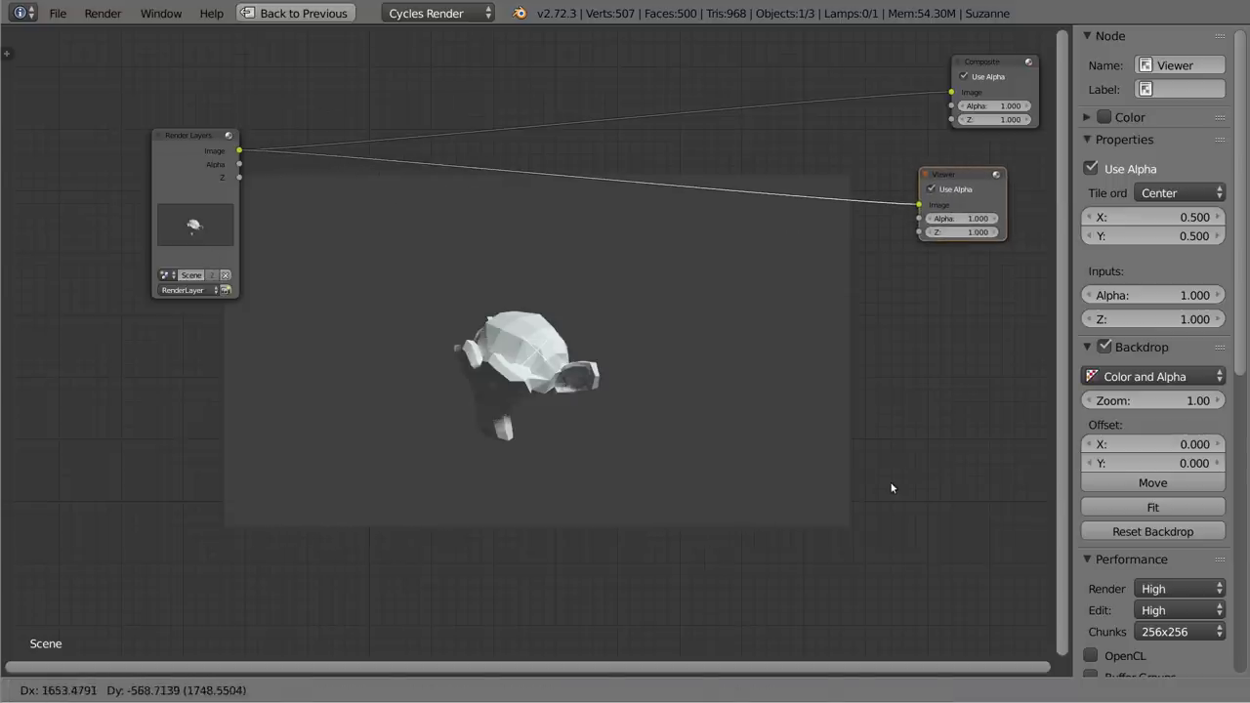
{"action": "left_click", "coordinate": [894, 488]}
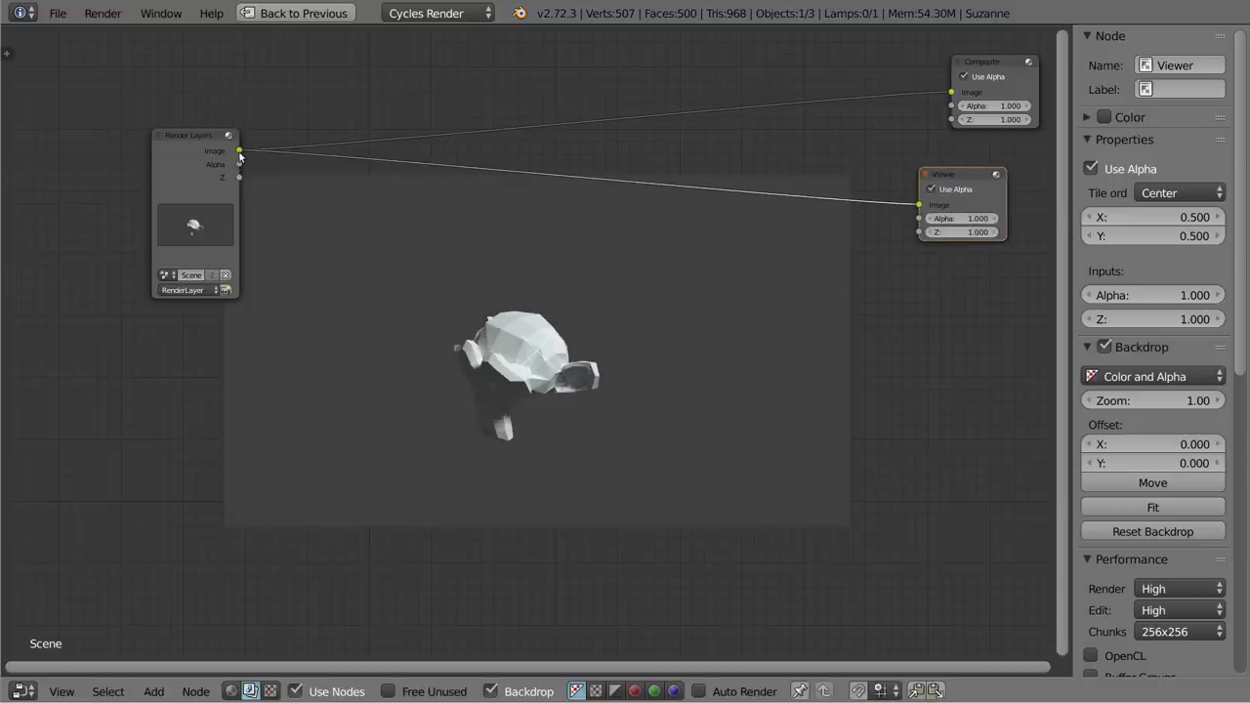
{"action": "left_click", "coordinate": [195, 185], "text": "ctrl+shift"}
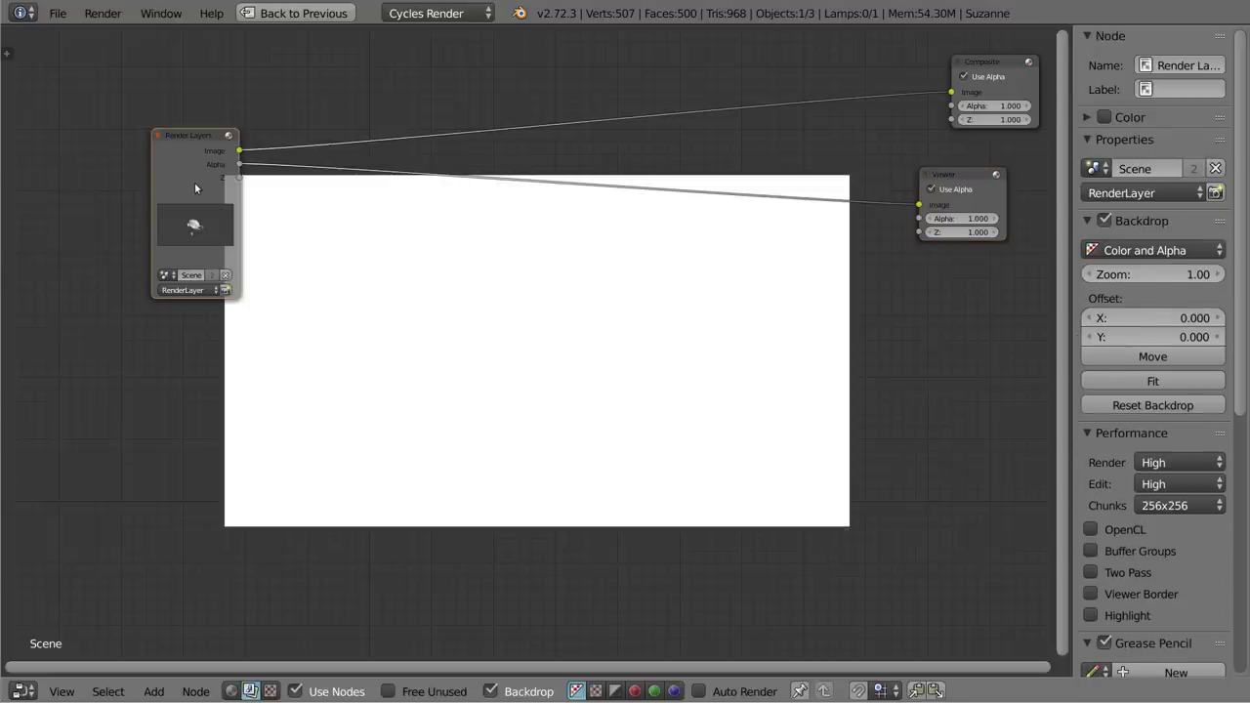
{"action": "left_click", "coordinate": [169, 184], "text": "ctrl+shift"}
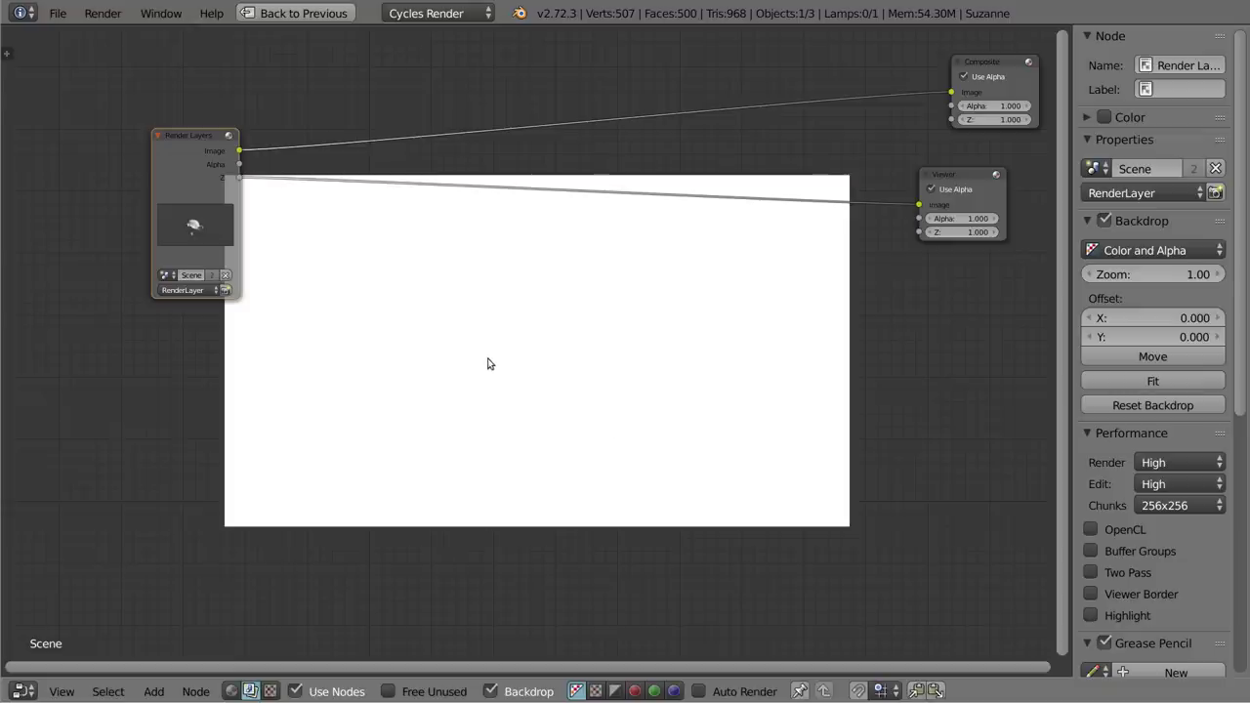
- Sample backdrop pixel values, route the Image output back to the Viewer, and open the Add menu
{"action": "mouse_move", "coordinate": [478, 364]}
{"action": "middle_mouse_down", "text": "alt"}
{"action": "mouse_move", "coordinate": [602, 465]}
{"action": "mouse_move", "coordinate": [614, 452]}
{"action": "middle_mouse_up", "text": "alt"}
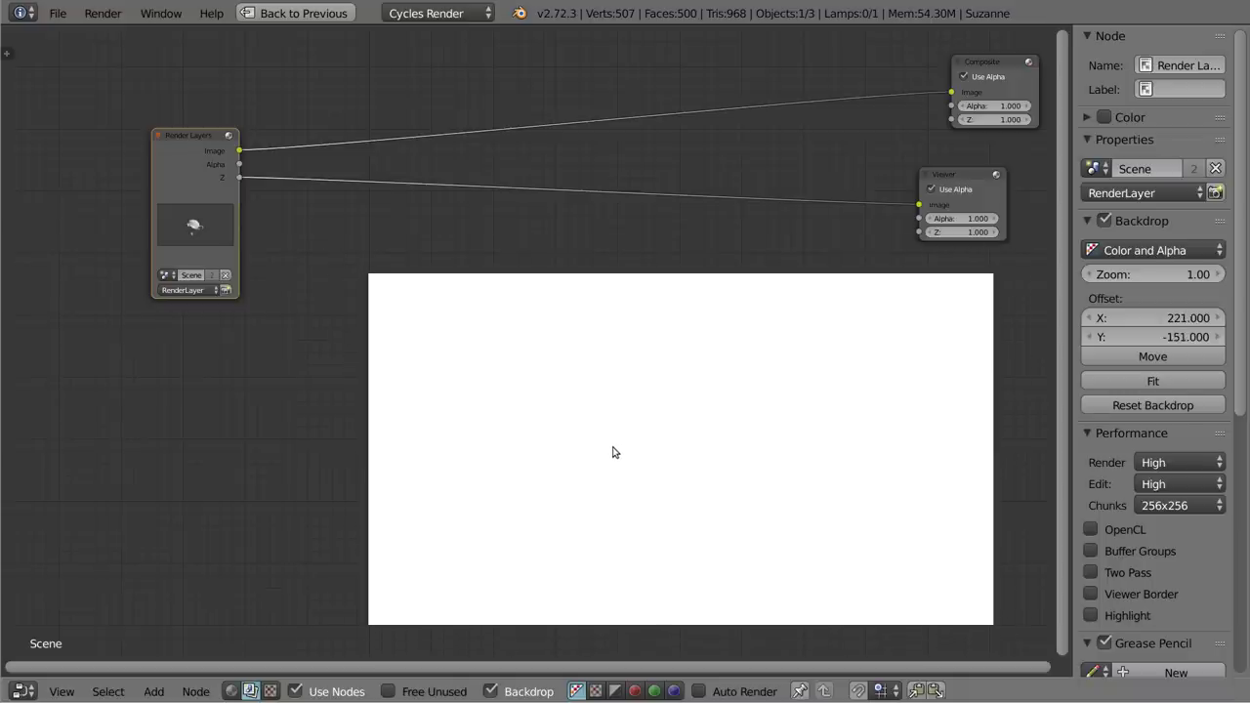
{"action": "right_click", "coordinate": [584, 471], "text": "alt"}
{"action": "mouse_move", "coordinate": [584, 471]}
{"action": "right_mouse_down", "text": "alt"}
{"action": "mouse_move", "coordinate": [686, 455]}
{"action": "mouse_move", "coordinate": [664, 477]}
{"action": "mouse_move", "coordinate": [574, 477]}
{"action": "mouse_move", "coordinate": [421, 362]}
{"action": "mouse_move", "coordinate": [650, 321]}
{"action": "mouse_move", "coordinate": [935, 313]}
{"action": "mouse_move", "coordinate": [949, 501]}
{"action": "mouse_move", "coordinate": [927, 377]}
{"action": "mouse_move", "coordinate": [488, 341]}
{"action": "mouse_move", "coordinate": [714, 343]}
{"action": "mouse_move", "coordinate": [486, 375]}
{"action": "mouse_move", "coordinate": [695, 463]}
{"action": "mouse_move", "coordinate": [635, 519]}
{"action": "mouse_move", "coordinate": [654, 543]}
{"action": "mouse_move", "coordinate": [727, 510]}
{"action": "right_mouse_up", "text": "alt"}
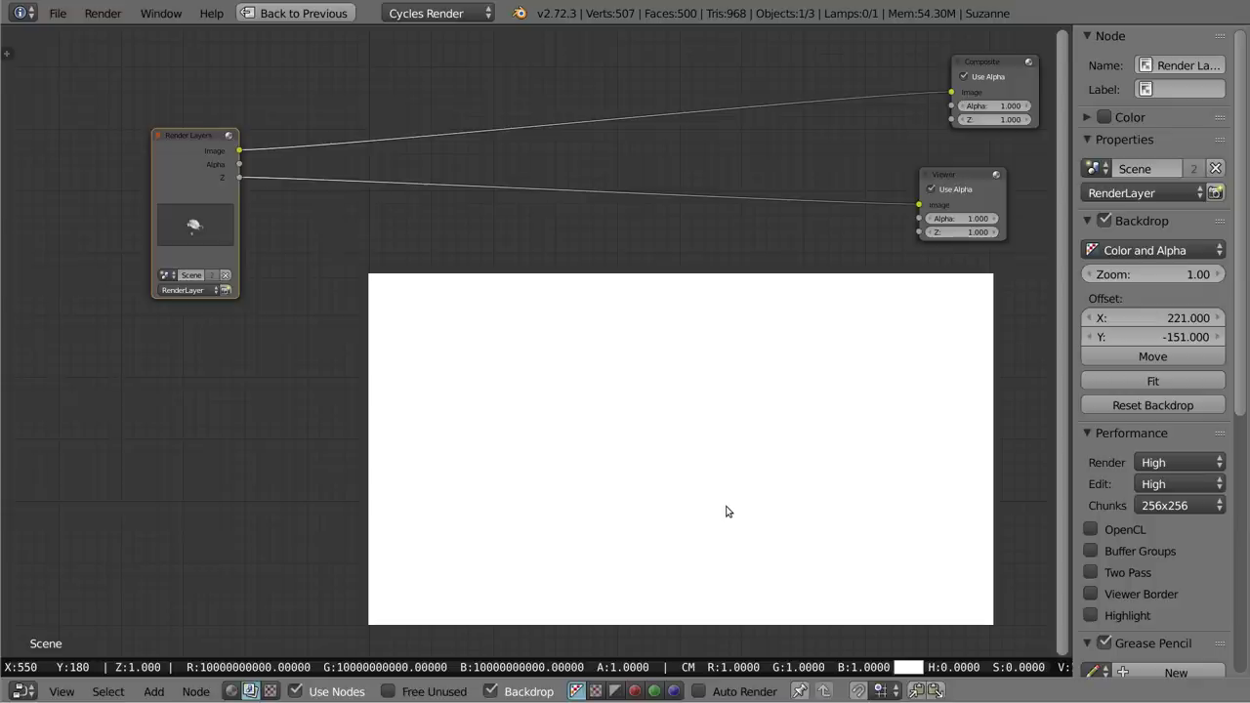
{"action": "right_click_drag", "start_coordinate": [727, 511], "coordinate": [727, 511], "text": "alt"}
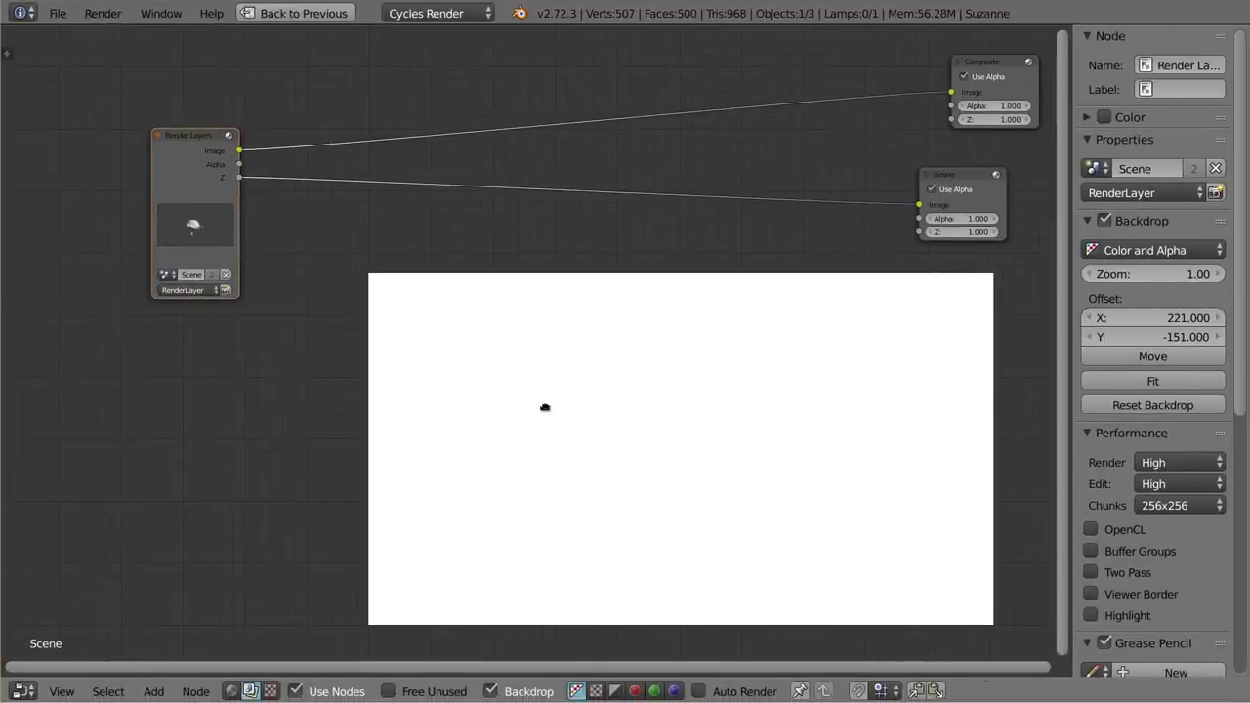
{"action": "mouse_move", "coordinate": [754, 412]}
{"action": "right_mouse_down", "text": "alt"}
{"action": "mouse_move", "coordinate": [711, 436]}
{"action": "mouse_move", "coordinate": [618, 435]}
{"action": "right_mouse_up", "text": "alt"}
{"action": "left_click", "coordinate": [232, 179], "text": "ctrl+shift"}
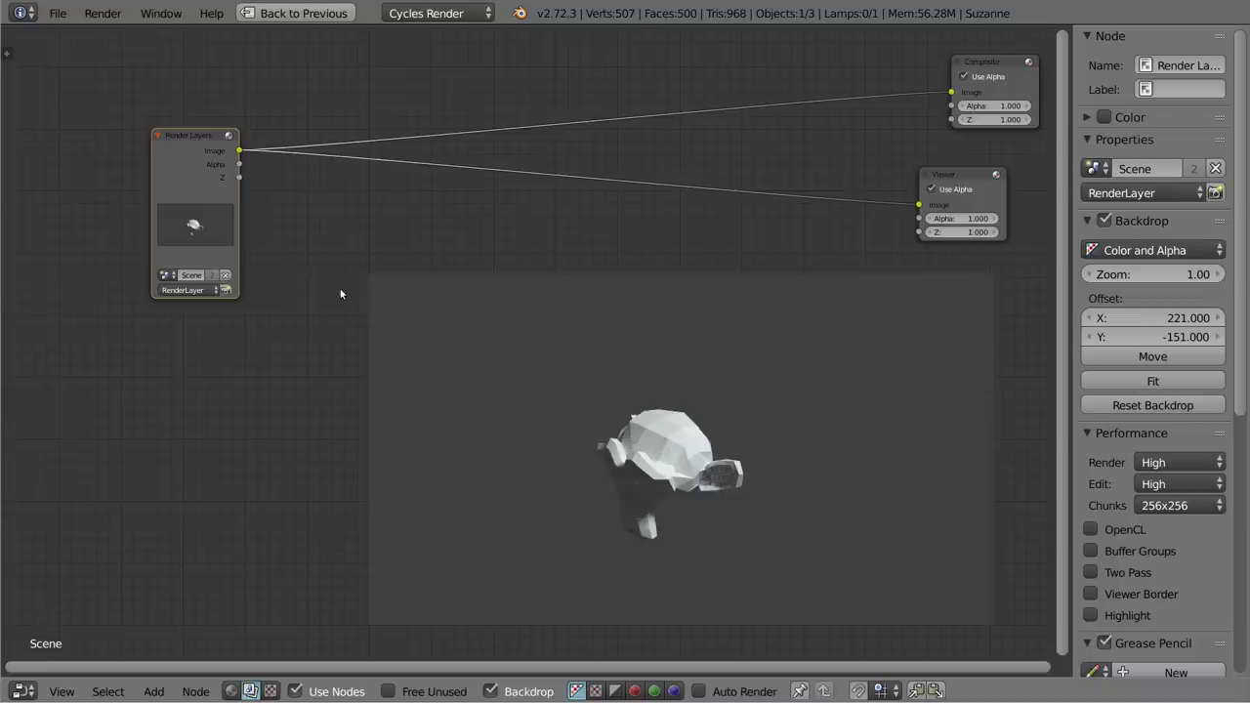
{"action": "key", "text": "shift+a"}
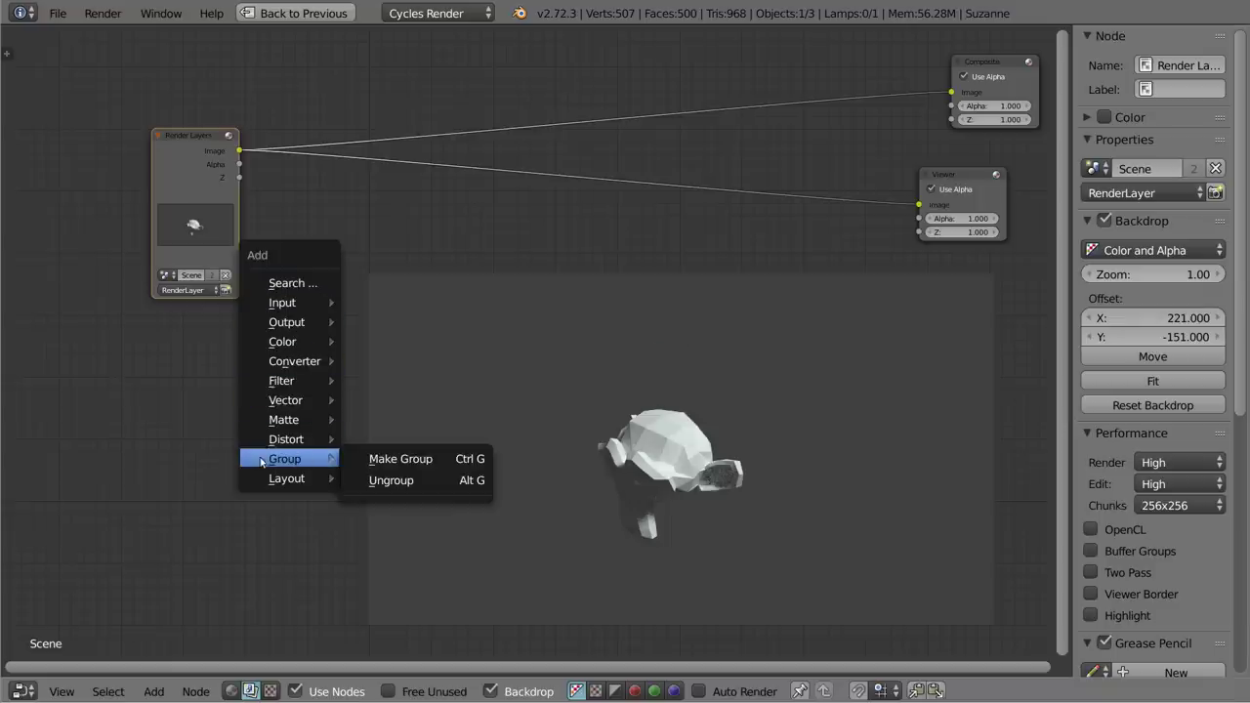
{"action": "mouse_move", "coordinate": [329, 388]}
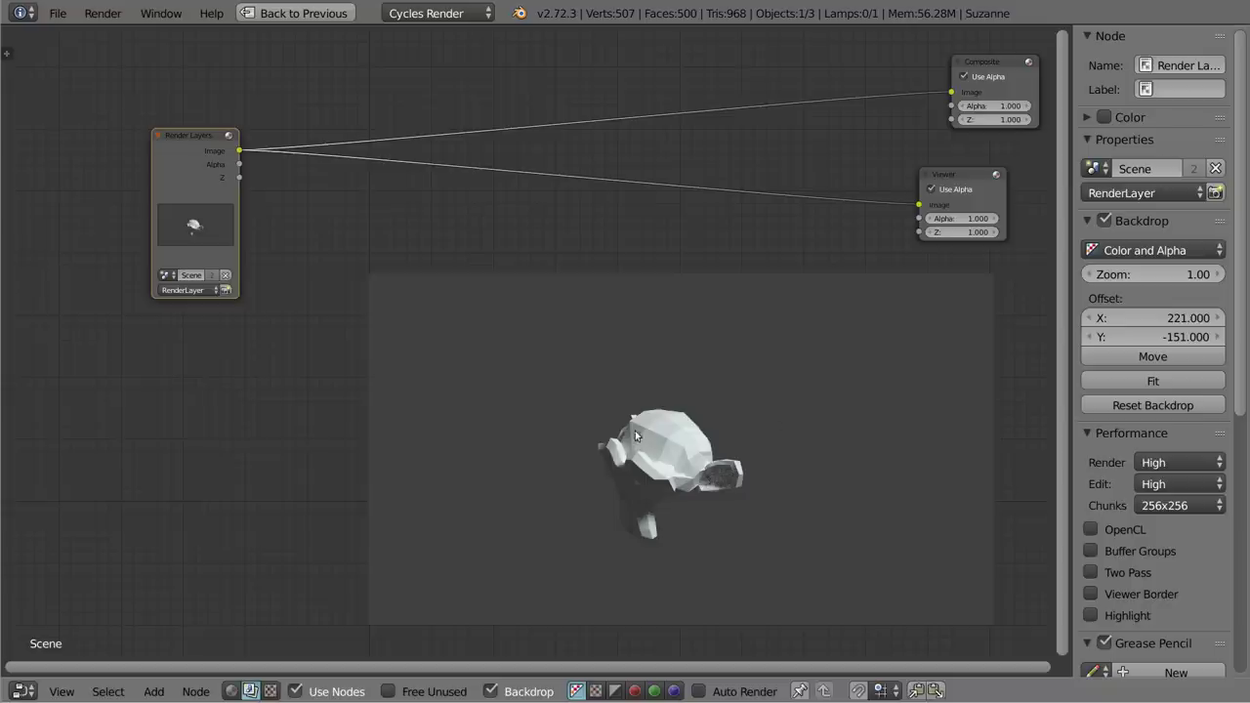
{"action": "key", "text": "shift+a"}
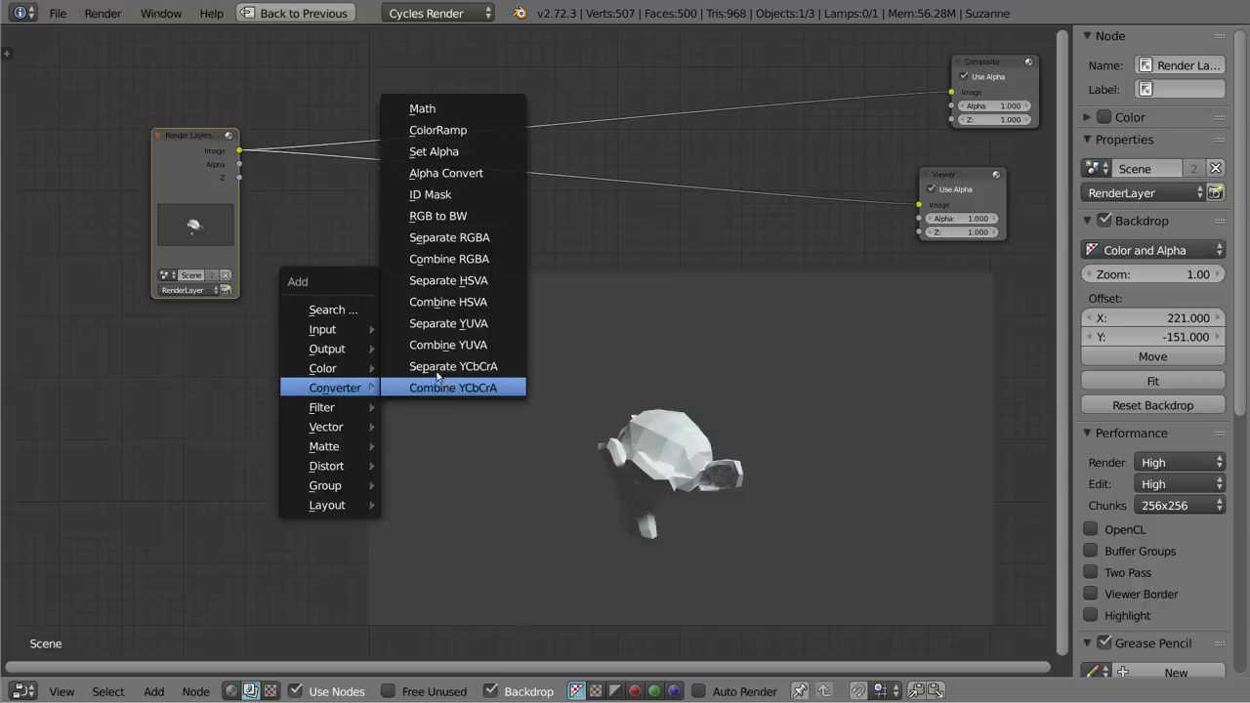
- Add a Separate RGBA node fed by the Render Layers Image output
{"action": "left_click", "coordinate": [448, 242]}
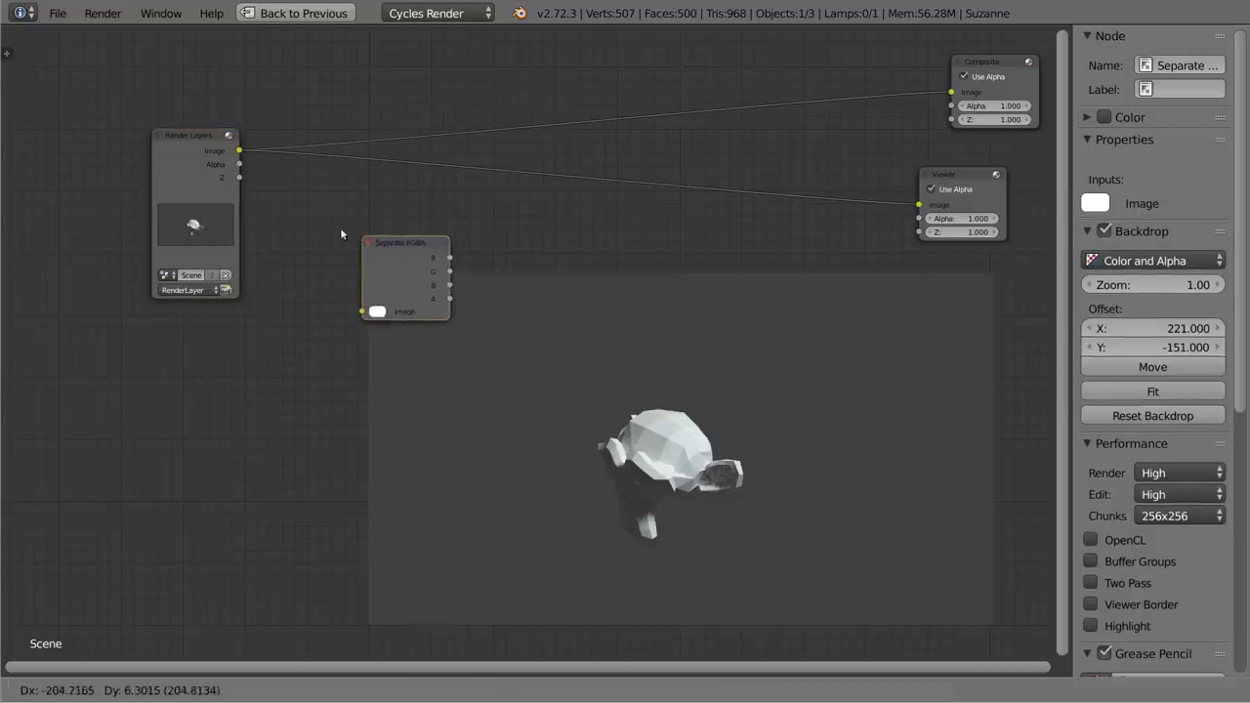
{"action": "left_click", "coordinate": [349, 227]}
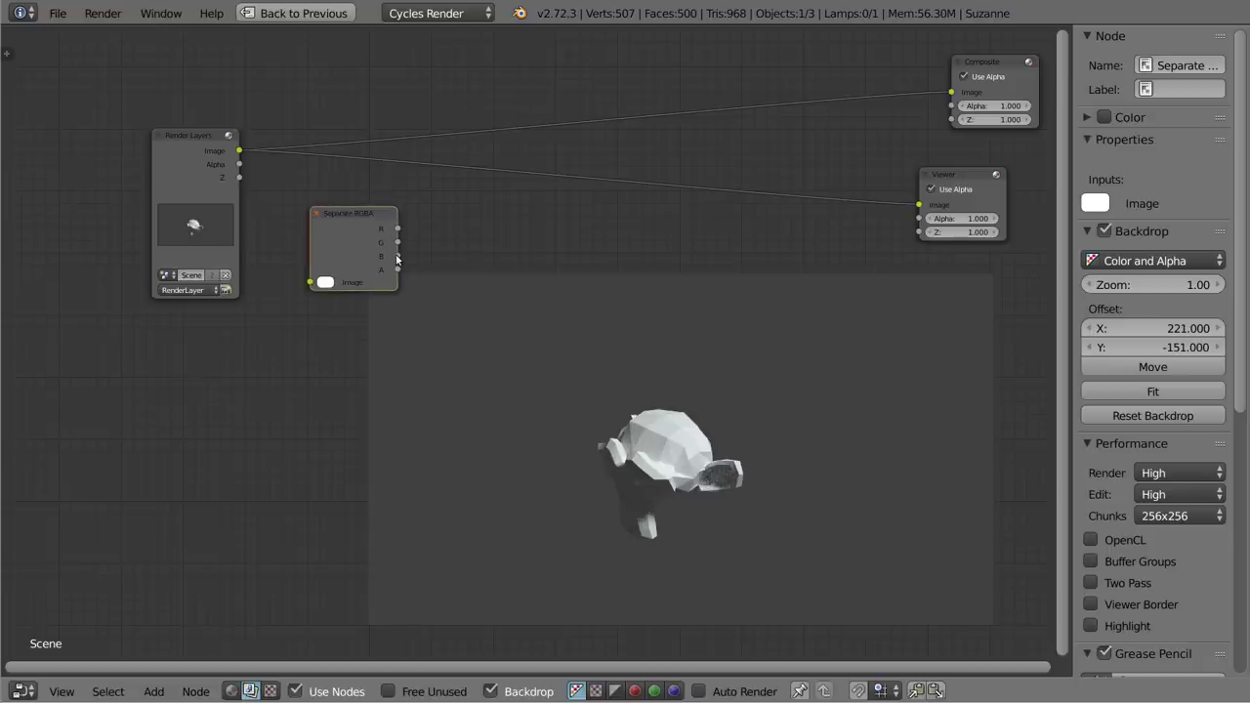
{"action": "left_click_drag", "start_coordinate": [239, 151], "coordinate": [310, 282]}
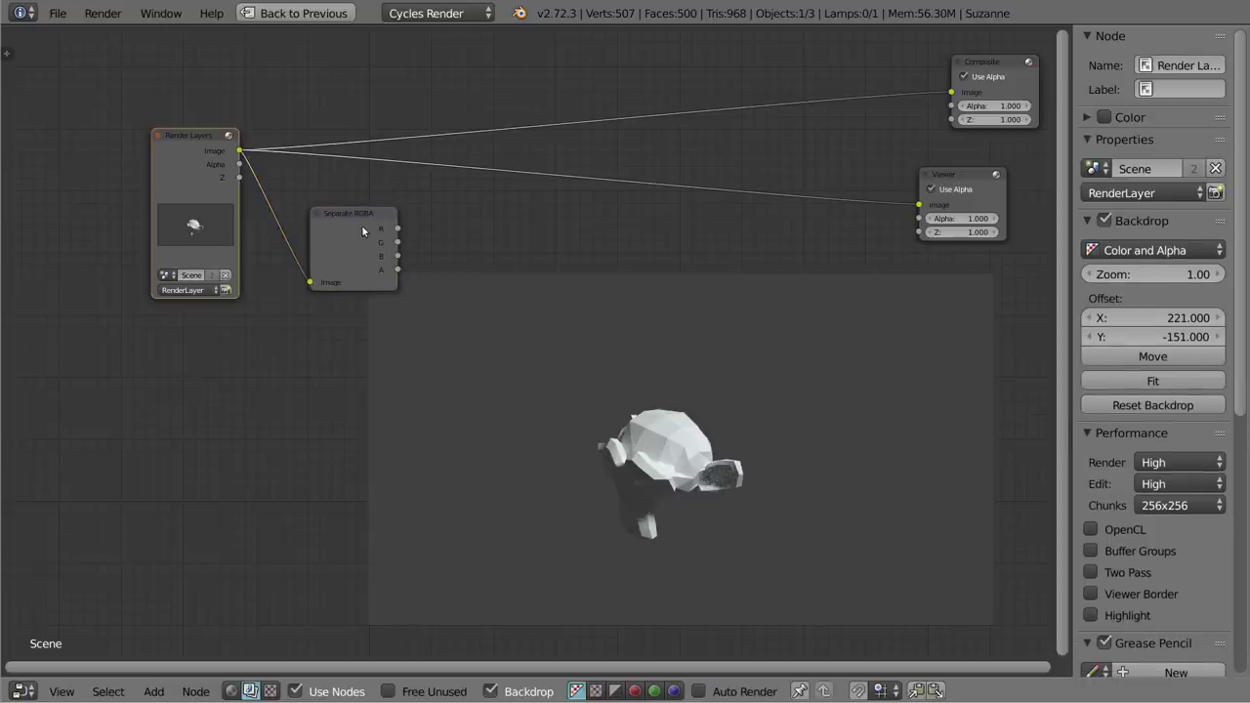
{"action": "left_click_drag", "start_coordinate": [362, 231], "coordinate": [376, 226]}
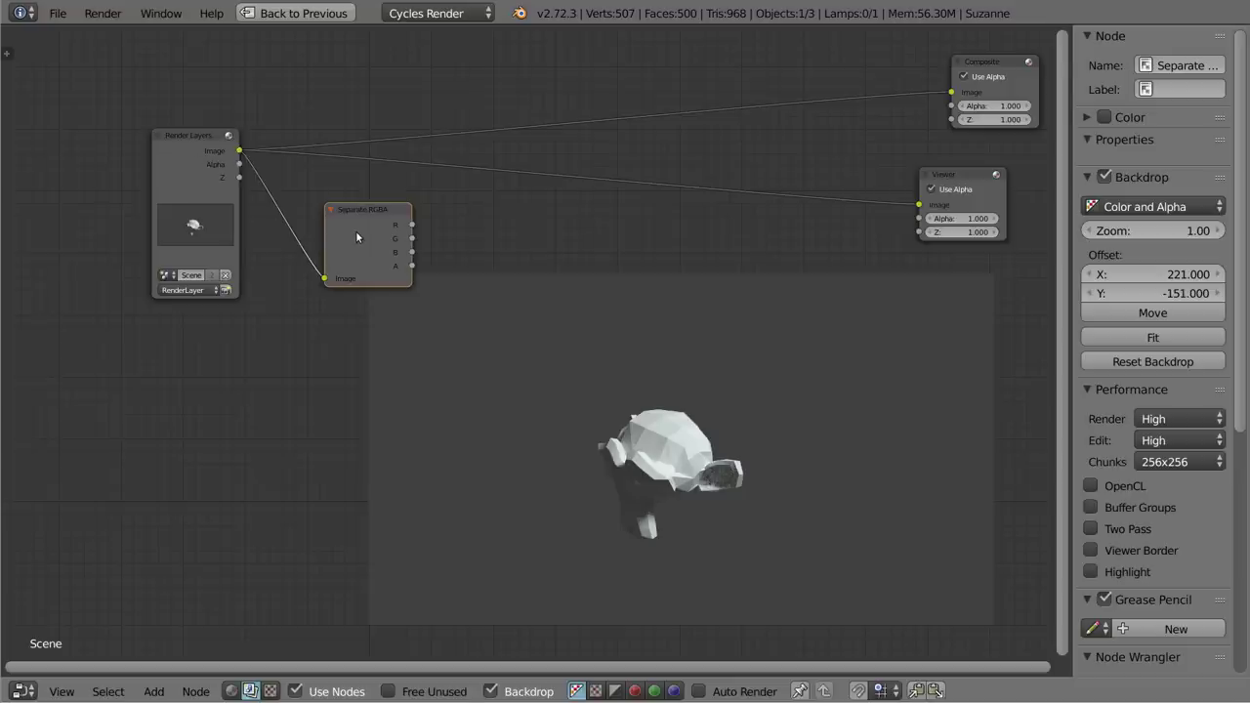
- Preview the G, B and R channels in the Viewer, ending on R
{"action": "scroll", "coordinate": [356, 234], "scroll_direction": "up", "scroll_amount": 2}
{"action": "left_click", "coordinate": [355, 230], "text": "ctrl+shift"}
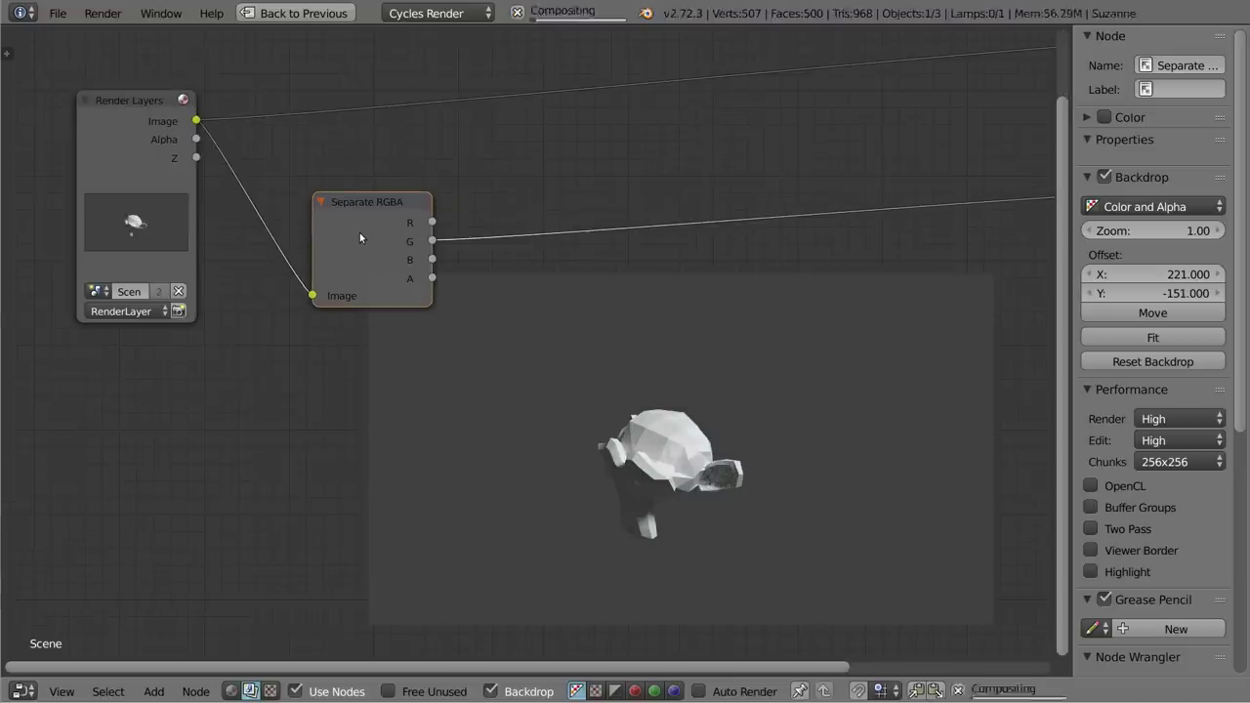
{"action": "left_click", "coordinate": [360, 237], "text": "ctrl+shift"}
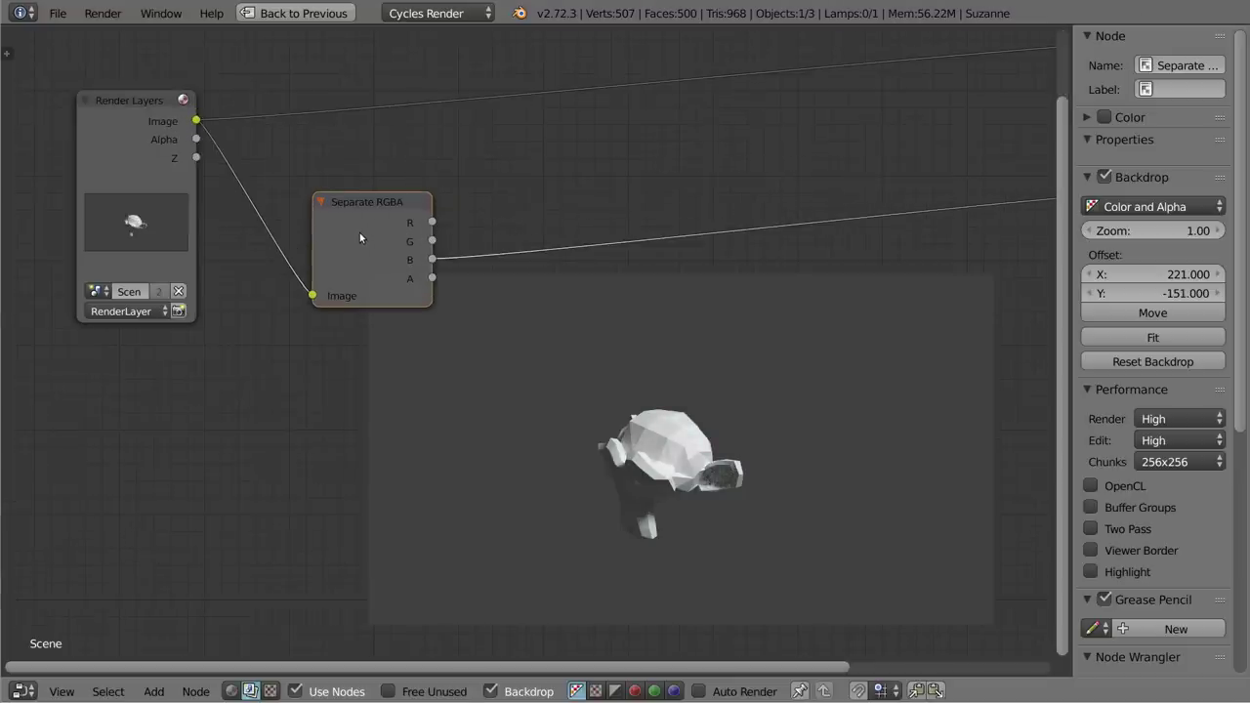
{"action": "left_click", "coordinate": [381, 236], "text": "ctrl+shift"}
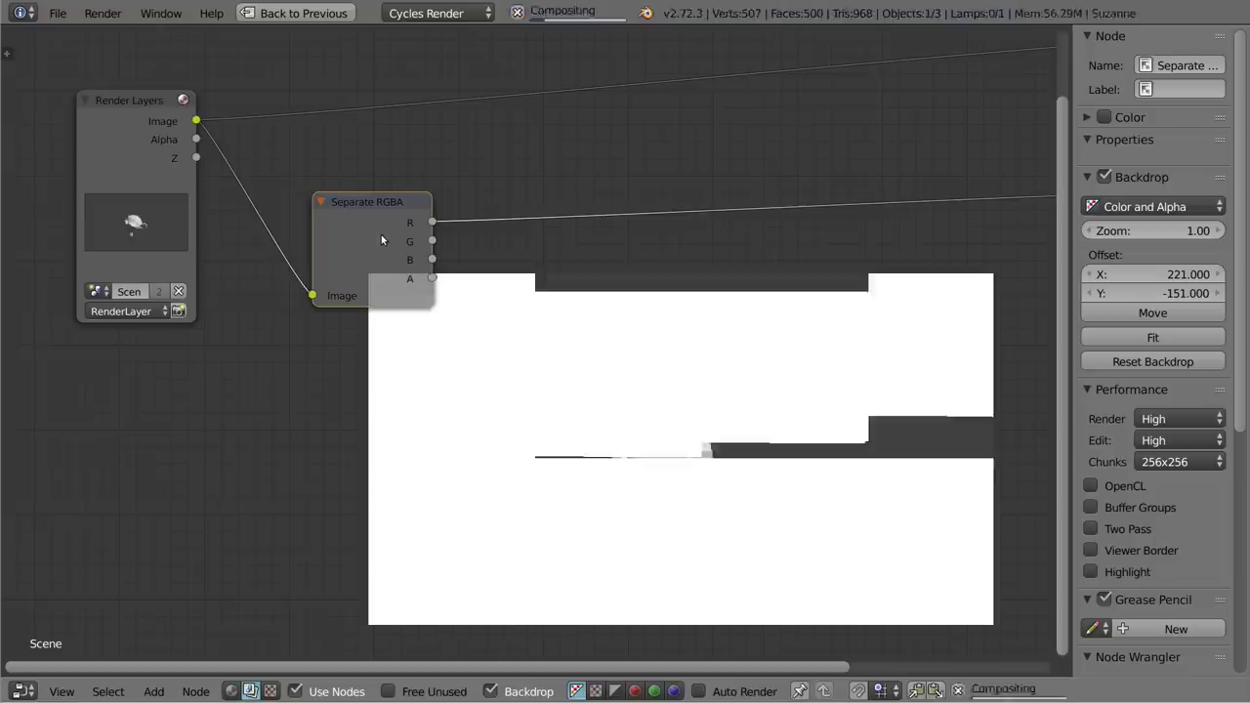
{"action": "left_click", "coordinate": [381, 234], "text": "ctrl+shift"}
{"action": "left_click", "coordinate": [381, 235], "text": "ctrl+shift"}
{"action": "left_click", "coordinate": [381, 234], "text": "ctrl+shift"}
{"action": "left_click", "coordinate": [381, 235], "text": "ctrl+shift"}
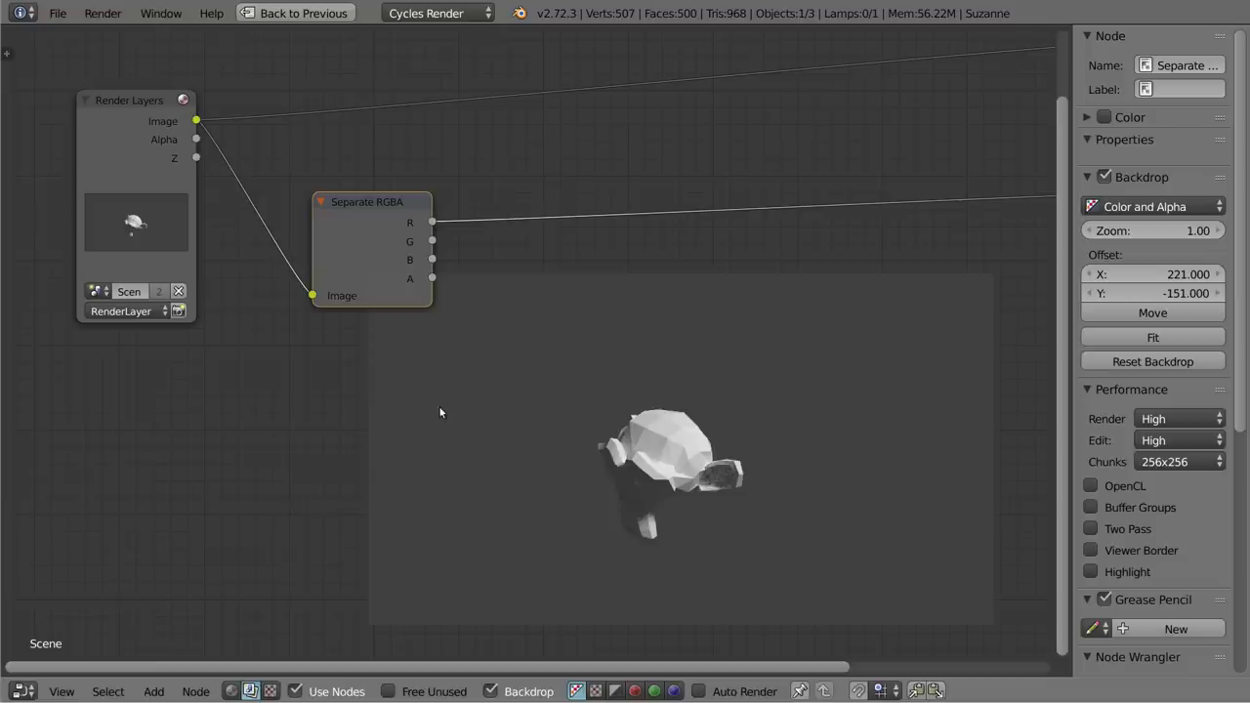
- Insert a Combine RGBA node on the R link, connect G and B, and spread the nodes apart
{"action": "key", "text": "shift+a"}
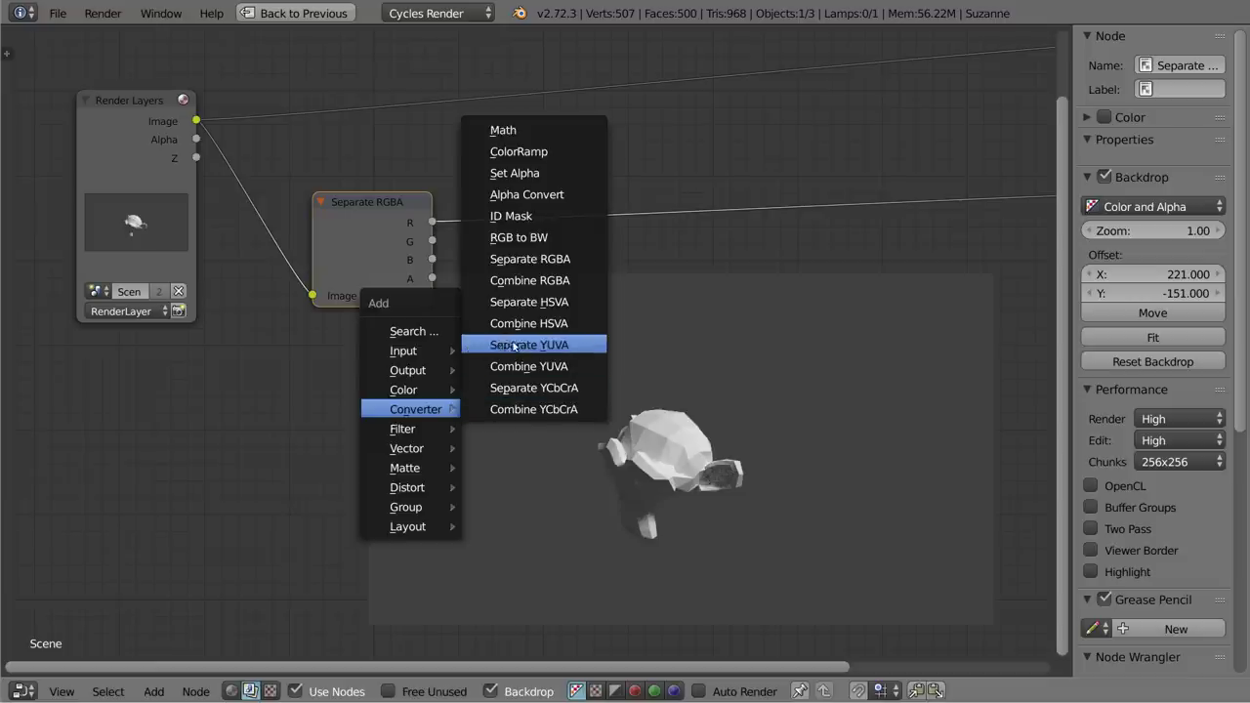
{"action": "left_click", "coordinate": [525, 280]}
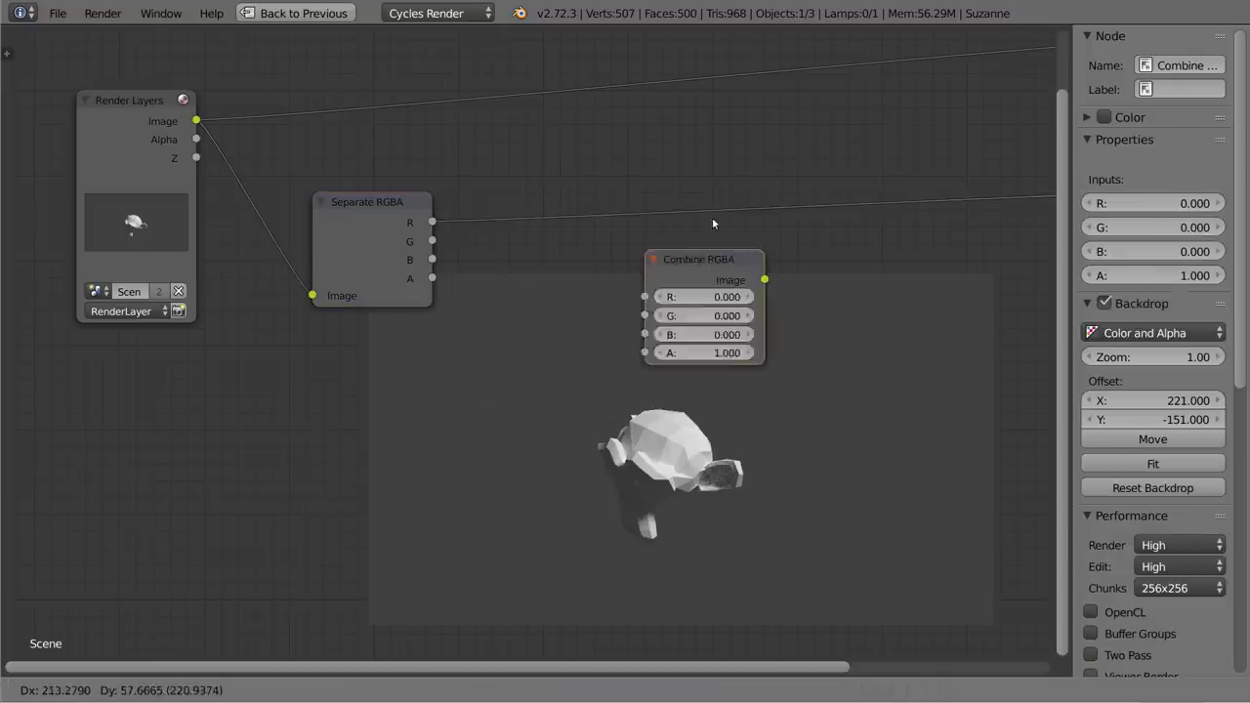
{"action": "left_click", "coordinate": [844, 155]}
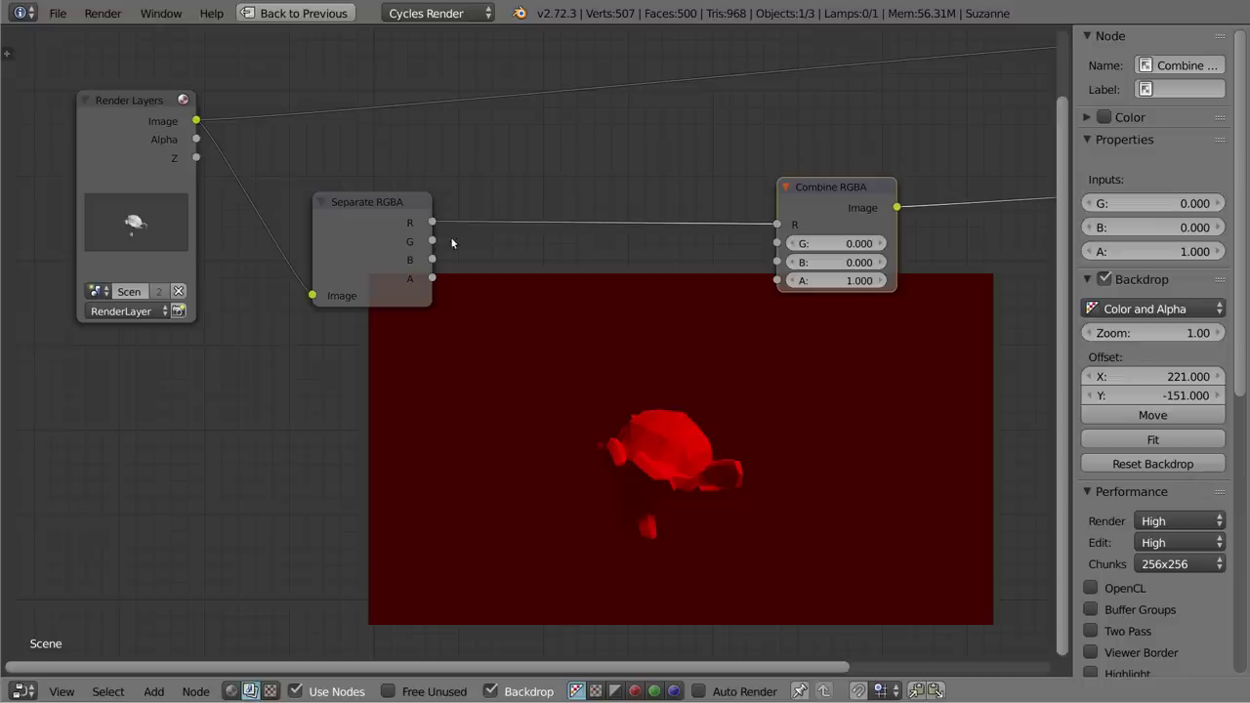
{"action": "left_click_drag", "start_coordinate": [433, 241], "coordinate": [776, 243]}
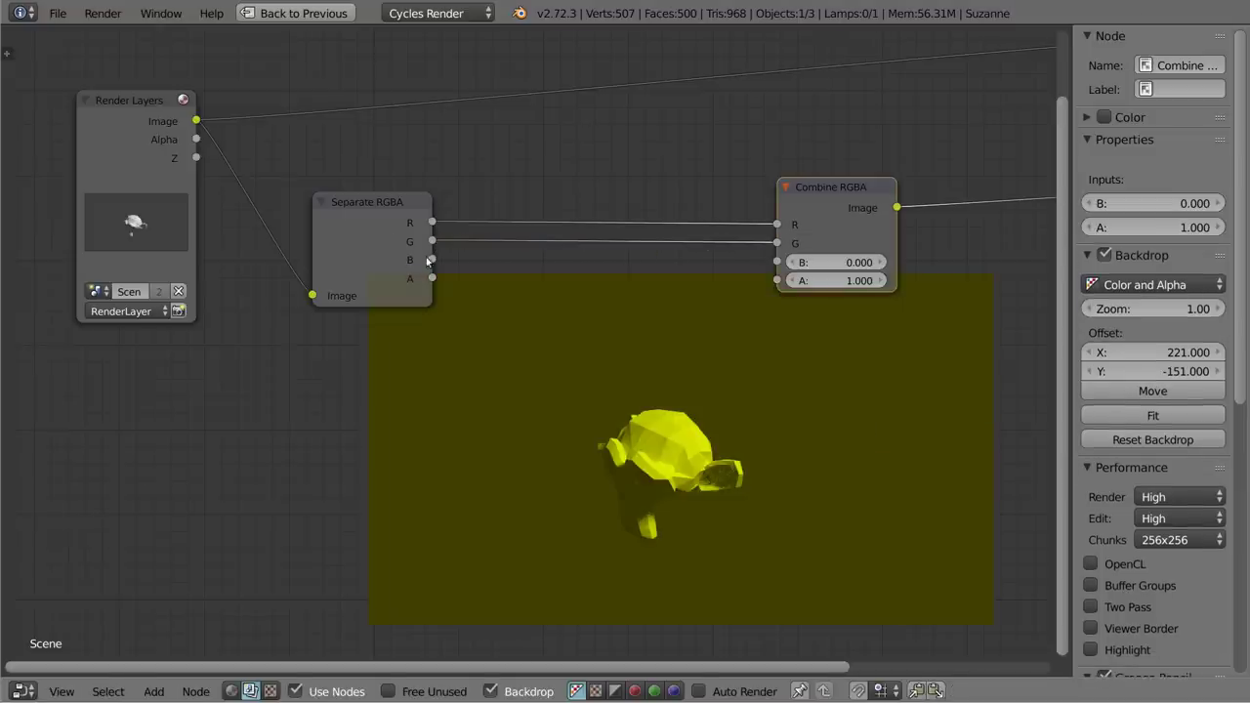
{"action": "left_click_drag", "start_coordinate": [433, 260], "coordinate": [777, 262]}
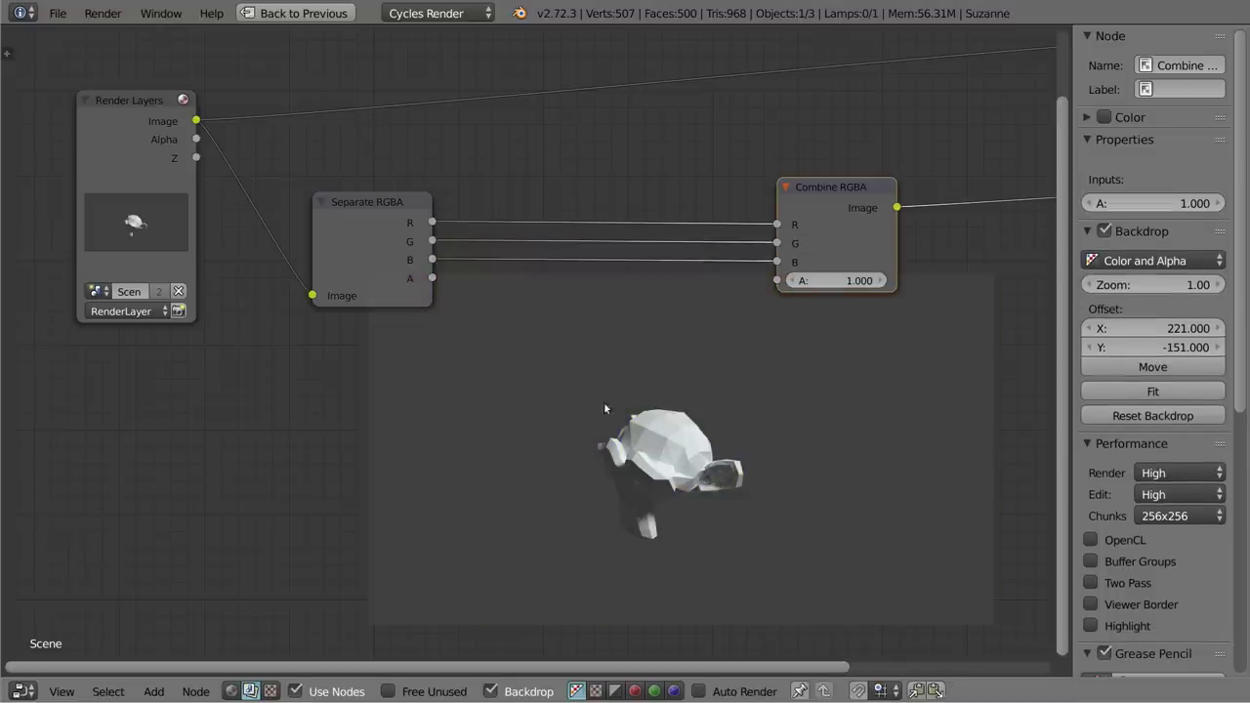
{"action": "left_click_drag", "start_coordinate": [384, 252], "coordinate": [334, 253]}
{"action": "left_click_drag", "start_coordinate": [839, 189], "coordinate": [959, 182]}
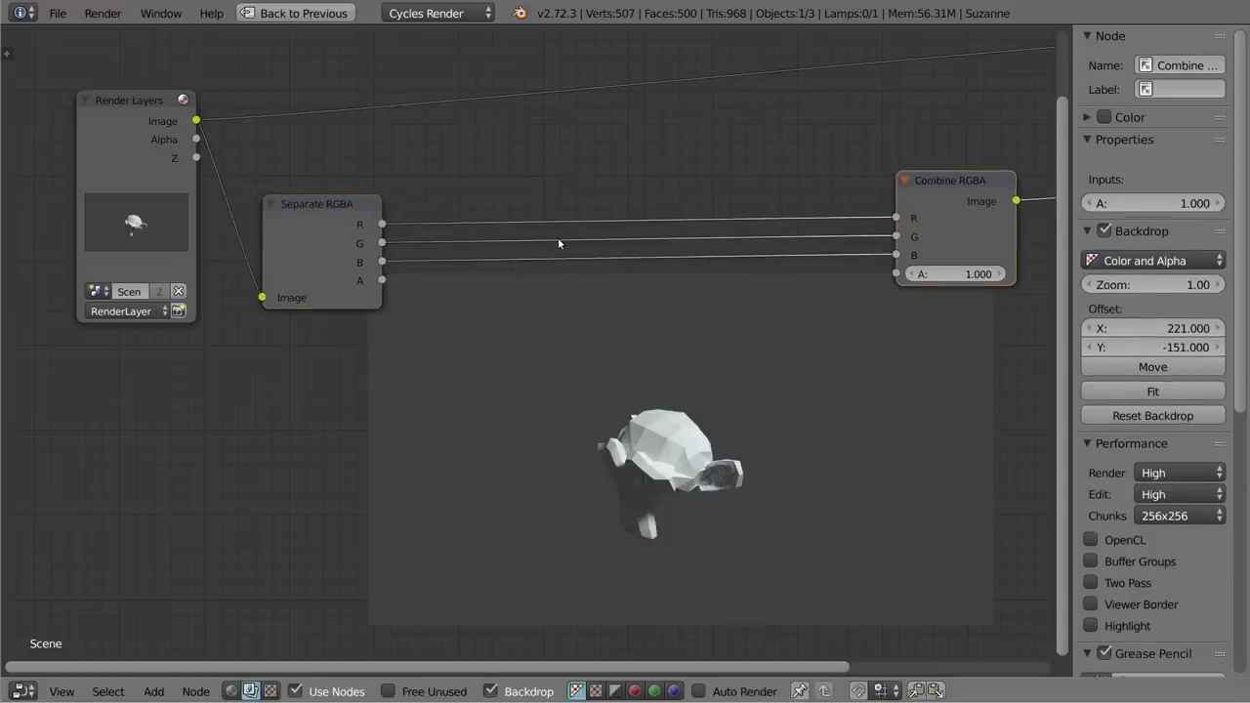
- Add a Math Add node and place a duplicate of it to the right
{"action": "key", "text": "shift+a"}
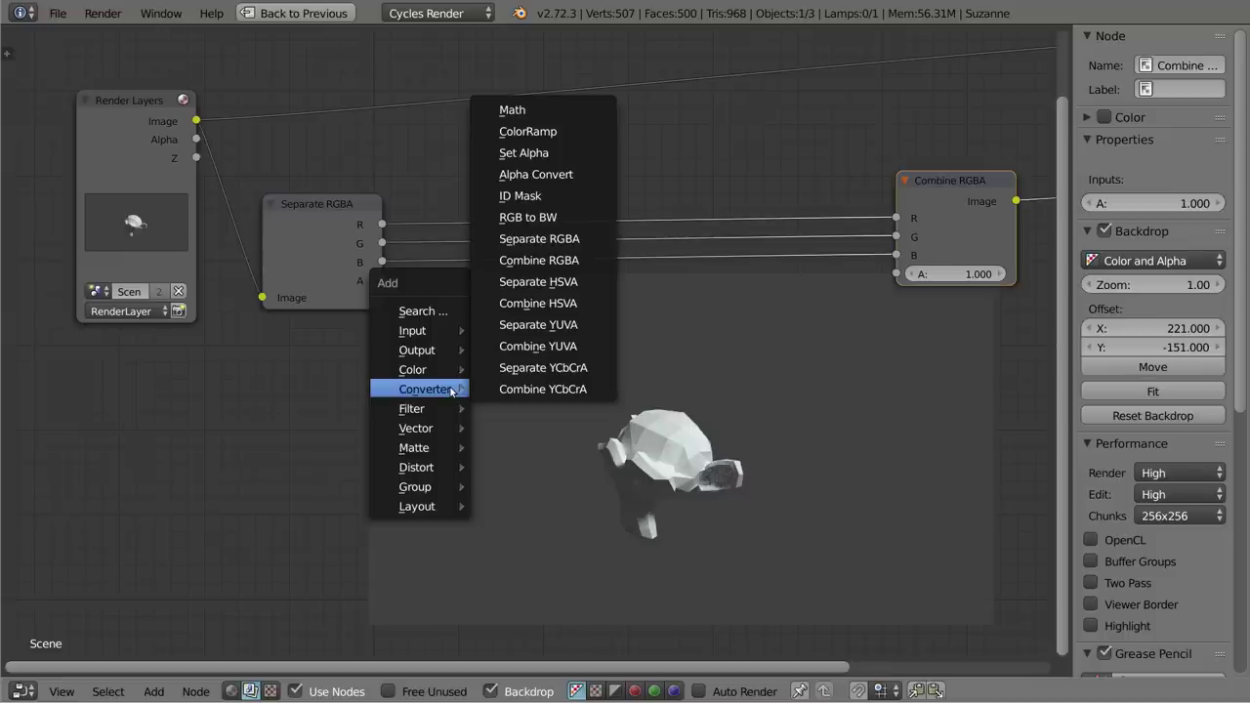
{"action": "left_click", "coordinate": [575, 112]}
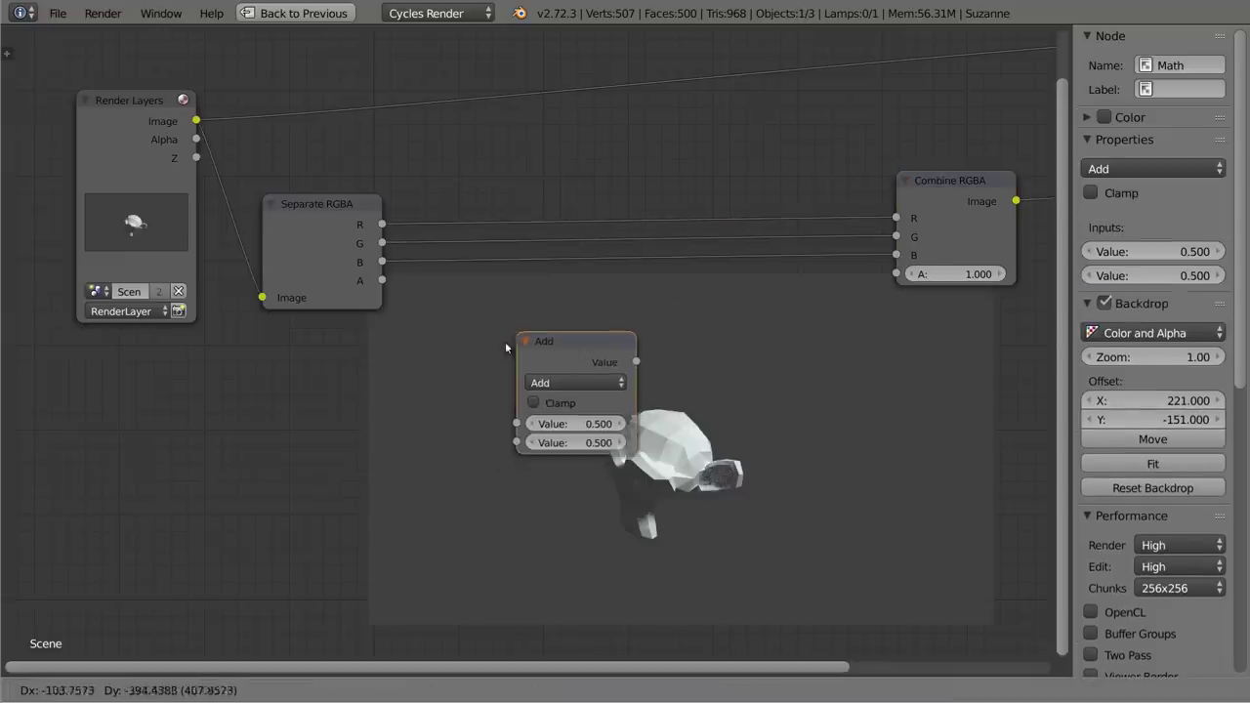
{"action": "left_click", "coordinate": [487, 313]}
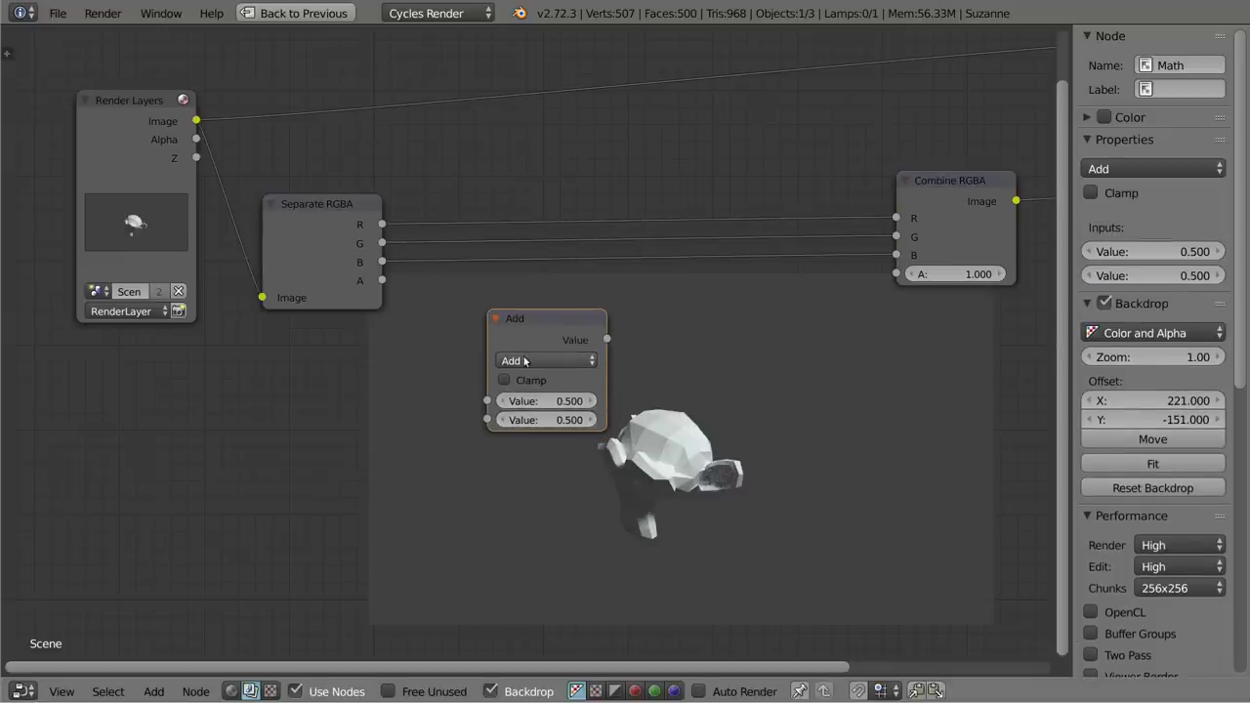
{"action": "key", "text": "shift+d"}
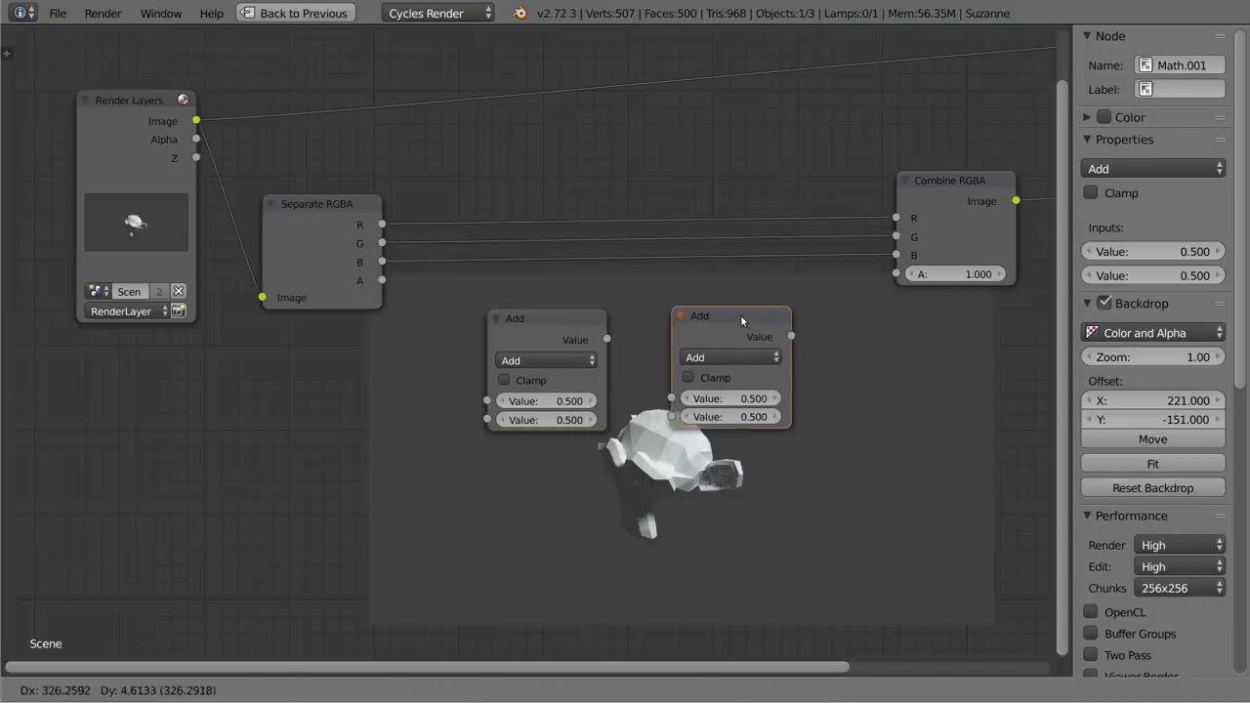
{"action": "left_click", "coordinate": [742, 322]}
- Make the copy a Divide node with second value 2 and feed Add's output into it
{"action": "left_click", "coordinate": [734, 352]}
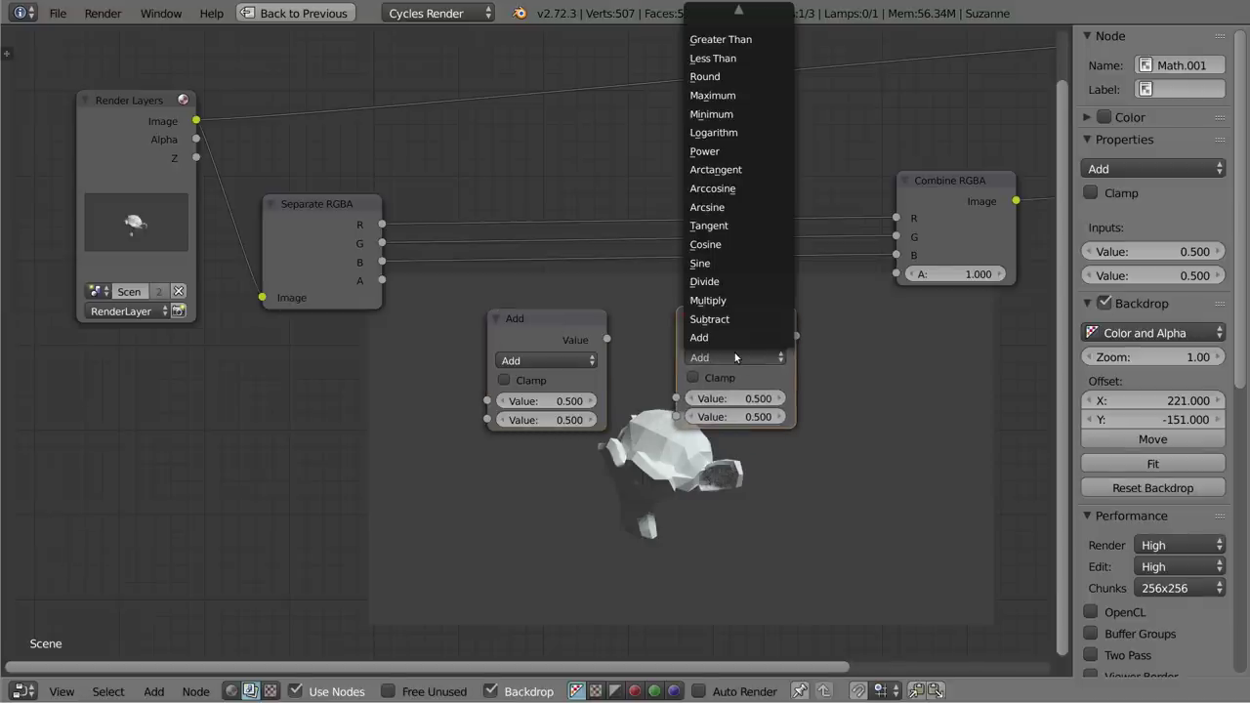
{"action": "left_click", "coordinate": [733, 281]}
{"action": "left_click", "coordinate": [734, 416]}
{"action": "type", "text": "2"}
{"action": "key", "text": "Return"}
{"action": "mouse_move", "coordinate": [607, 339]}
{"action": "left_mouse_down"}
{"action": "mouse_move", "coordinate": [644, 392]}
{"action": "mouse_move", "coordinate": [668, 397]}
{"action": "left_mouse_up"}
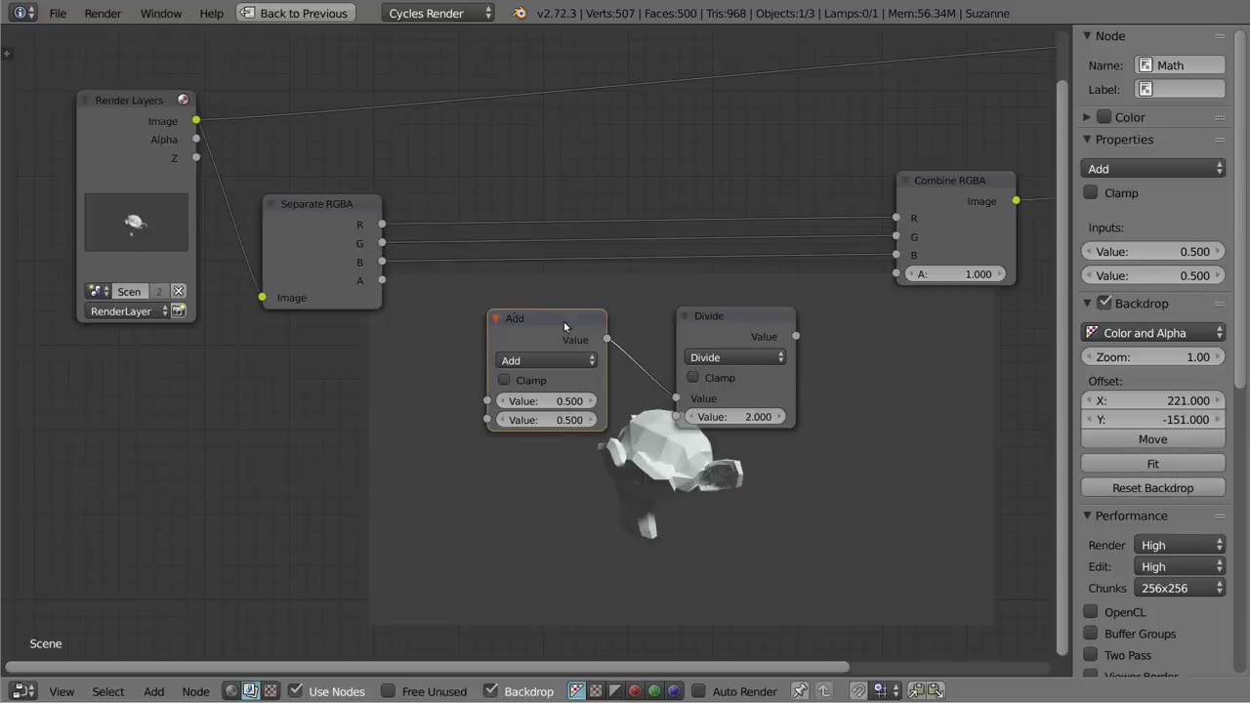
- Spread the nodes apart and insert a duplicate Add node between Add and Divide
{"action": "left_click_drag", "start_coordinate": [565, 326], "coordinate": [496, 303]}
{"action": "left_click_drag", "start_coordinate": [720, 310], "coordinate": [888, 329]}
{"action": "left_click", "coordinate": [474, 298]}
{"action": "key", "text": "shift+d"}
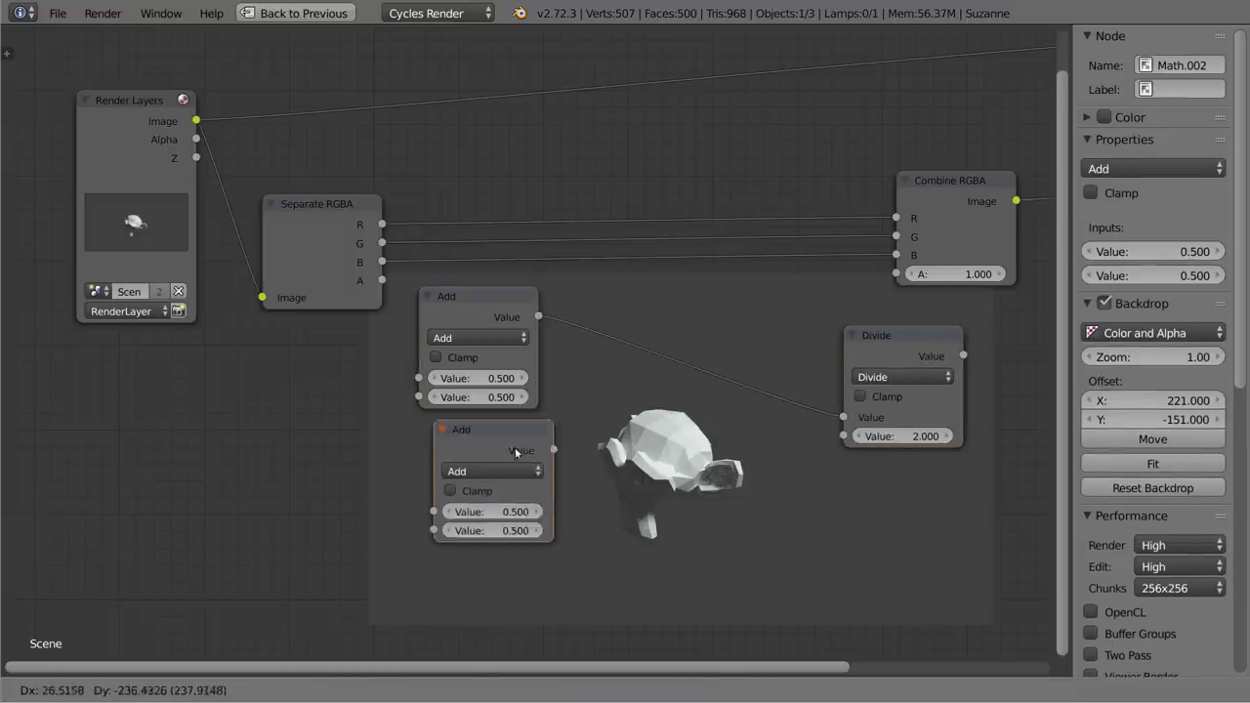
{"action": "left_click", "coordinate": [664, 361]}
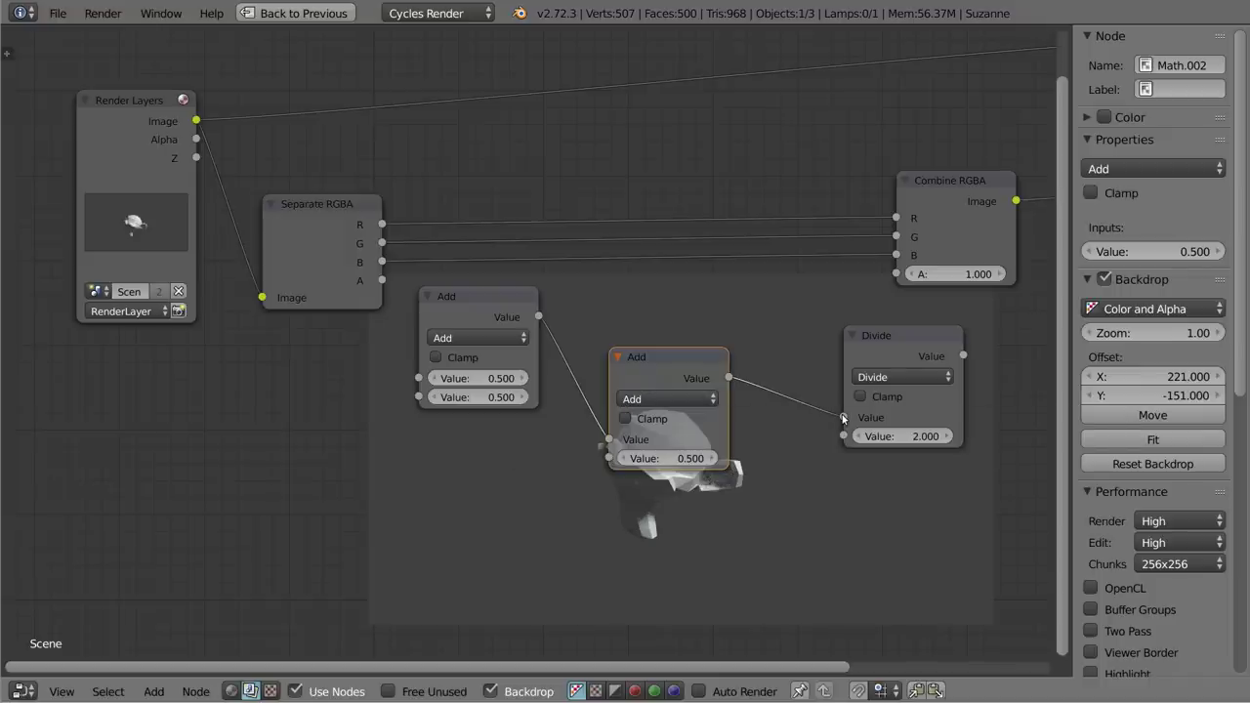
- Set the Divide divisor to 3 and select both Add nodes and the Divide node
{"action": "left_click", "coordinate": [919, 436]}
{"action": "type", "text": "3"}
{"action": "key", "text": "Return"}
{"action": "scroll", "coordinate": [610, 399], "scroll_direction": "down", "scroll_amount": 1}
{"action": "scroll", "coordinate": [610, 398], "scroll_direction": "down", "scroll_amount": 1}
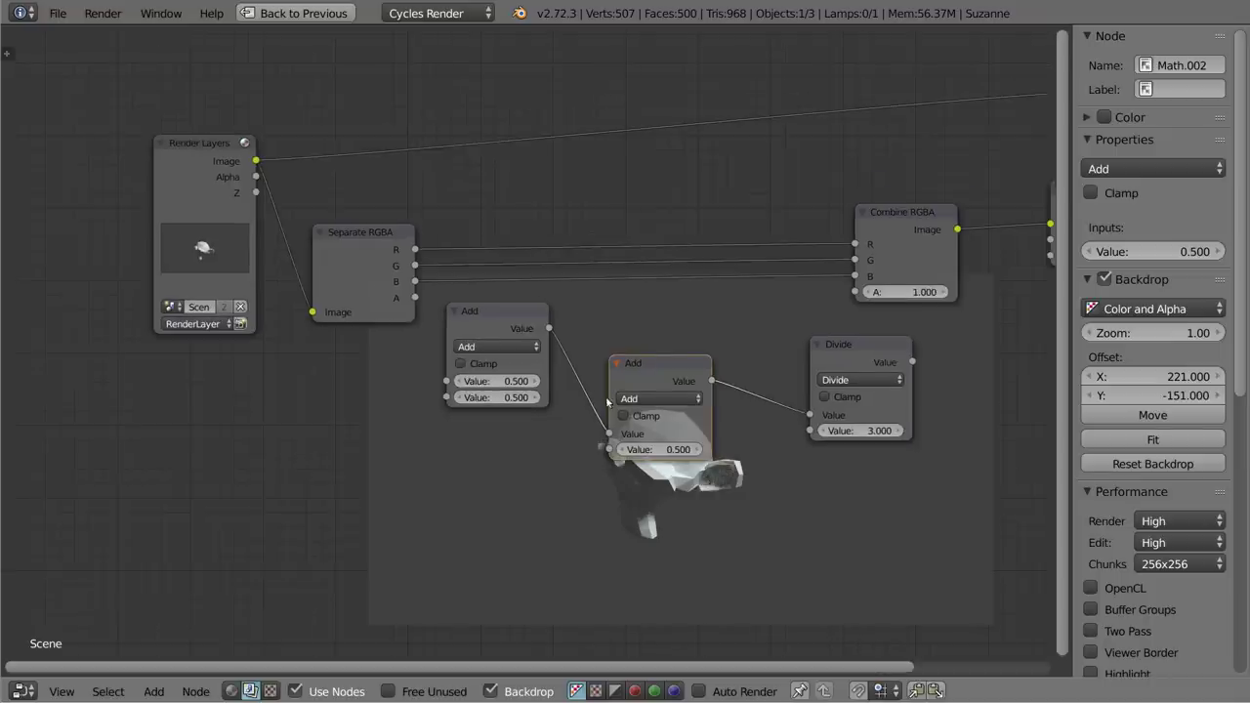
{"action": "left_click", "coordinate": [502, 313]}
{"action": "left_click", "coordinate": [666, 367], "text": "shift"}
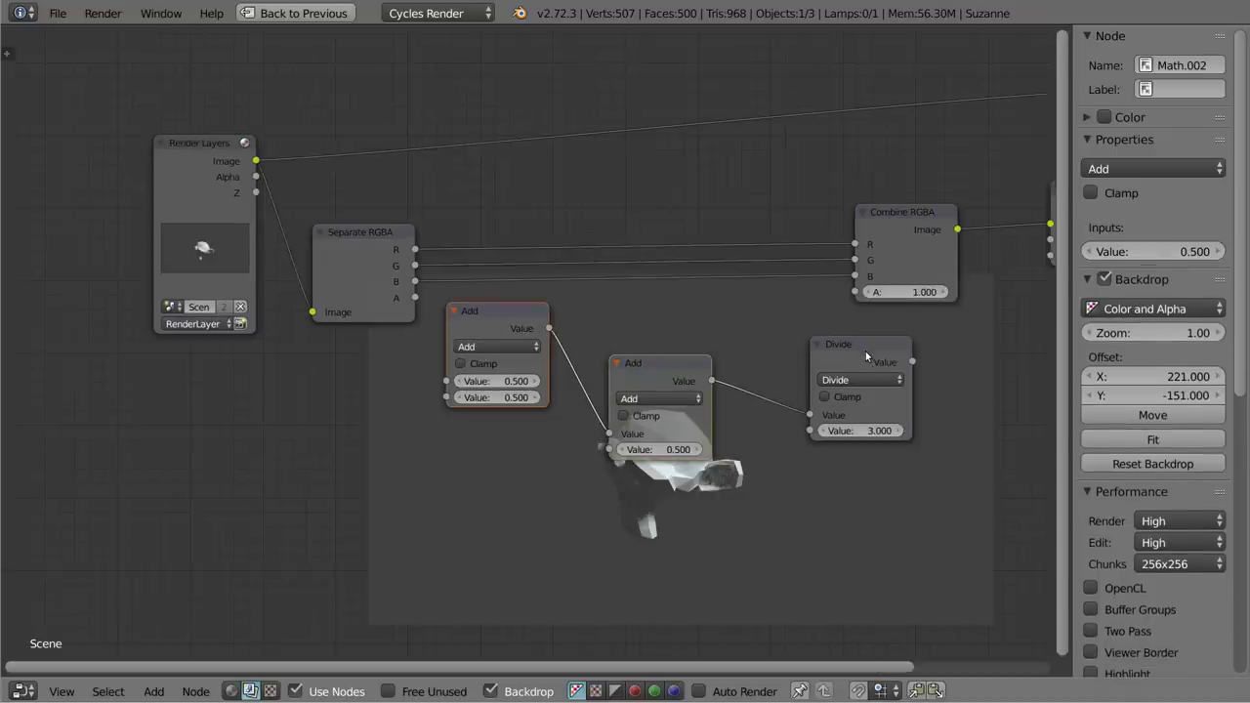
{"action": "left_click", "coordinate": [868, 345], "text": "shift"}
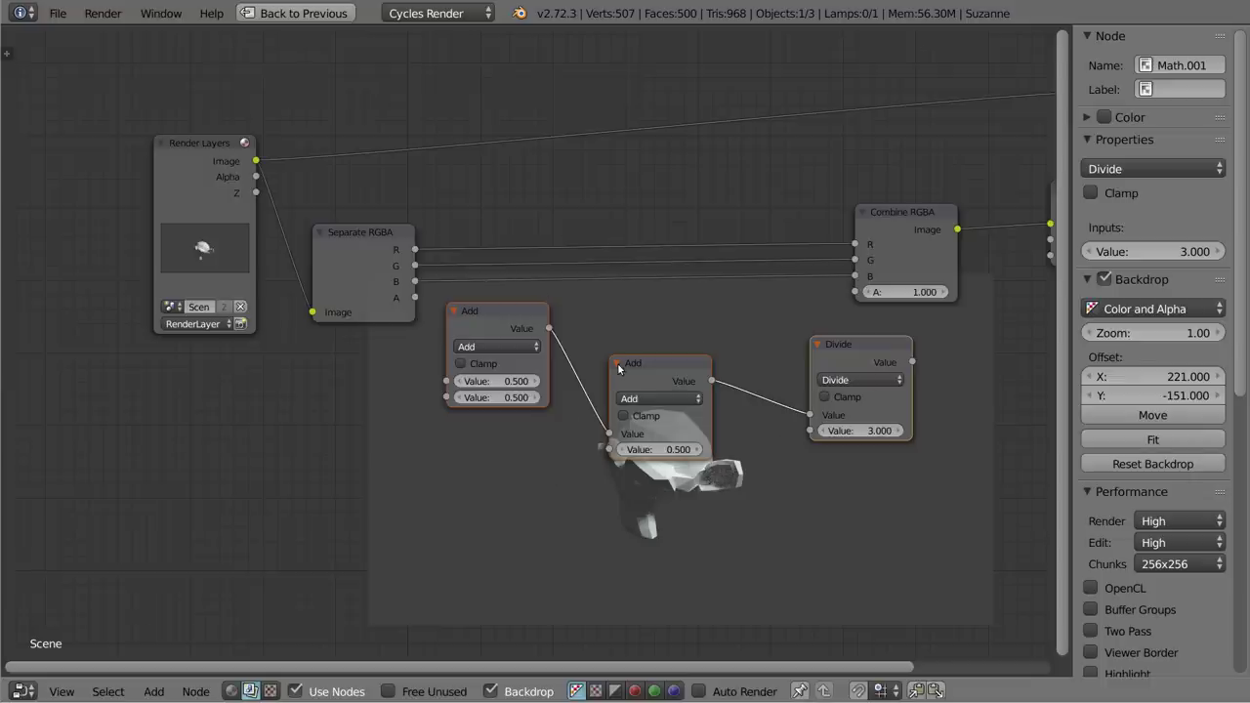
- Pack the two Add nodes and the Divide node into a NodeGroup node, then widen it
{"action": "key", "text": "ctrl+g"}
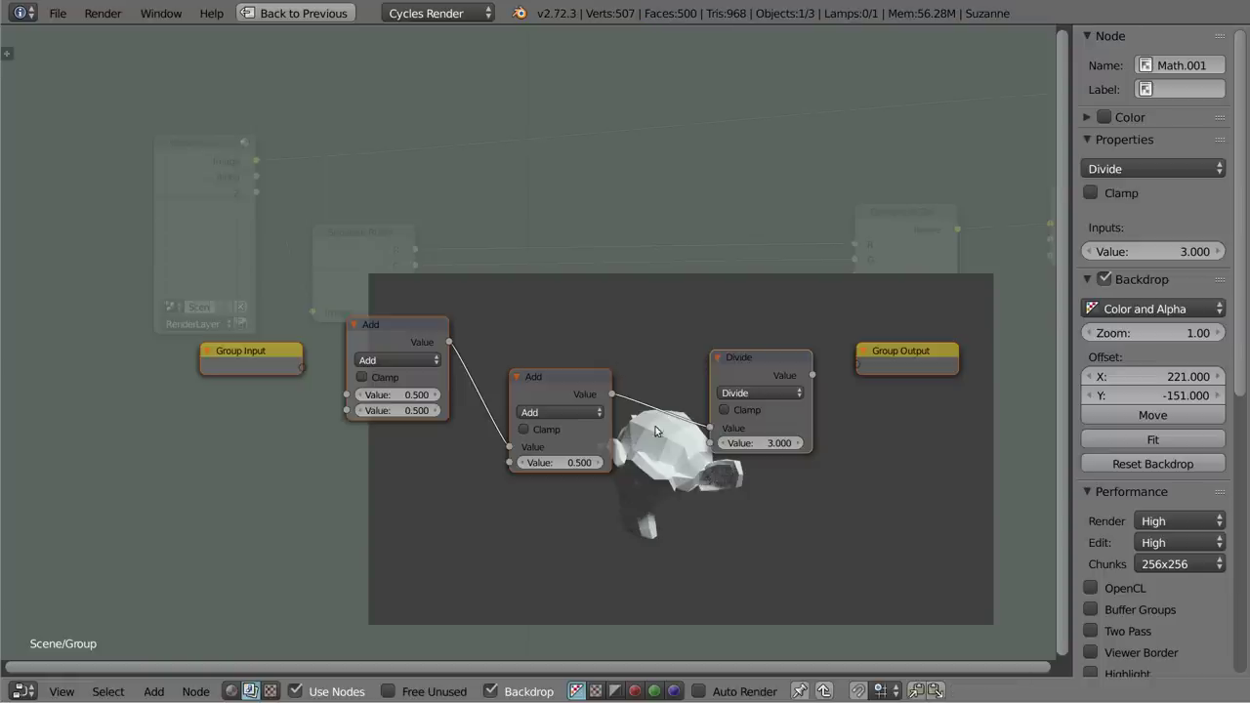
{"action": "middle_click_drag", "start_coordinate": [657, 442], "coordinate": [615, 219]}
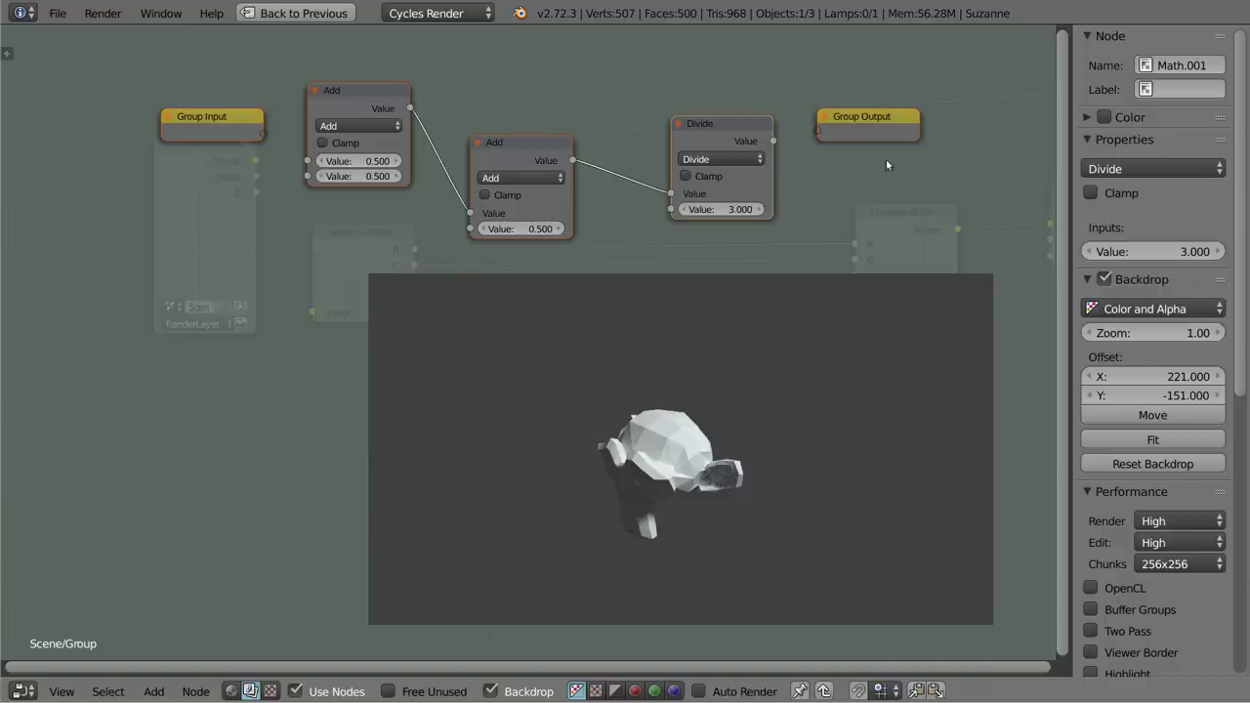
{"action": "key", "text": "Tab"}
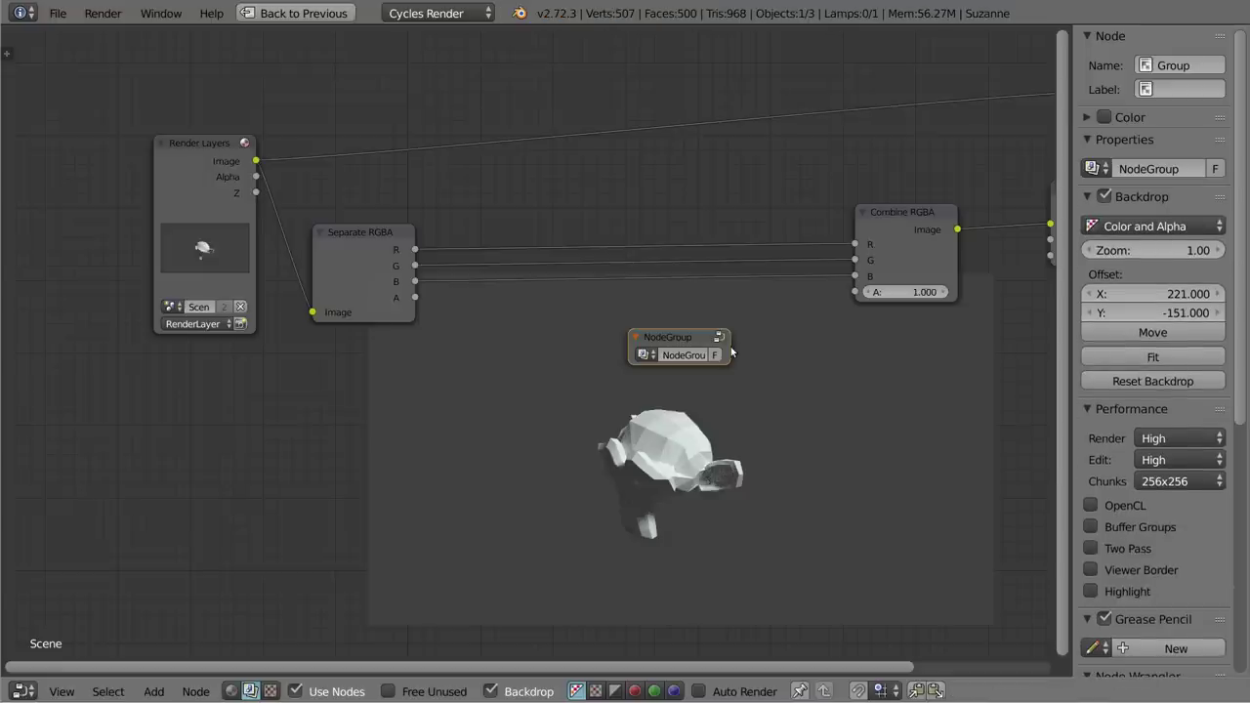
{"action": "left_click_drag", "start_coordinate": [728, 348], "coordinate": [753, 347]}
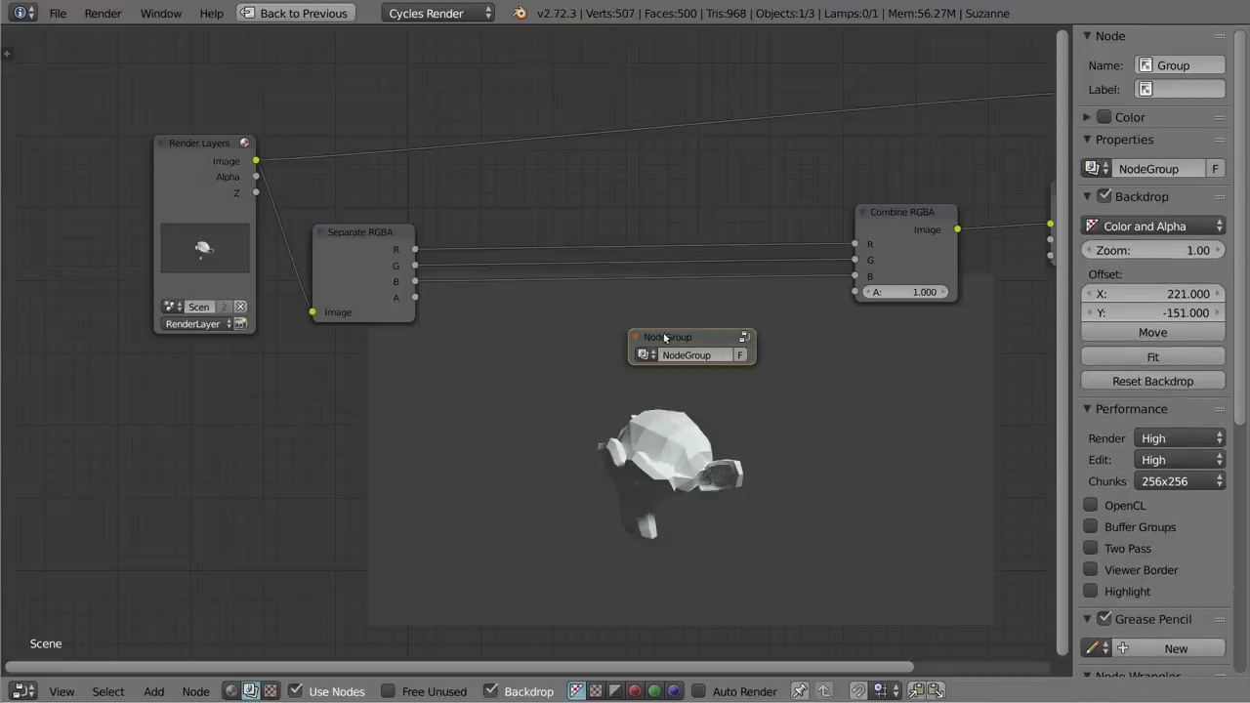
- Rename the node group to 'Uśrednianie'
{"action": "left_click", "coordinate": [710, 357]}
{"action": "key", "text": "BackSpace"}
{"action": "type", "text": "ednianie"}
{"action": "key", "text": "Return"}
- Add an Uśrednianie group node, delete the duplicate, centre the remaining one and enter it
{"action": "scroll", "coordinate": [711, 357], "scroll_direction": "up", "scroll_amount": 1}
{"action": "scroll", "coordinate": [712, 356], "scroll_direction": "up", "scroll_amount": 1}
{"action": "key", "text": "shift+a"}
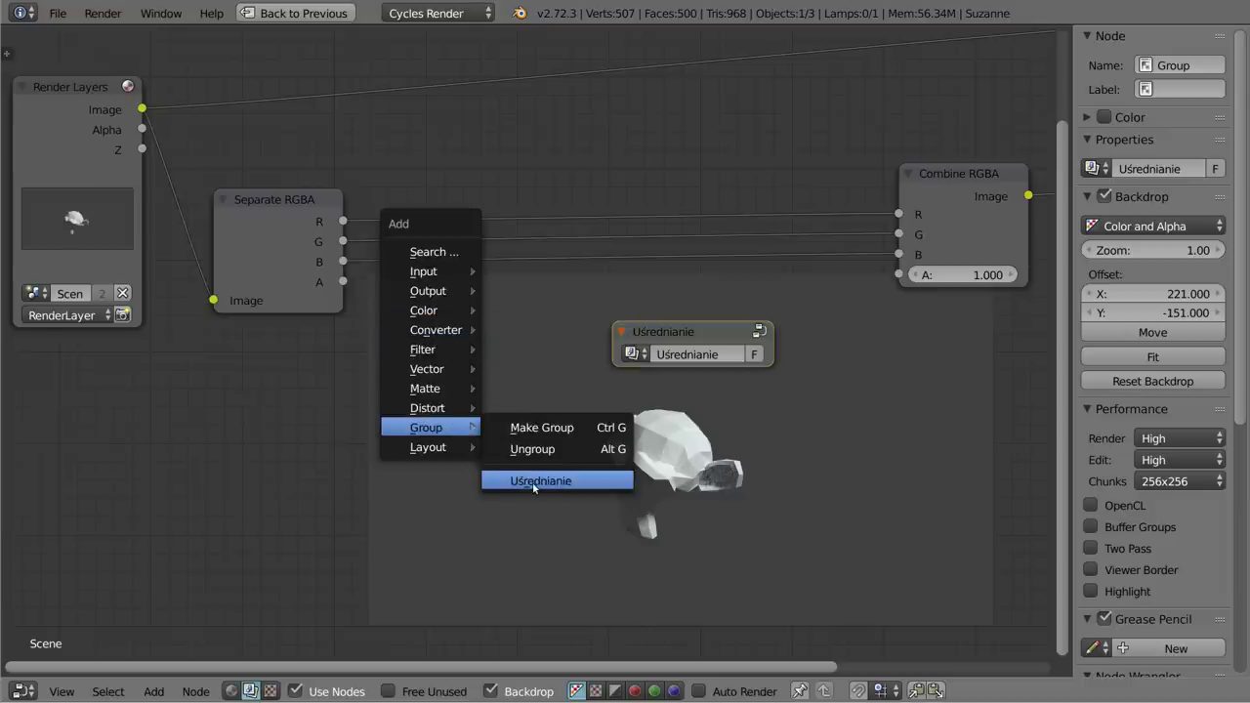
{"action": "left_click", "coordinate": [548, 489]}
{"action": "left_click", "coordinate": [416, 395]}
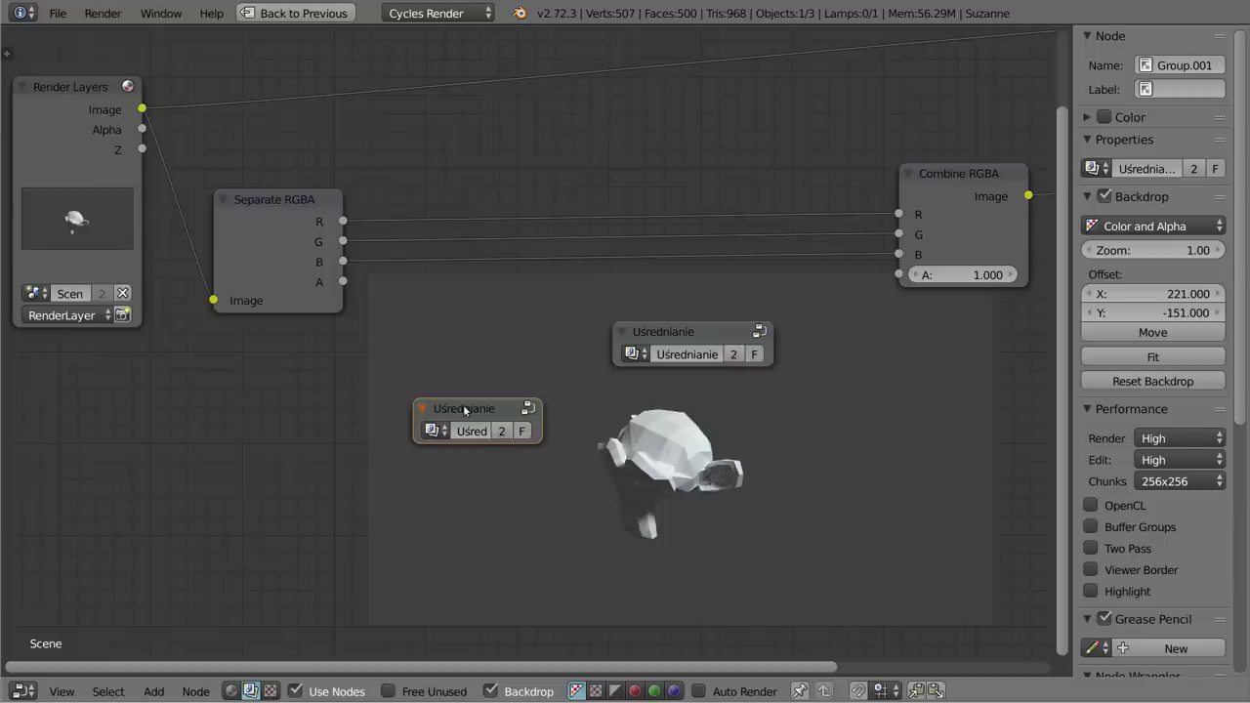
{"action": "key", "text": "x"}
{"action": "left_click", "coordinate": [707, 330]}
{"action": "key", "text": "g"}
{"action": "left_click", "coordinate": [626, 336]}
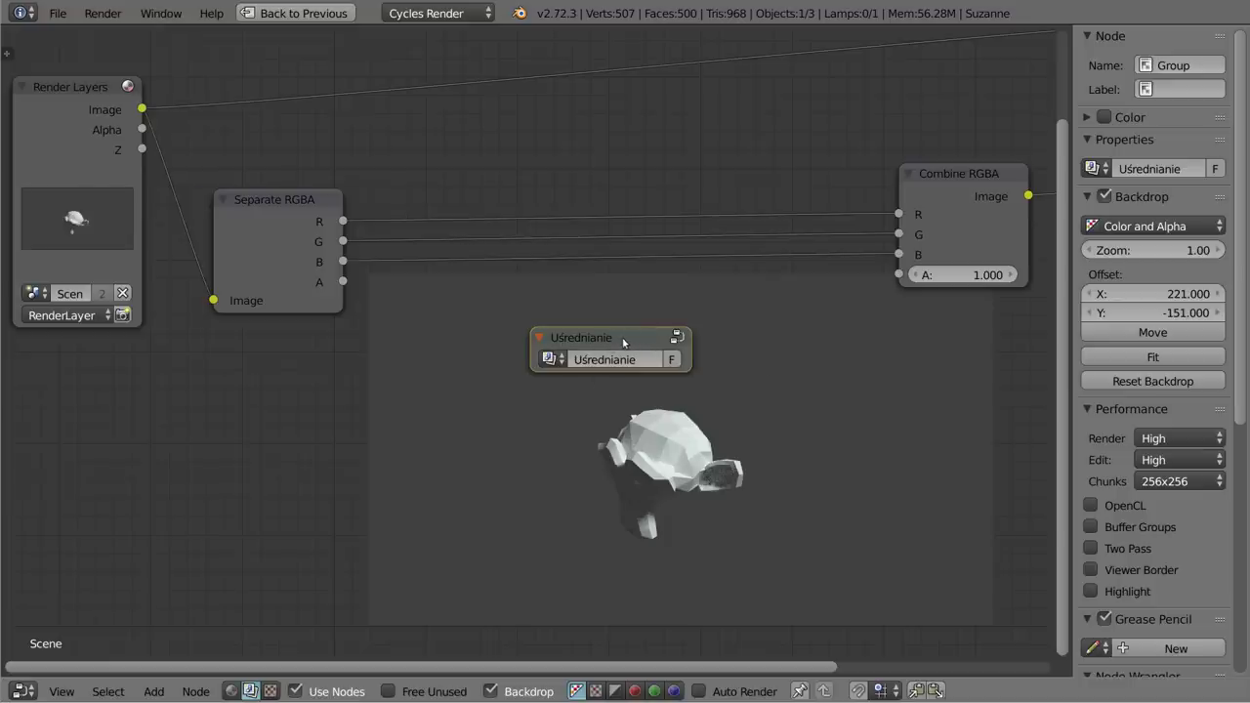
{"action": "key", "text": "Tab"}
- Line up Group Input, both Add nodes, Divide and Group Output in one horizontal row
{"action": "mouse_move", "coordinate": [631, 181]}
{"action": "middle_mouse_down"}
{"action": "mouse_move", "coordinate": [635, 334]}
{"action": "mouse_move", "coordinate": [636, 228]}
{"action": "middle_mouse_up"}
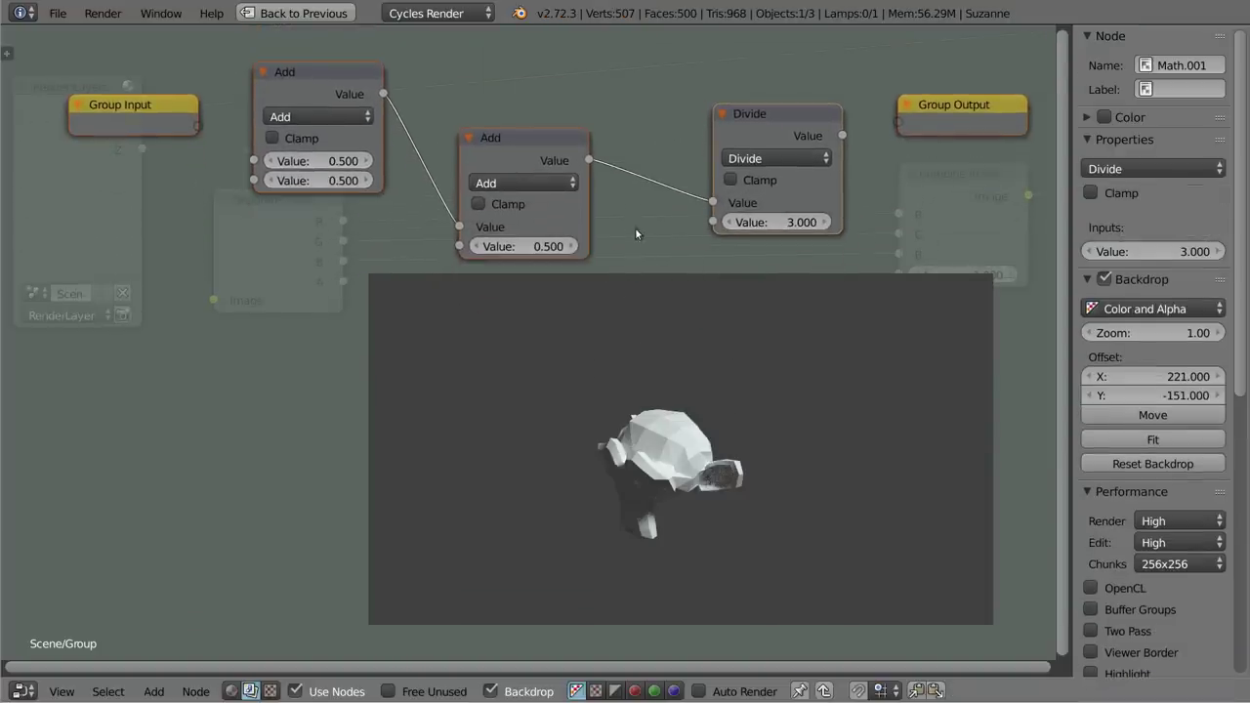
{"action": "left_click_drag", "start_coordinate": [347, 78], "coordinate": [358, 139]}
{"action": "left_click_drag", "start_coordinate": [743, 145], "coordinate": [679, 165]}
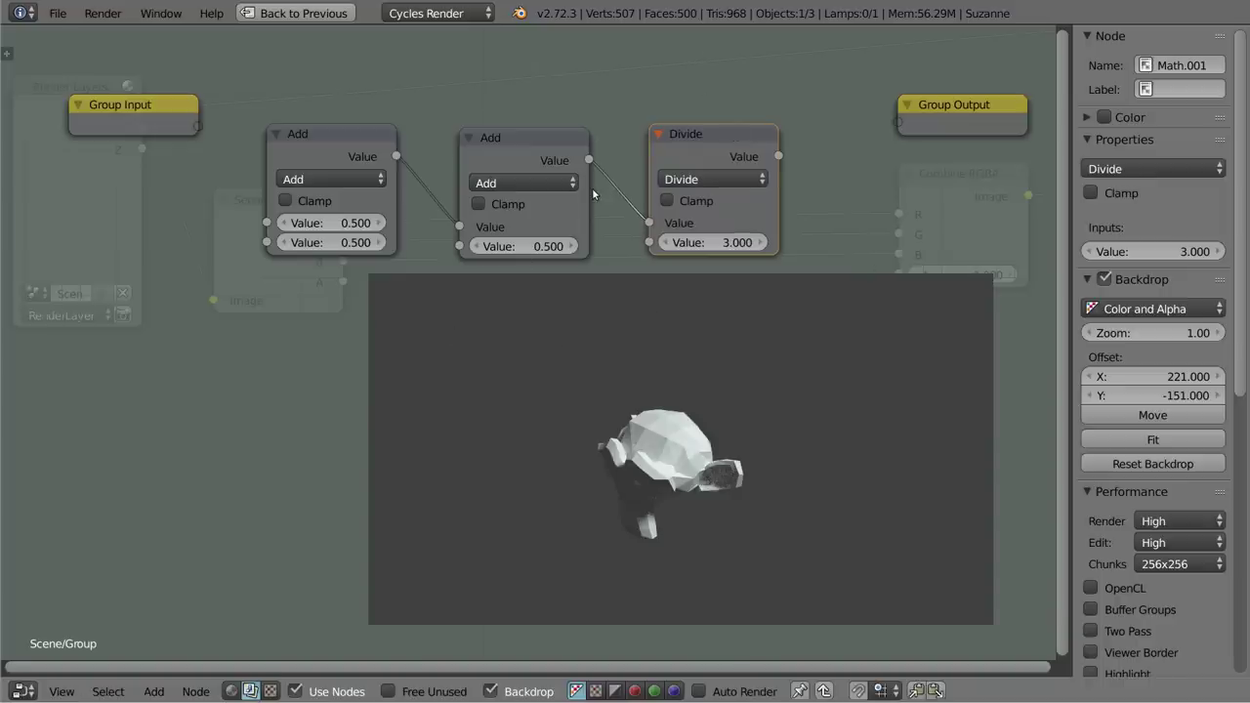
{"action": "left_click_drag", "start_coordinate": [179, 112], "coordinate": [145, 199]}
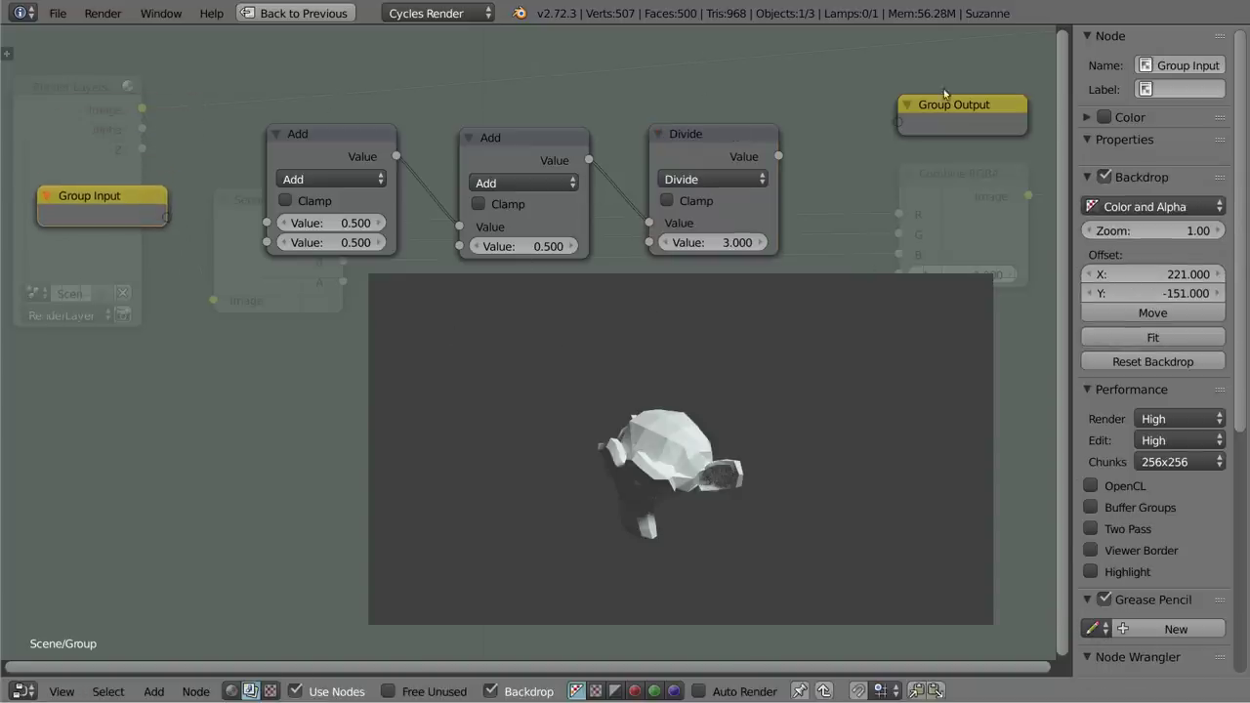
{"action": "left_click_drag", "start_coordinate": [973, 105], "coordinate": [944, 177]}
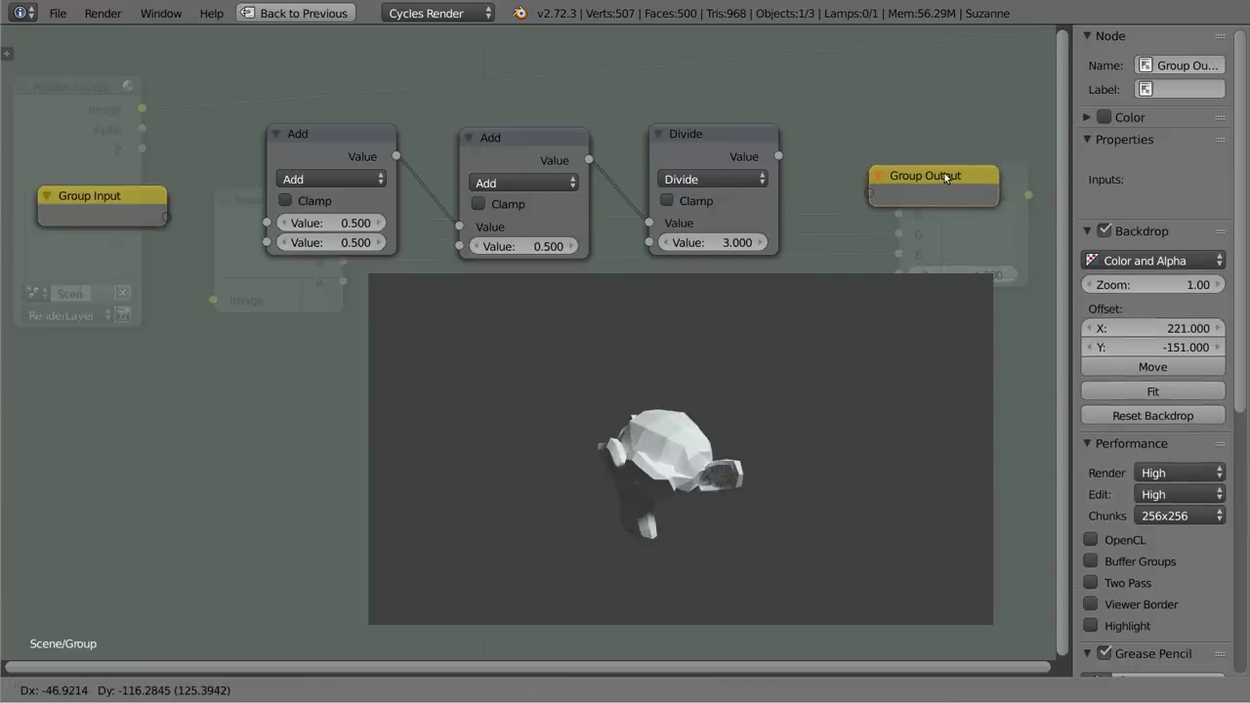
{"action": "left_click_drag", "start_coordinate": [945, 173], "coordinate": [942, 174]}
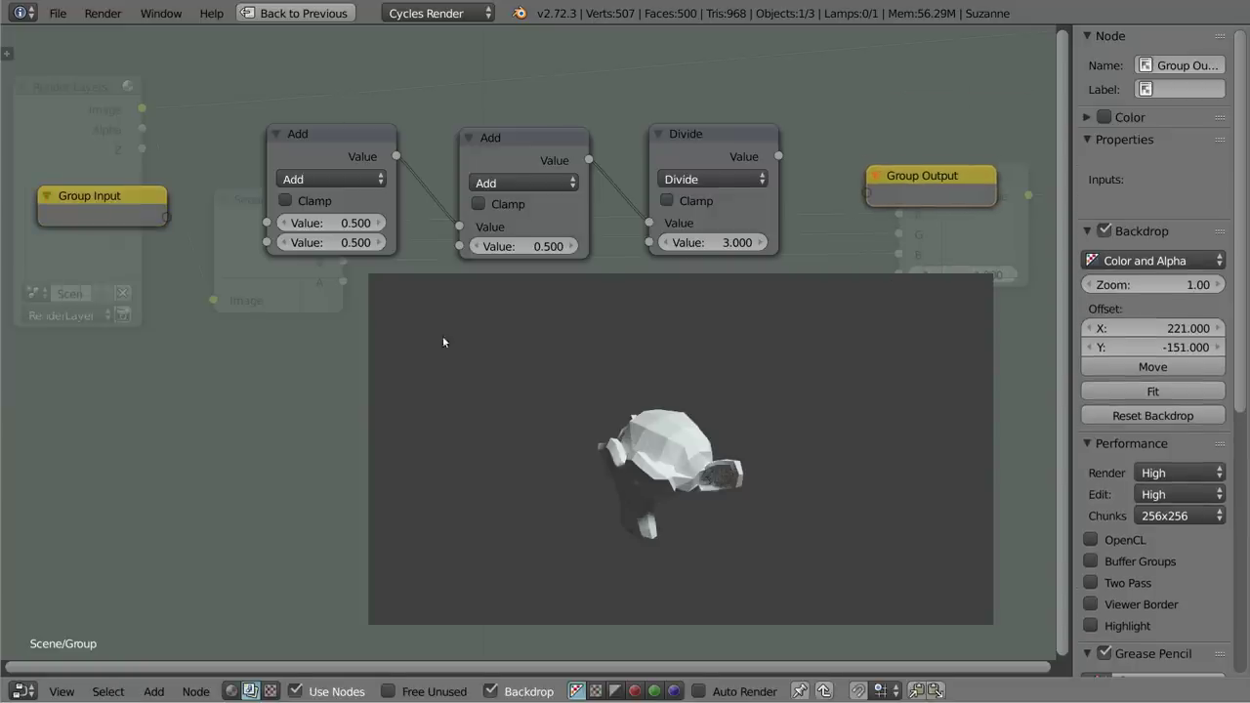
{"action": "left_click_drag", "start_coordinate": [1078, 199], "coordinate": [1021, 201]}
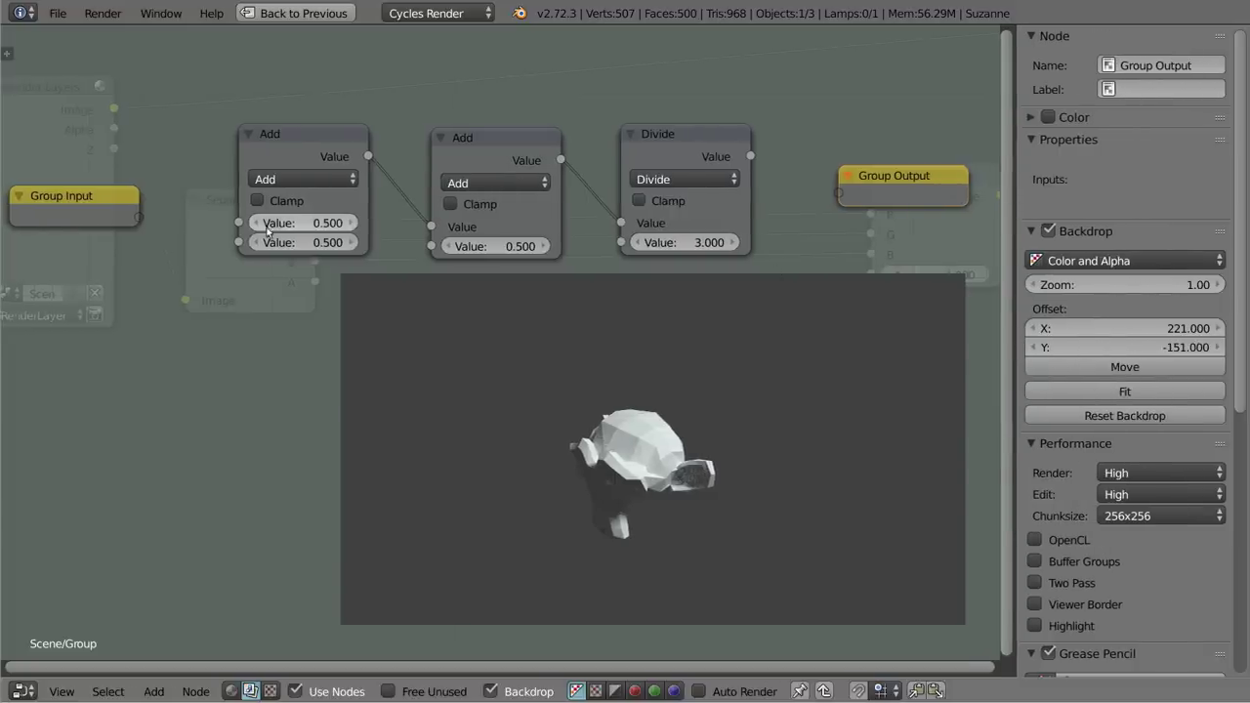
{"action": "middle_click_drag", "start_coordinate": [71, 302], "coordinate": [98, 307]}
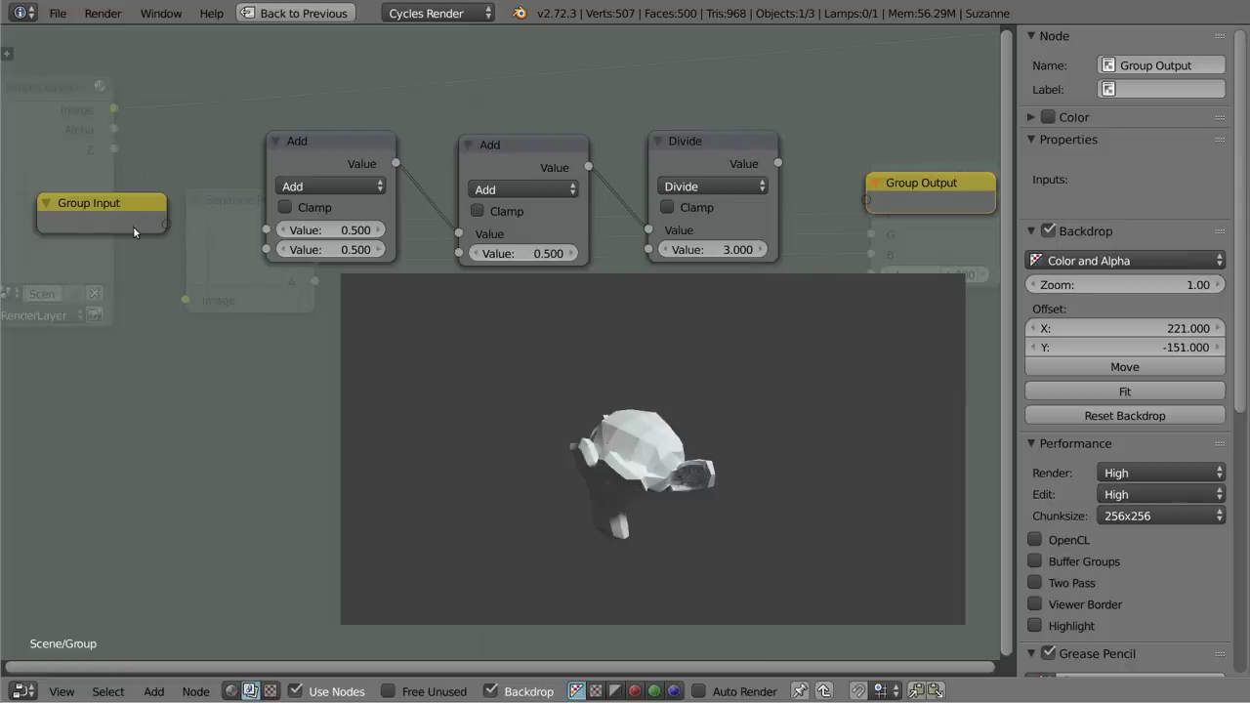
{"action": "left_click_drag", "start_coordinate": [265, 230], "coordinate": [250, 212]}
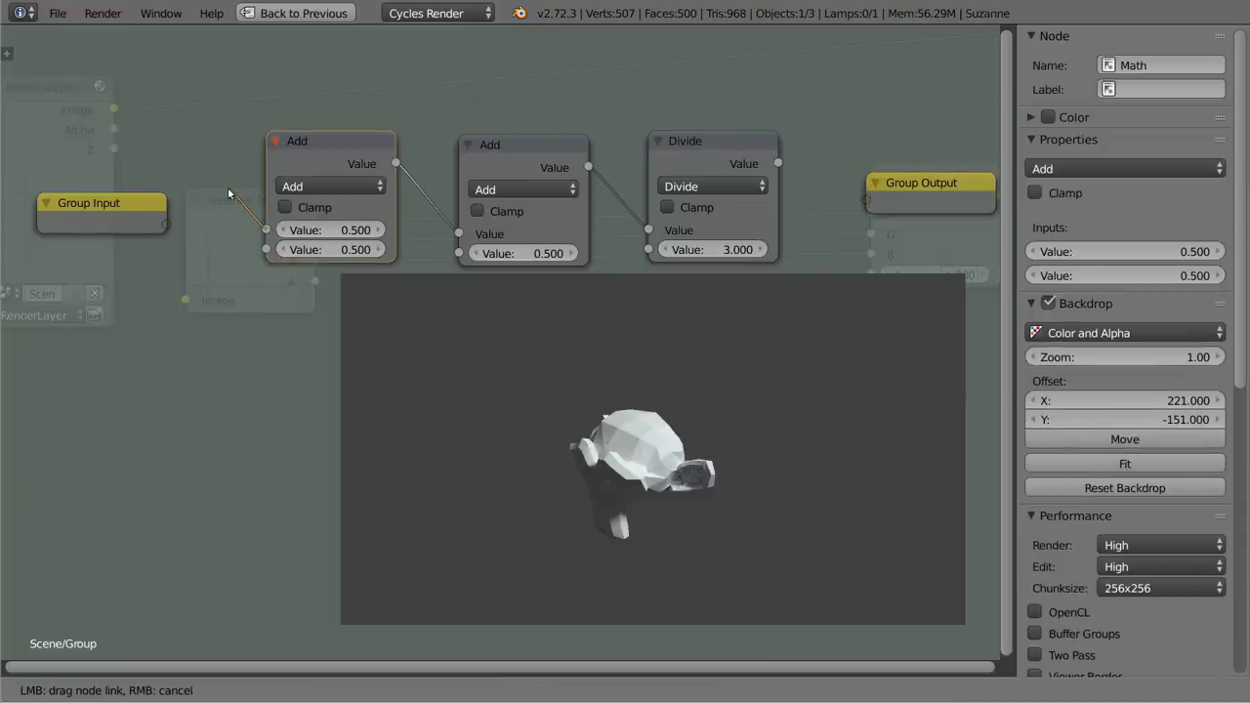
- Wire the Add node inputs to three new Group Input Value sockets
{"action": "left_click_drag", "start_coordinate": [226, 192], "coordinate": [164, 225]}
{"action": "left_click_drag", "start_coordinate": [162, 220], "coordinate": [161, 220]}
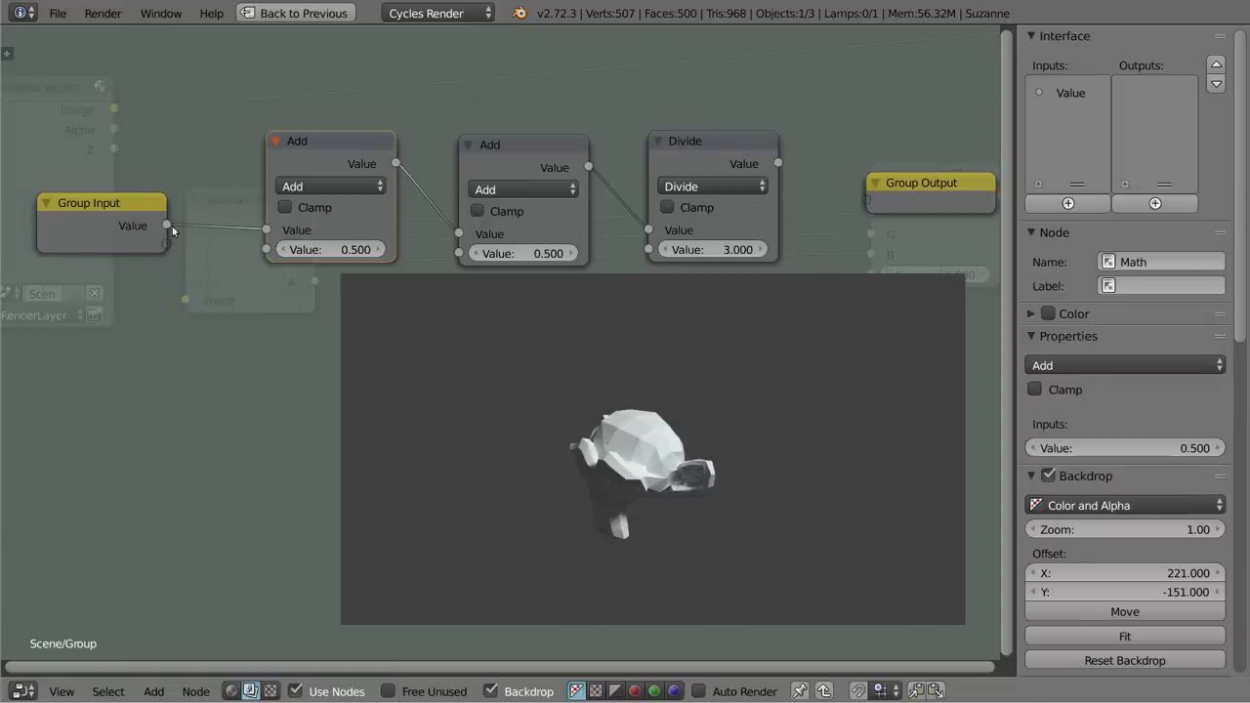
{"action": "left_click_drag", "start_coordinate": [1017, 277], "coordinate": [977, 285]}
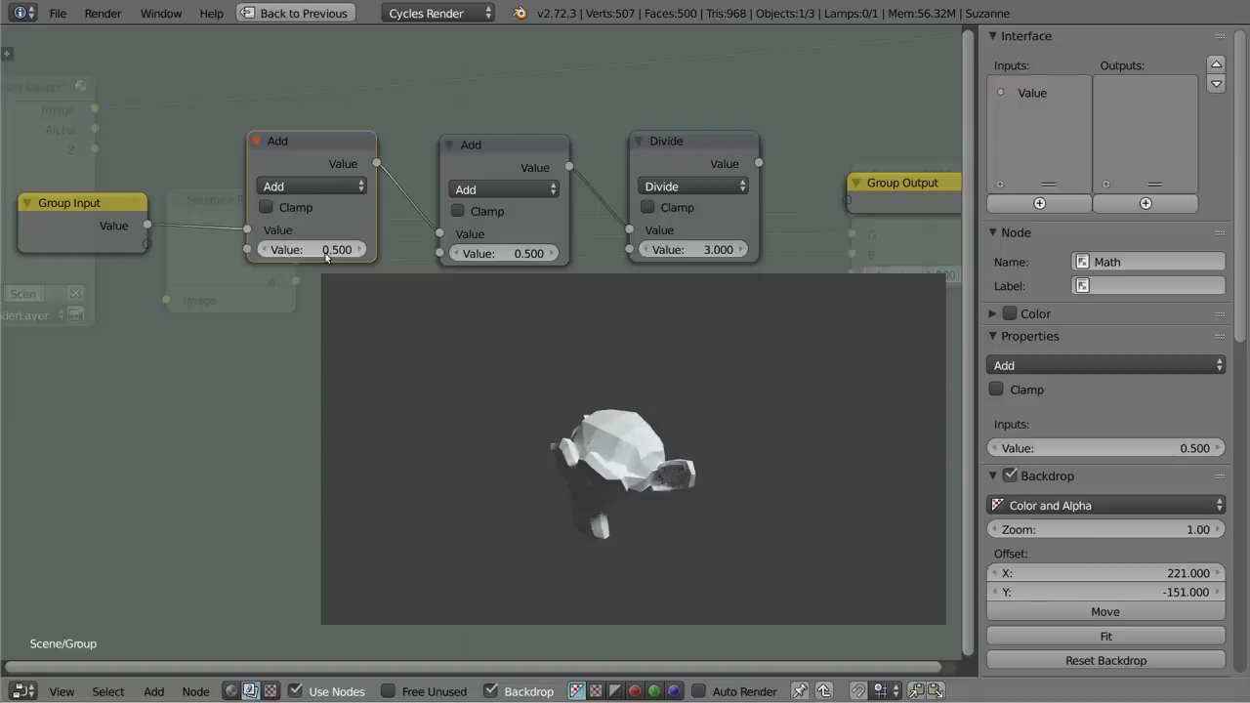
{"action": "left_click_drag", "start_coordinate": [248, 231], "coordinate": [155, 221]}
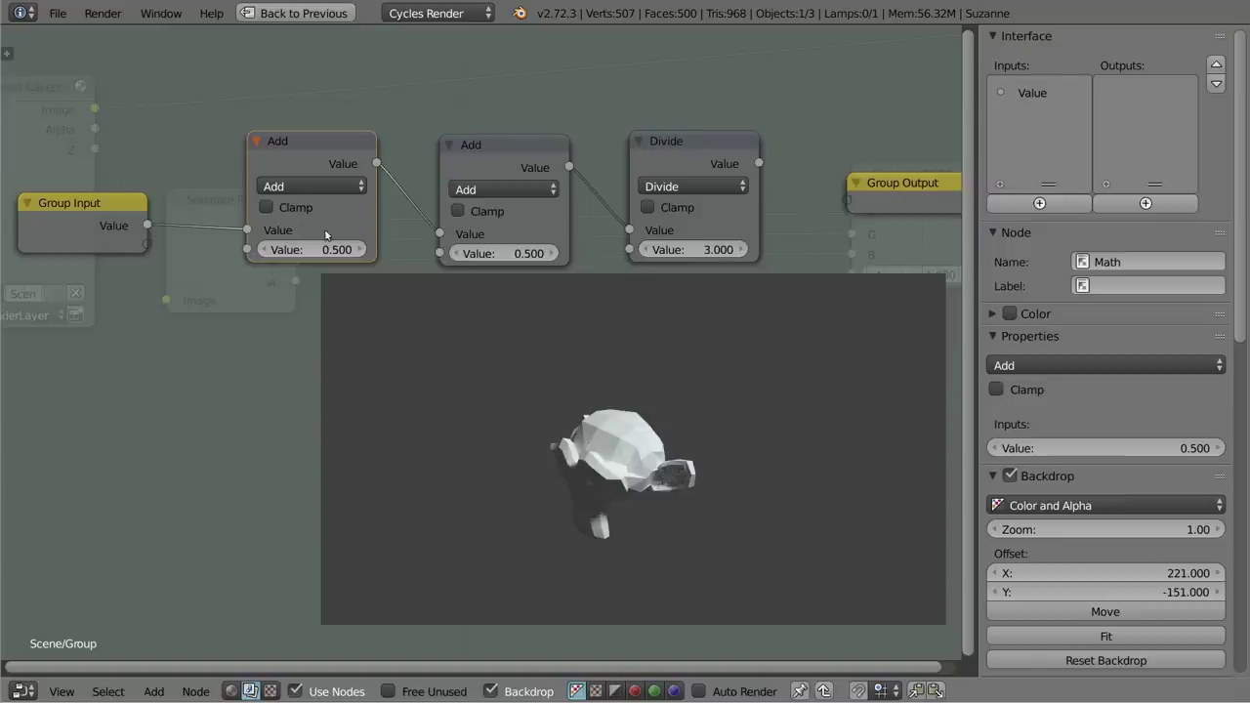
{"action": "left_click_drag", "start_coordinate": [247, 250], "coordinate": [148, 244]}
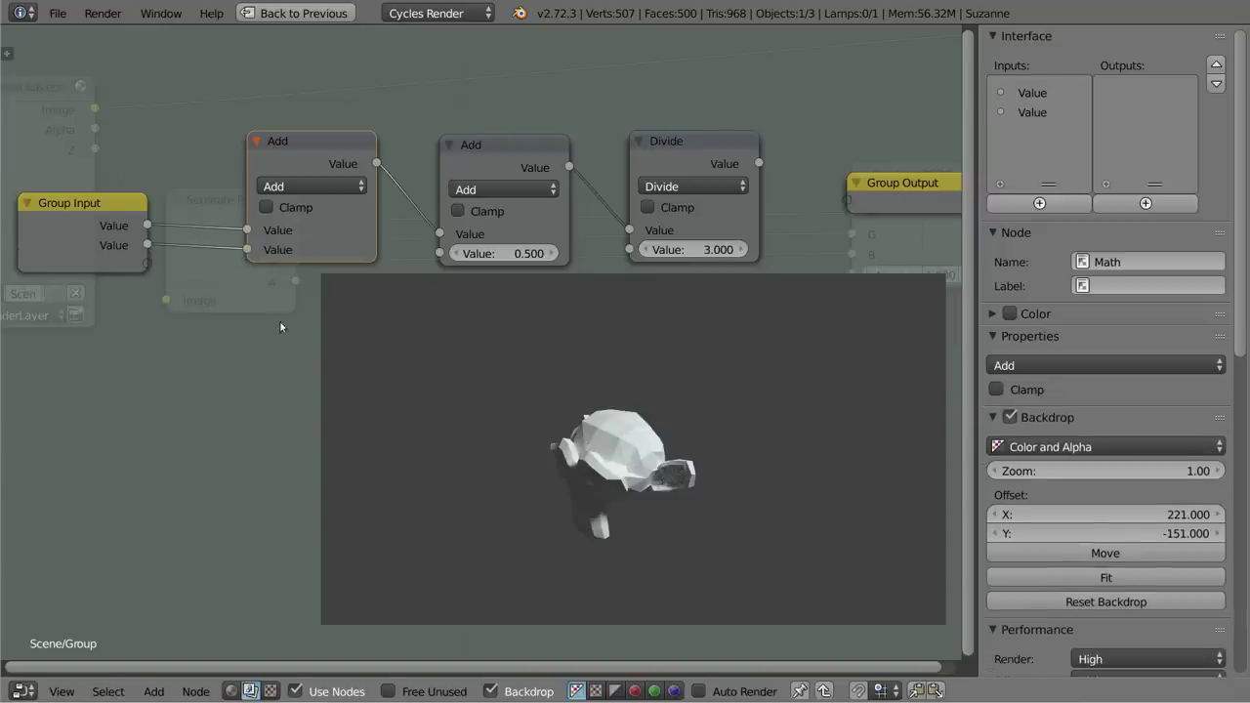
{"action": "left_click_drag", "start_coordinate": [438, 253], "coordinate": [147, 284]}
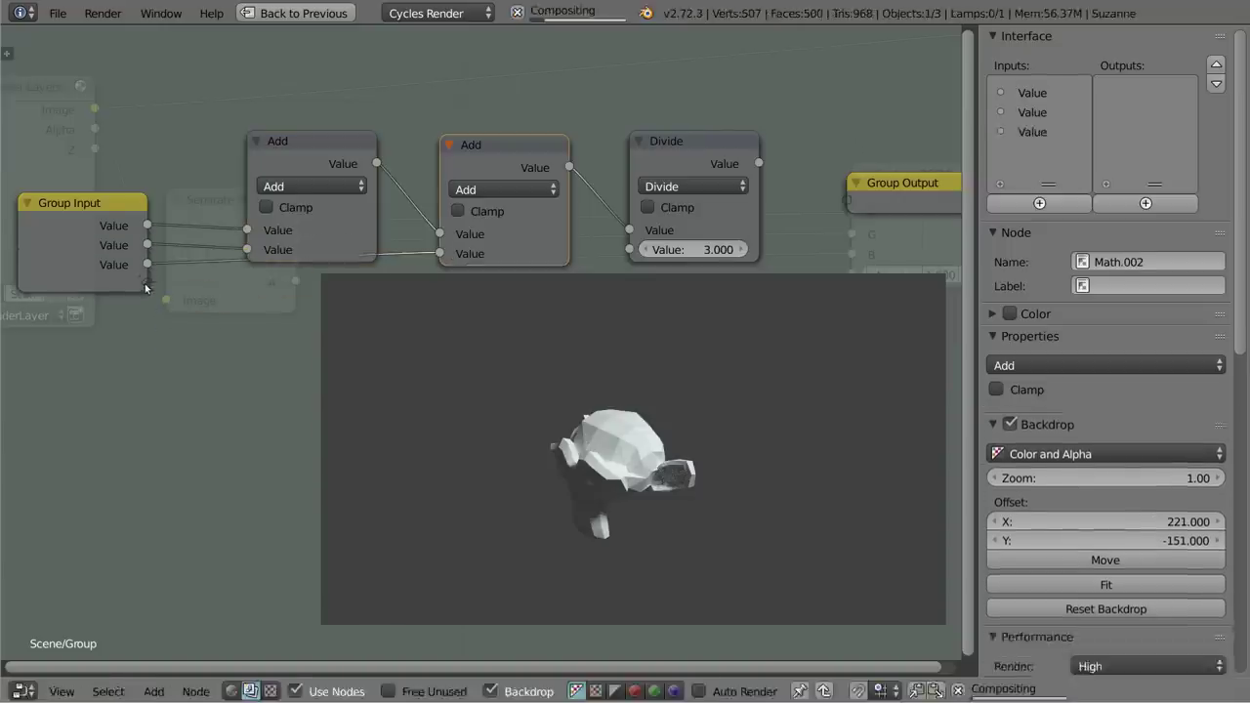
- Rearrange Group Input, the two Add nodes and Divide into a tidier layout
{"action": "left_click_drag", "start_coordinate": [98, 202], "coordinate": [86, 263]}
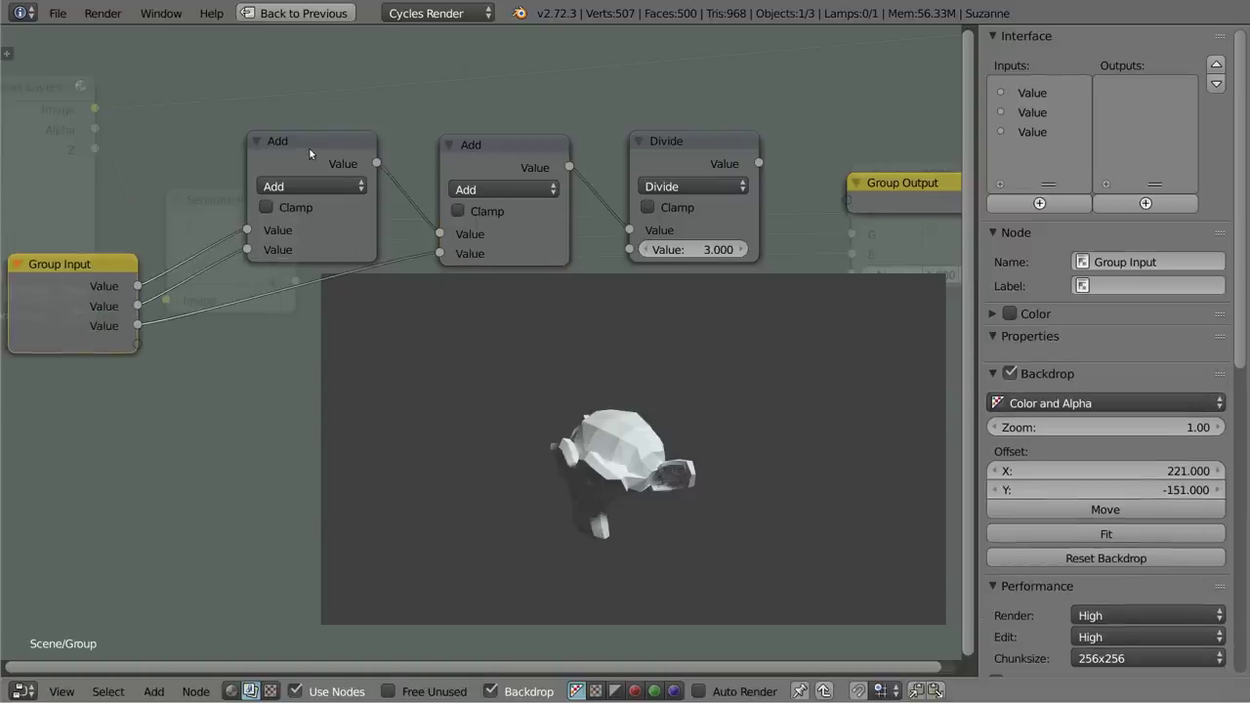
{"action": "left_click_drag", "start_coordinate": [309, 154], "coordinate": [287, 146]}
{"action": "left_click_drag", "start_coordinate": [512, 143], "coordinate": [502, 156]}
{"action": "mouse_move", "coordinate": [727, 164]}
{"action": "left_mouse_down"}
{"action": "mouse_move", "coordinate": [720, 115]}
{"action": "mouse_move", "coordinate": [846, 201]}
{"action": "left_mouse_up"}
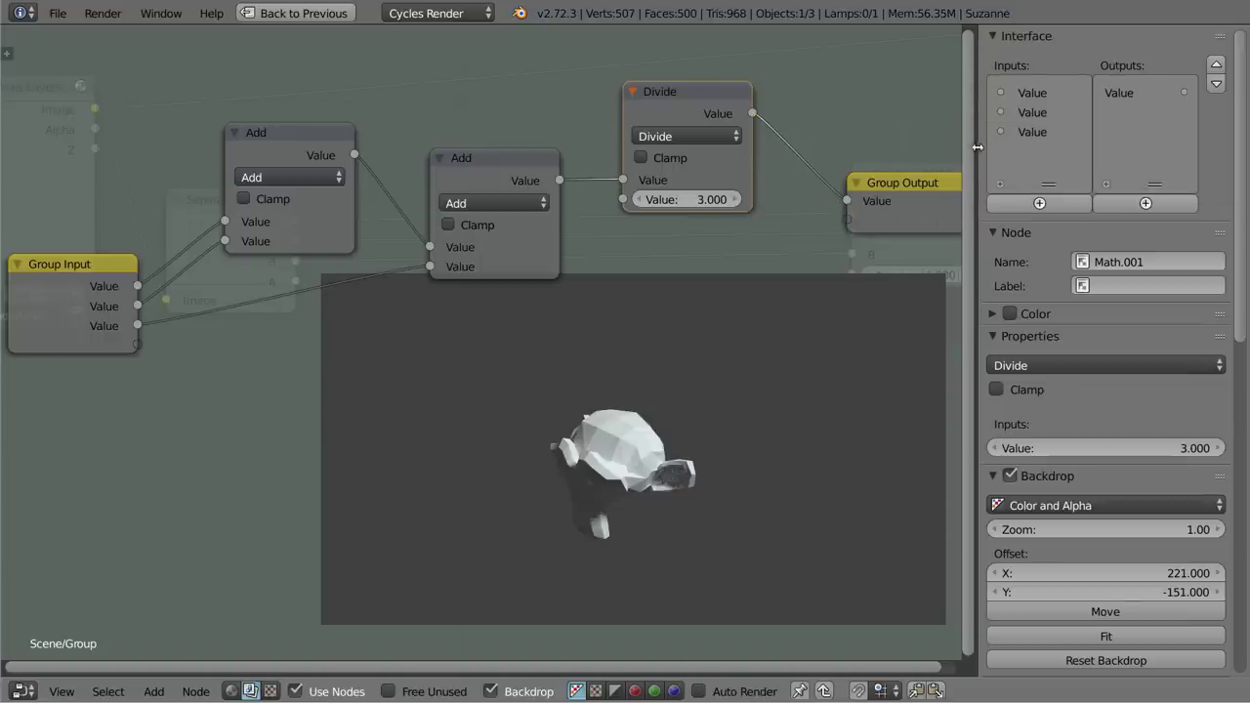
- Rename the three group inputs to Czerwony, Zielony and Niebieski
{"action": "left_click_drag", "start_coordinate": [980, 146], "coordinate": [929, 146]}
{"action": "left_click", "coordinate": [986, 99]}
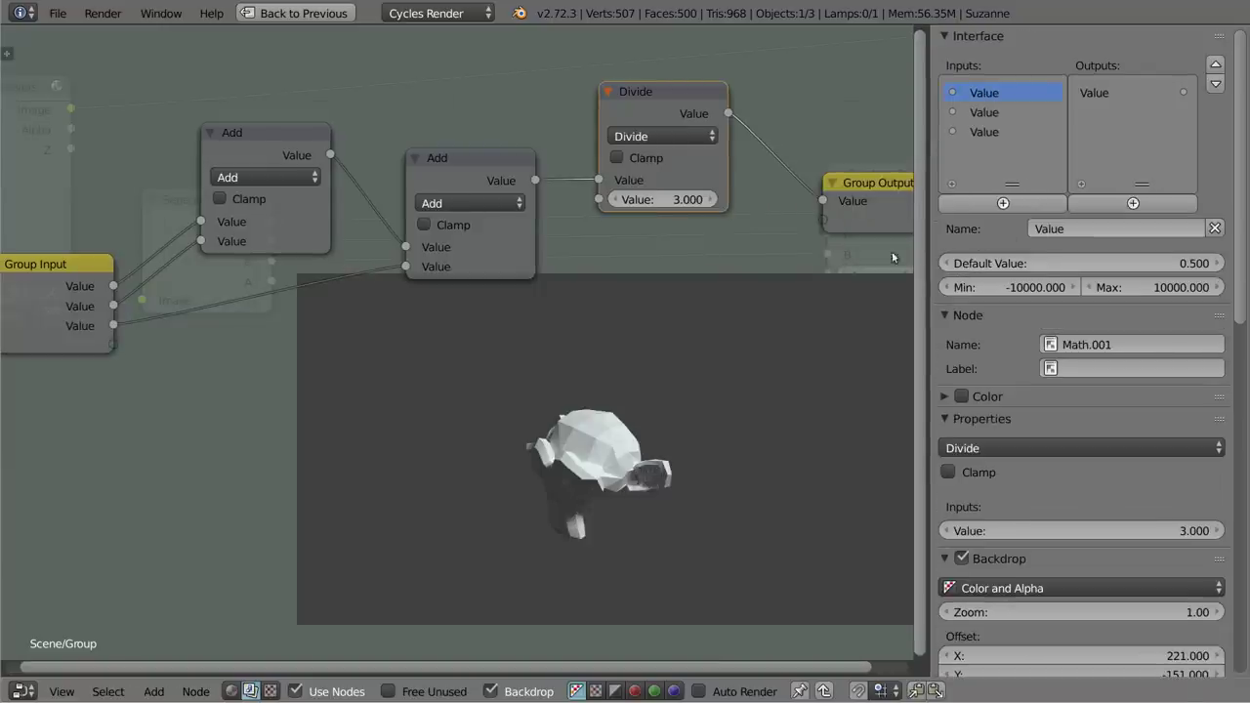
{"action": "left_click", "coordinate": [1099, 230]}
{"action": "type", "text": "c"}
{"action": "key", "text": "Return"}
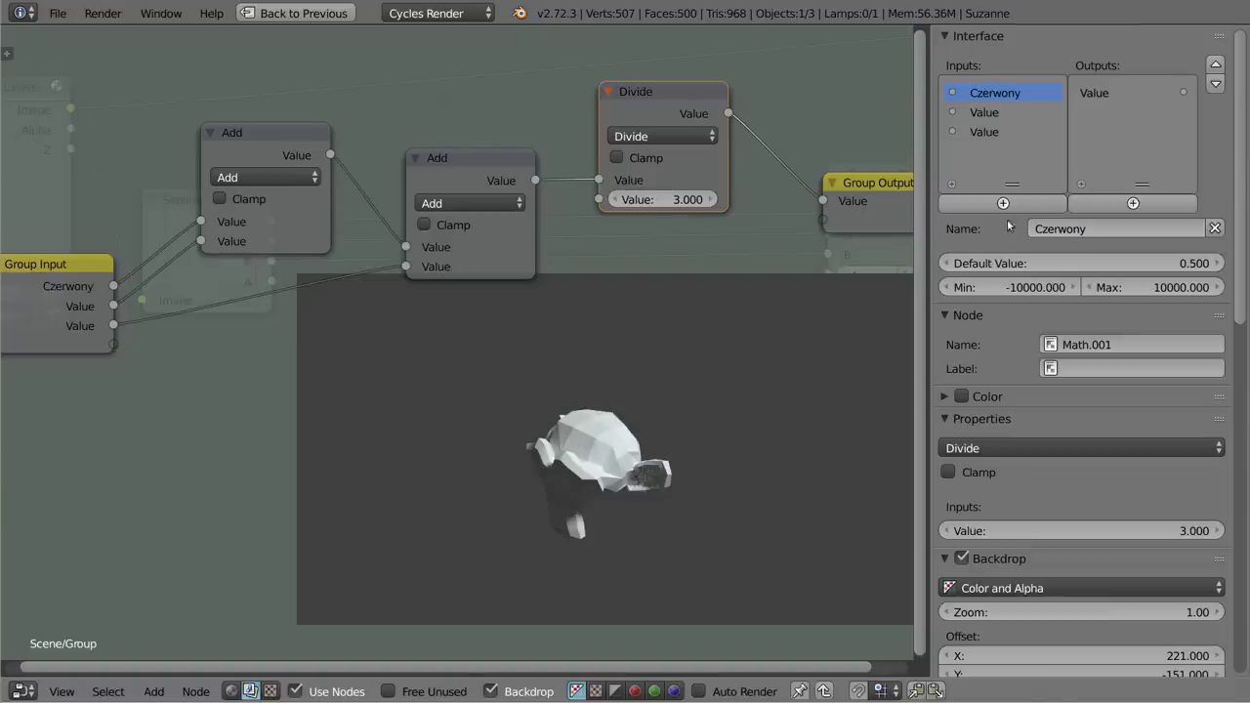
{"action": "left_click", "coordinate": [1004, 113]}
{"action": "left_click", "coordinate": [1082, 228]}
{"action": "type", "text": "zny"}
{"action": "key", "text": "Return"}
{"action": "left_click", "coordinate": [983, 133]}
{"action": "left_click", "coordinate": [1083, 228]}
{"action": "type", "text": "Niebieski"}
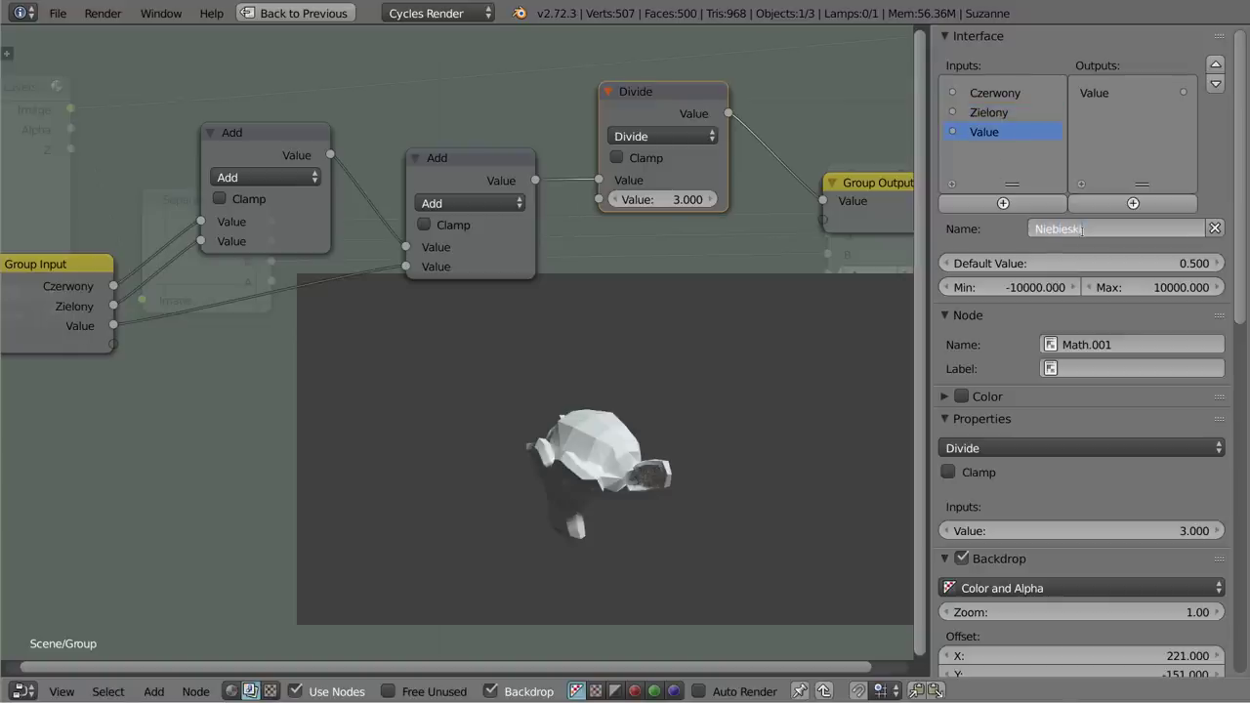
{"action": "key", "text": "Return"}
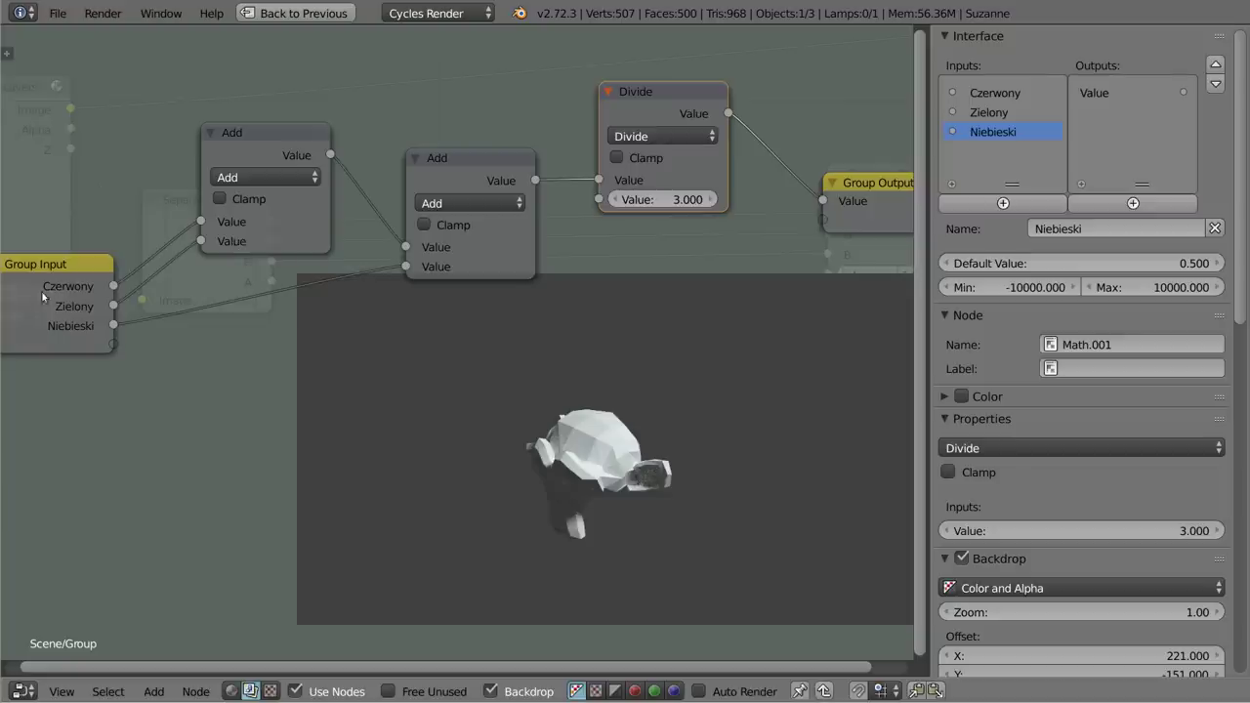
- Move the Uśrednianie node up and left, then re-enter the group to edit Czerwony's default
{"action": "left_click", "coordinate": [70, 342]}
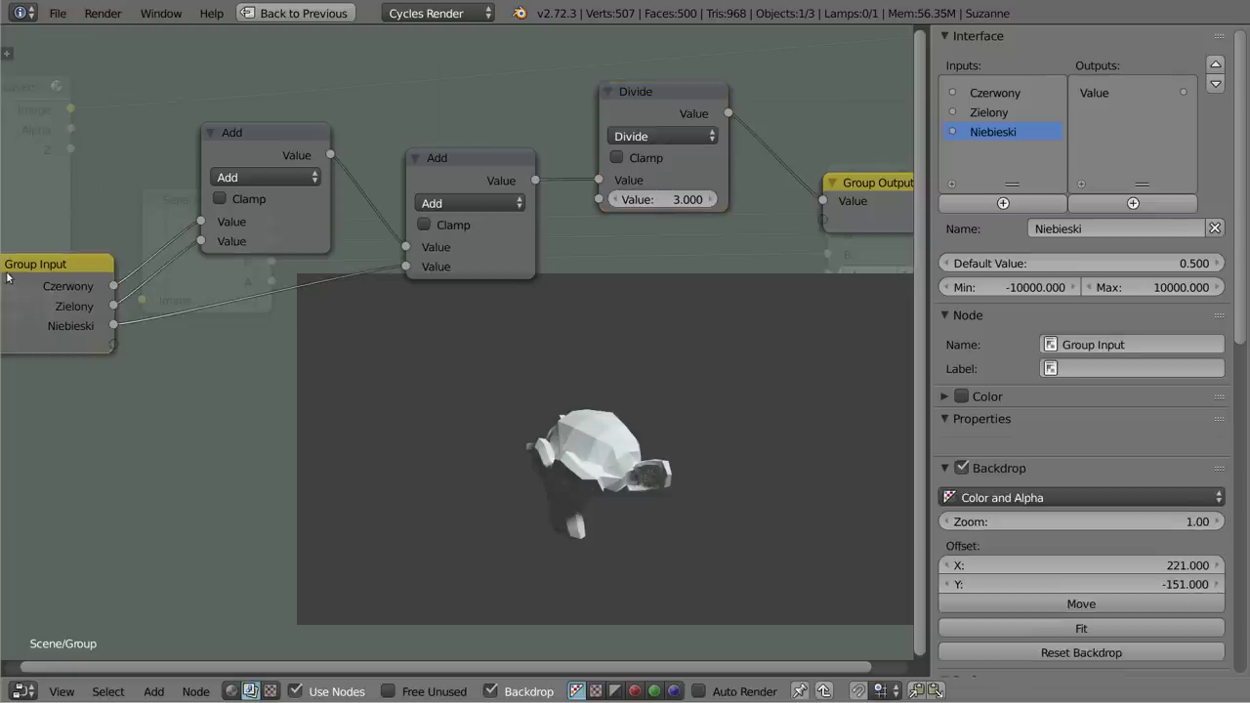
{"action": "key", "text": "Tab"}
{"action": "key", "text": "g"}
{"action": "left_click", "coordinate": [431, 287]}
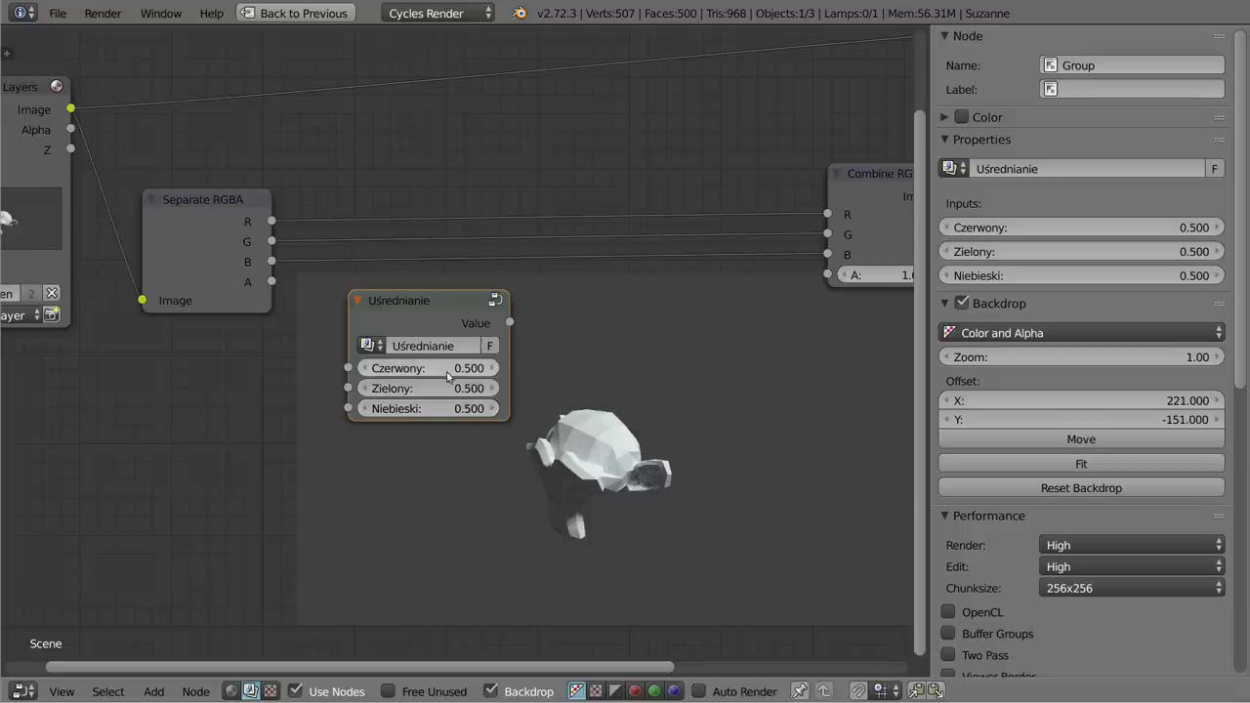
{"action": "key", "text": "Tab"}
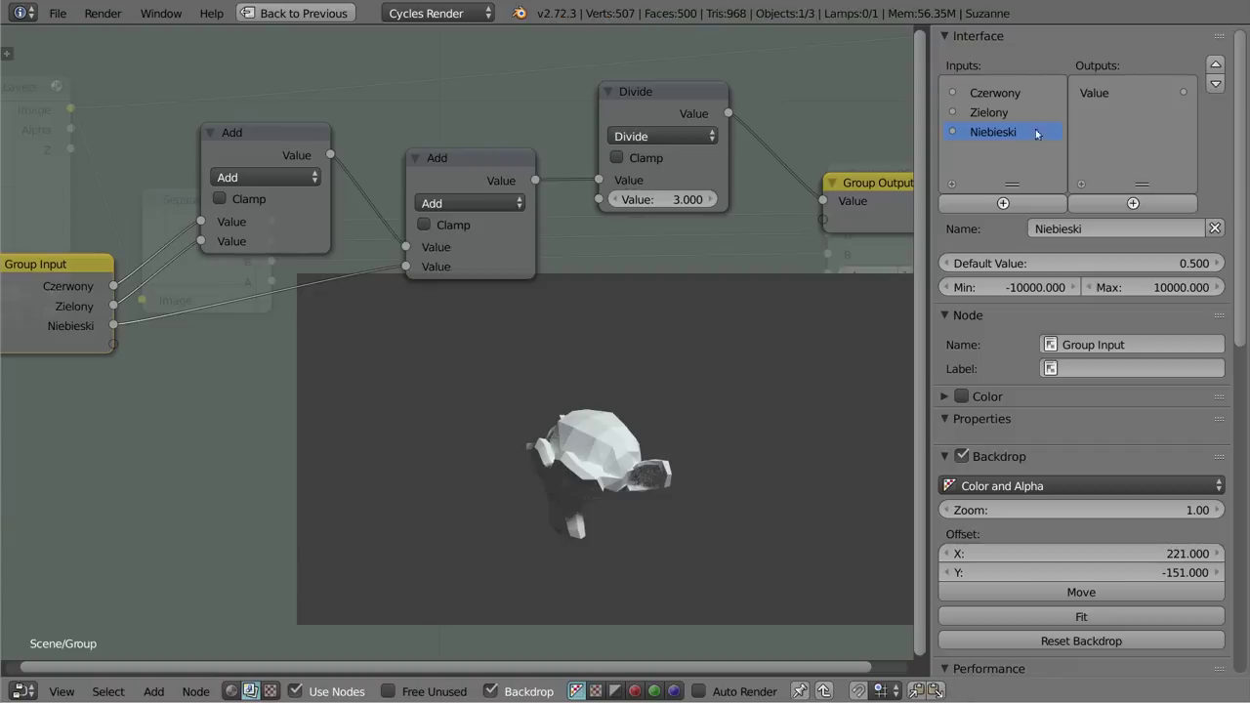
{"action": "left_click", "coordinate": [1014, 95]}
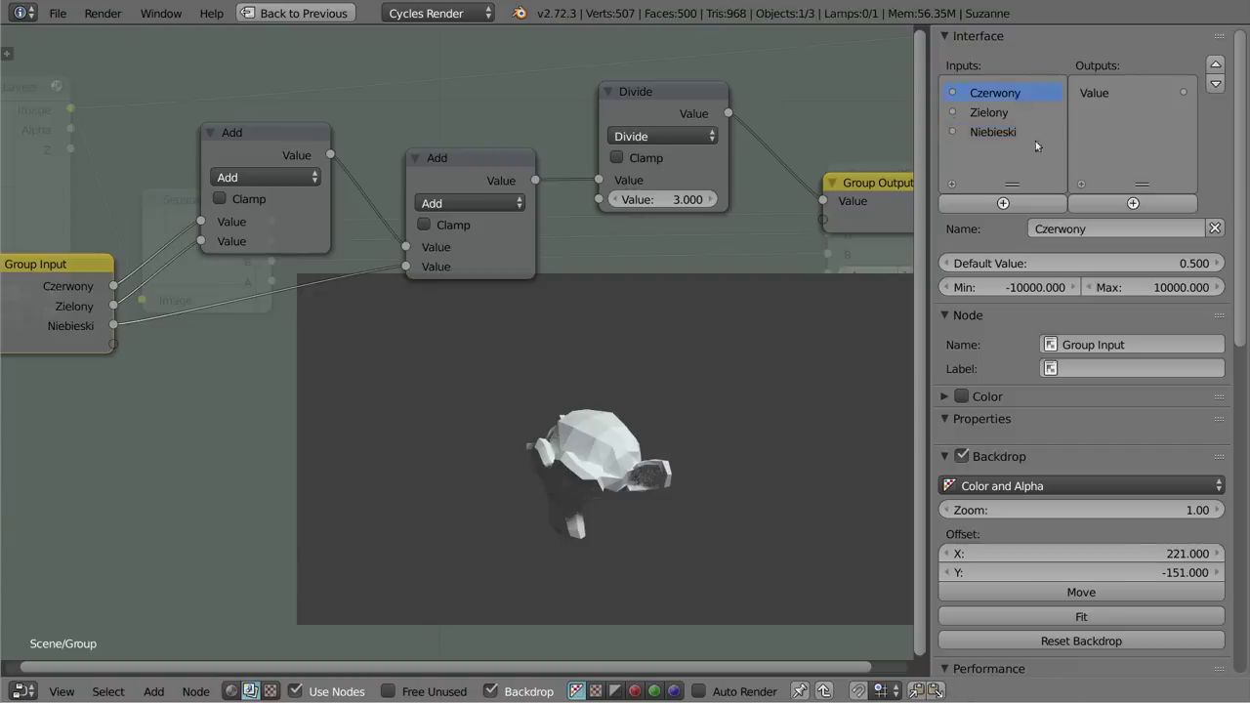
{"action": "left_click", "coordinate": [1143, 262]}
- Set the input defaults: Czerwony 0, Zielony 0.5, Niebieski 0
{"action": "type", "text": "0"}
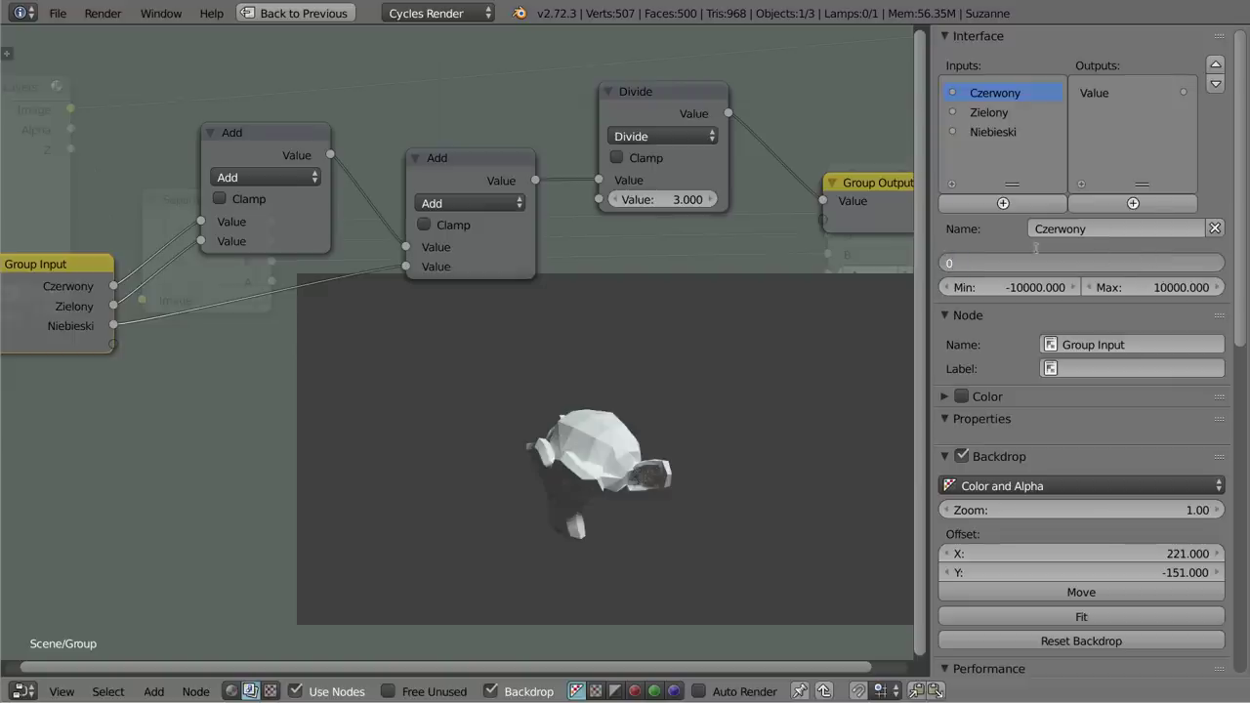
{"action": "key", "text": "Return"}
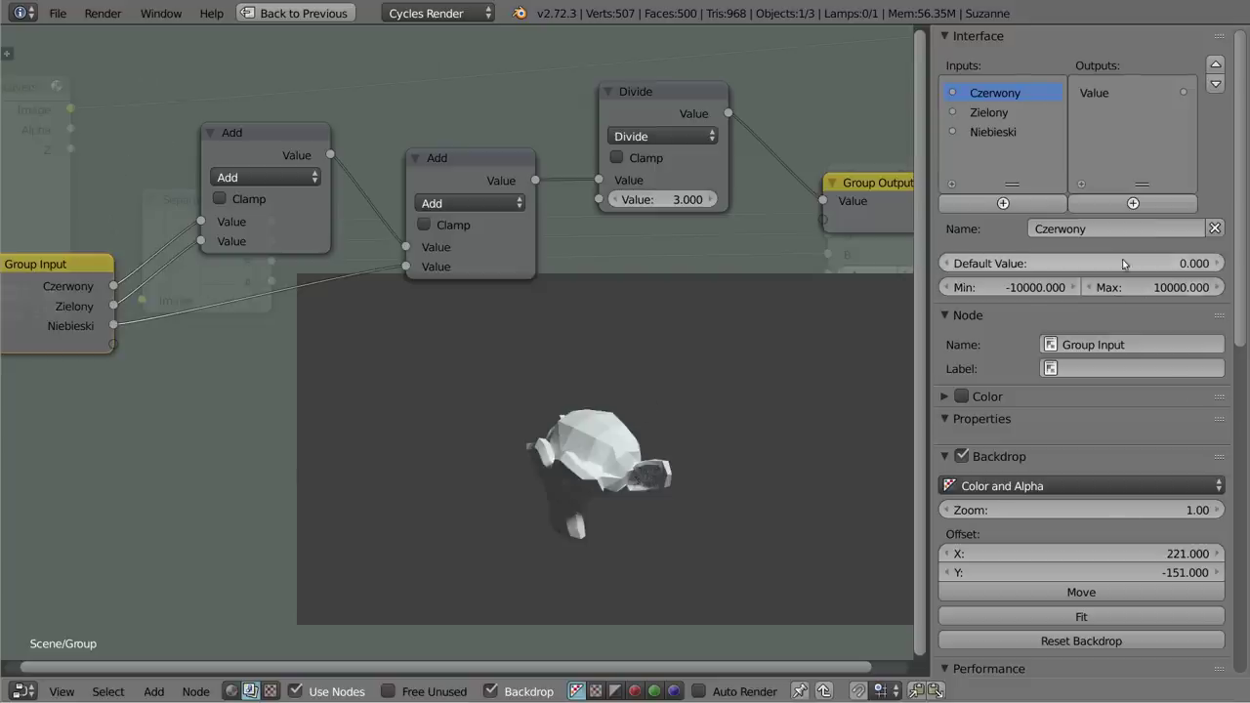
{"action": "left_click", "coordinate": [993, 114]}
{"action": "left_click", "coordinate": [1145, 262]}
{"action": "type", "text": "0.5"}
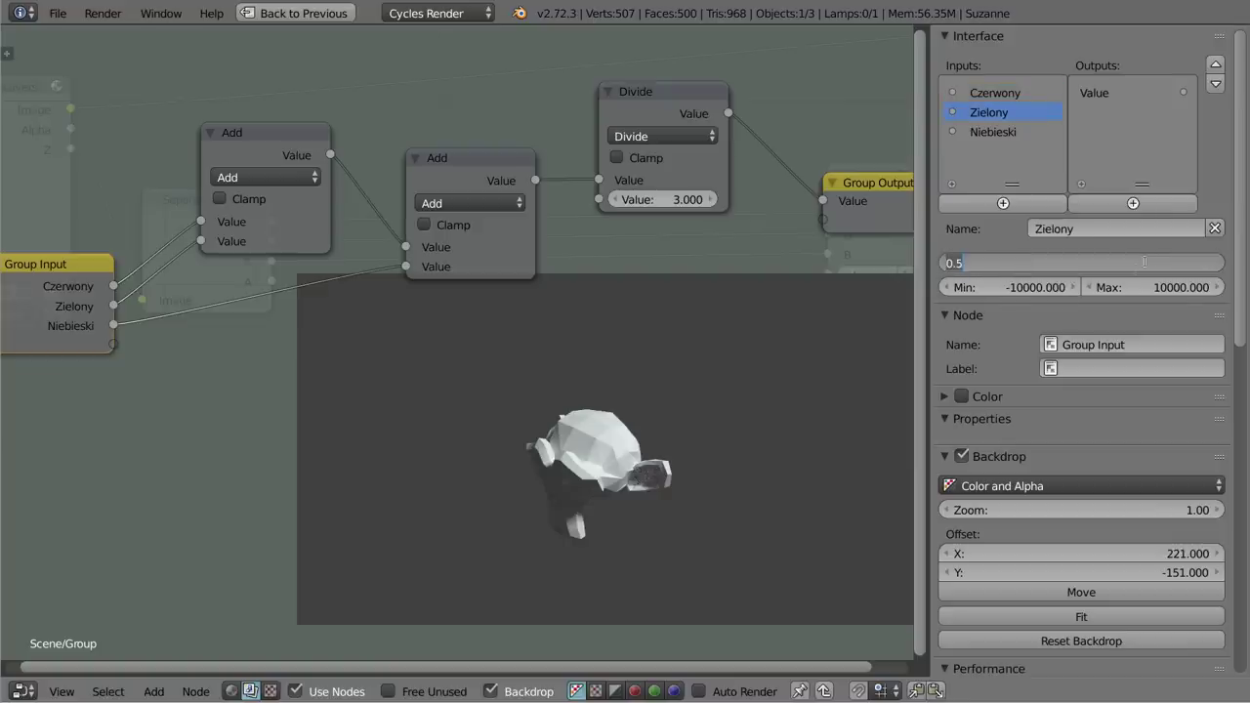
{"action": "key", "text": "Return"}
{"action": "left_click", "coordinate": [990, 131]}
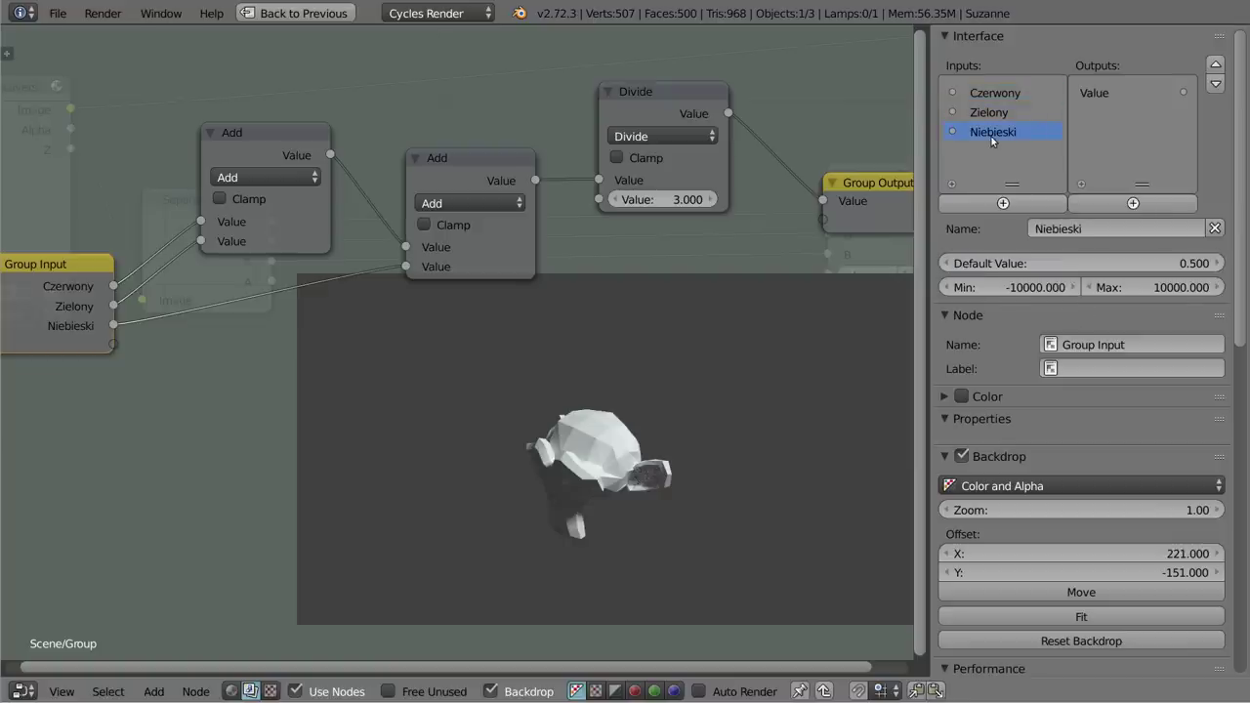
{"action": "left_click", "coordinate": [1081, 258]}
{"action": "type", "text": "0"}
{"action": "key", "text": "Return"}
{"action": "left_click", "coordinate": [1098, 95]}
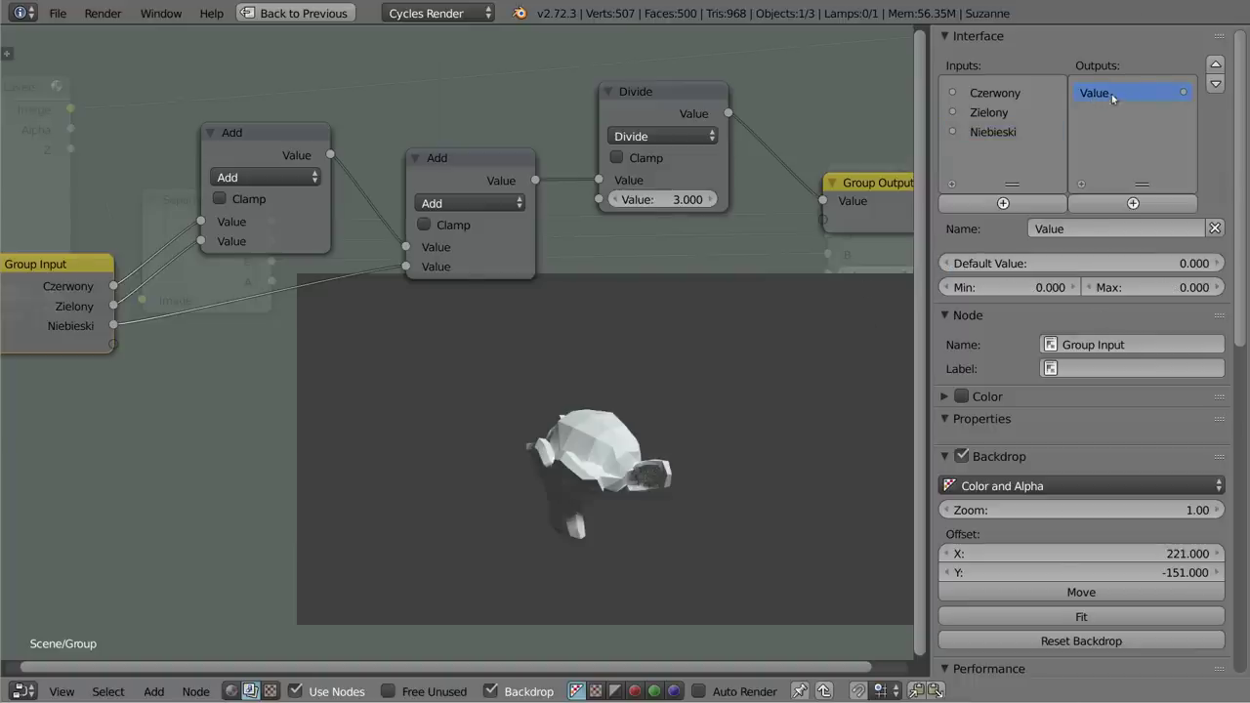
- Name the group output Srednia with a minimum of -10000 and maximum of 10000
{"action": "left_click", "coordinate": [1072, 231]}
{"action": "type", "text": "Śr"}
{"action": "key", "text": "Return"}
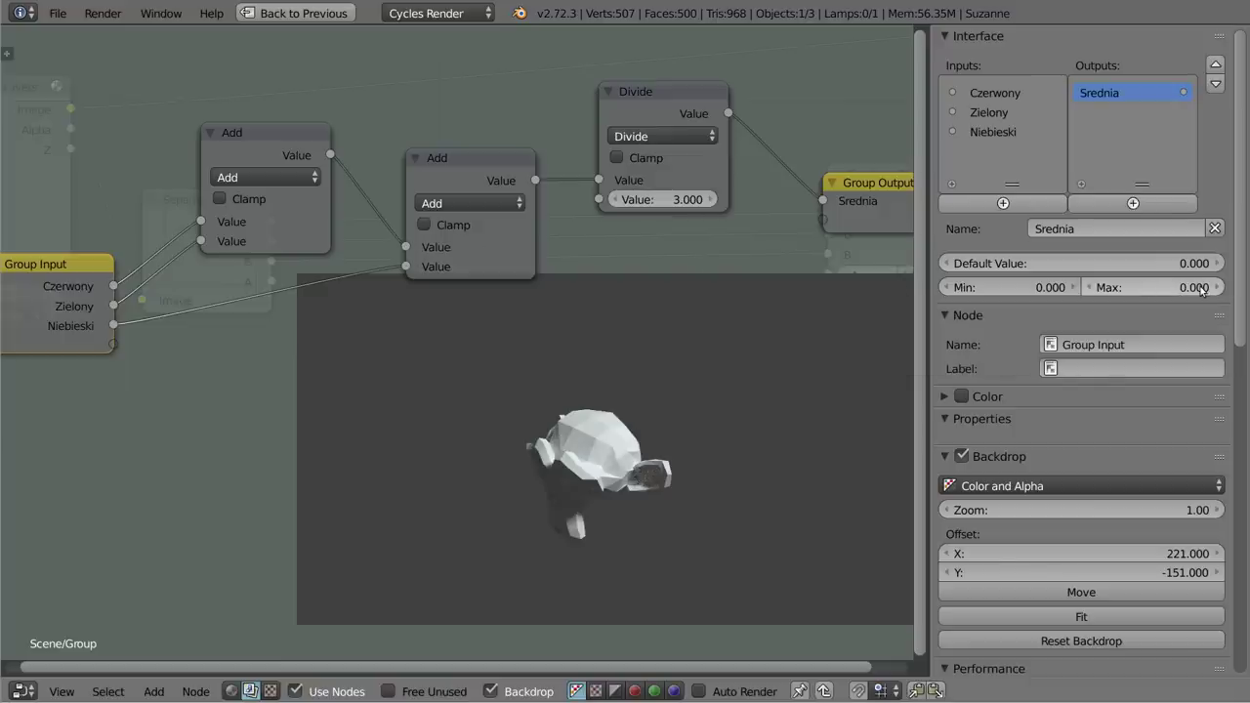
{"action": "left_click", "coordinate": [1007, 290]}
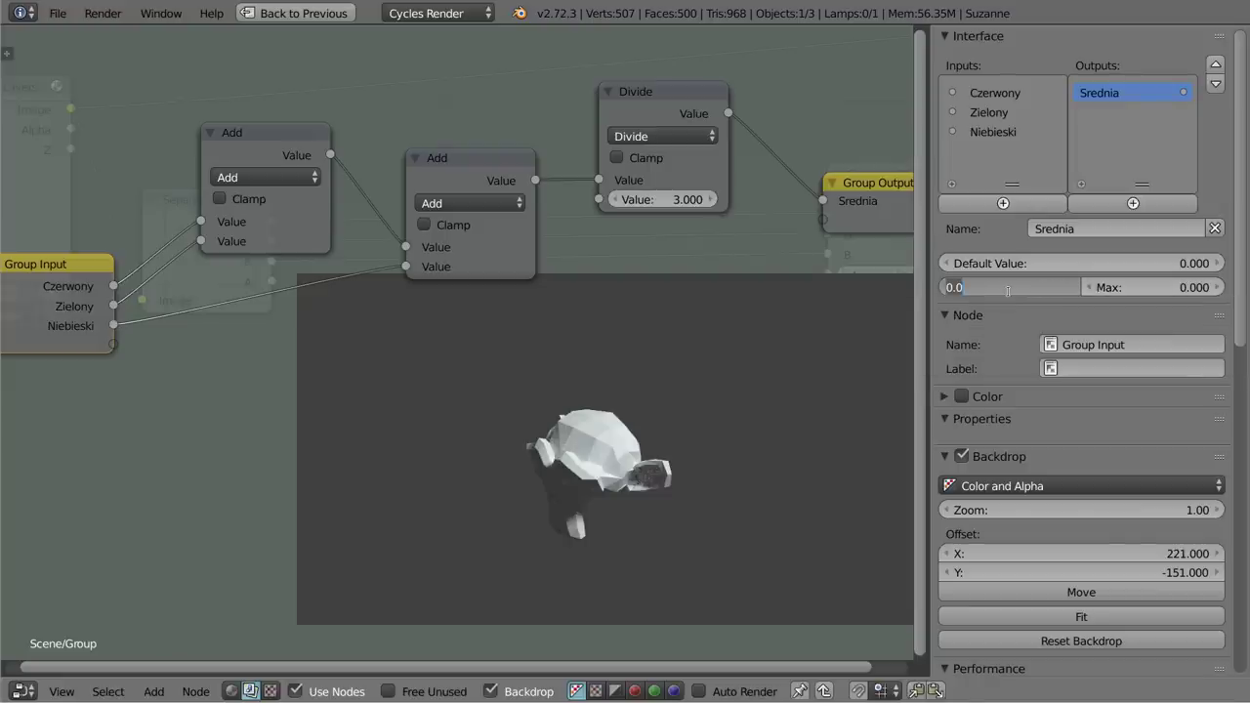
{"action": "type", "text": "-10000"}
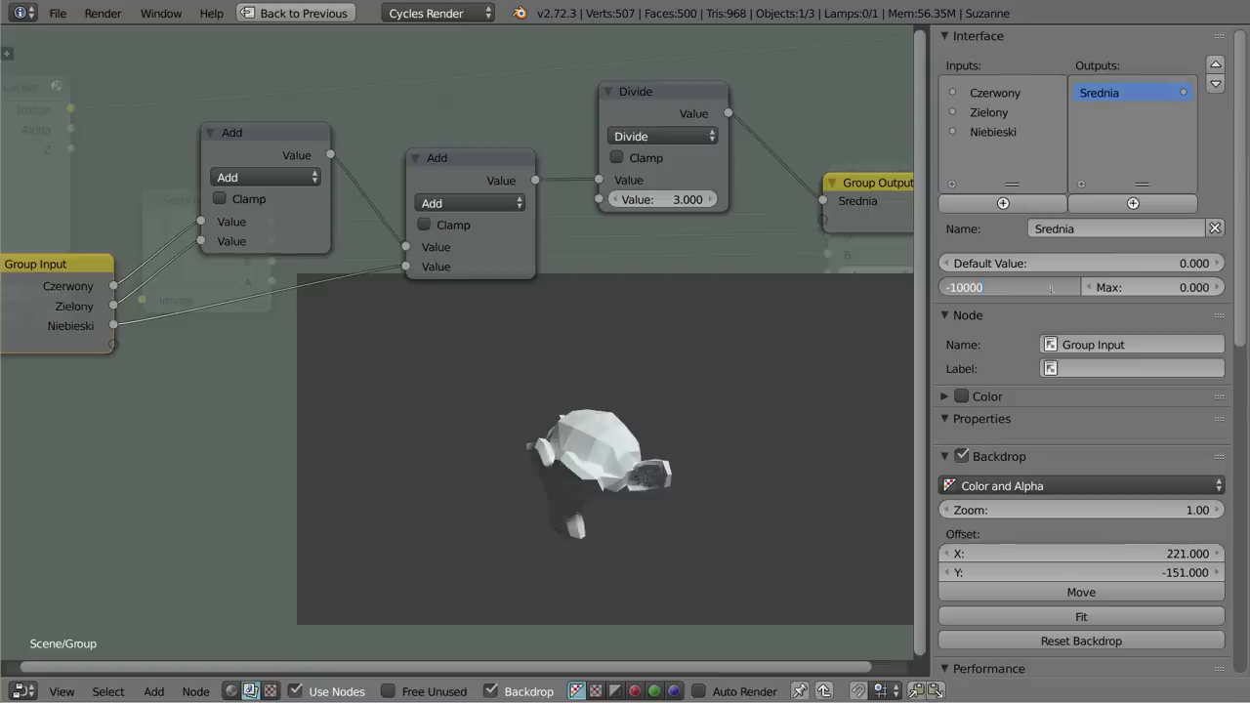
{"action": "key", "text": "Return"}
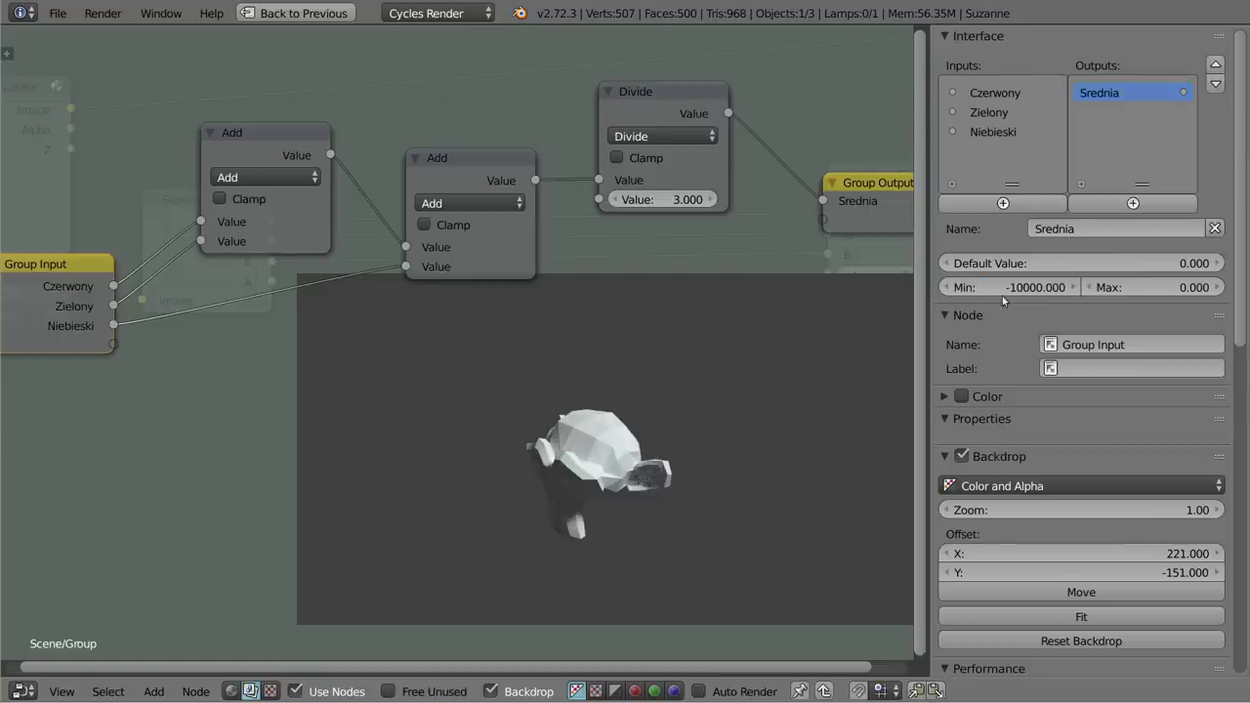
{"action": "left_click", "coordinate": [1161, 290]}
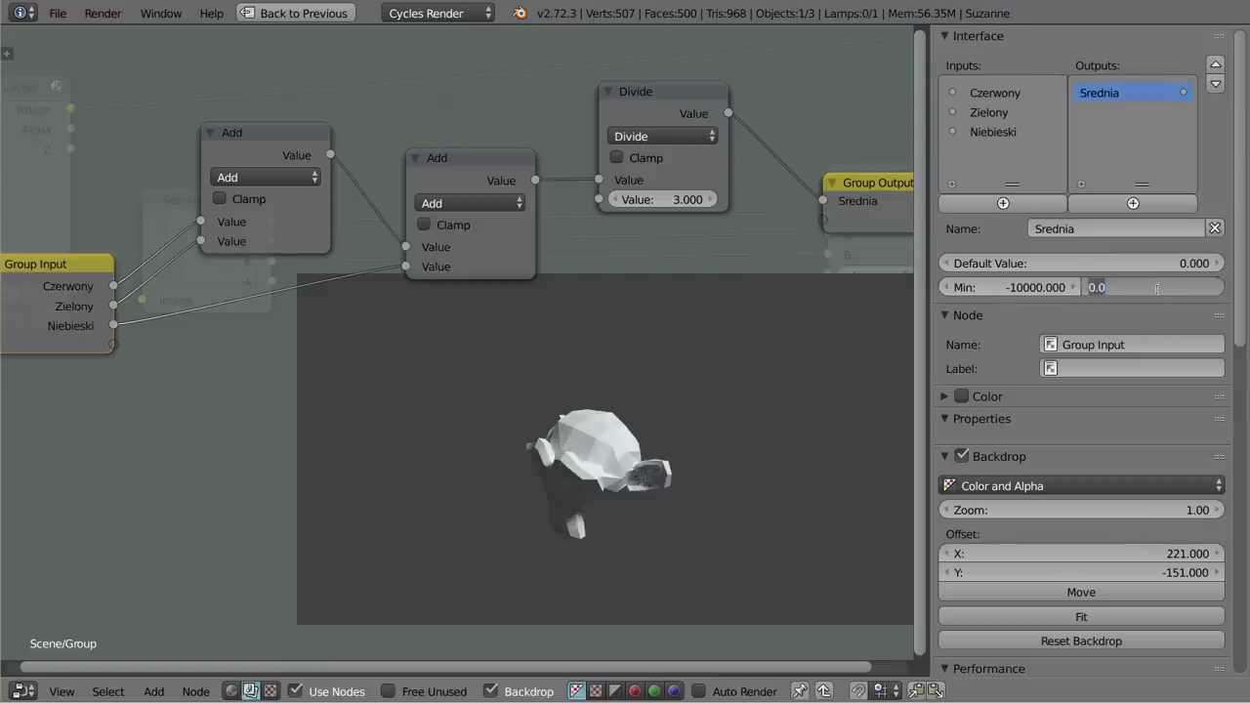
{"action": "type", "text": "10000"}
{"action": "key", "text": "Return"}
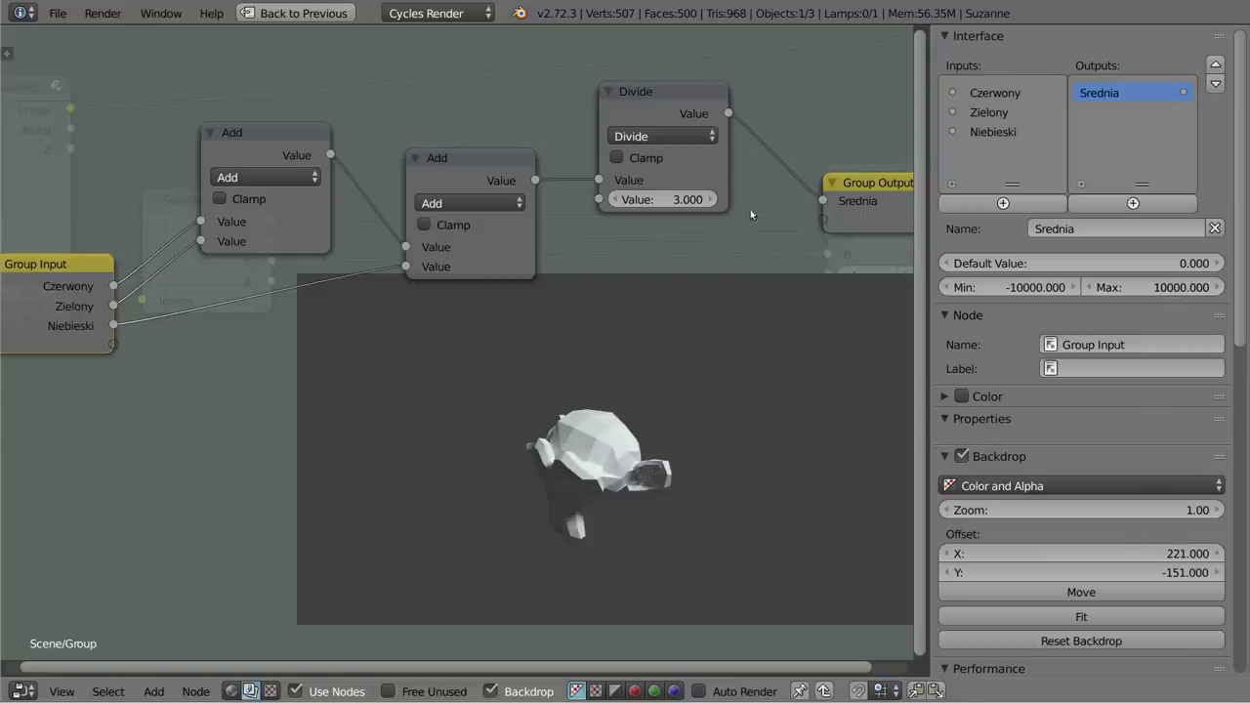
{"action": "left_click_drag", "start_coordinate": [877, 202], "coordinate": [850, 135]}
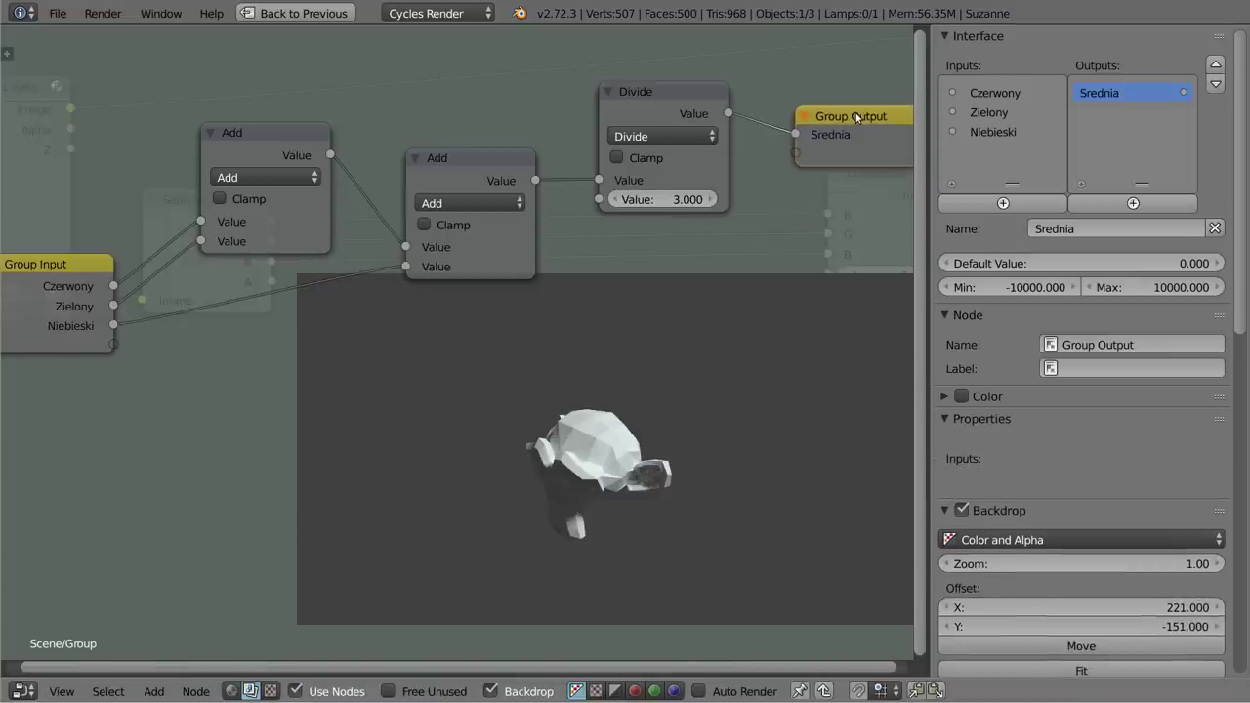
- Give the Uśrednianie node a custom pale colour (RGB 0.557, 0.562, 0.608)
{"action": "key", "text": "Tab"}
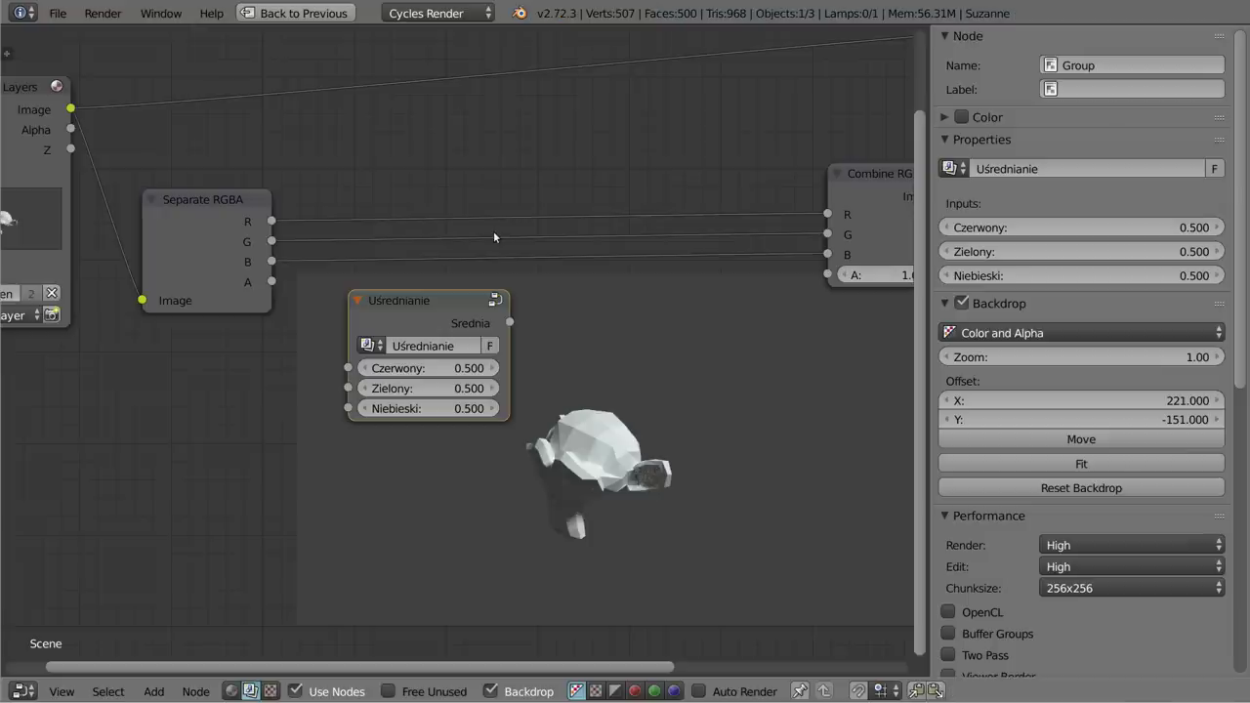
{"action": "left_click_drag", "start_coordinate": [426, 302], "coordinate": [628, 272]}
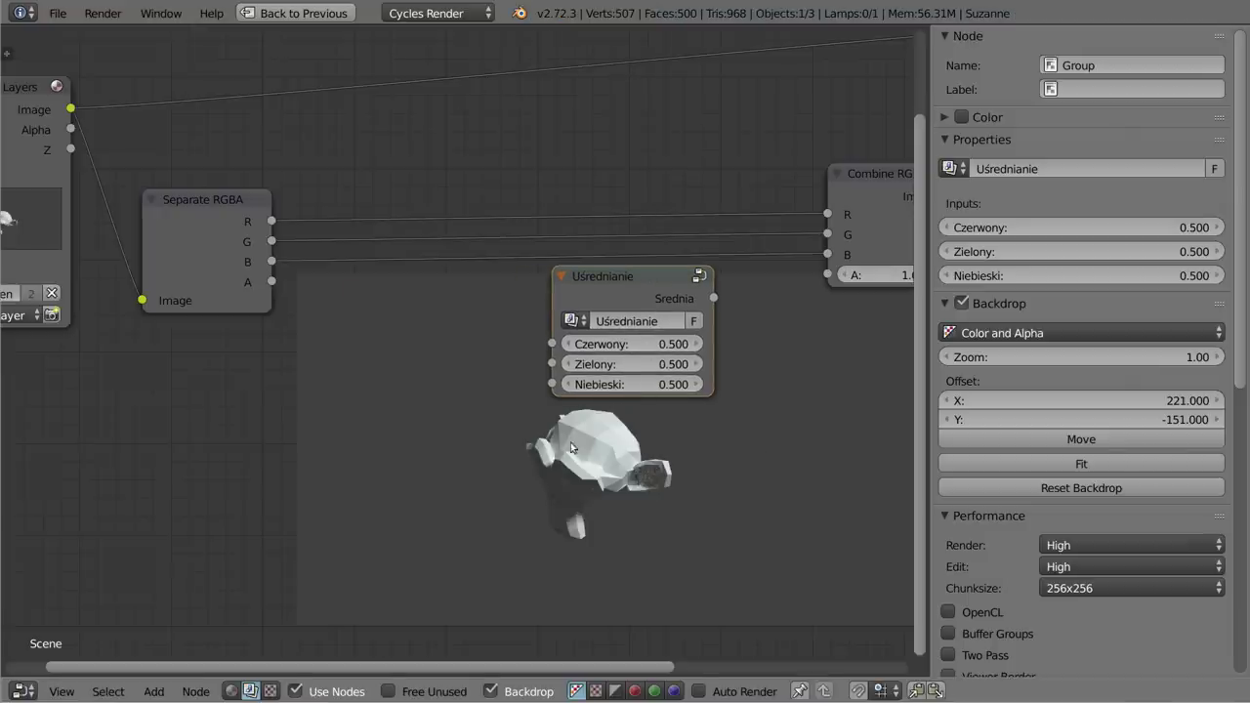
{"action": "left_click", "coordinate": [945, 116]}
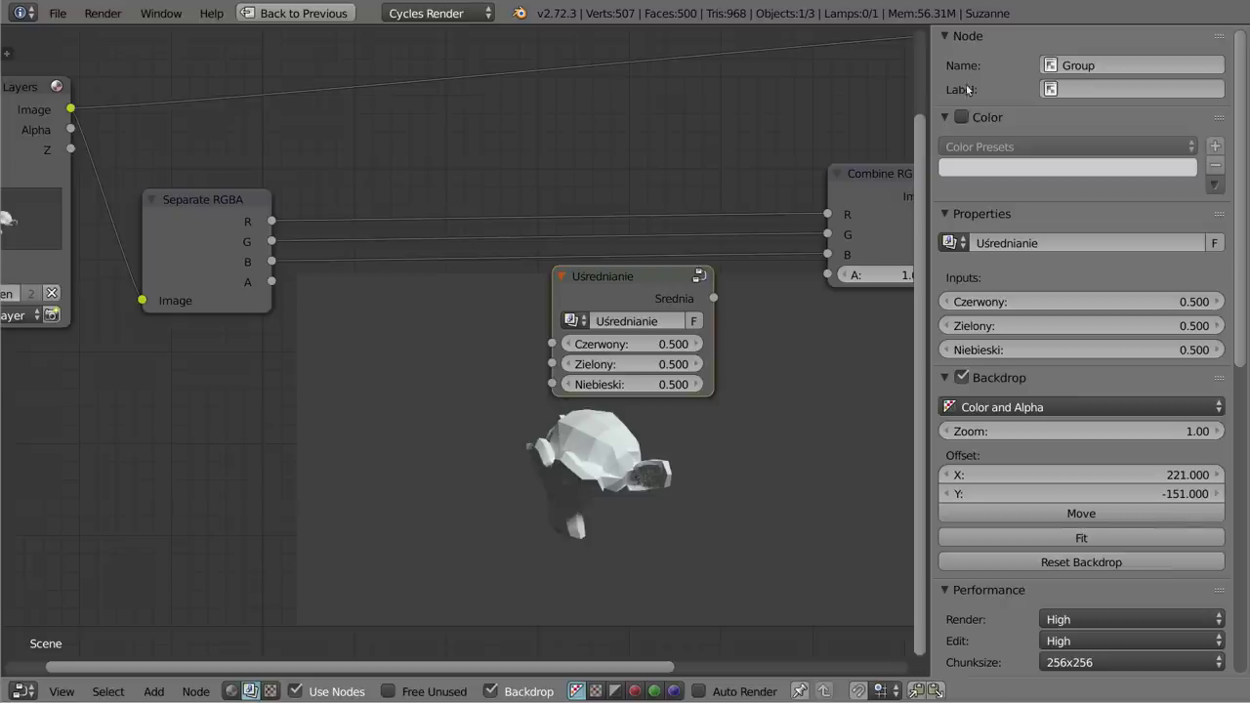
{"action": "left_click", "coordinate": [963, 118]}
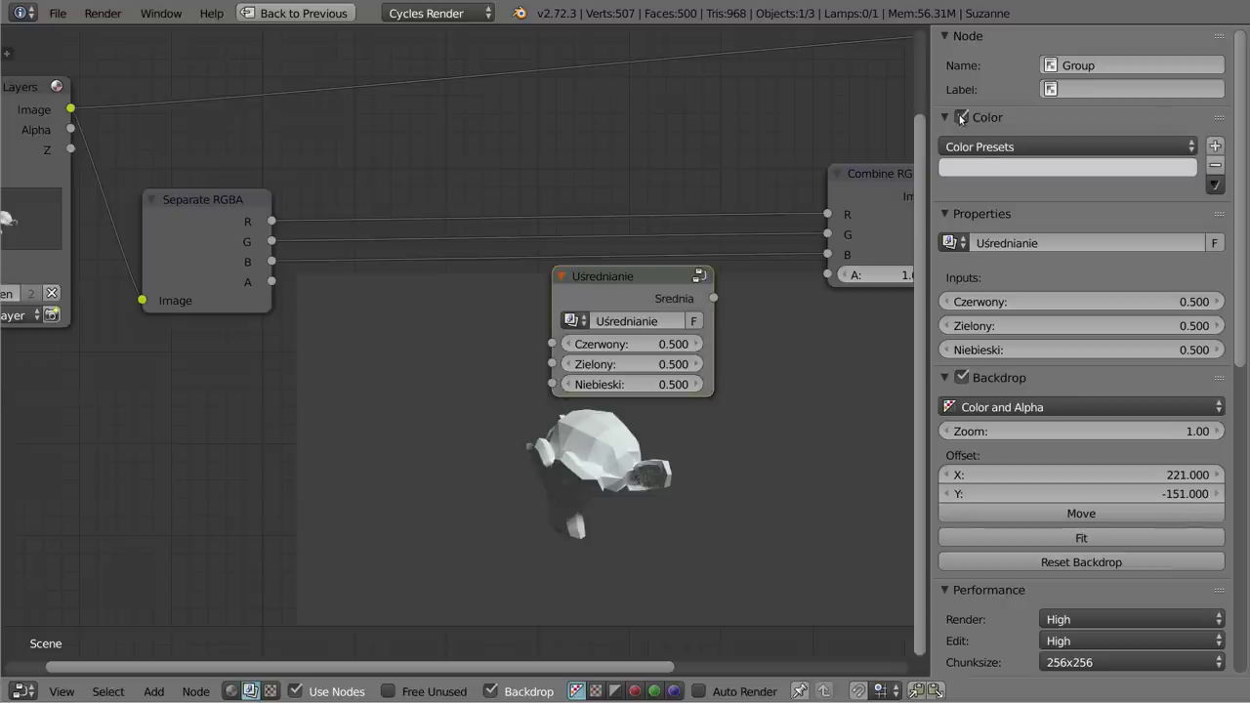
{"action": "left_click", "coordinate": [1100, 168]}
{"action": "mouse_move", "coordinate": [1094, 273]}
{"action": "left_mouse_down"}
{"action": "mouse_move", "coordinate": [1126, 258]}
{"action": "mouse_move", "coordinate": [1089, 254]}
{"action": "left_mouse_up"}
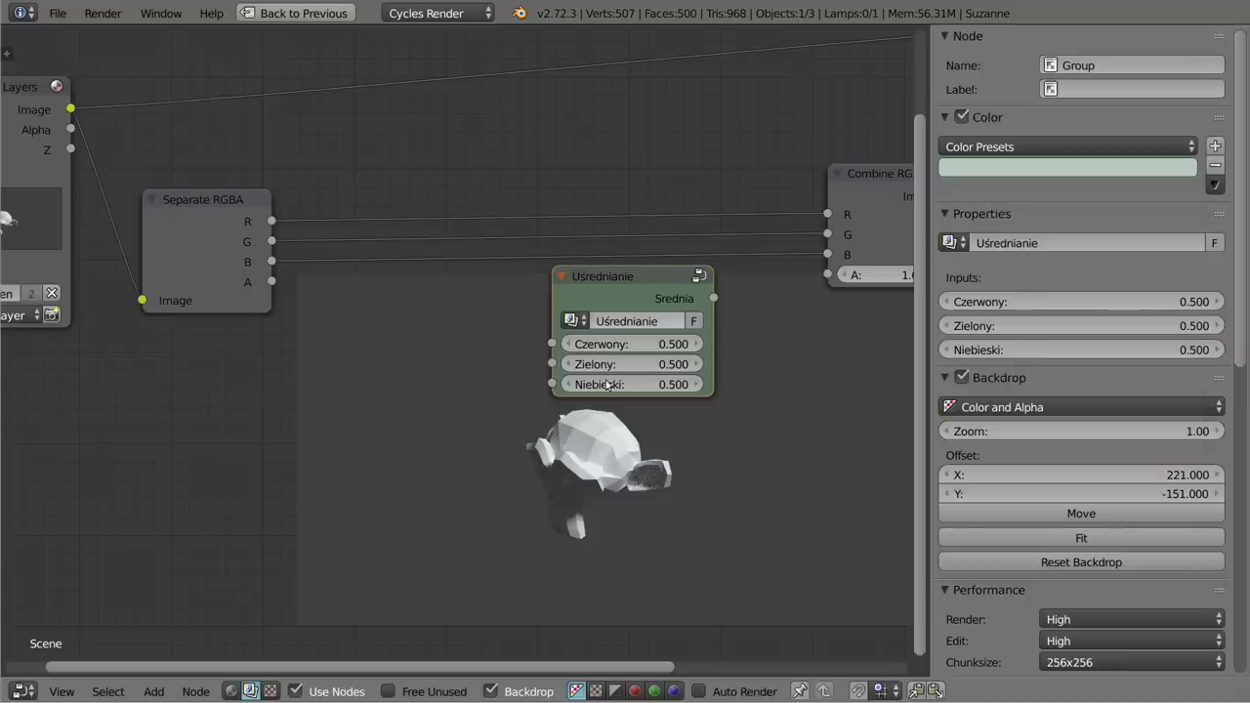
{"action": "left_click_drag", "start_coordinate": [645, 274], "coordinate": [666, 275]}
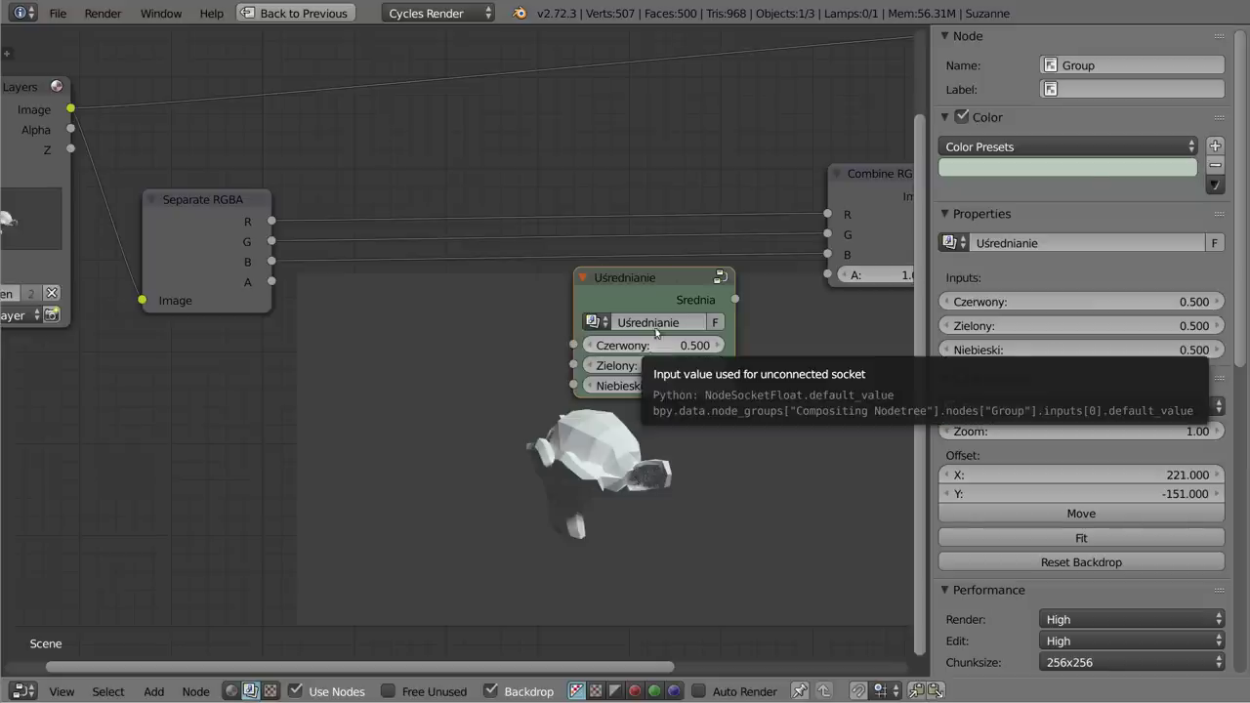
{"action": "left_click", "coordinate": [1089, 174]}
{"action": "left_click_drag", "start_coordinate": [1091, 261], "coordinate": [1099, 263]}
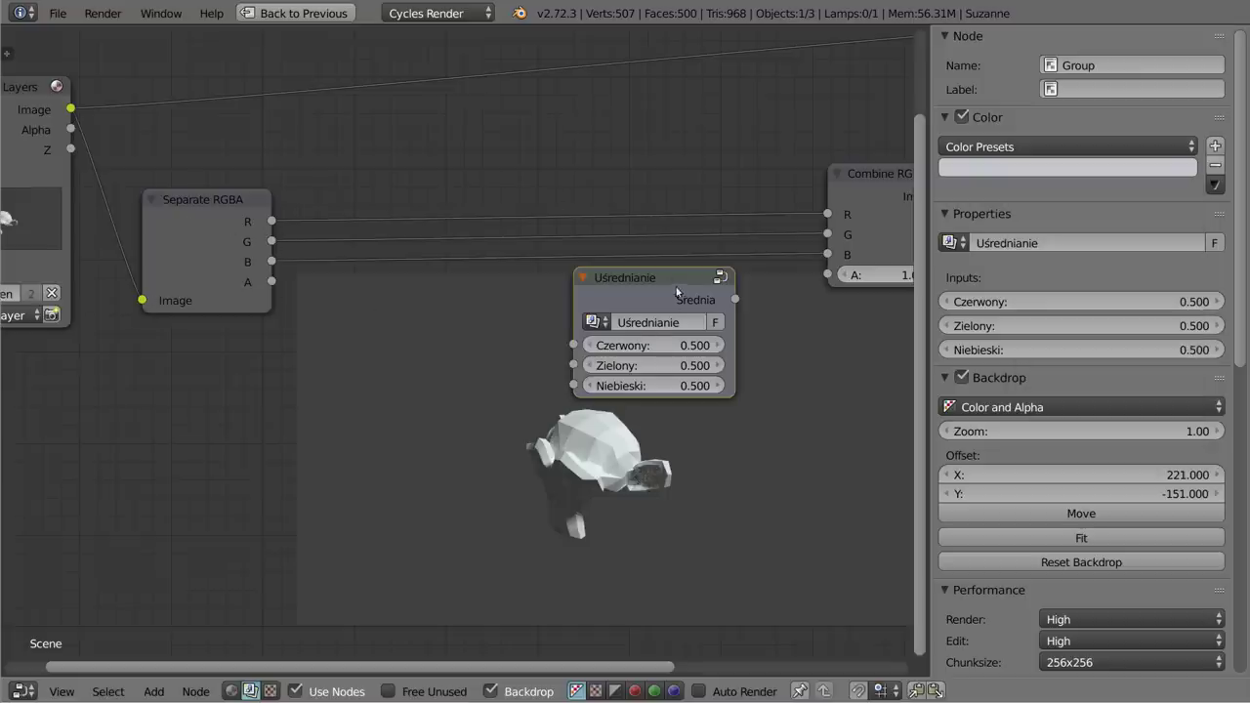
{"action": "left_click_drag", "start_coordinate": [677, 291], "coordinate": [648, 290]}
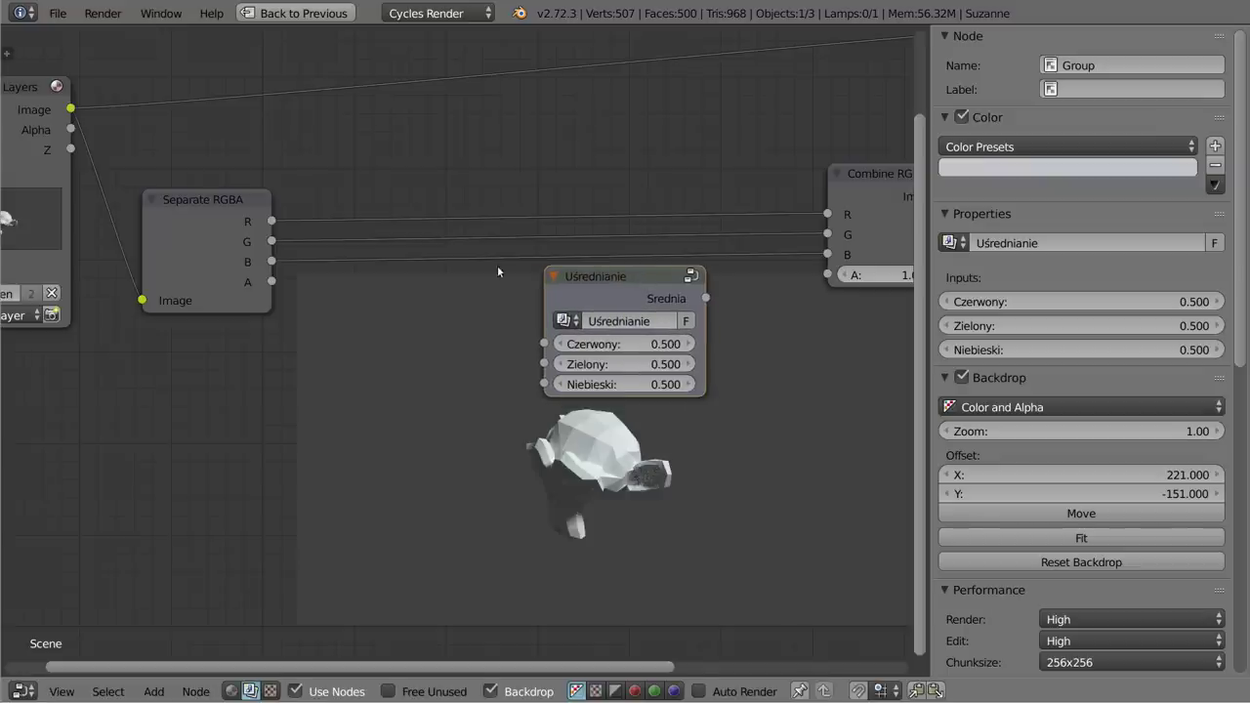
- Connect Separate RGBA R, G, B to Czerwony, Zielony, Niebieski and preview Srednia in the Viewer
{"action": "middle_click_drag", "start_coordinate": [634, 361], "coordinate": [309, 357]}
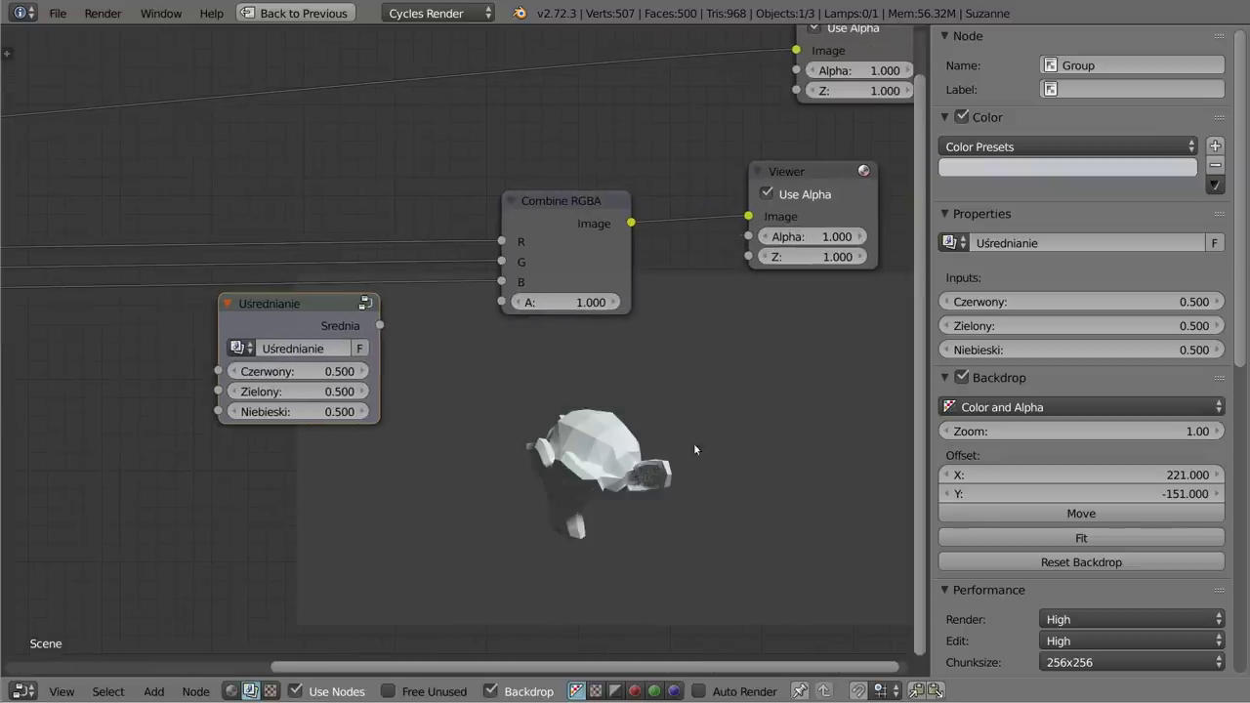
{"action": "middle_click_drag", "start_coordinate": [695, 450], "coordinate": [688, 243]}
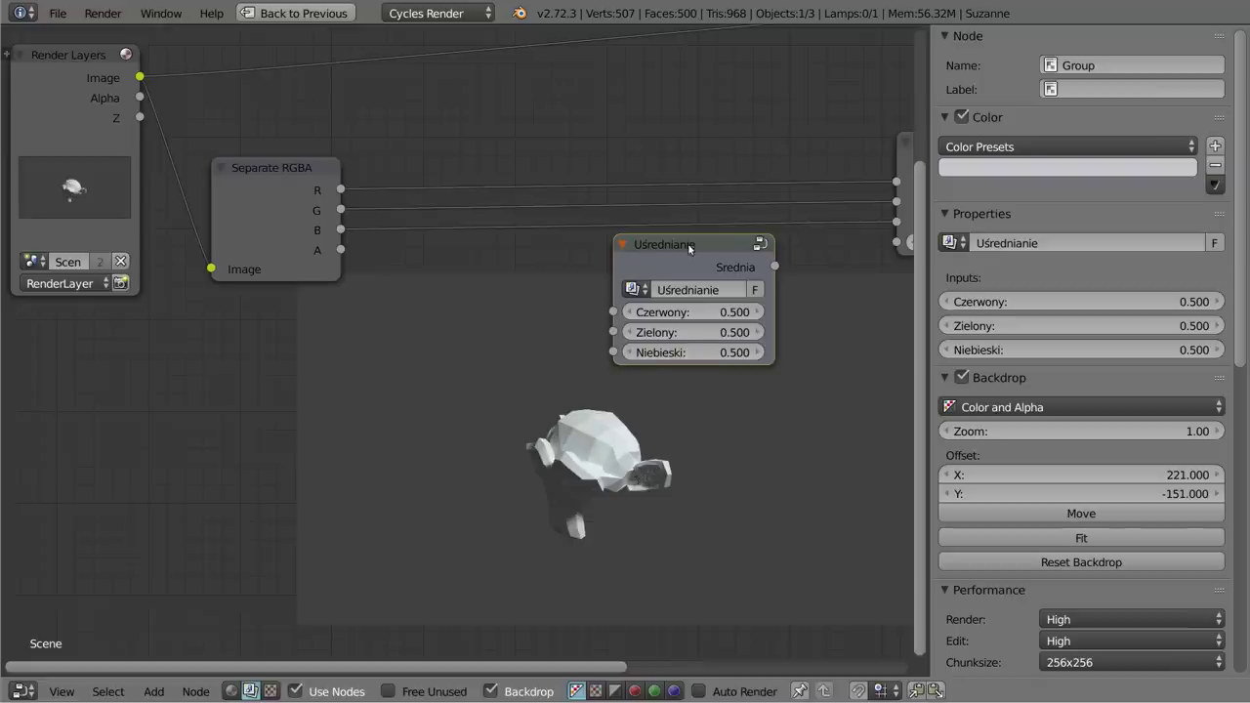
{"action": "left_click_drag", "start_coordinate": [688, 244], "coordinate": [640, 254]}
{"action": "left_click_drag", "start_coordinate": [342, 189], "coordinate": [566, 323]}
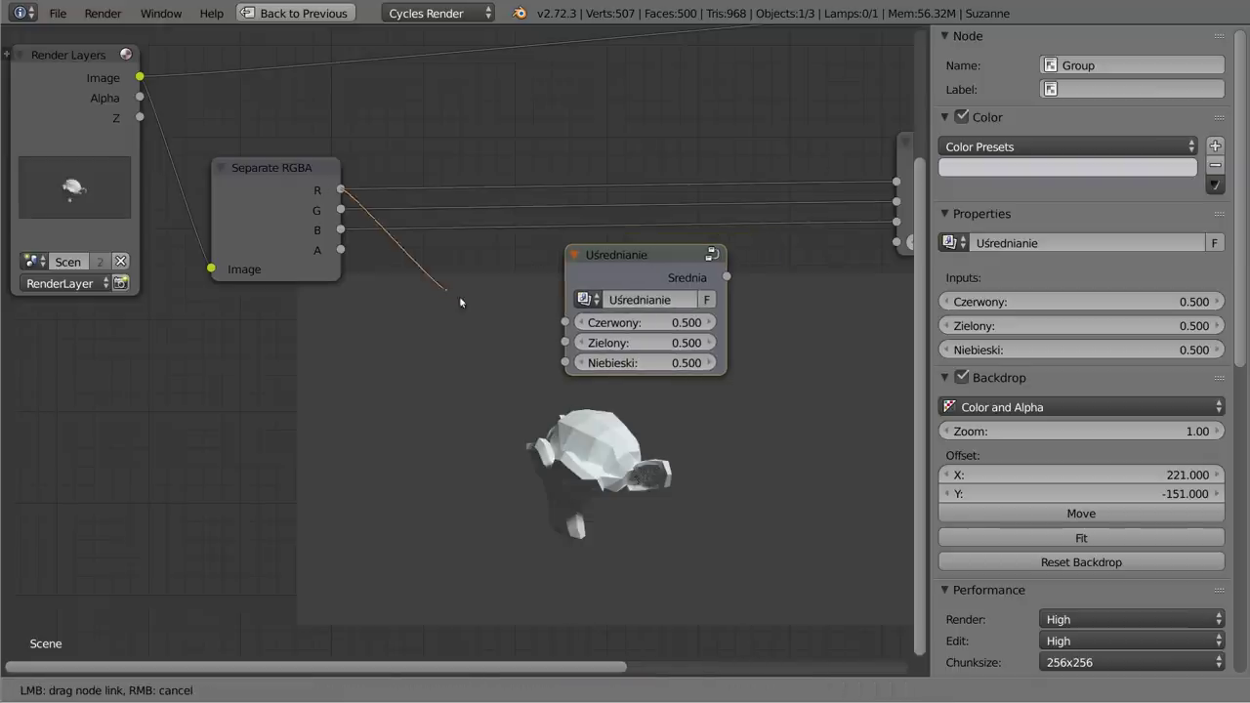
{"action": "left_click_drag", "start_coordinate": [340, 210], "coordinate": [566, 342]}
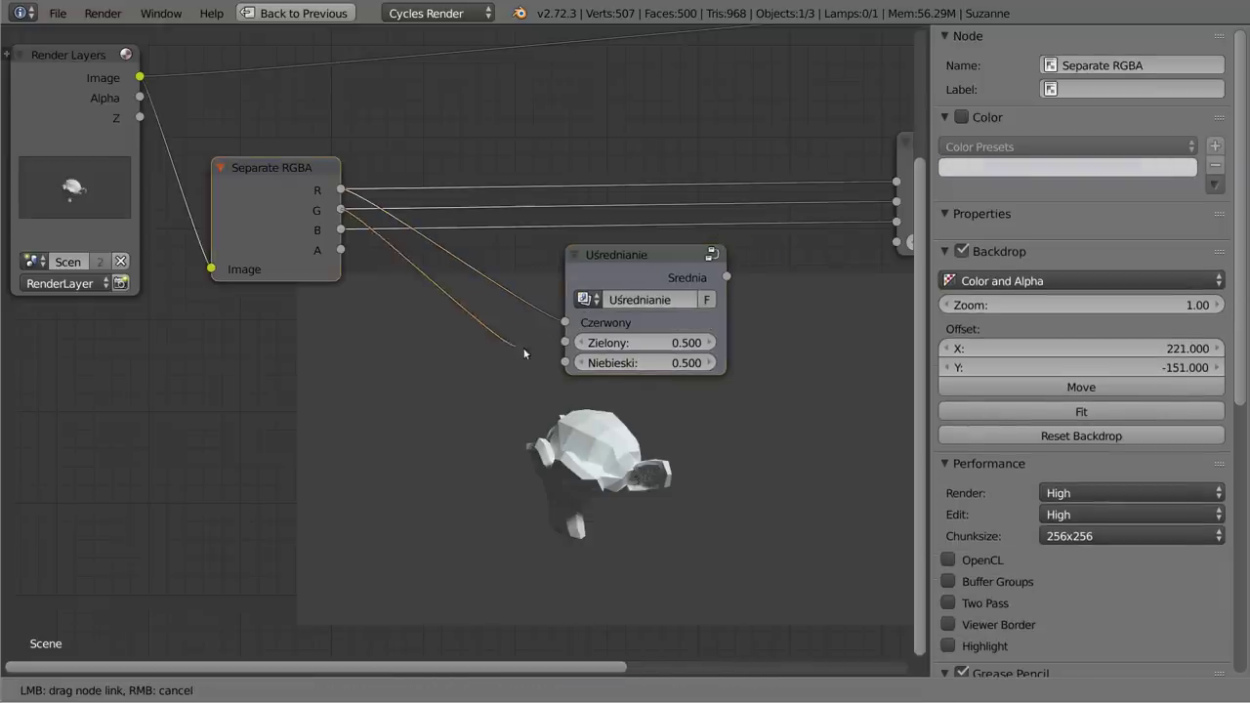
{"action": "left_click_drag", "start_coordinate": [340, 229], "coordinate": [566, 362]}
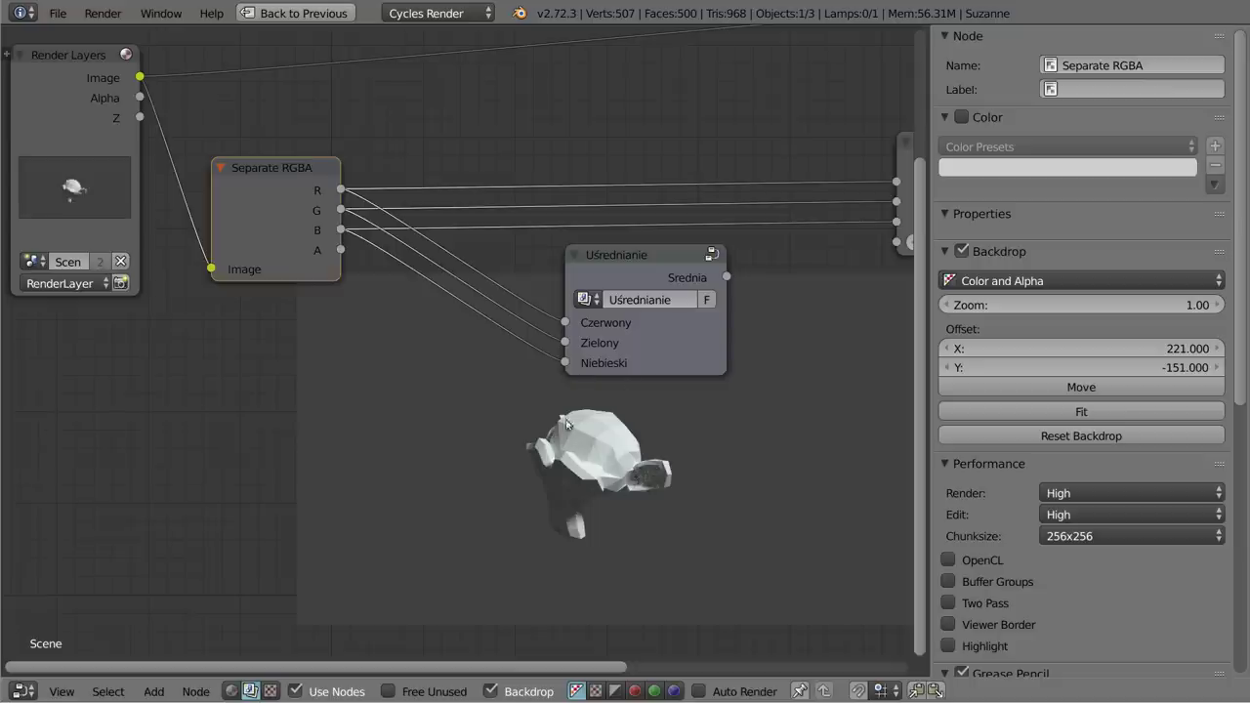
{"action": "left_click", "coordinate": [657, 269], "text": "ctrl+shift"}
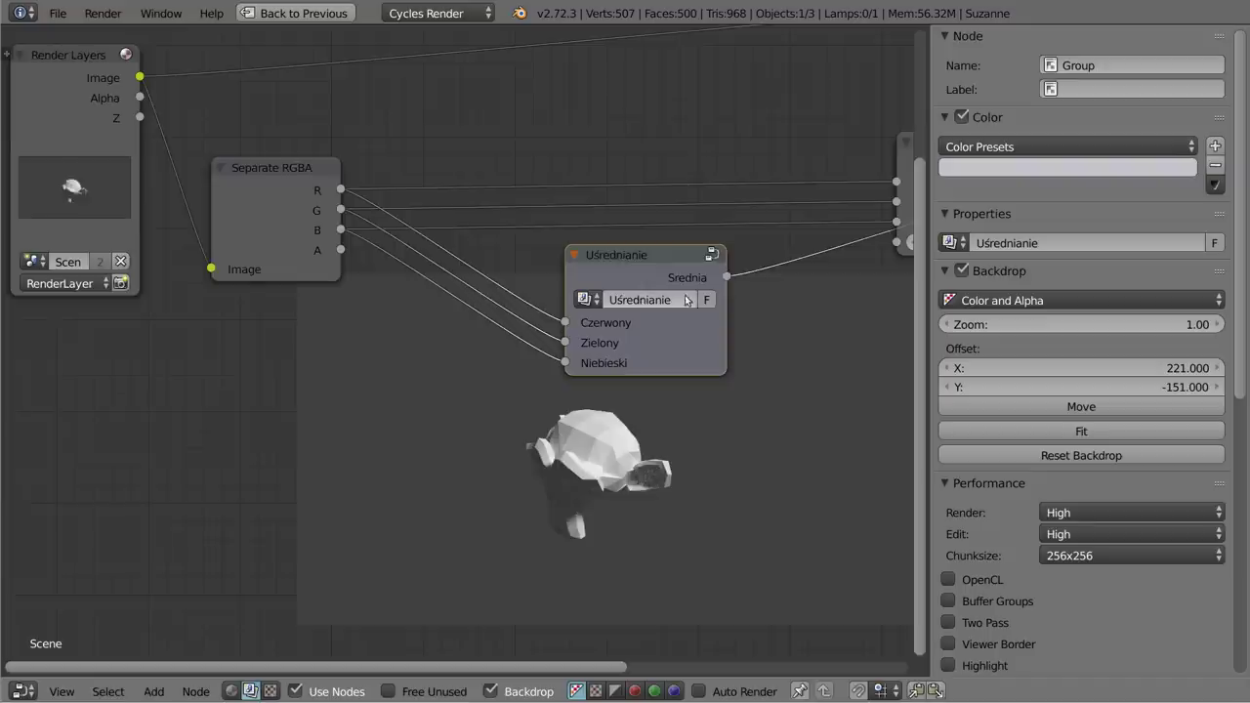
- Enlarge the backdrop and compare pixel values of the Combine RGBA image and the averaged result
{"action": "scroll", "coordinate": [686, 300], "scroll_direction": "down", "scroll_amount": 2}
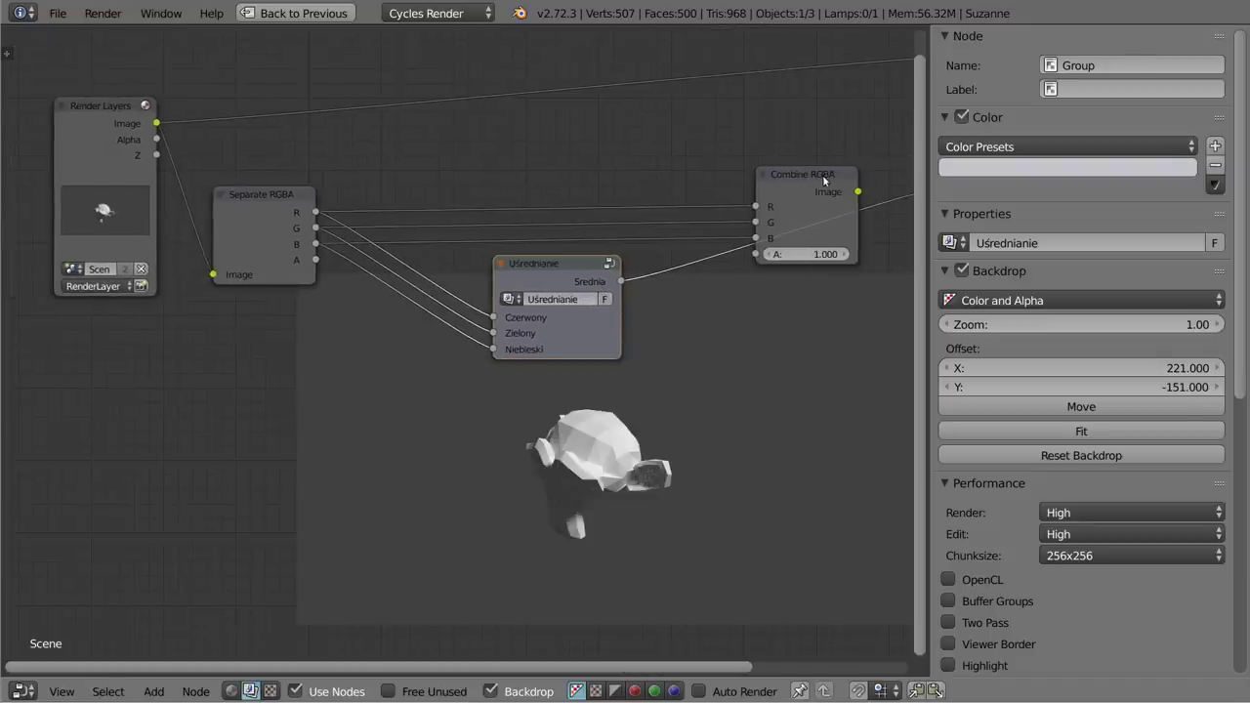
{"action": "left_click_drag", "start_coordinate": [824, 179], "coordinate": [688, 146]}
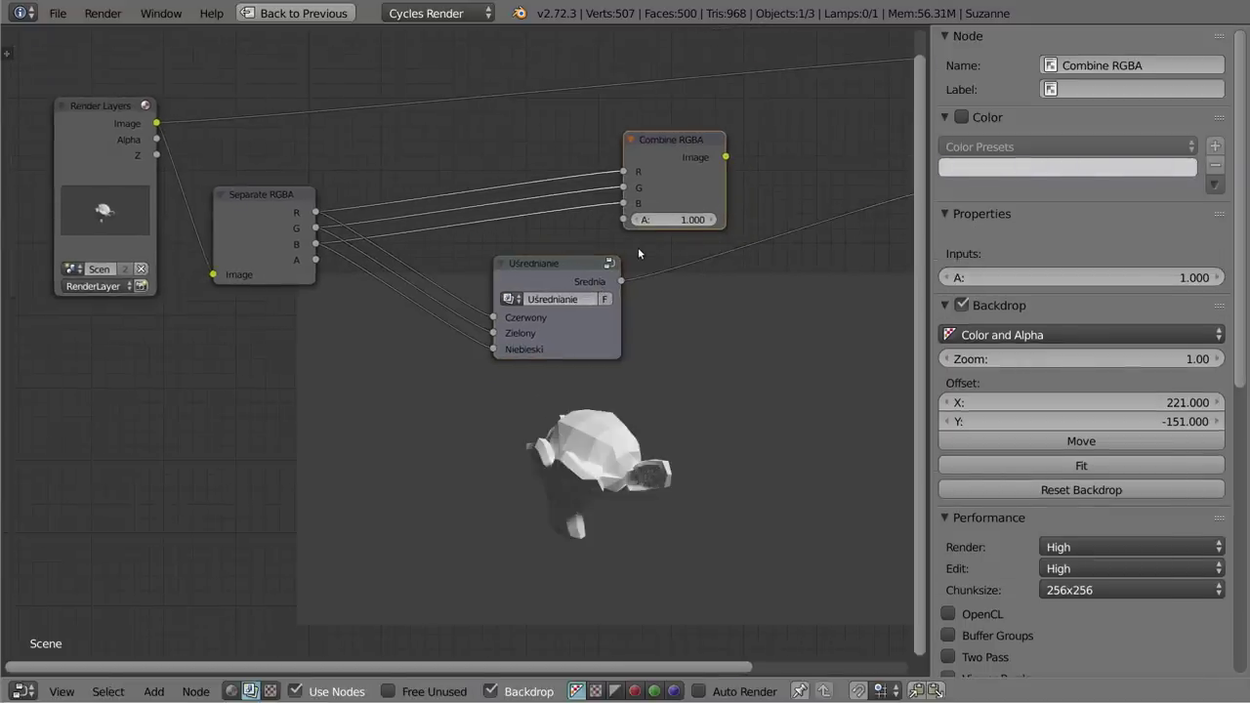
{"action": "left_click", "coordinate": [685, 153], "text": "ctrl+shift"}
{"action": "key", "text": "alt+v"}
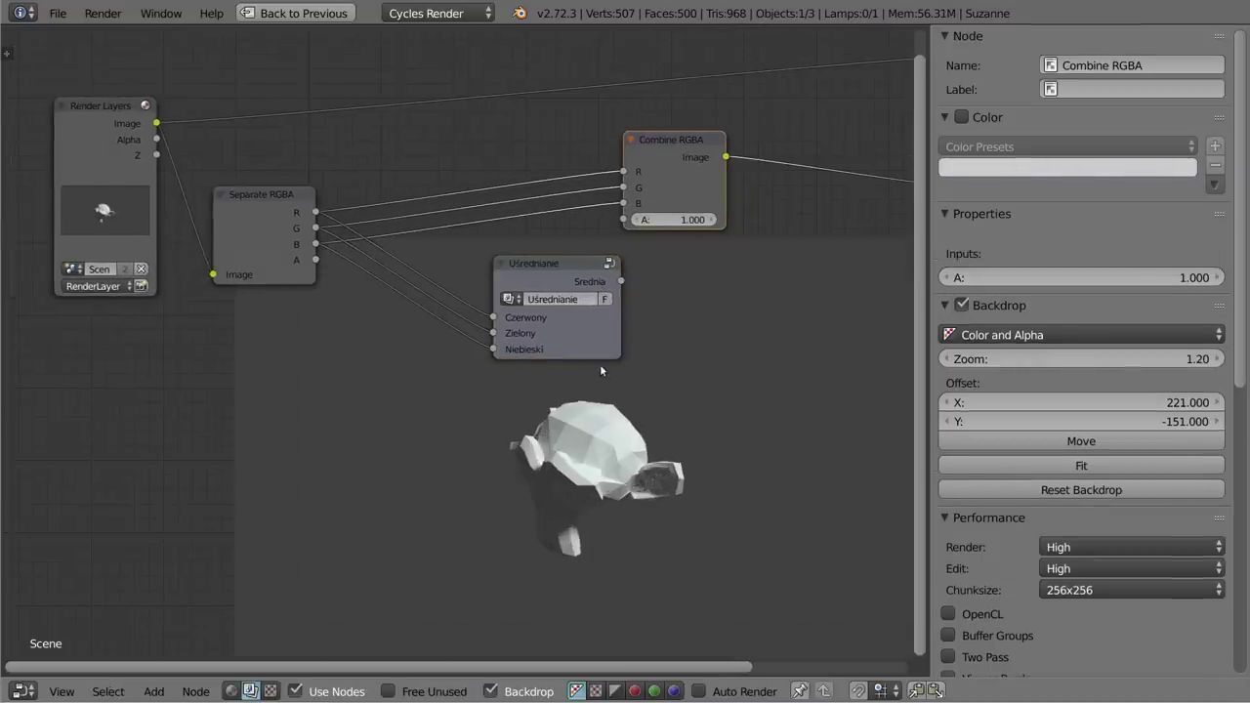
{"action": "key", "text": "alt+v"}
{"action": "key", "text": "alt+v"}
{"action": "key", "text": "alt+v"}
{"action": "key", "text": "alt+v"}
{"action": "key", "text": "alt+v"}
{"action": "key", "text": "alt+v"}
{"action": "key", "text": "alt+v"}
{"action": "key", "text": "alt+v"}
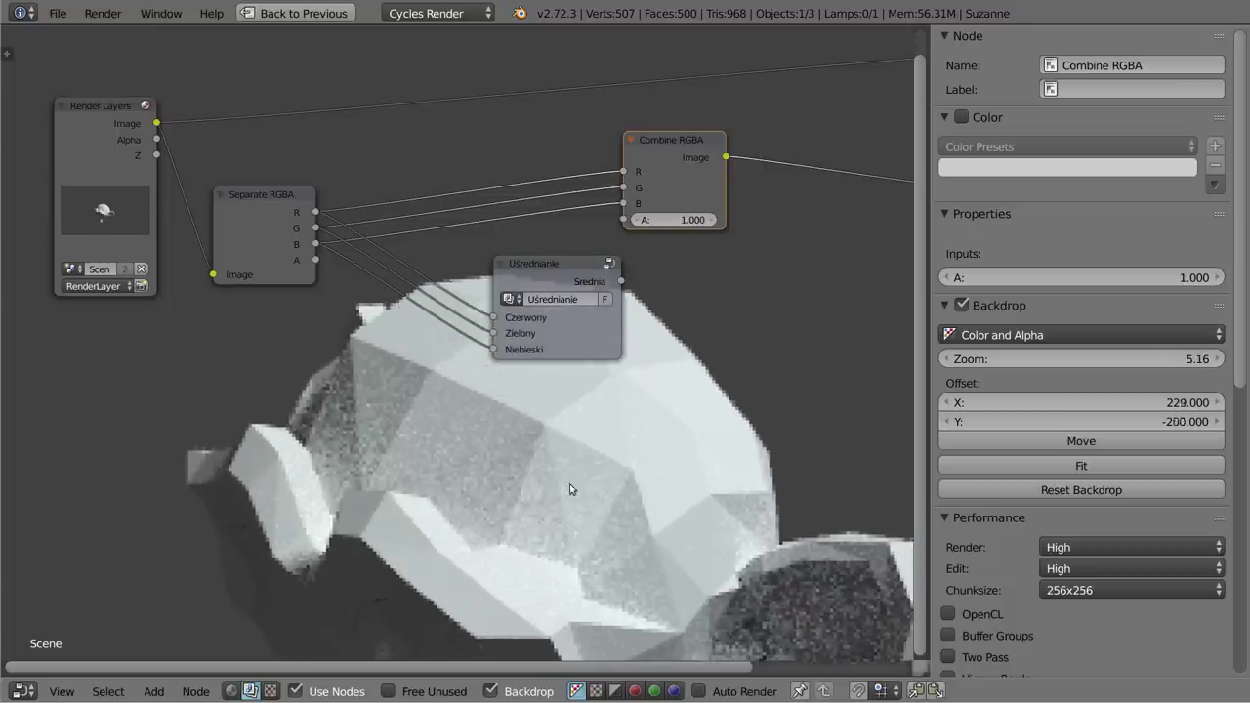
{"action": "left_click", "coordinate": [555, 275]}
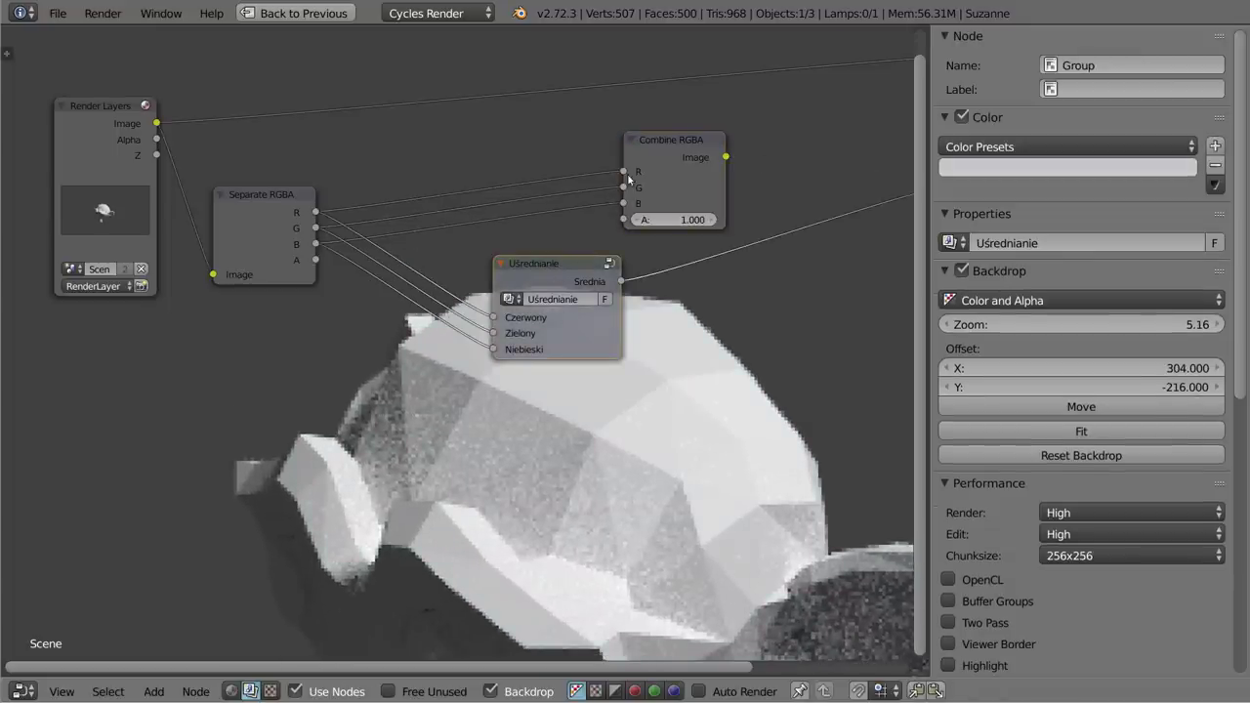
{"action": "left_click", "coordinate": [680, 139]}
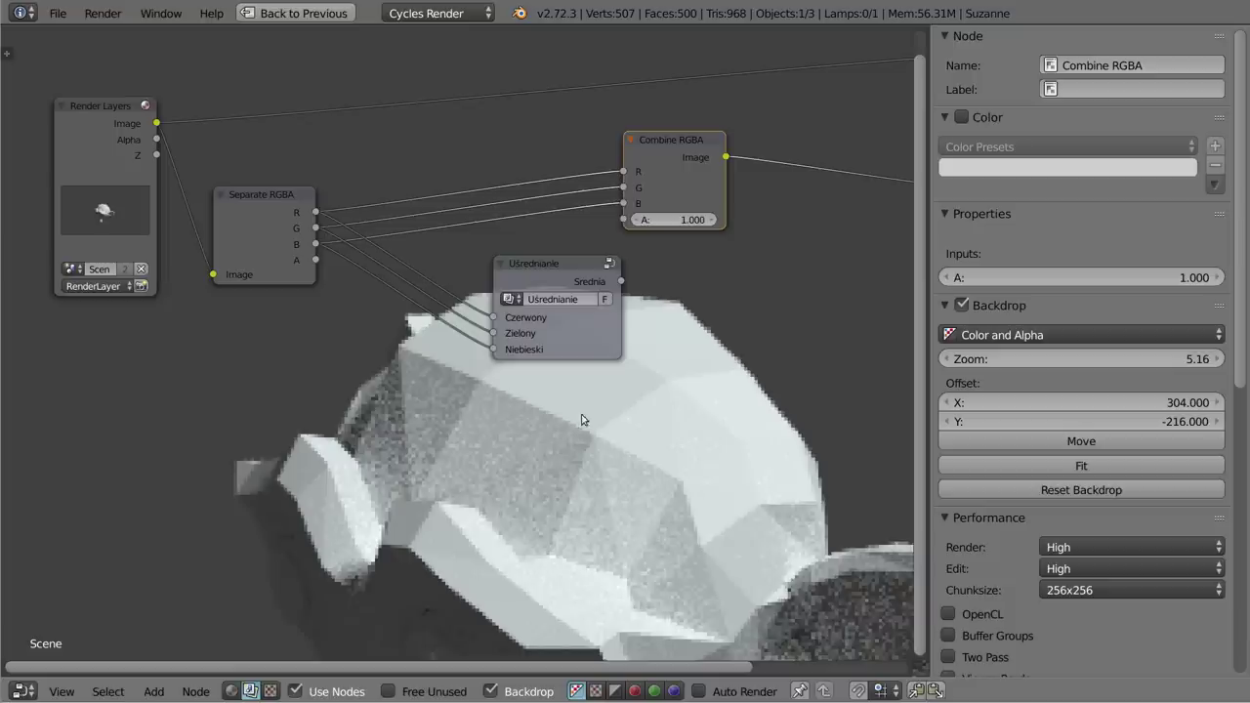
{"action": "mouse_move", "coordinate": [604, 405]}
{"action": "left_mouse_down", "text": "alt"}
{"action": "mouse_move", "coordinate": [553, 394]}
{"action": "mouse_move", "coordinate": [619, 388]}
{"action": "mouse_move", "coordinate": [608, 407]}
{"action": "mouse_move", "coordinate": [522, 382]}
{"action": "mouse_move", "coordinate": [445, 391]}
{"action": "mouse_move", "coordinate": [464, 361]}
{"action": "mouse_move", "coordinate": [651, 478]}
{"action": "mouse_move", "coordinate": [713, 547]}
{"action": "mouse_move", "coordinate": [648, 344]}
{"action": "mouse_move", "coordinate": [449, 433]}
{"action": "mouse_move", "coordinate": [644, 378]}
{"action": "mouse_move", "coordinate": [555, 463]}
{"action": "mouse_move", "coordinate": [544, 415]}
{"action": "left_mouse_up", "text": "alt"}
{"action": "left_click", "coordinate": [569, 263], "text": "ctrl+shift"}
{"action": "mouse_move", "coordinate": [687, 453]}
{"action": "left_mouse_down", "text": "alt"}
{"action": "mouse_move", "coordinate": [562, 390]}
{"action": "mouse_move", "coordinate": [612, 387]}
{"action": "mouse_move", "coordinate": [608, 407]}
{"action": "mouse_move", "coordinate": [577, 407]}
{"action": "mouse_move", "coordinate": [449, 346]}
{"action": "mouse_move", "coordinate": [671, 408]}
{"action": "mouse_move", "coordinate": [652, 357]}
{"action": "mouse_move", "coordinate": [647, 367]}
{"action": "left_mouse_up", "text": "alt"}
- Add a Gamma node fed by the Render Layers image, view it, and set gamma to 2.000
{"action": "scroll", "coordinate": [558, 326], "scroll_direction": "down", "scroll_amount": 2}
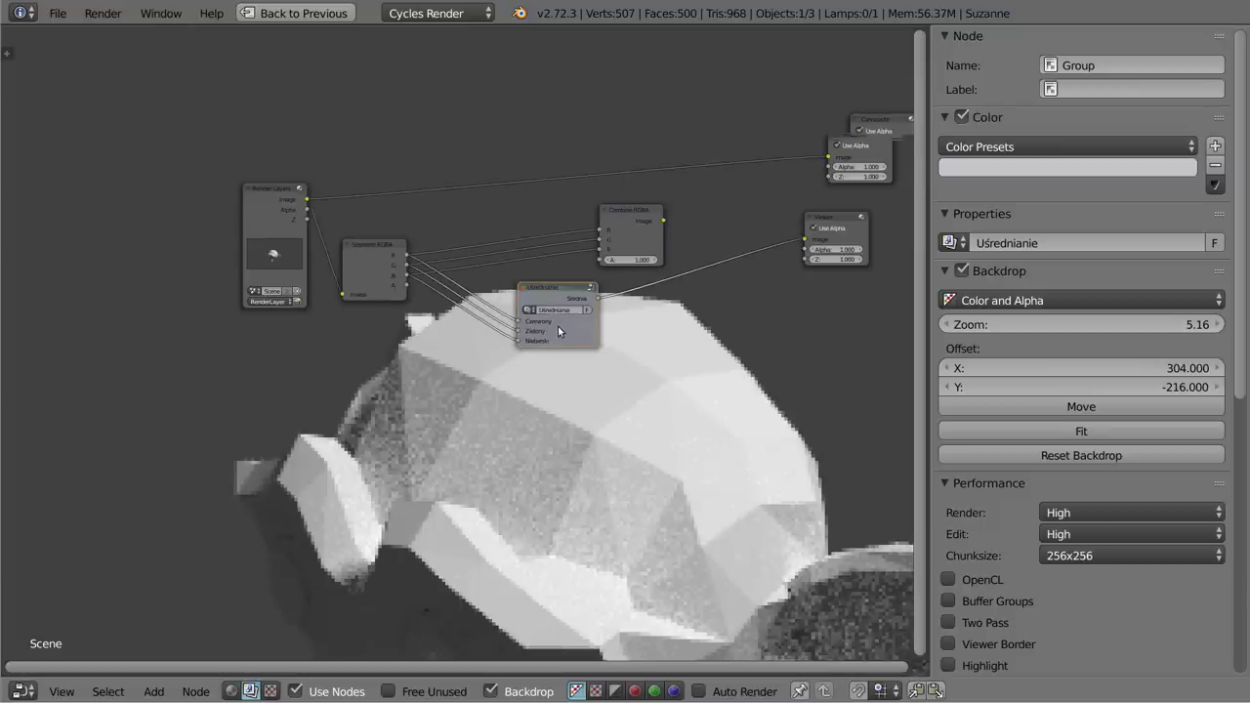
{"action": "middle_click_drag", "start_coordinate": [575, 261], "coordinate": [575, 208]}
{"action": "left_click_drag", "start_coordinate": [278, 127], "coordinate": [135, 100]}
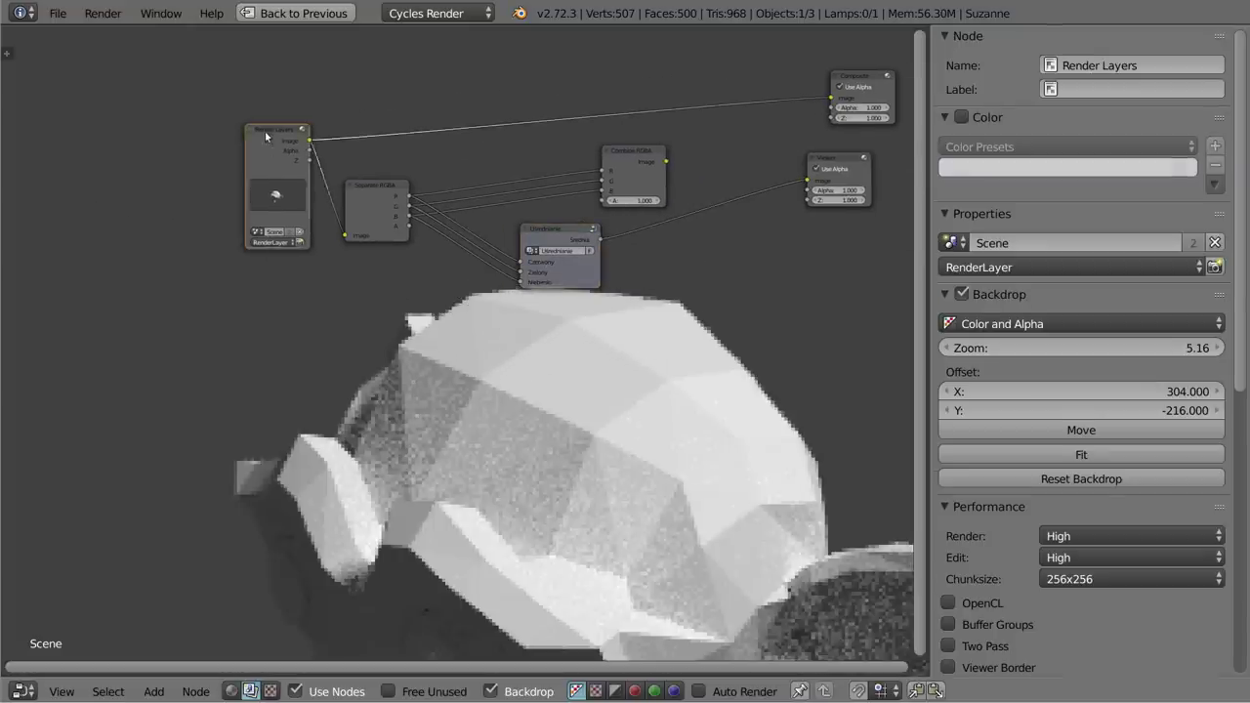
{"action": "key", "text": "shift+a"}
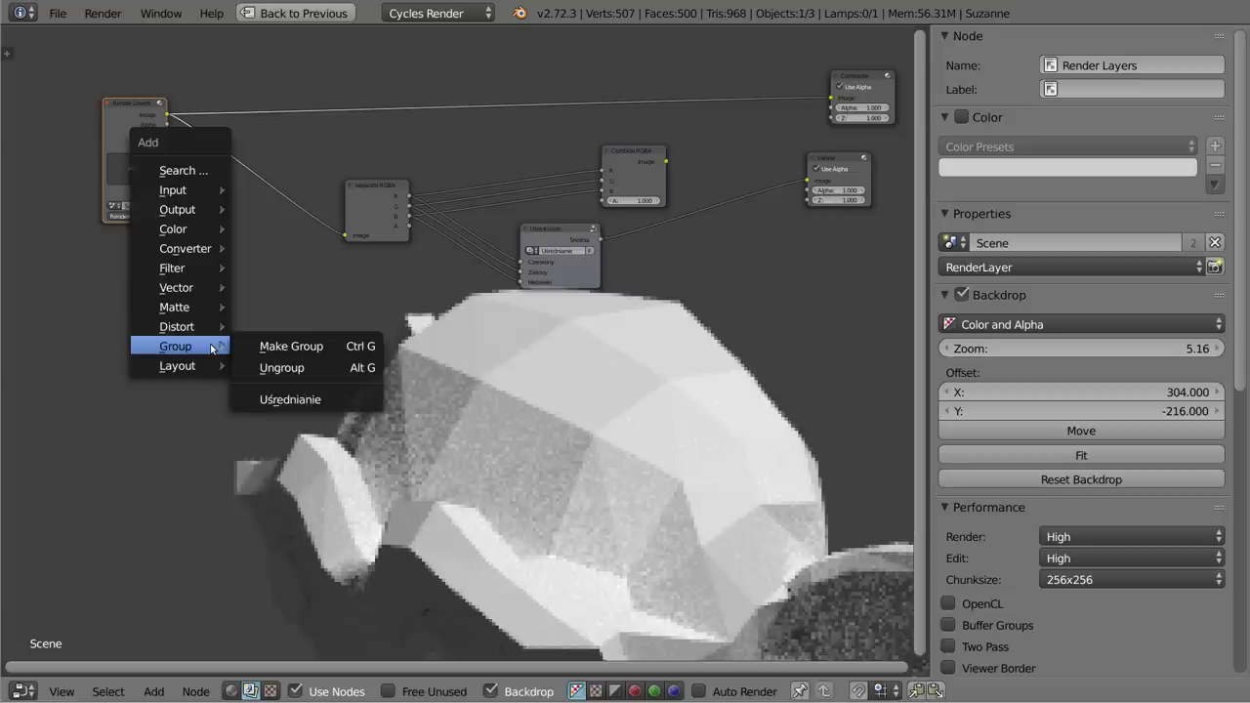
{"action": "mouse_move", "coordinate": [176, 229]}
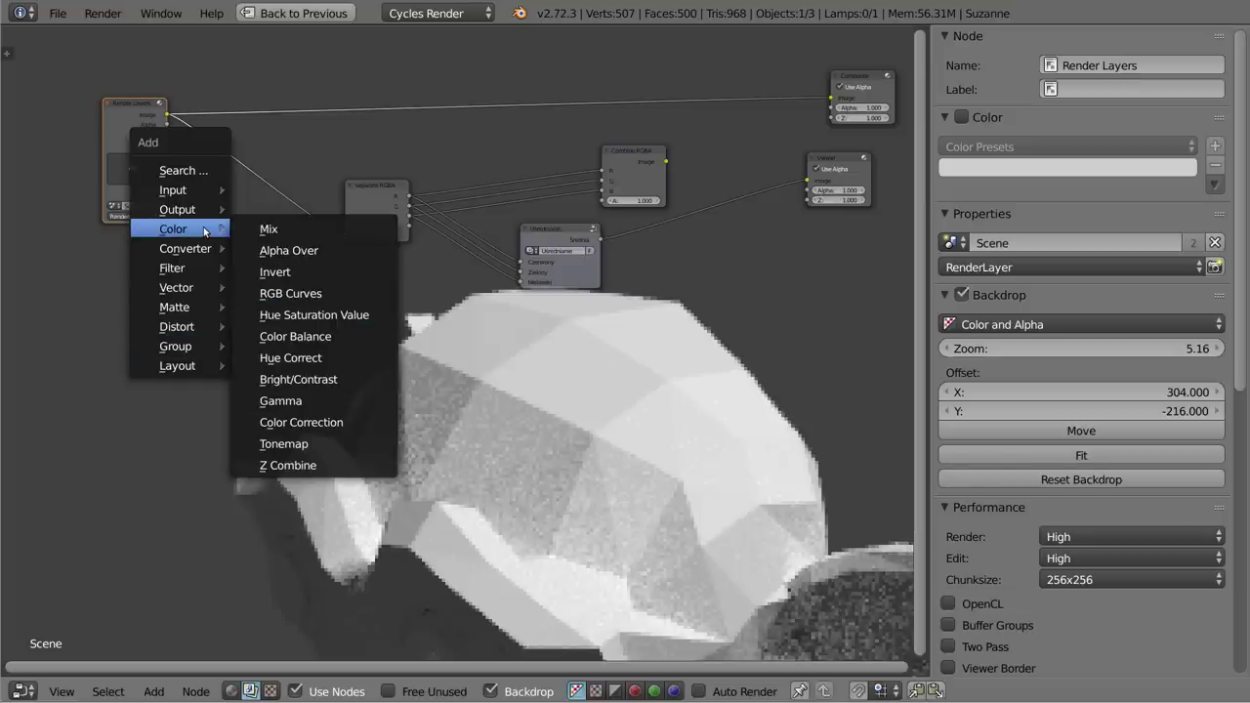
{"action": "left_click", "coordinate": [306, 401]}
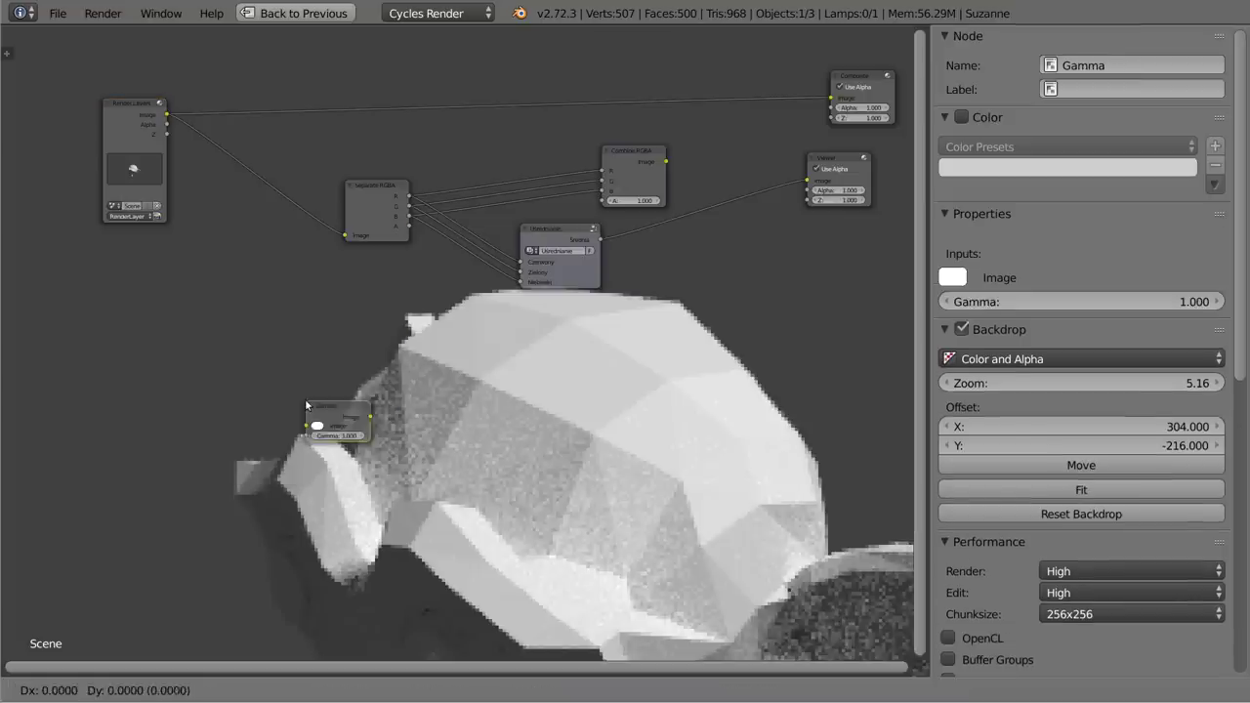
{"action": "left_click", "coordinate": [241, 251]}
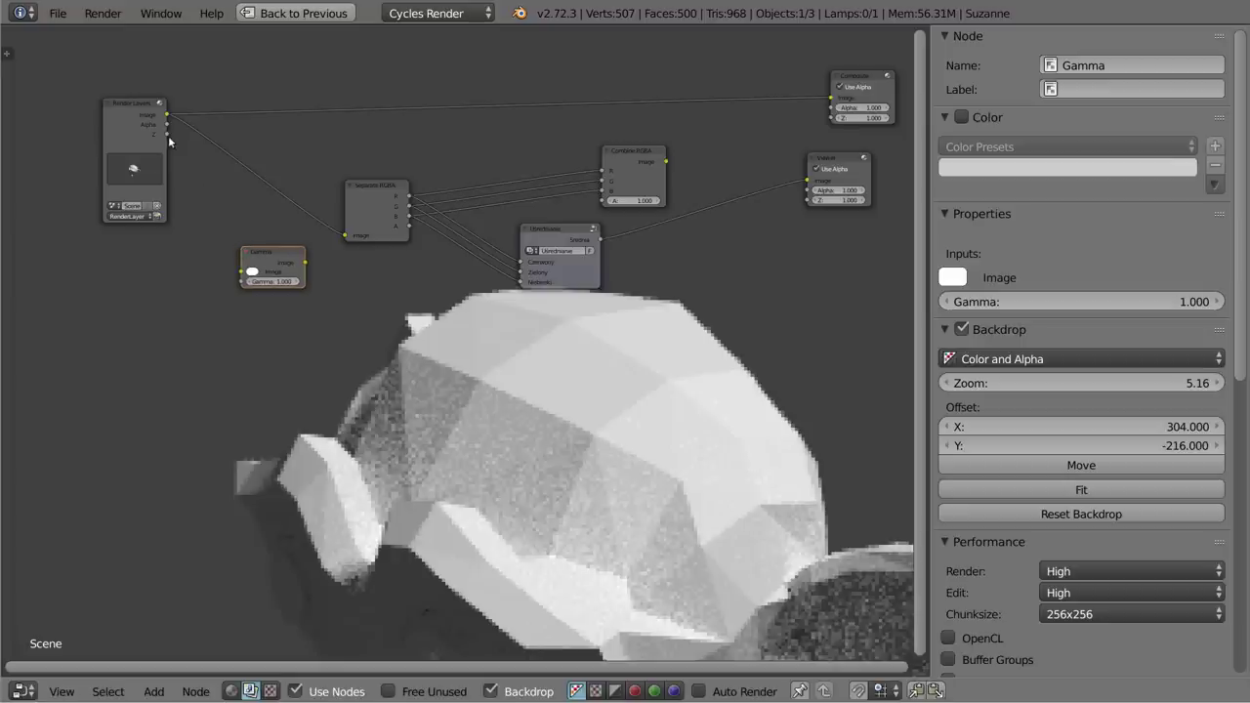
{"action": "left_click_drag", "start_coordinate": [168, 116], "coordinate": [242, 271]}
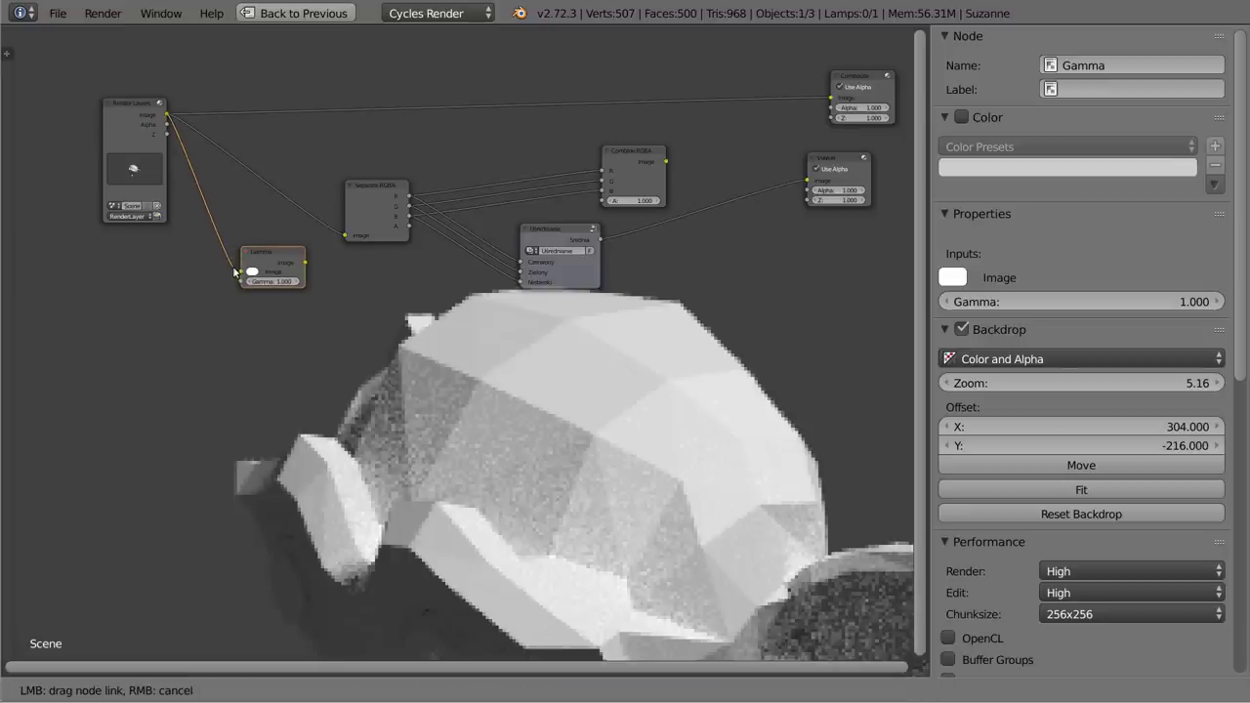
{"action": "left_click", "coordinate": [277, 258], "text": "ctrl+shift"}
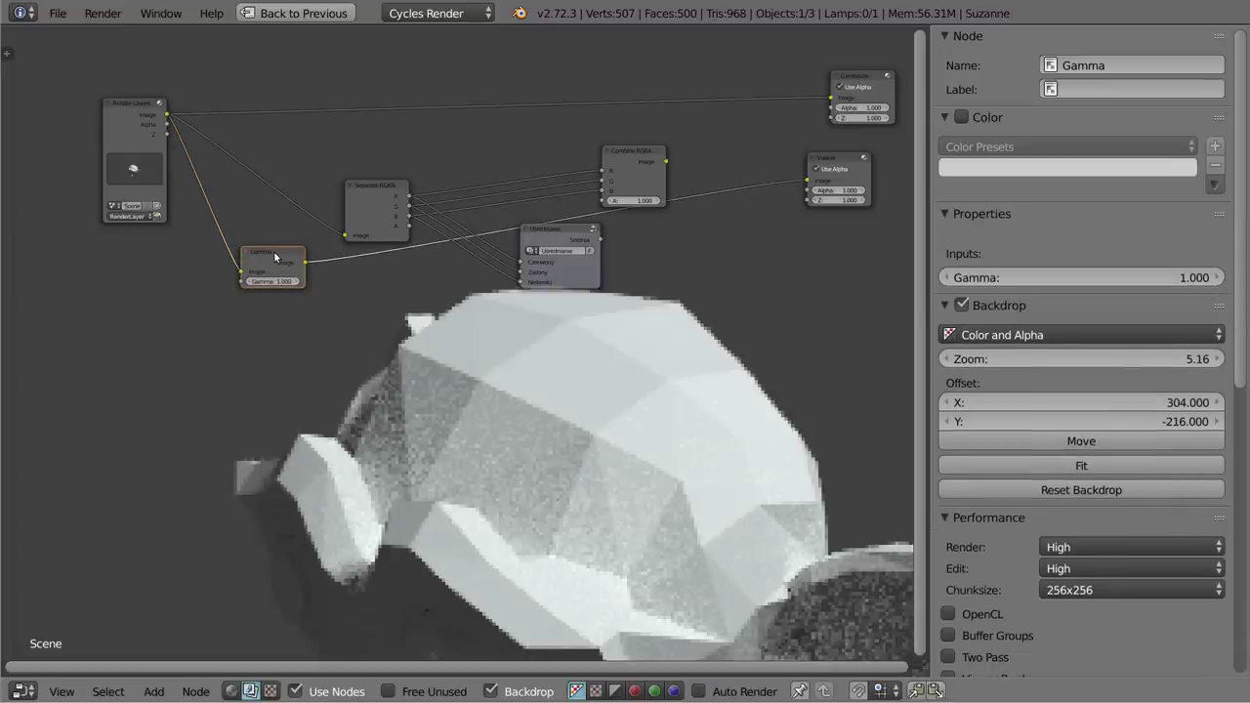
{"action": "left_click", "coordinate": [252, 282]}
{"action": "left_click", "coordinate": [253, 282]}
{"action": "left_click", "coordinate": [252, 282]}
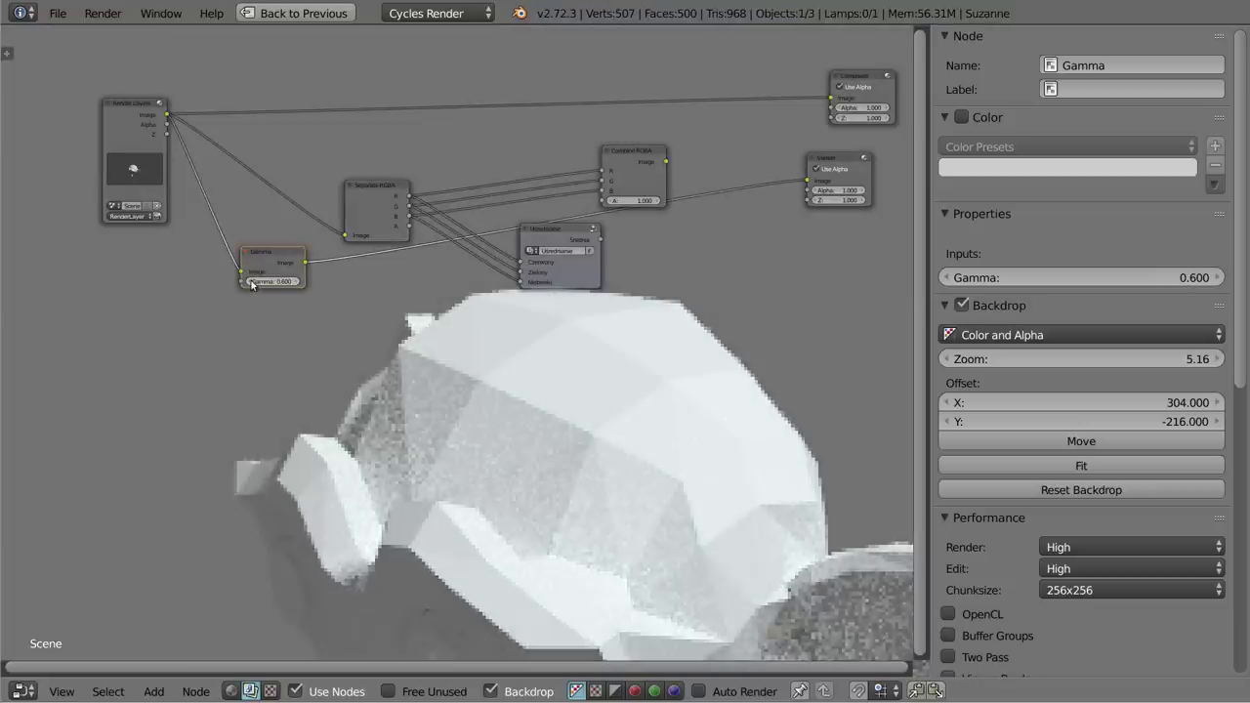
{"action": "left_click_drag", "start_coordinate": [252, 282], "coordinate": [313, 283]}
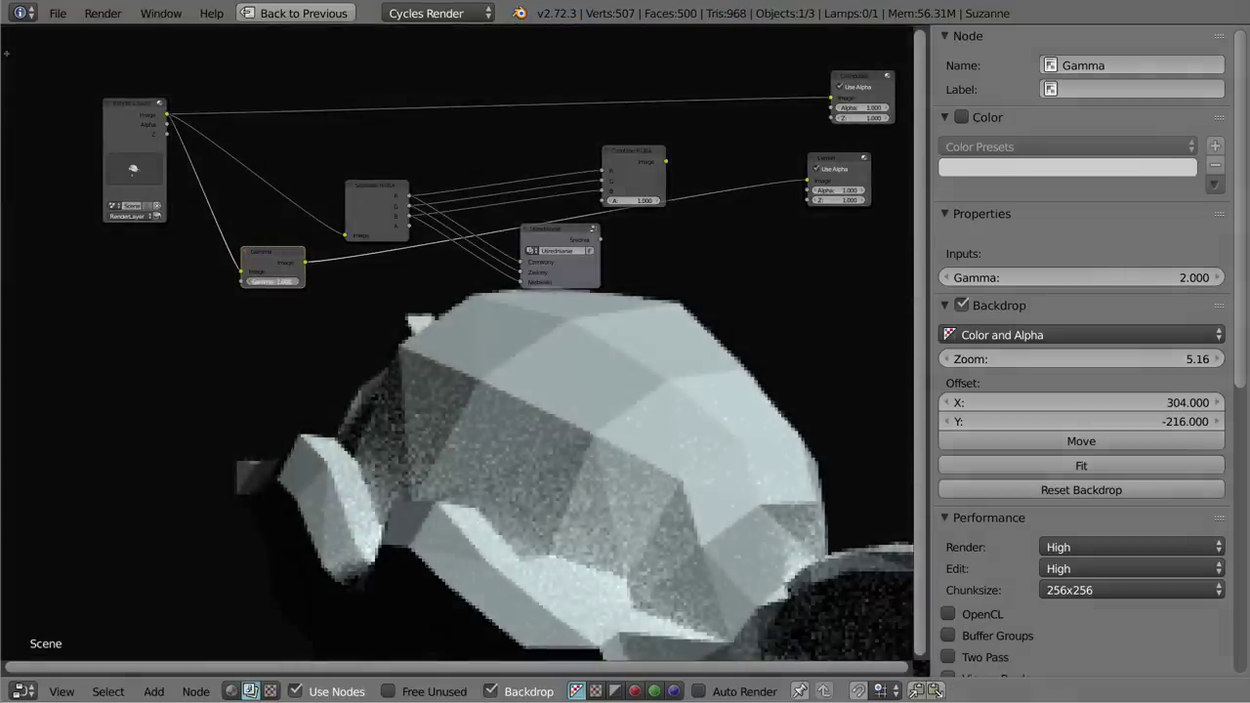
- Rearrange the Gamma, Separate RGBA and Uśrednianie nodes in the compositor
{"action": "left_click_drag", "start_coordinate": [273, 253], "coordinate": [286, 311]}
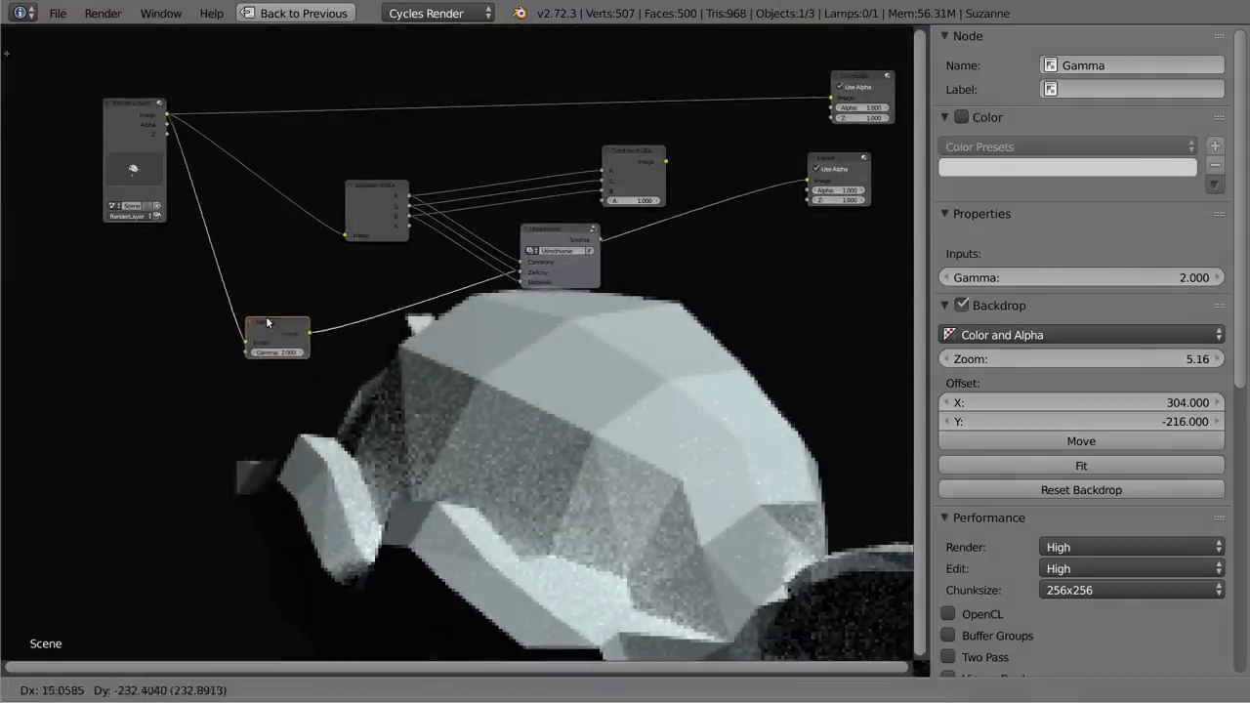
{"action": "left_click_drag", "start_coordinate": [373, 189], "coordinate": [360, 156]}
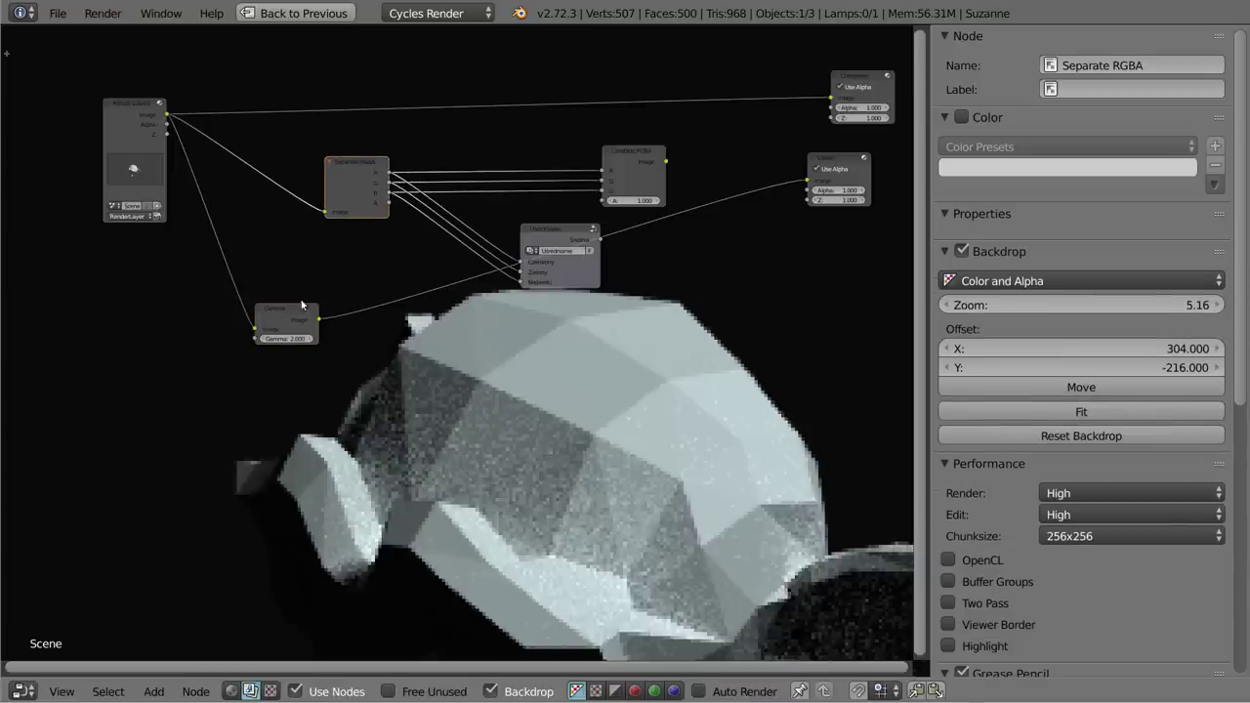
{"action": "mouse_move", "coordinate": [534, 238]}
{"action": "left_mouse_down"}
{"action": "mouse_move", "coordinate": [486, 210]}
{"action": "mouse_move", "coordinate": [615, 279]}
{"action": "left_mouse_up"}
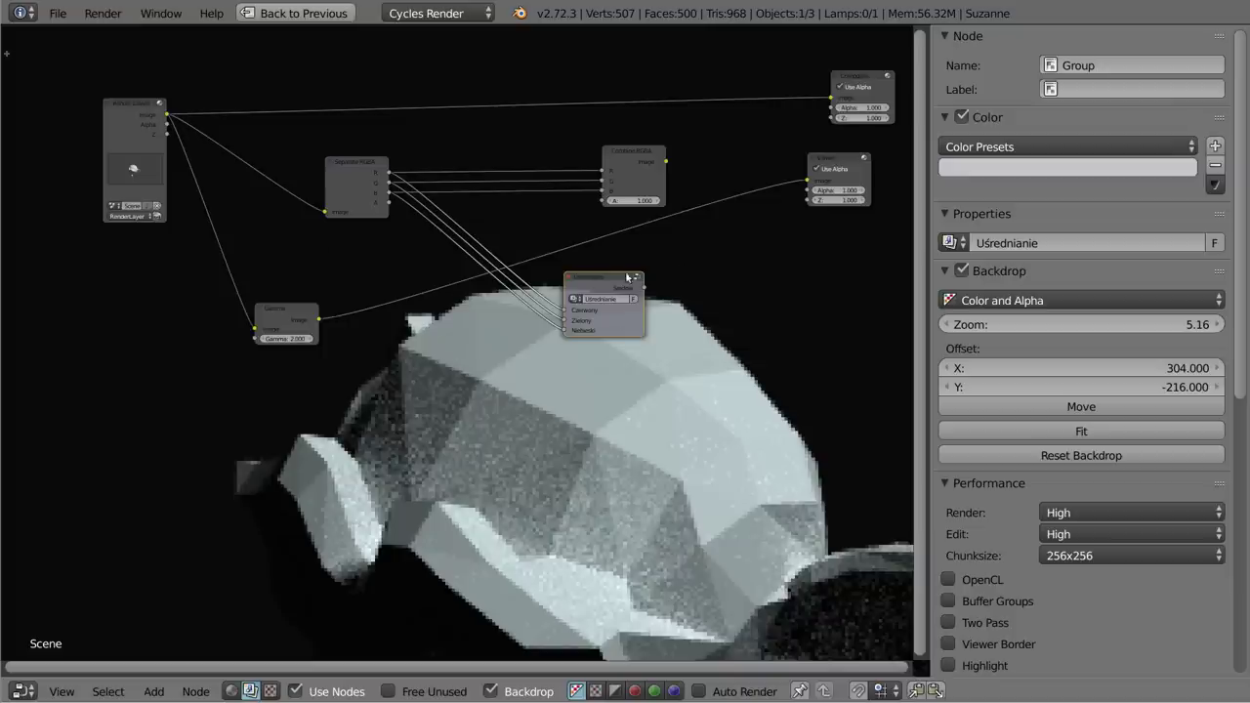
{"action": "scroll", "coordinate": [597, 275], "scroll_direction": "up", "scroll_amount": 3}
{"action": "left_click_drag", "start_coordinate": [601, 274], "coordinate": [650, 251]}
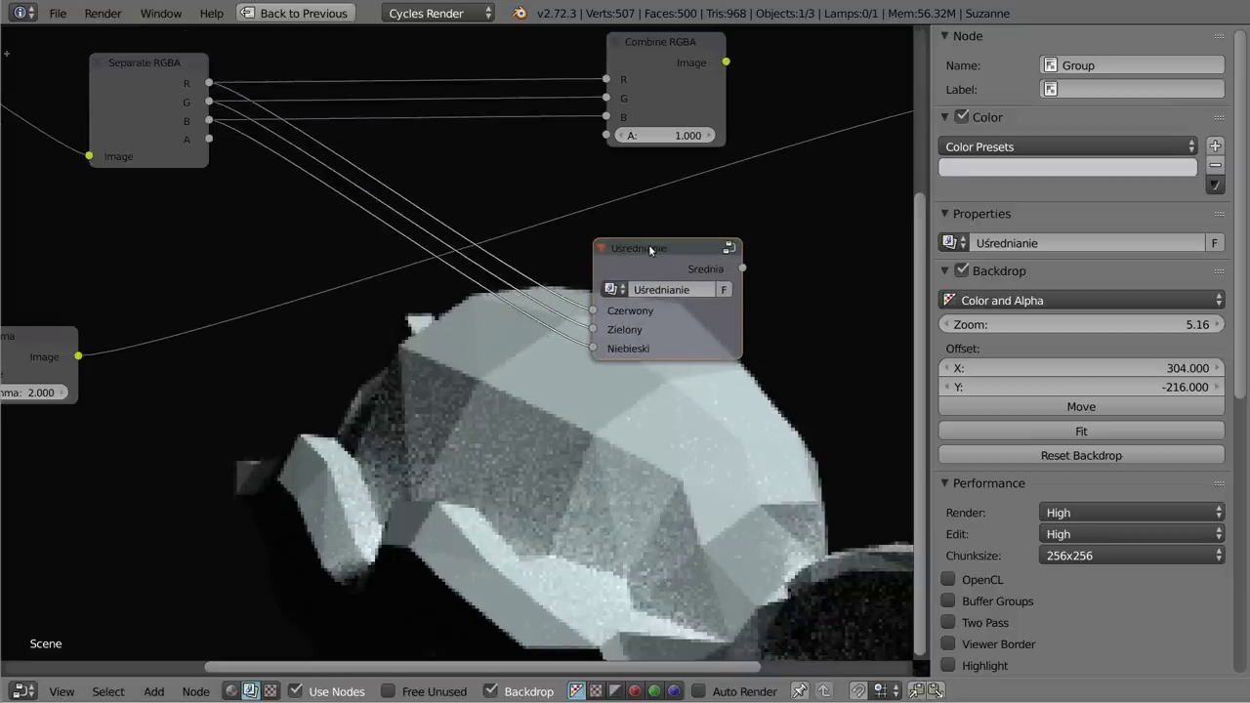
- Disconnect Separate RGBA from Combine RGBA and place it beside the Uśrednianie node
{"action": "scroll", "coordinate": [649, 250], "scroll_direction": "down", "scroll_amount": 2}
{"action": "scroll", "coordinate": [653, 250], "scroll_direction": "down", "scroll_amount": 1}
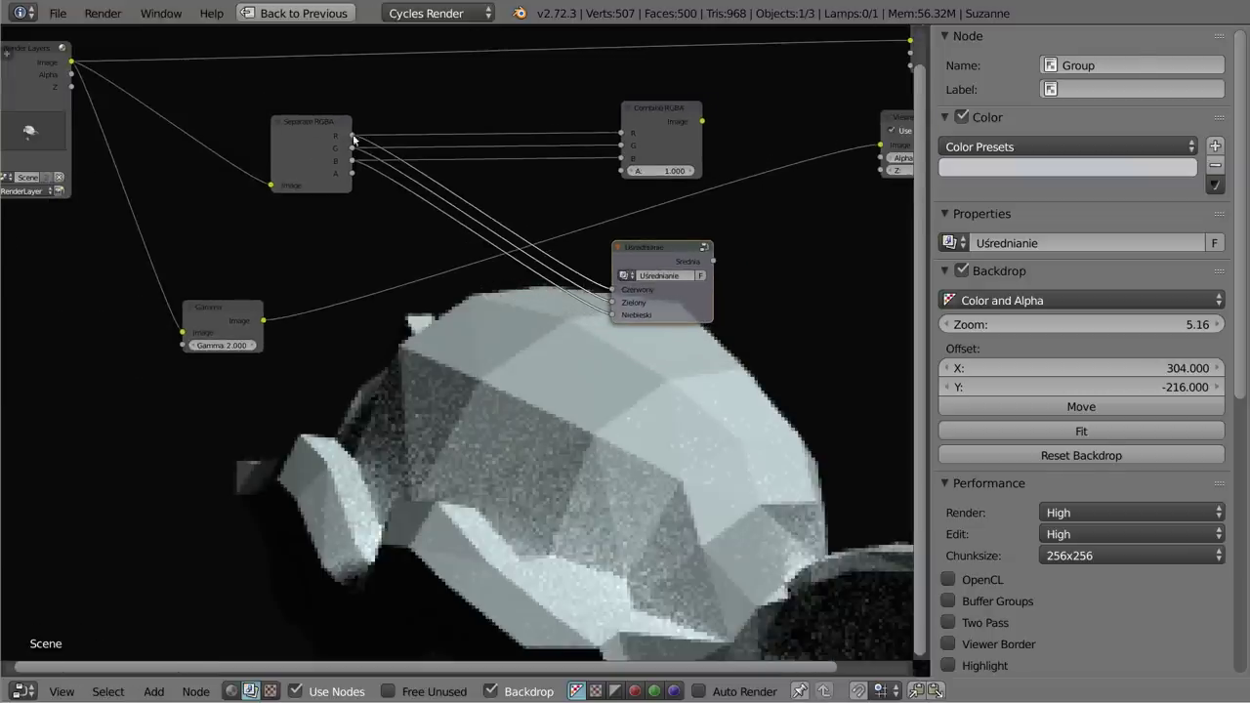
{"action": "left_click_drag", "start_coordinate": [326, 120], "coordinate": [464, 255]}
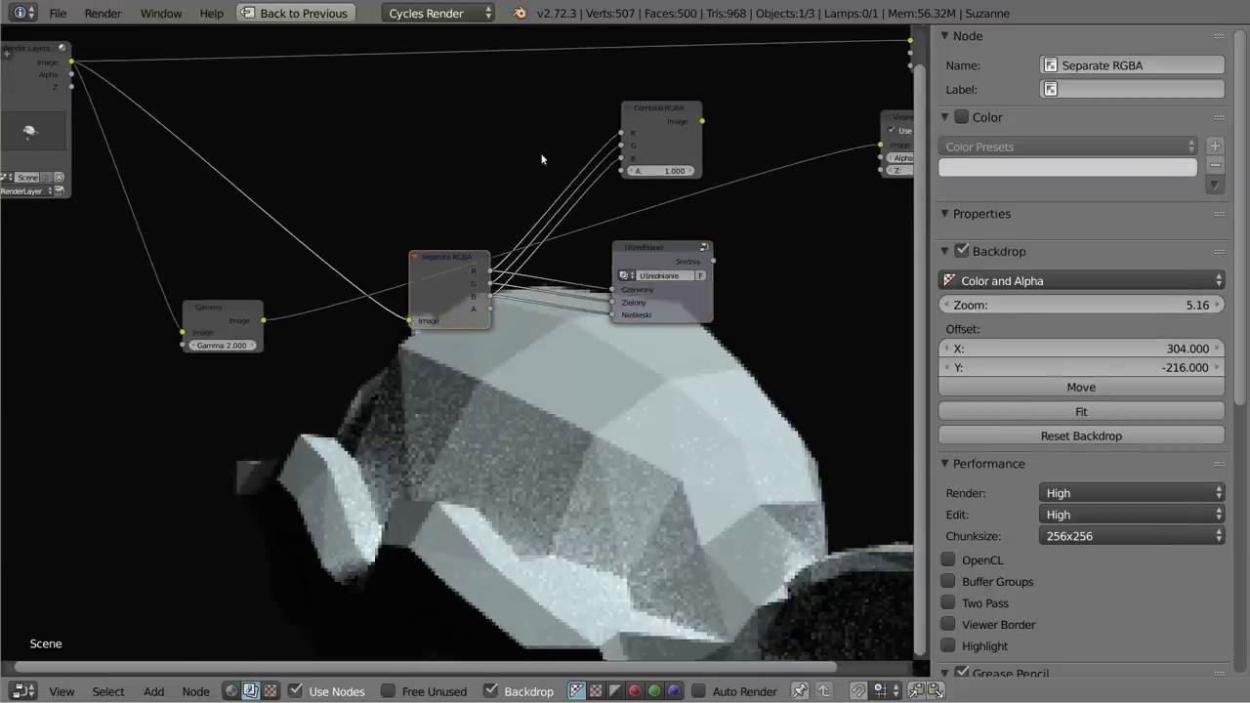
{"action": "right_click_drag", "start_coordinate": [542, 157], "coordinate": [614, 209], "text": "ctrl"}
{"action": "mouse_move", "coordinate": [442, 262]}
{"action": "left_mouse_down"}
{"action": "mouse_move", "coordinate": [403, 212]}
{"action": "mouse_move", "coordinate": [394, 218]}
{"action": "left_mouse_up"}
{"action": "left_click_drag", "start_coordinate": [651, 251], "coordinate": [531, 189]}
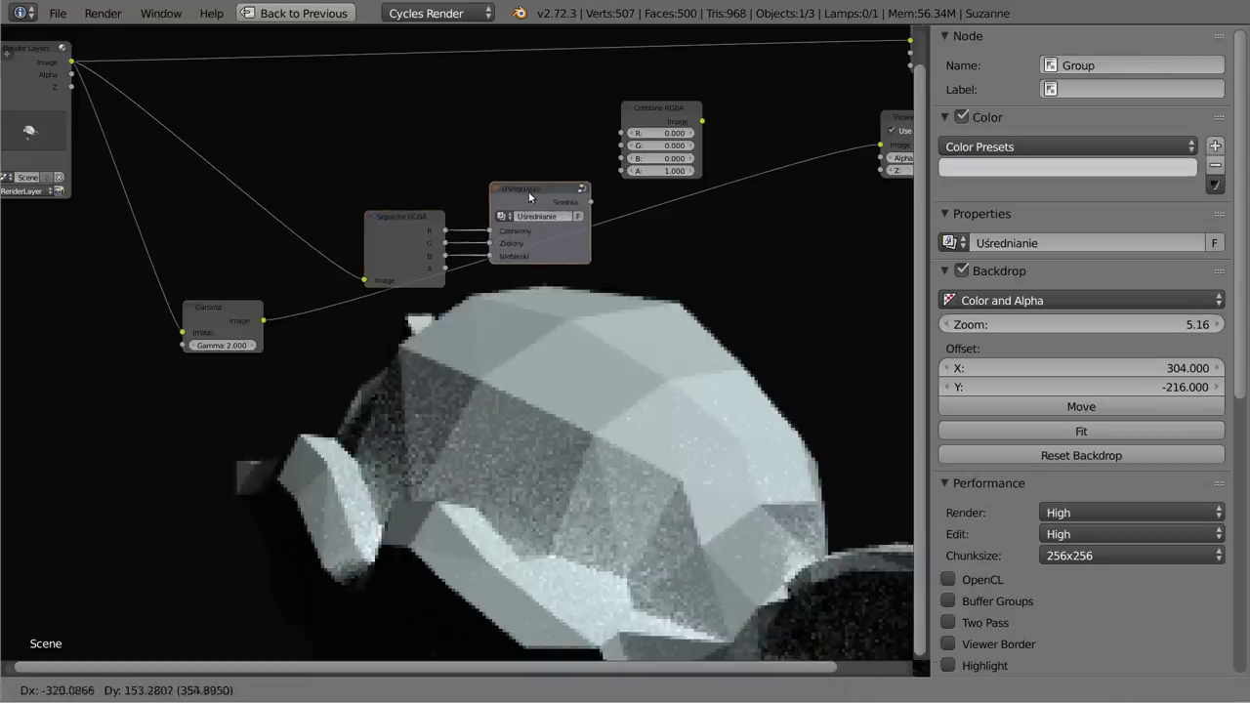
- Duplicate the Separate RGBA–Uśrednianie pair below, feed the Gamma output into the copy, and move Combine RGBA aside
{"action": "left_click", "coordinate": [416, 216]}
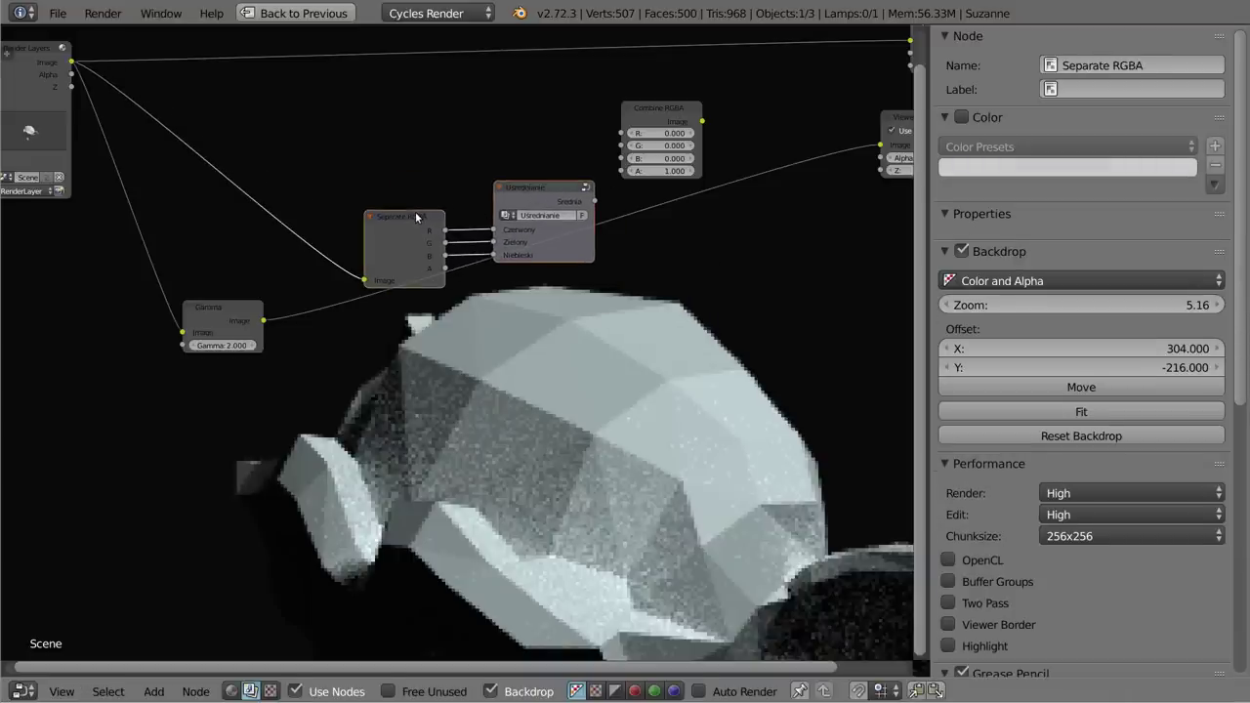
{"action": "key", "text": "shift+d"}
{"action": "left_click", "coordinate": [416, 349]}
{"action": "mouse_move", "coordinate": [232, 330]}
{"action": "left_mouse_down"}
{"action": "mouse_move", "coordinate": [166, 338]}
{"action": "mouse_move", "coordinate": [363, 412]}
{"action": "left_mouse_up"}
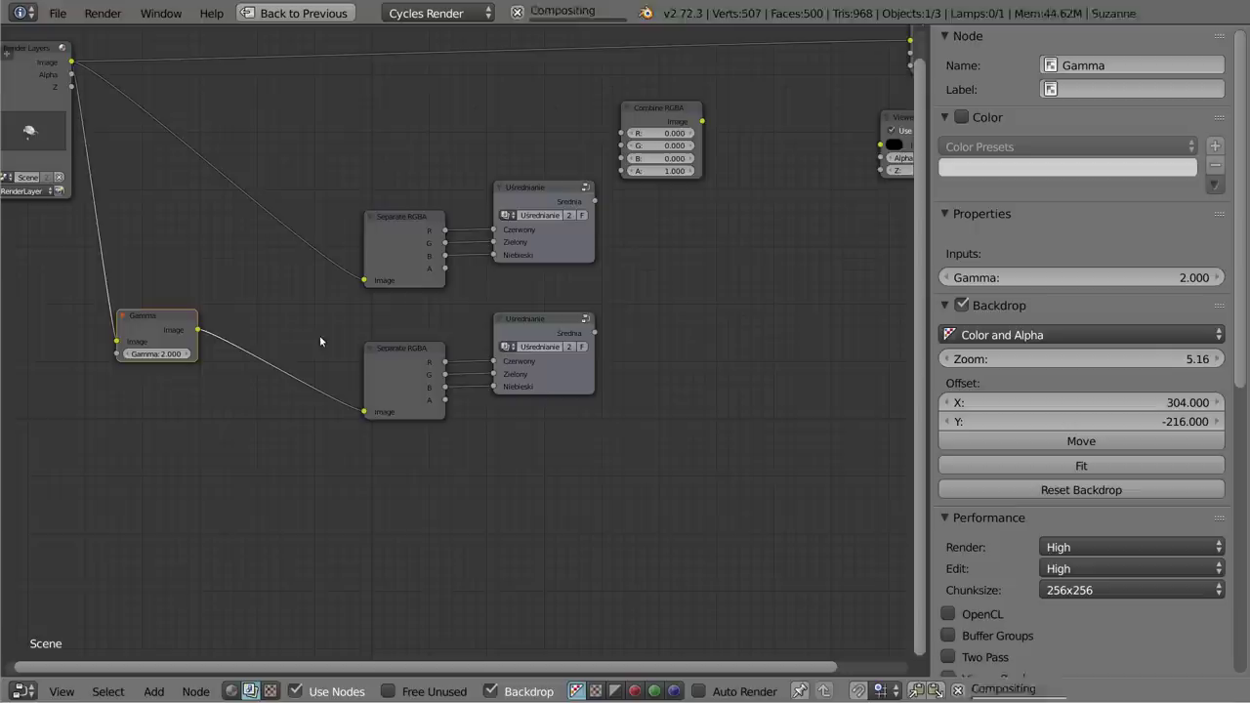
{"action": "left_click", "coordinate": [532, 184]}
{"action": "left_click", "coordinate": [536, 318], "text": "shift"}
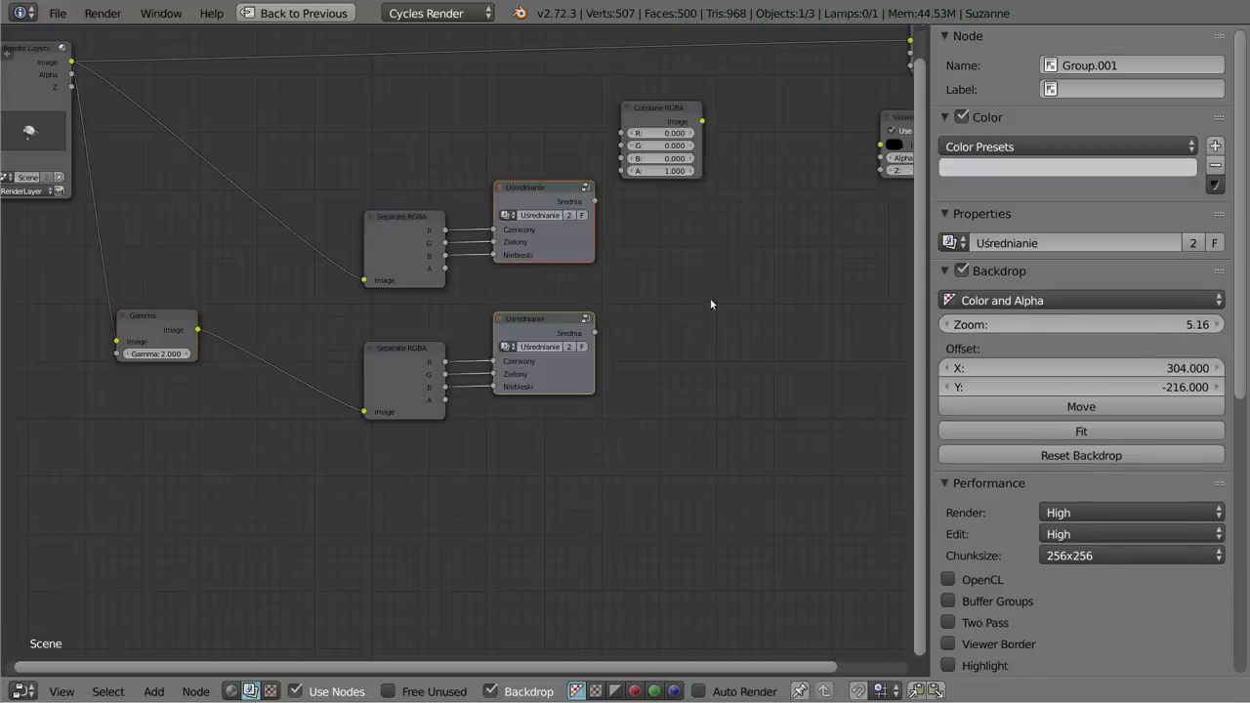
{"action": "mouse_move", "coordinate": [671, 111]}
{"action": "left_mouse_down"}
{"action": "mouse_move", "coordinate": [821, 105]}
{"action": "mouse_move", "coordinate": [820, 91]}
{"action": "left_mouse_up"}
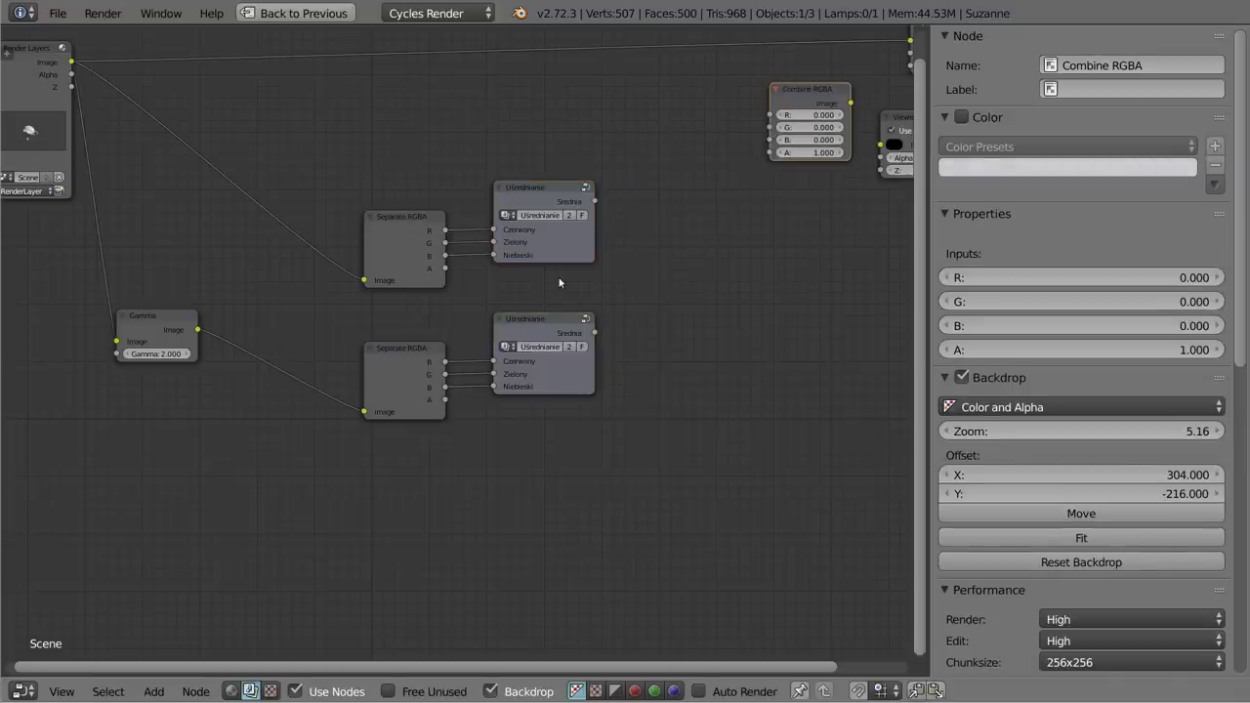
- Add a Math Add node summing the outputs of both Uśrednianie nodes
{"action": "key", "text": "shift+a"}
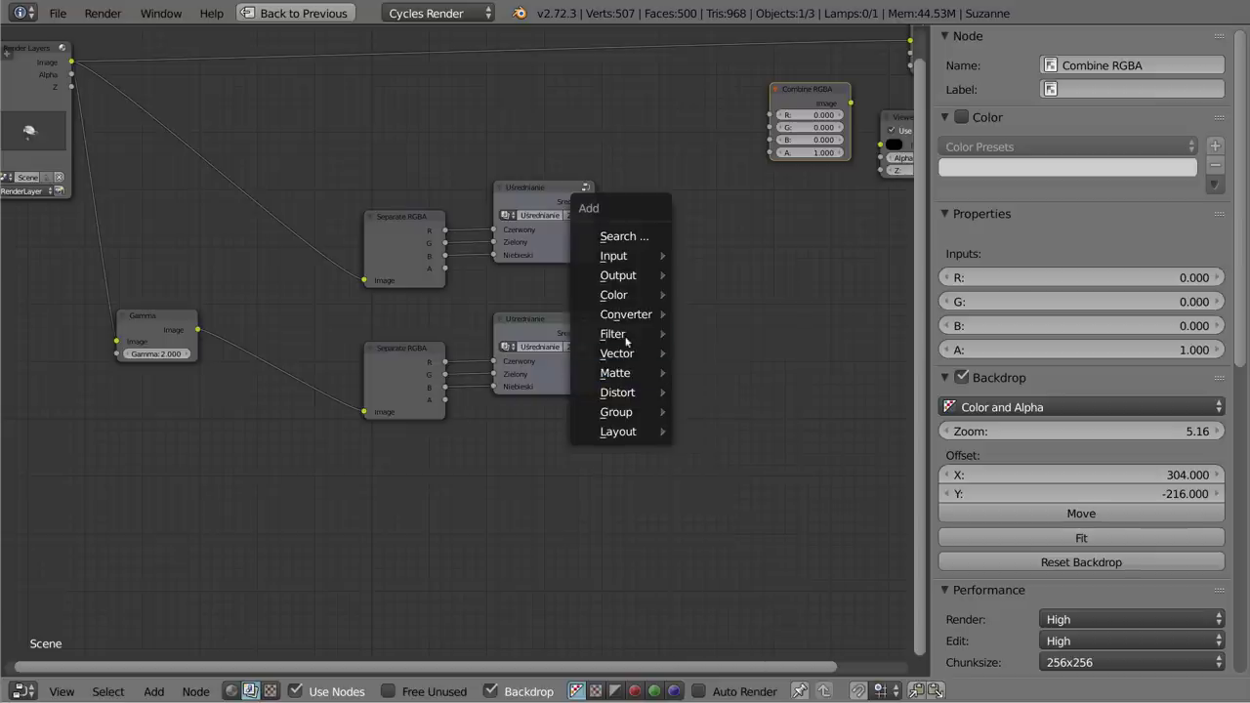
{"action": "mouse_move", "coordinate": [625, 315]}
{"action": "left_click", "coordinate": [703, 314]}
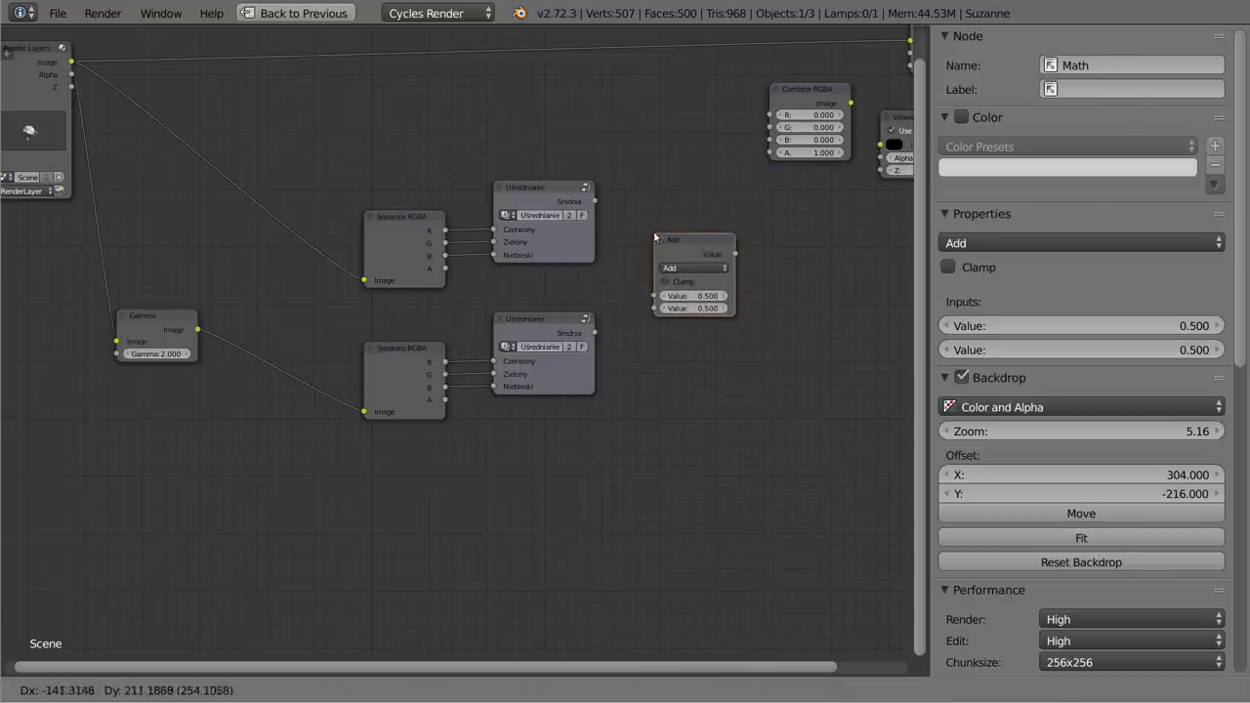
{"action": "left_click", "coordinate": [665, 230]}
{"action": "left_click_drag", "start_coordinate": [594, 202], "coordinate": [664, 288]}
{"action": "mouse_move", "coordinate": [594, 334]}
{"action": "left_mouse_down"}
{"action": "mouse_move", "coordinate": [600, 344]}
{"action": "mouse_move", "coordinate": [665, 299]}
{"action": "left_mouse_up"}
{"action": "left_click_drag", "start_coordinate": [712, 232], "coordinate": [697, 237]}
- Duplicate it as a Divide node fed by the Add result, with divisor 2
{"action": "key", "text": "shift+d"}
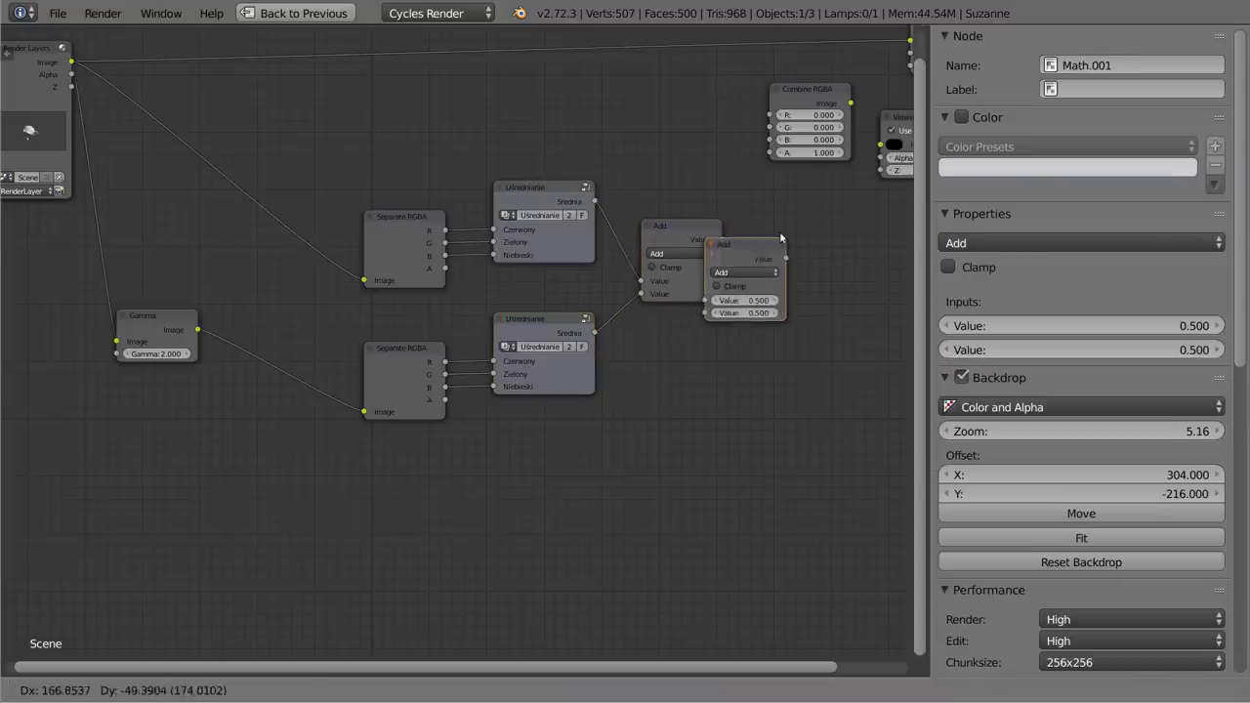
{"action": "left_click", "coordinate": [800, 226]}
{"action": "left_click", "coordinate": [794, 253]}
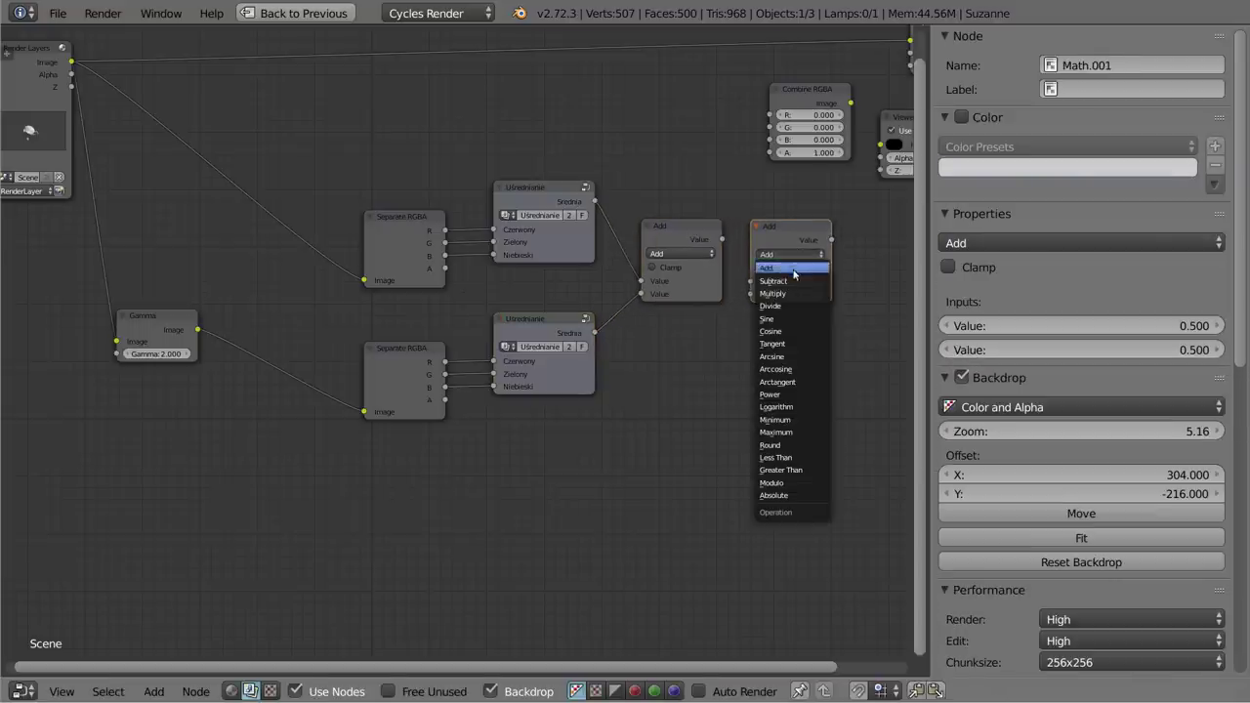
{"action": "left_click", "coordinate": [793, 306]}
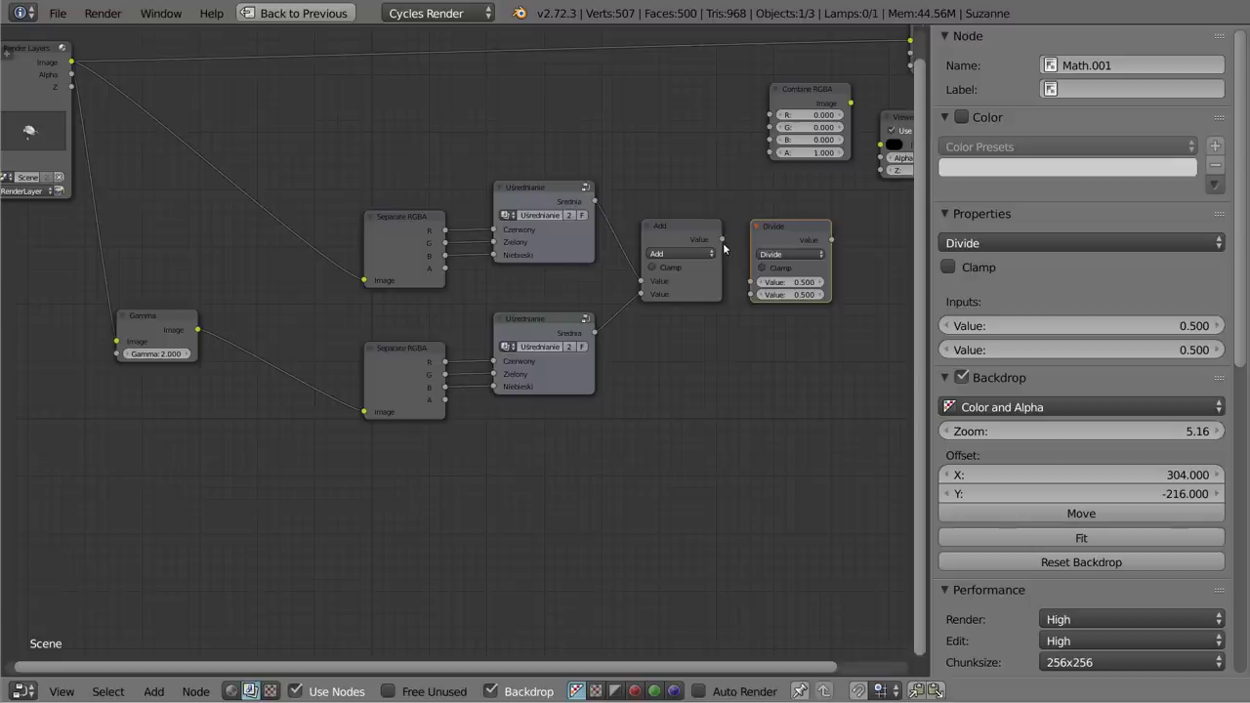
{"action": "left_click_drag", "start_coordinate": [722, 239], "coordinate": [752, 283]}
{"action": "left_click", "coordinate": [782, 294]}
{"action": "type", "text": "2"}
{"action": "key", "text": "Return"}
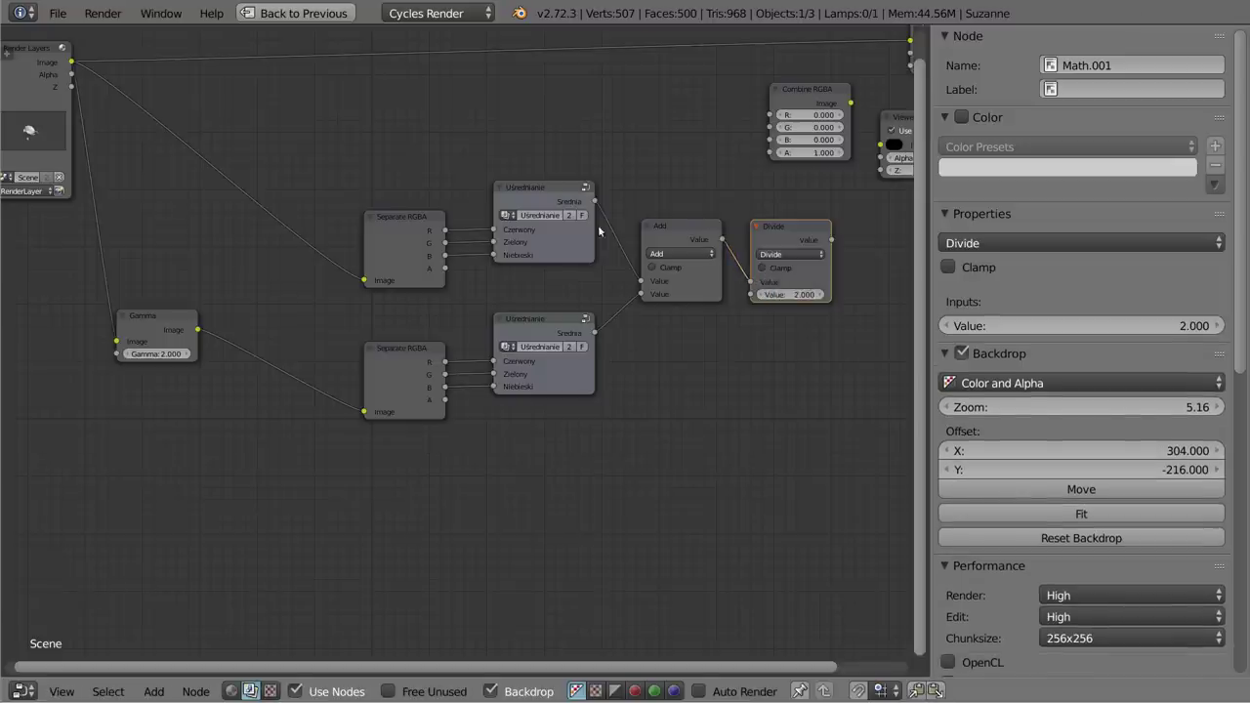
{"action": "middle_click_drag", "start_coordinate": [599, 231], "coordinate": [532, 240]}
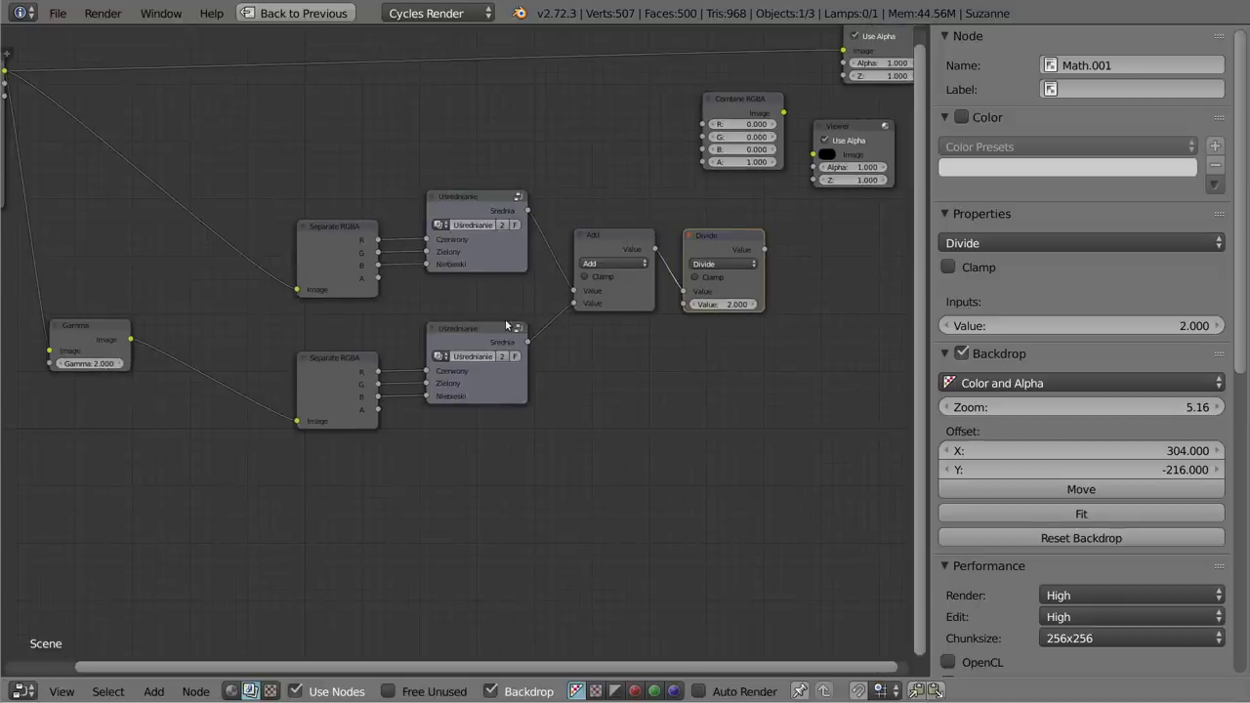
- Box-select both averaging chains plus the Add and Divide nodes and group them with Ctrl+G
{"action": "key", "text": "a"}
{"action": "key", "text": "b"}
{"action": "mouse_move", "coordinate": [272, 179]}
{"action": "left_mouse_down"}
{"action": "mouse_move", "coordinate": [844, 501]}
{"action": "mouse_move", "coordinate": [790, 492]}
{"action": "left_mouse_up"}
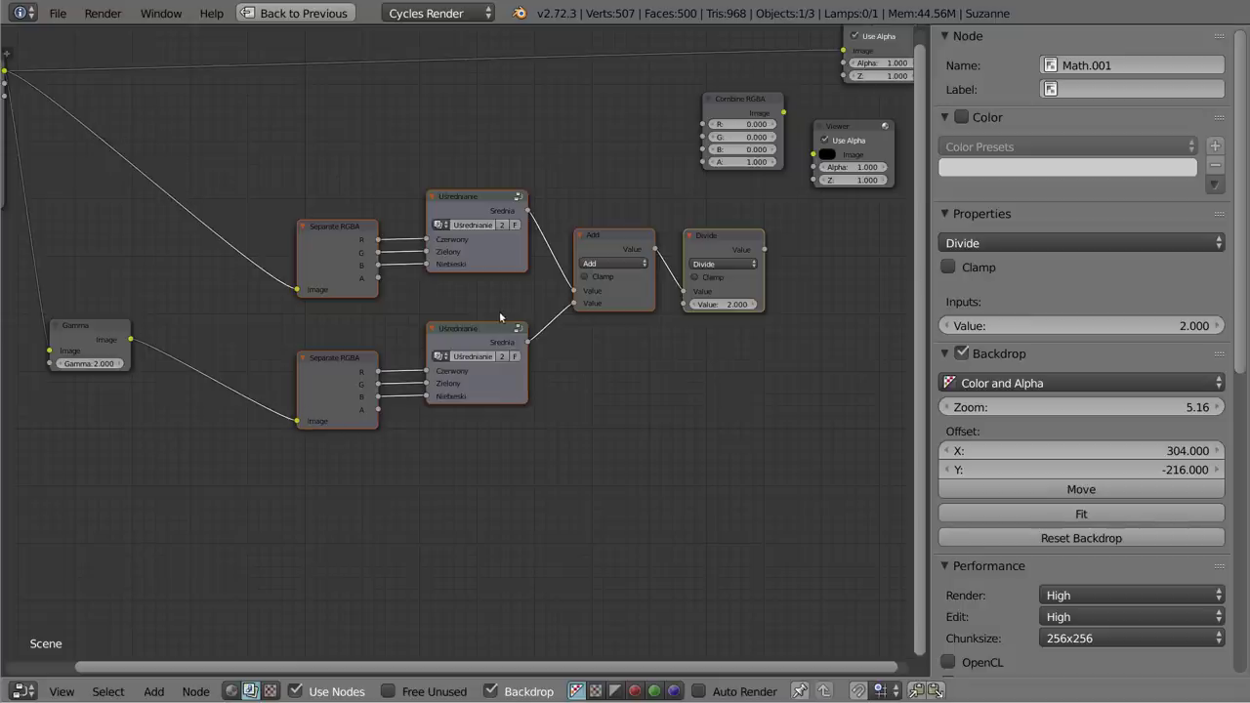
{"action": "key", "text": "ctrl+g"}
{"action": "left_click_drag", "start_coordinate": [207, 351], "coordinate": [154, 391]}
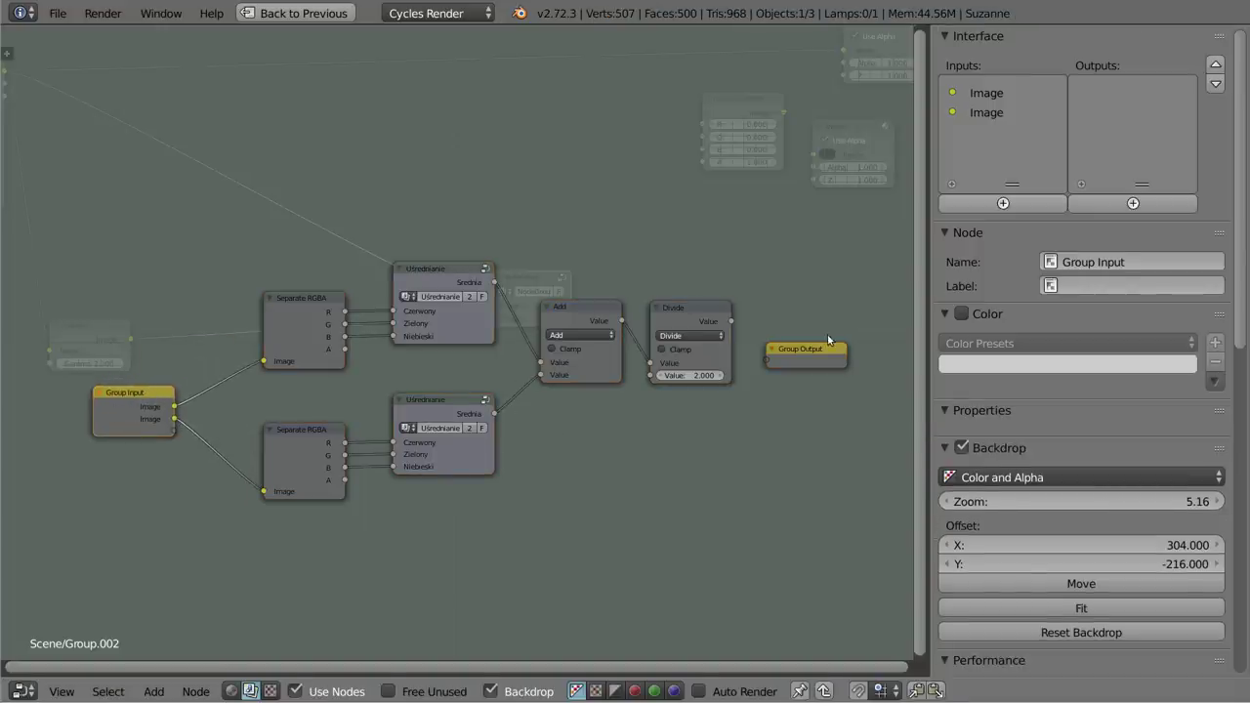
- Link the Divide result to the Group Output and name that output Srednia
{"action": "left_click_drag", "start_coordinate": [825, 360], "coordinate": [850, 323]}
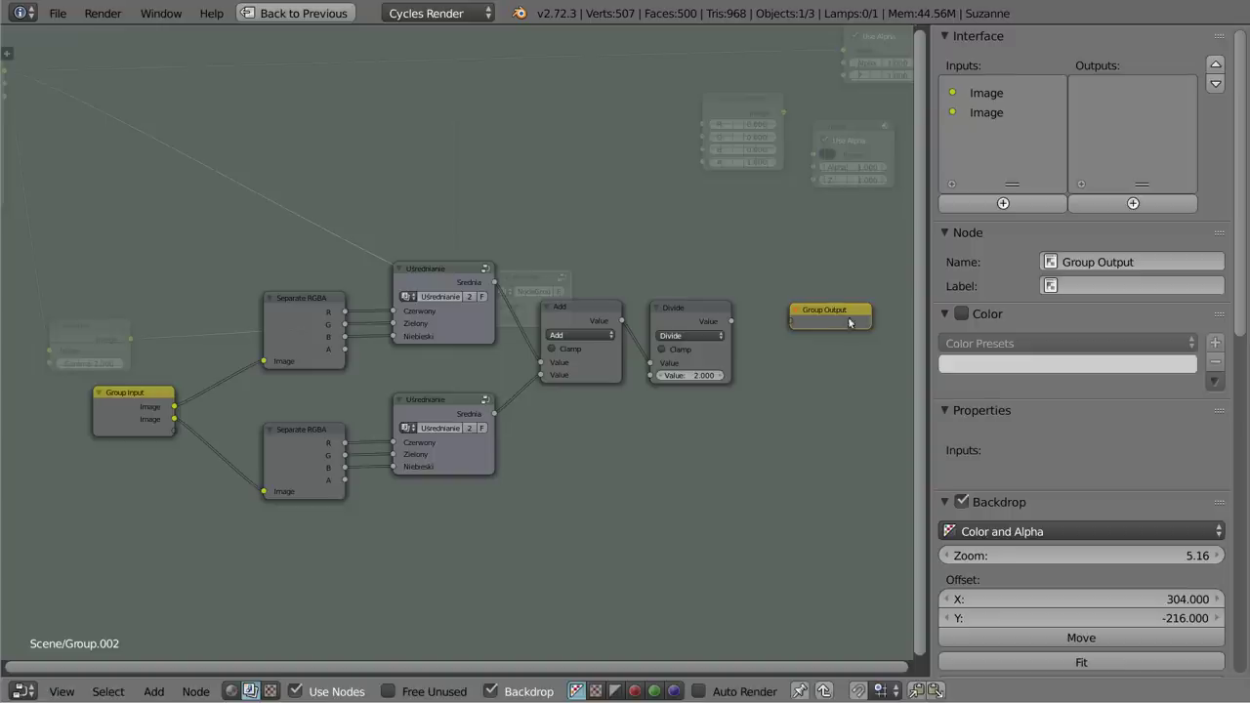
{"action": "left_click_drag", "start_coordinate": [731, 320], "coordinate": [791, 323]}
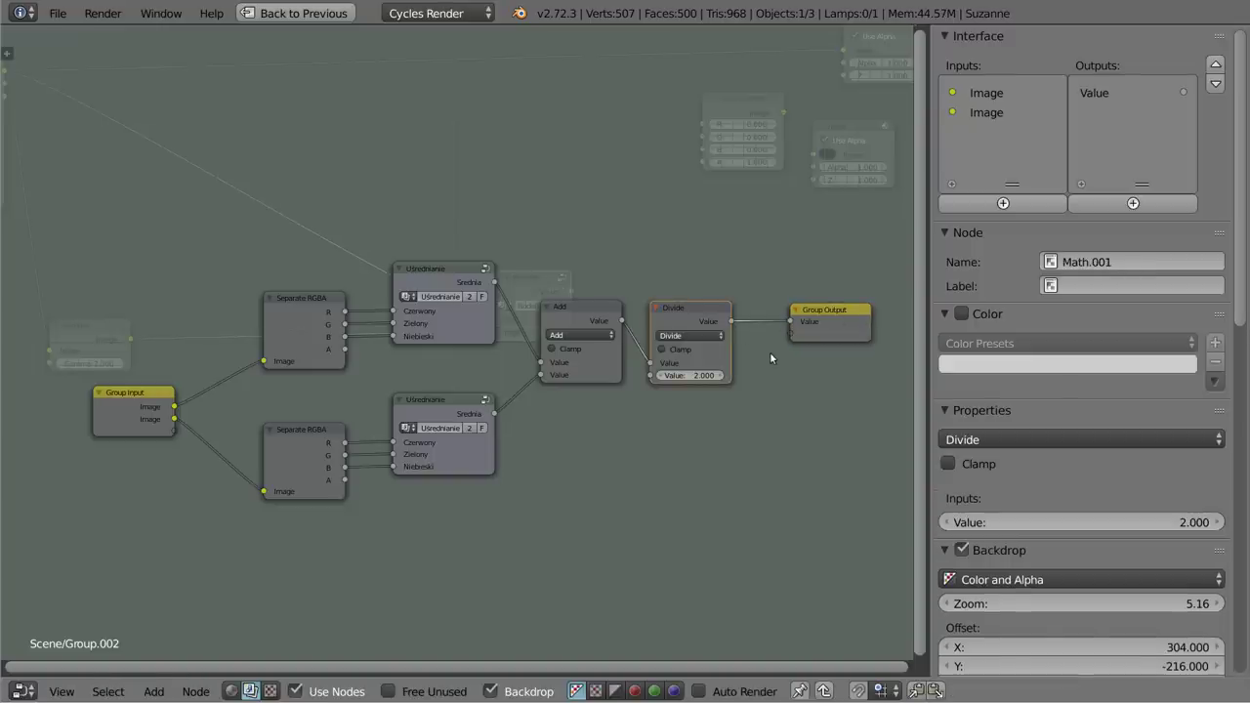
{"action": "left_click", "coordinate": [1094, 96]}
{"action": "left_click", "coordinate": [1069, 229]}
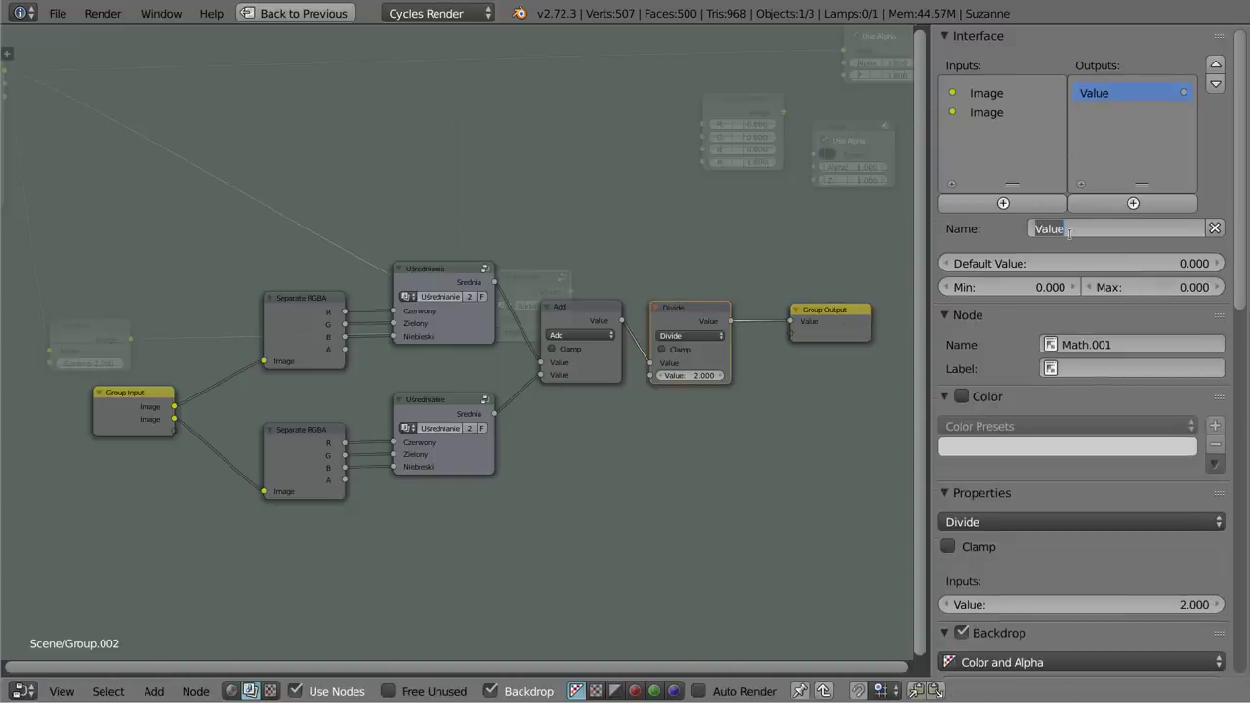
{"action": "type", "text": "Sre"}
{"action": "key", "text": "Return"}
- Give the Srednia output min -10000 and max 10000, then exit the group
{"action": "left_click", "coordinate": [1029, 287]}
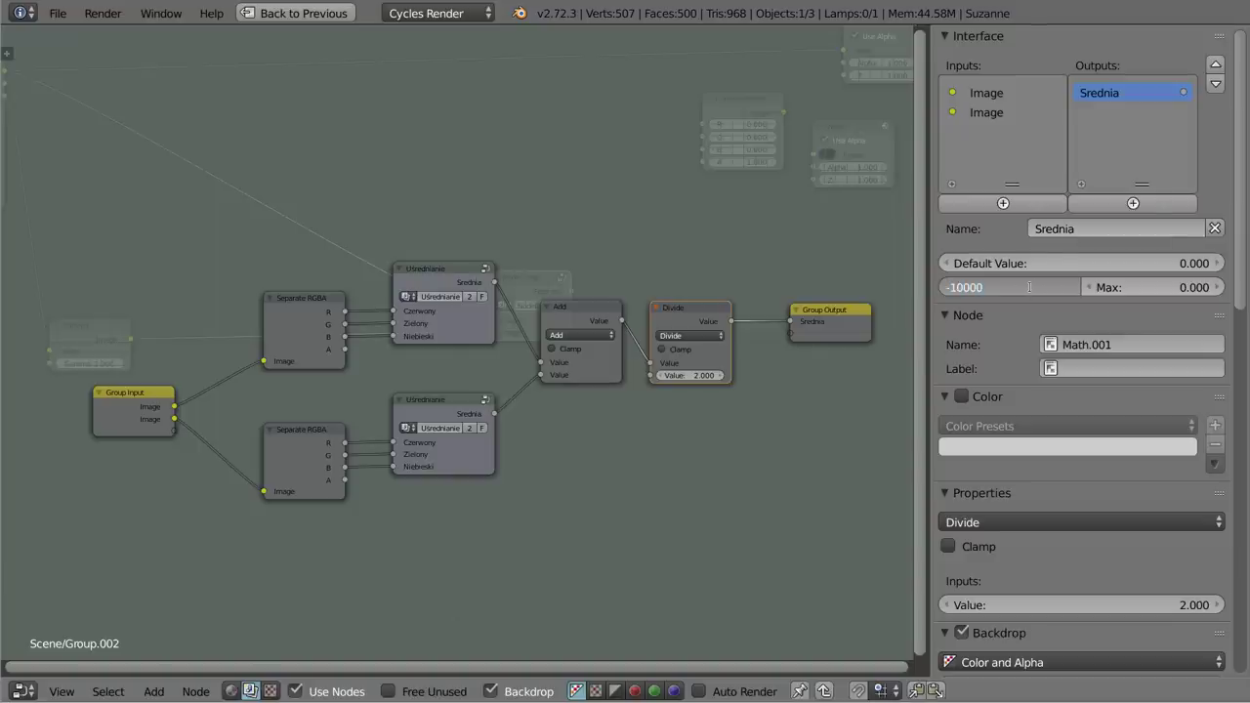
{"action": "key", "text": "Tab"}
{"action": "type", "text": "10000"}
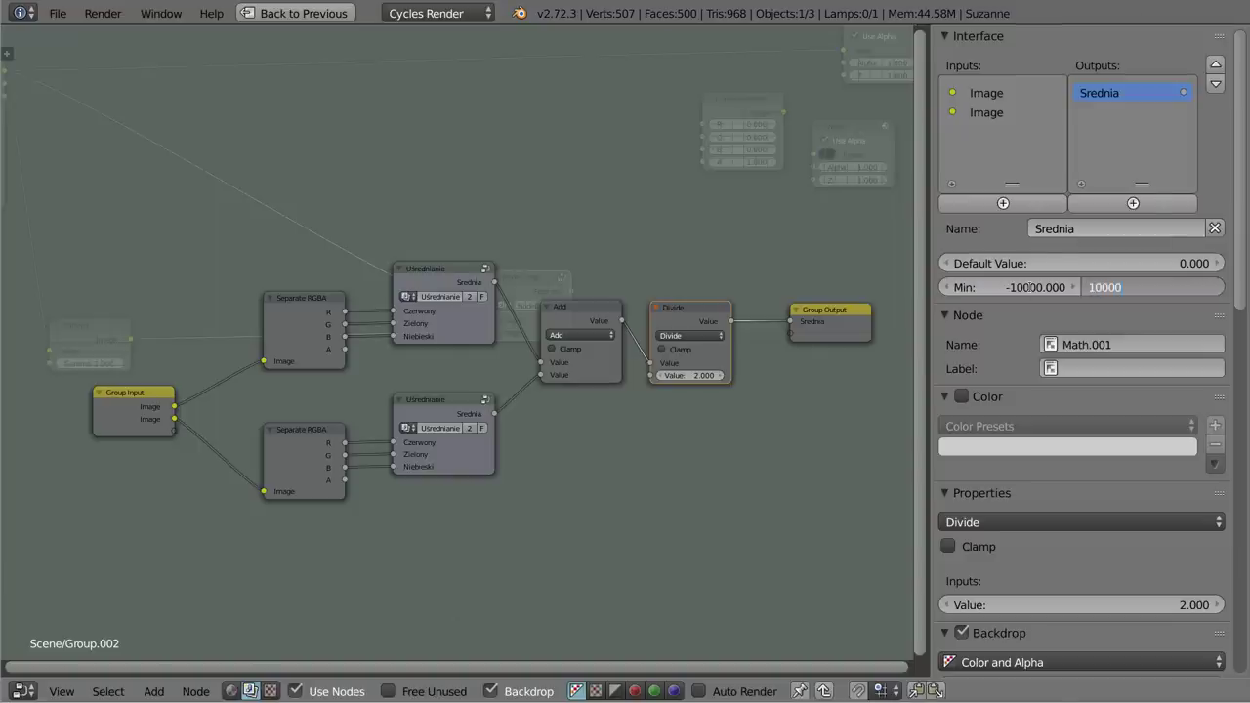
{"action": "key", "text": "Return"}
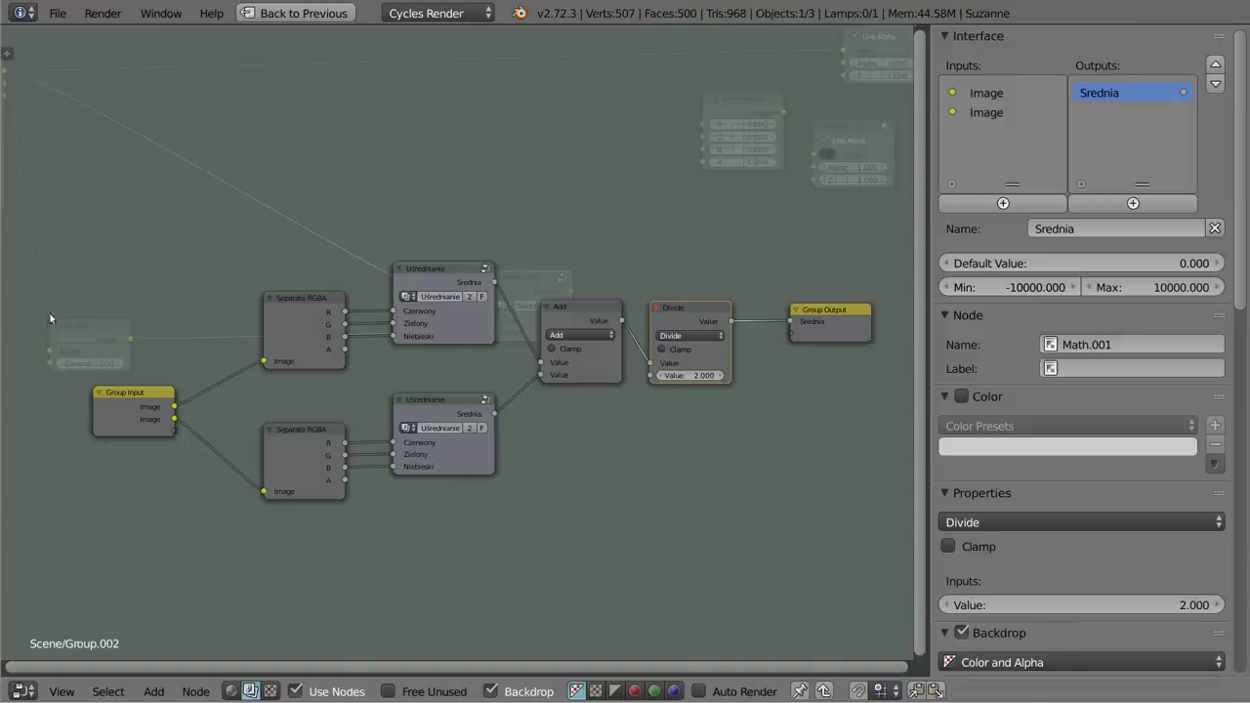
{"action": "left_click", "coordinate": [824, 312]}
{"action": "left_click", "coordinate": [700, 310]}
{"action": "left_click", "coordinate": [592, 308]}
{"action": "left_click", "coordinate": [688, 309]}
{"action": "key", "text": "Tab"}
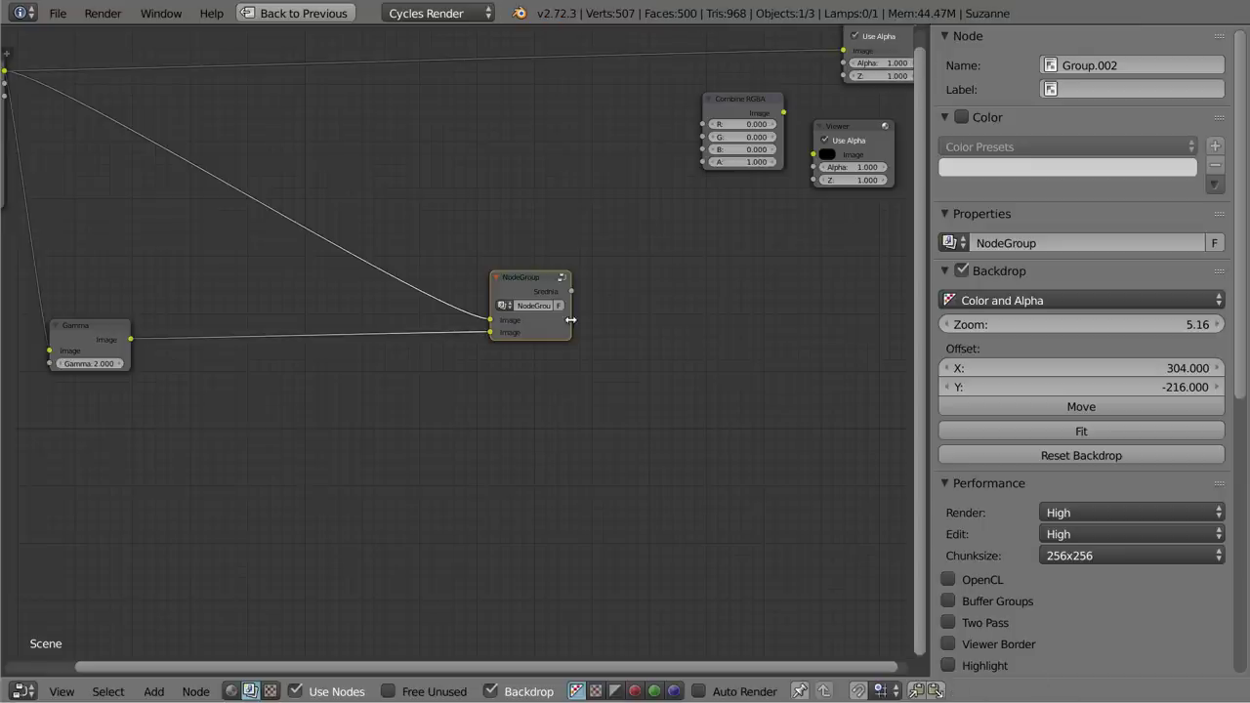
- Widen the NodeGroup node, inspect it and its nested Uśrednianie group, then return to the compositor
{"action": "left_click_drag", "start_coordinate": [570, 319], "coordinate": [620, 319]}
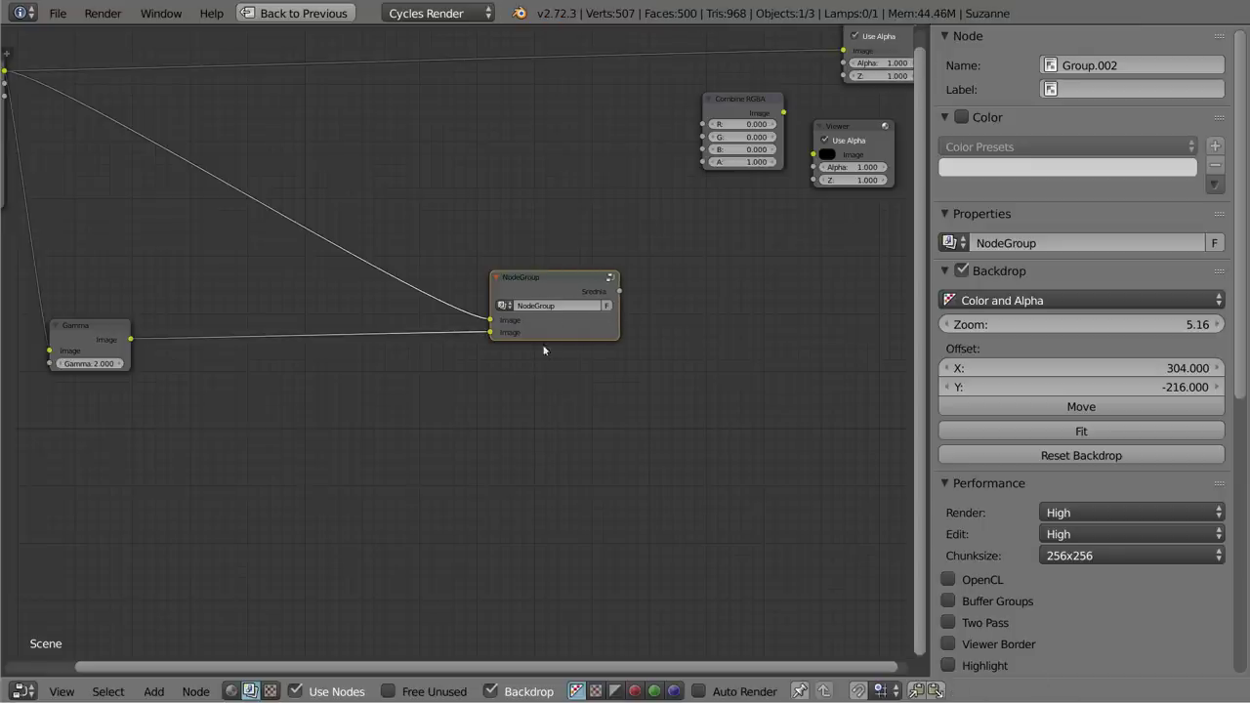
{"action": "key", "text": "Tab"}
{"action": "left_click", "coordinate": [434, 272]}
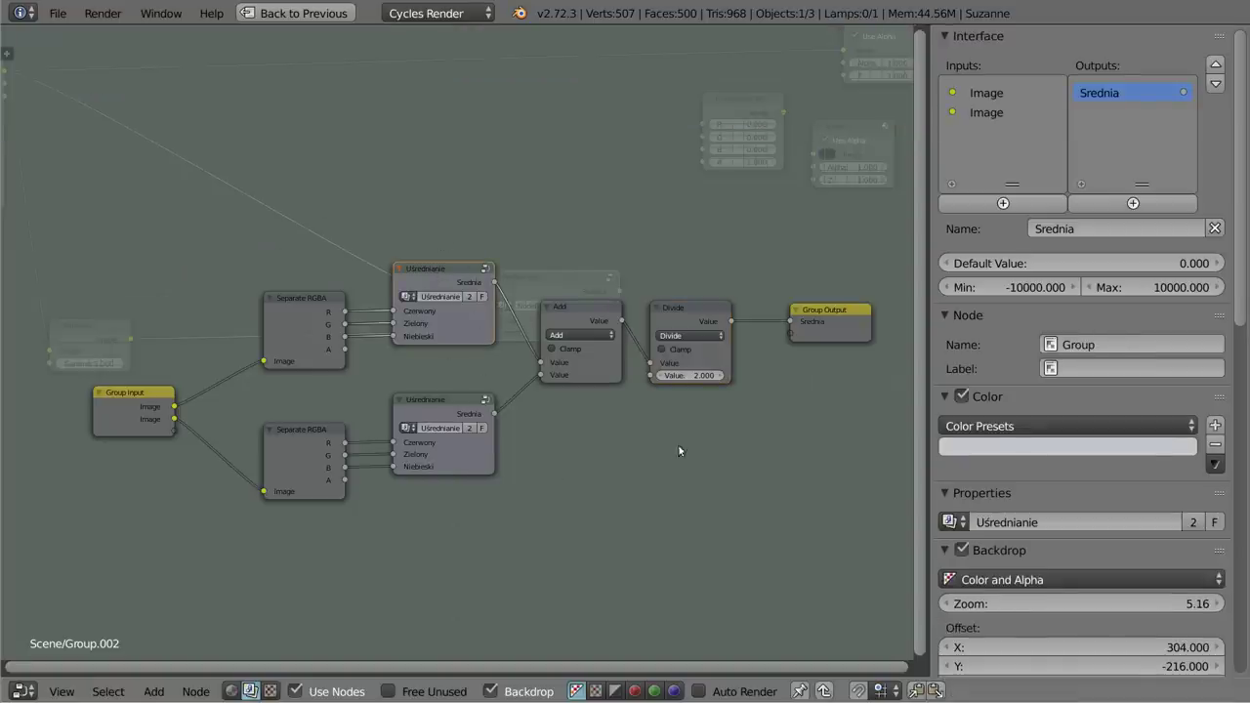
{"action": "key", "text": "Tab"}
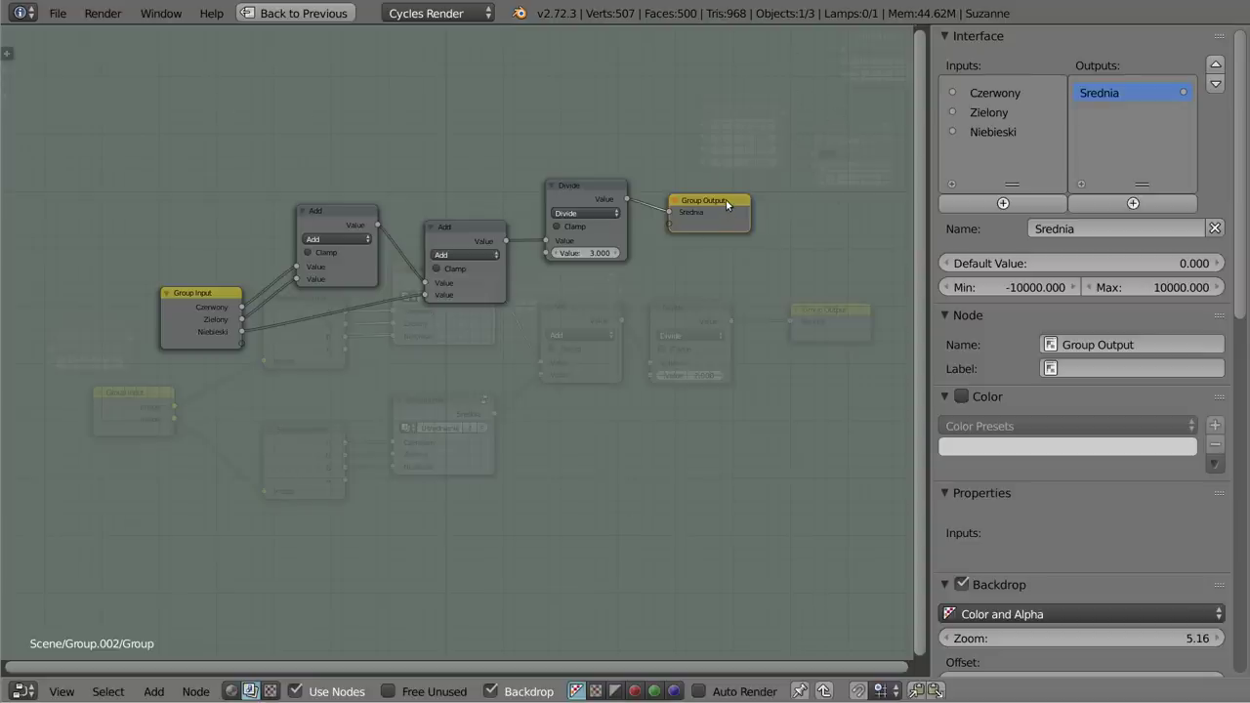
{"action": "key", "text": "Tab"}
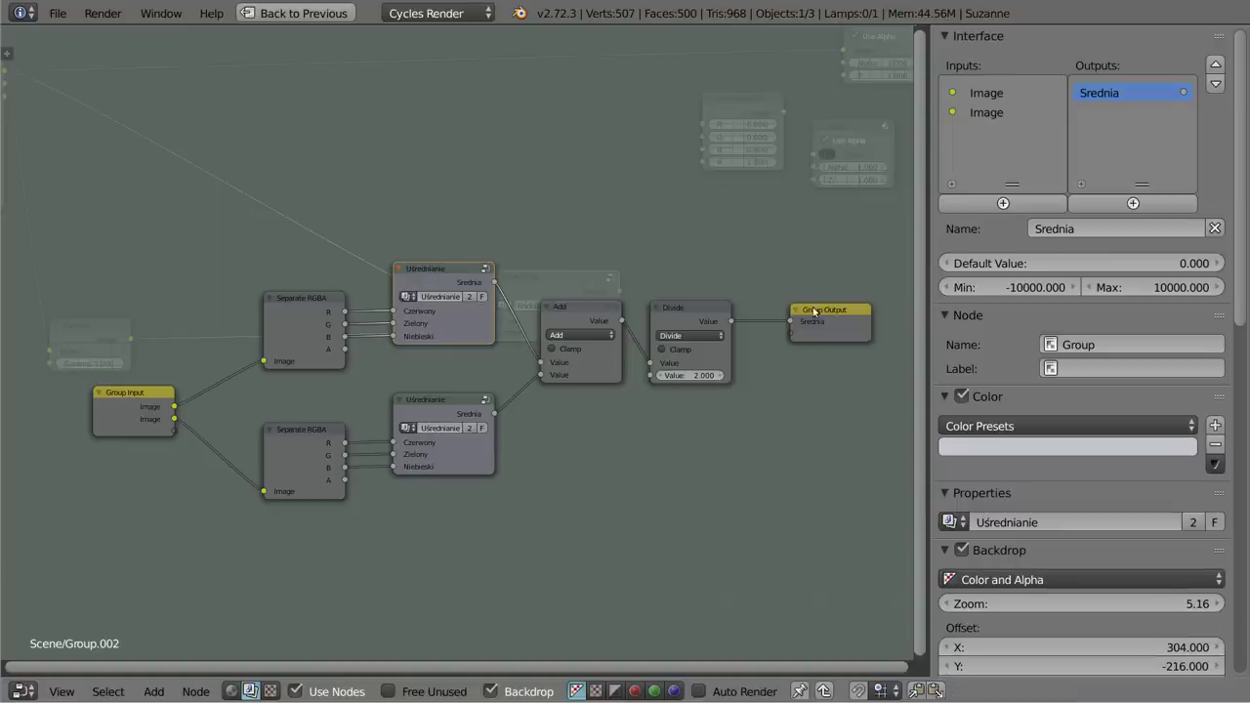
{"action": "left_click", "coordinate": [822, 312]}
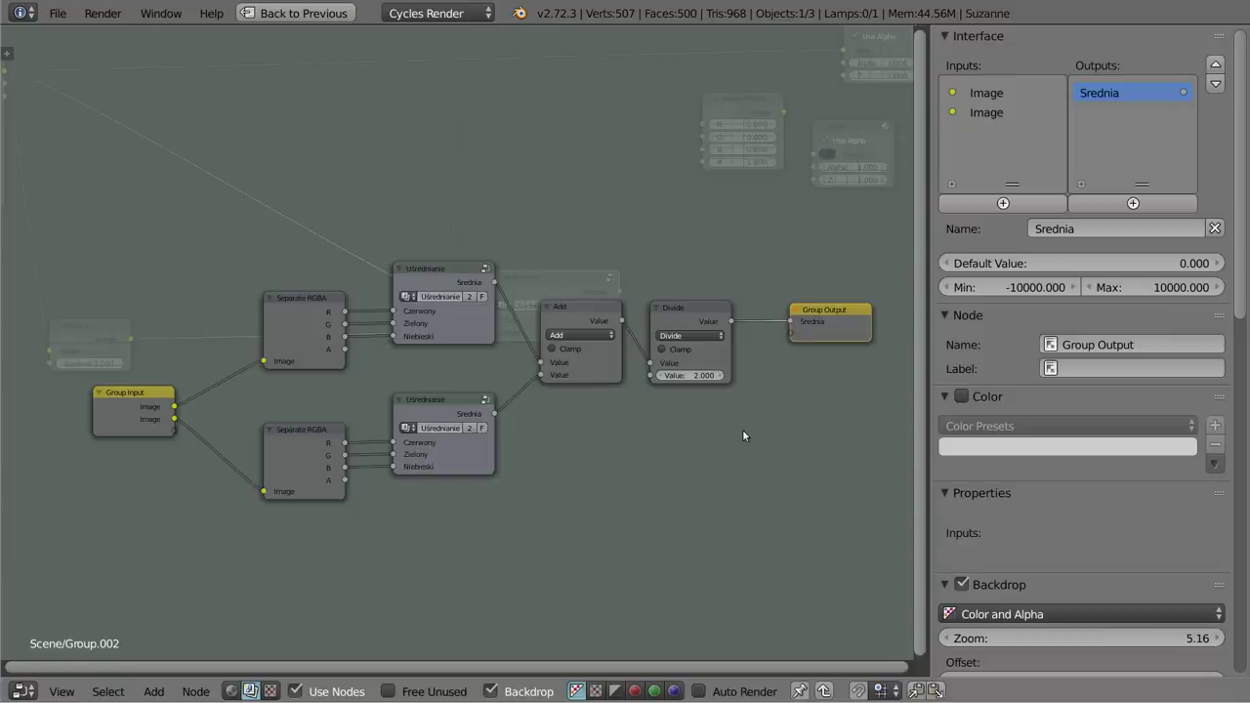
{"action": "key", "text": "Tab"}
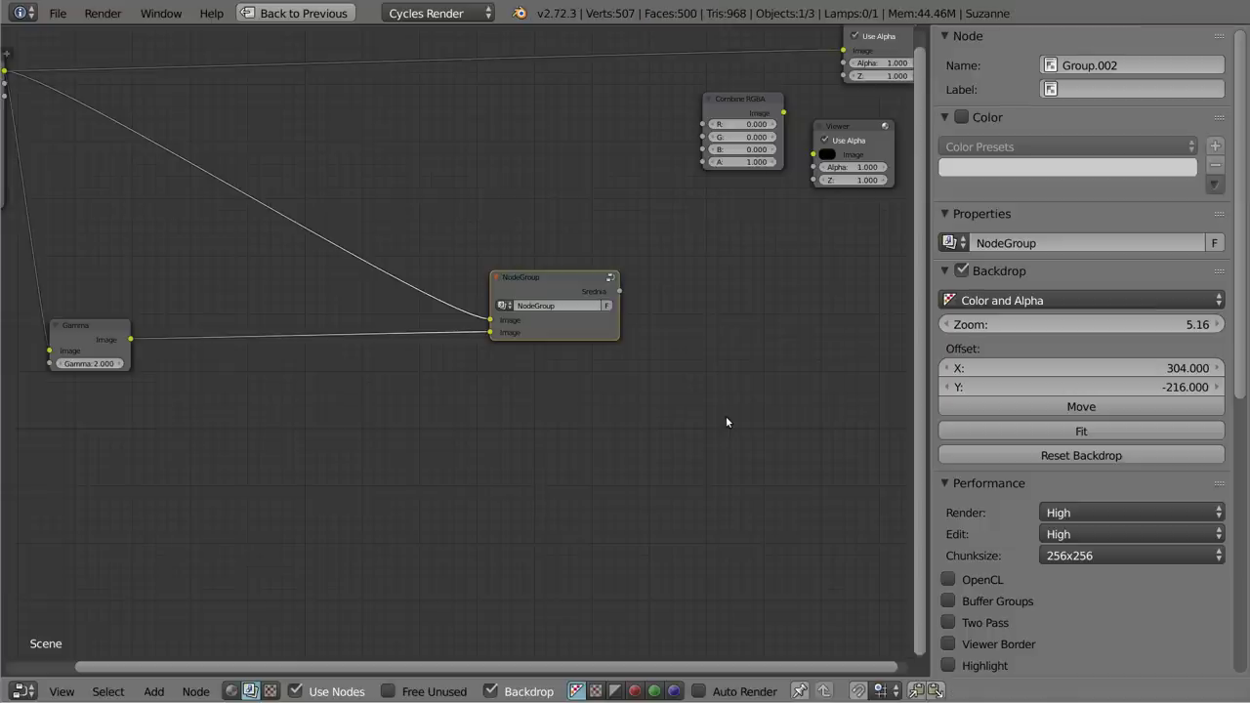
- Preview the Gamma, Render Layers and NodeGroup outputs, rearrange nodes, and delete Combine RGBA
{"action": "mouse_move", "coordinate": [550, 285]}
{"action": "left_mouse_down"}
{"action": "mouse_move", "coordinate": [326, 214]}
{"action": "mouse_move", "coordinate": [341, 204]}
{"action": "left_mouse_up"}
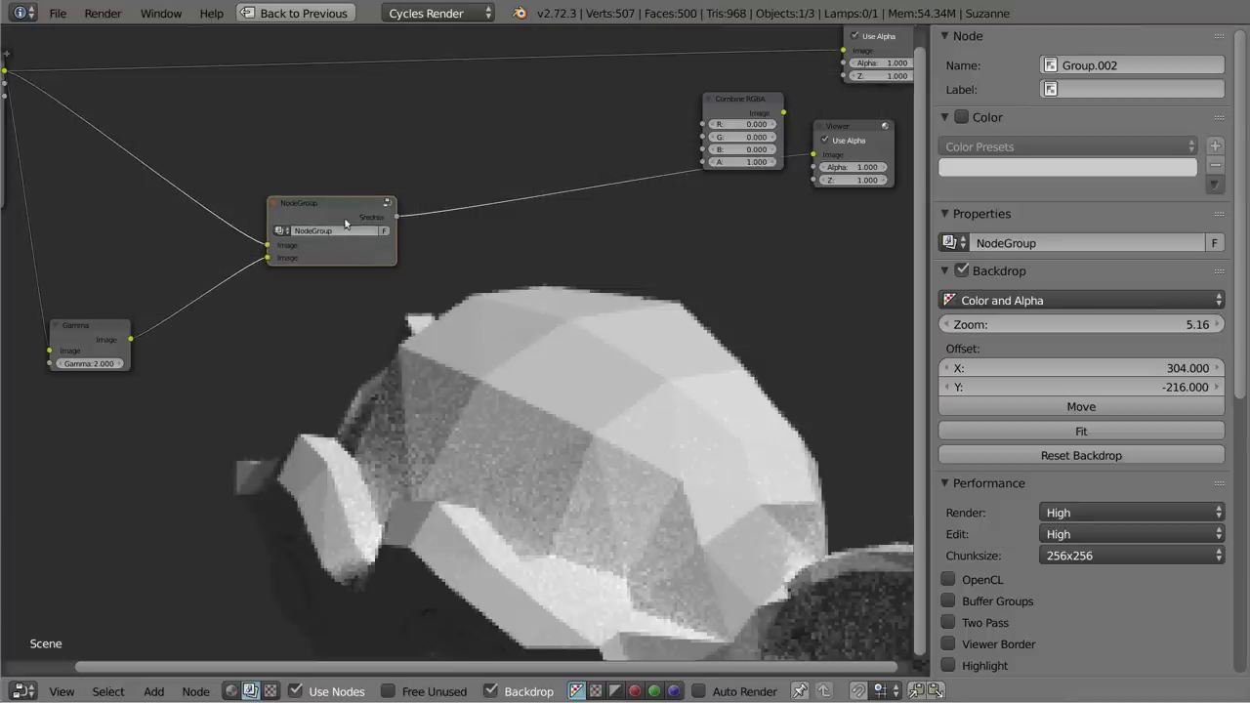
{"action": "scroll", "coordinate": [622, 308], "scroll_direction": "down", "scroll_amount": 2}
{"action": "left_click", "coordinate": [279, 329], "text": "ctrl+shift"}
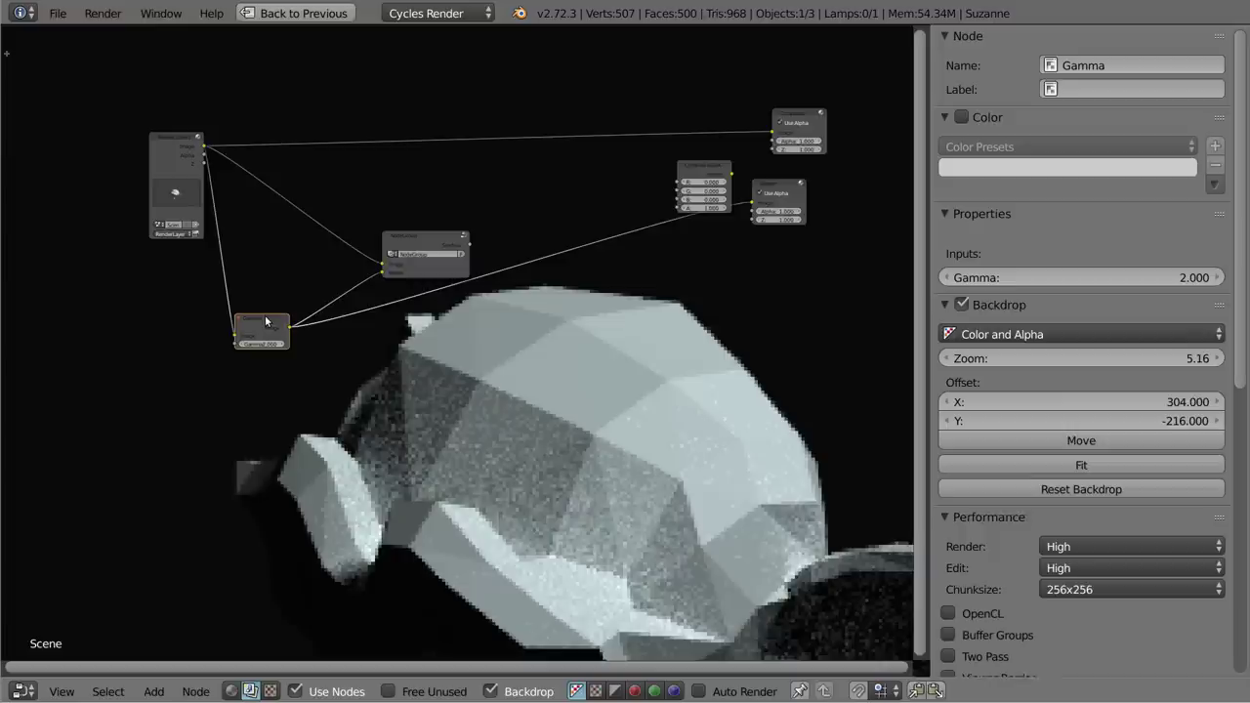
{"action": "left_click", "coordinate": [168, 153], "text": "ctrl+shift"}
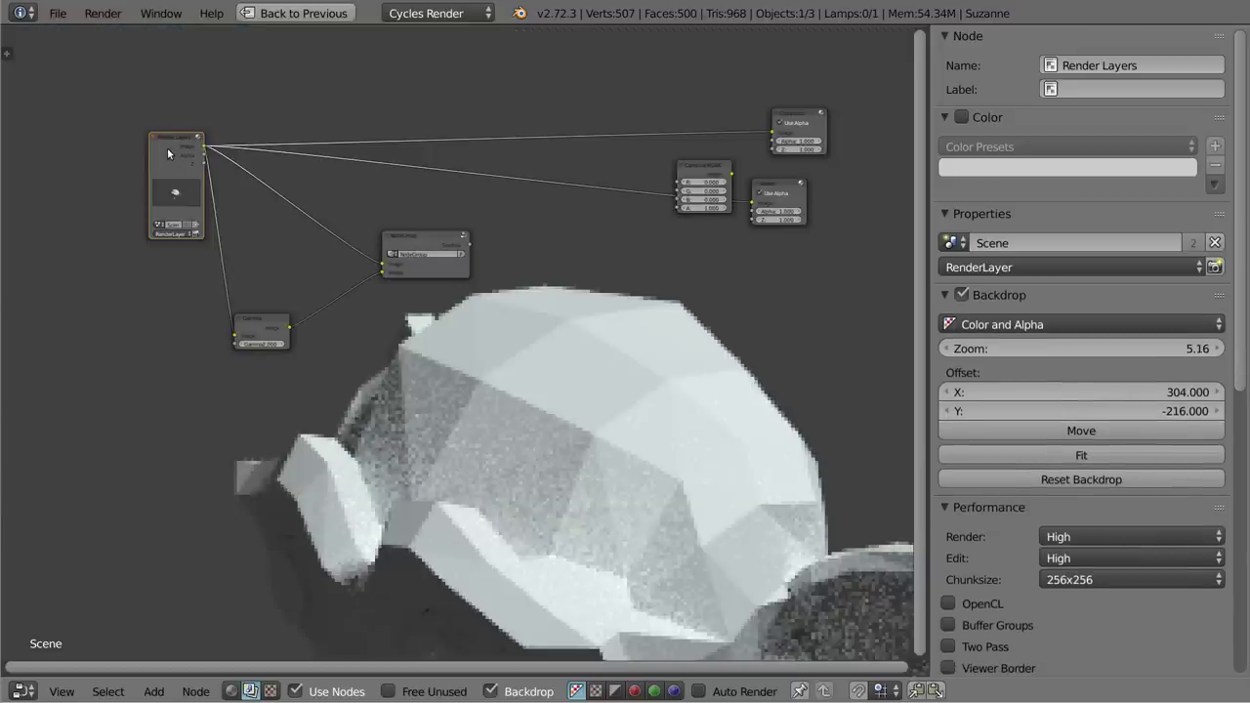
{"action": "left_click", "coordinate": [429, 238], "text": "ctrl+shift"}
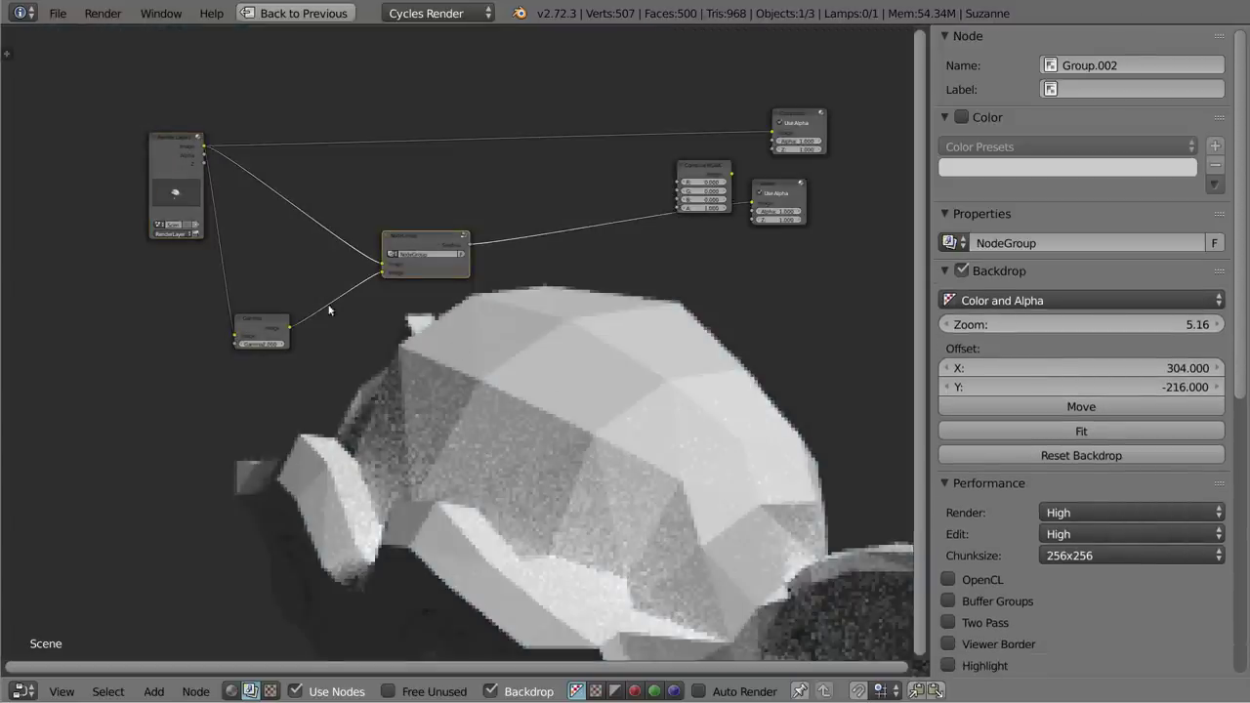
{"action": "left_click_drag", "start_coordinate": [262, 323], "coordinate": [298, 287]}
{"action": "left_click_drag", "start_coordinate": [426, 240], "coordinate": [437, 215]}
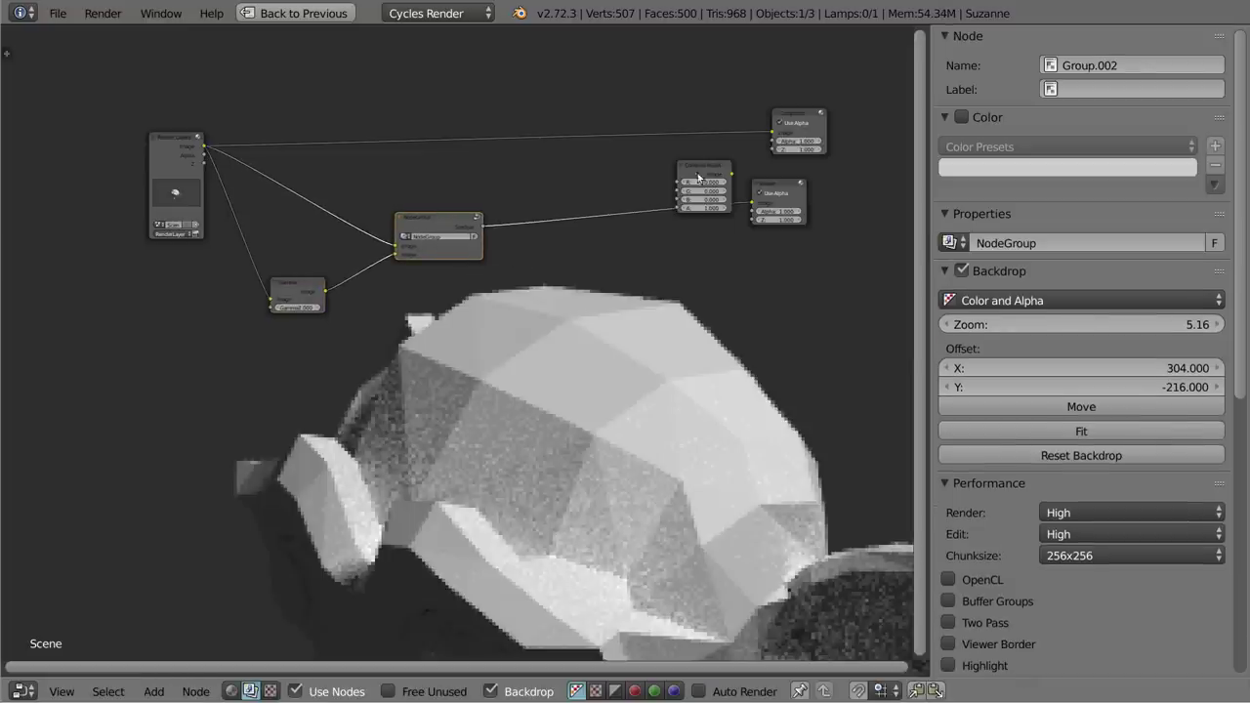
{"action": "left_click", "coordinate": [698, 177]}
{"action": "key", "text": "ctrl+x"}
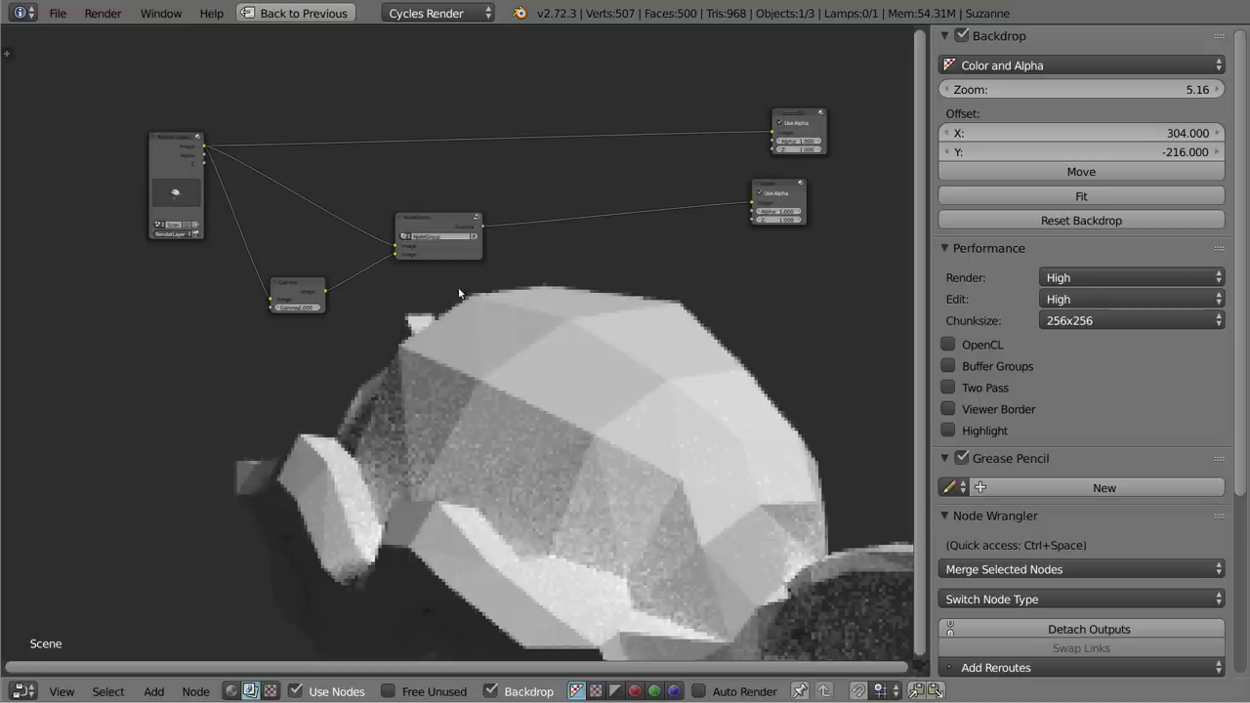
- Rename the node group to 'Srednia z obrazków' and start saving the file
{"action": "scroll", "coordinate": [407, 236], "scroll_direction": "up", "scroll_amount": 4}
{"action": "left_click", "coordinate": [450, 232]}
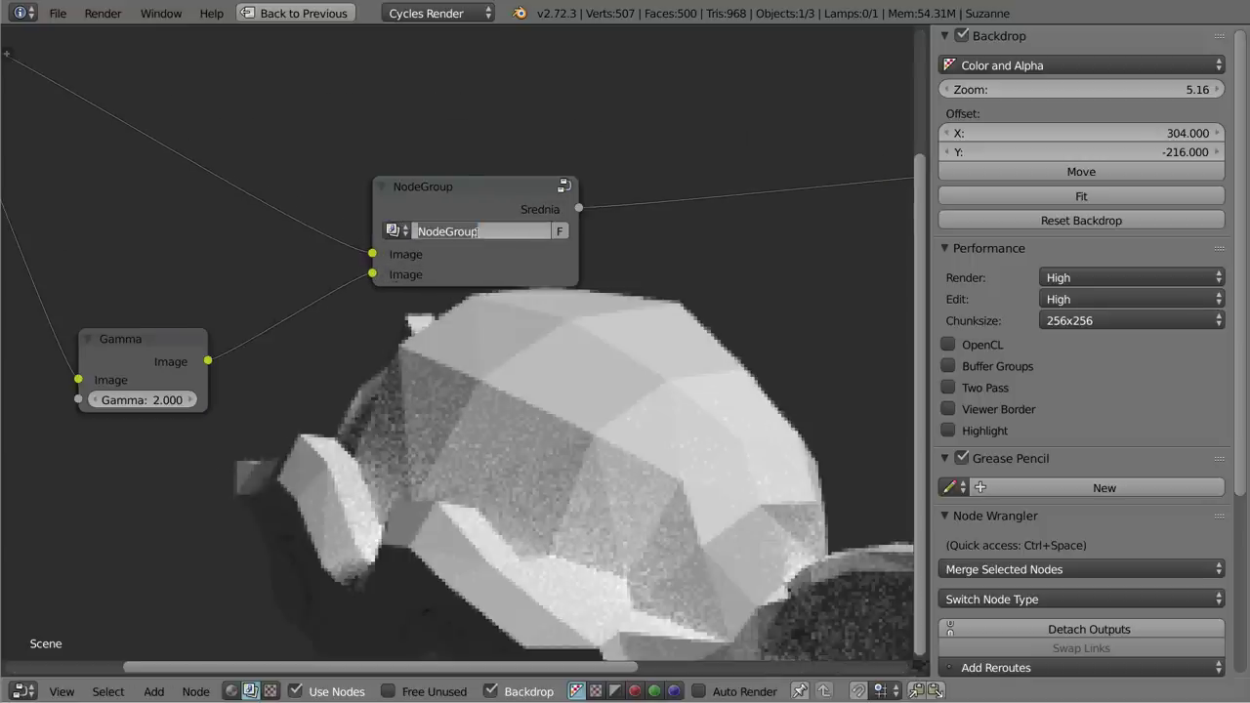
{"action": "type", "text": "Sred"}
{"action": "key", "text": "BackSpace"}
{"action": "key", "text": "BackSpace"}
{"action": "type", "text": "dnia"}
{"action": "type", "text": "opra"}
{"action": "type", "text": "w"}
{"action": "key", "text": "Return"}
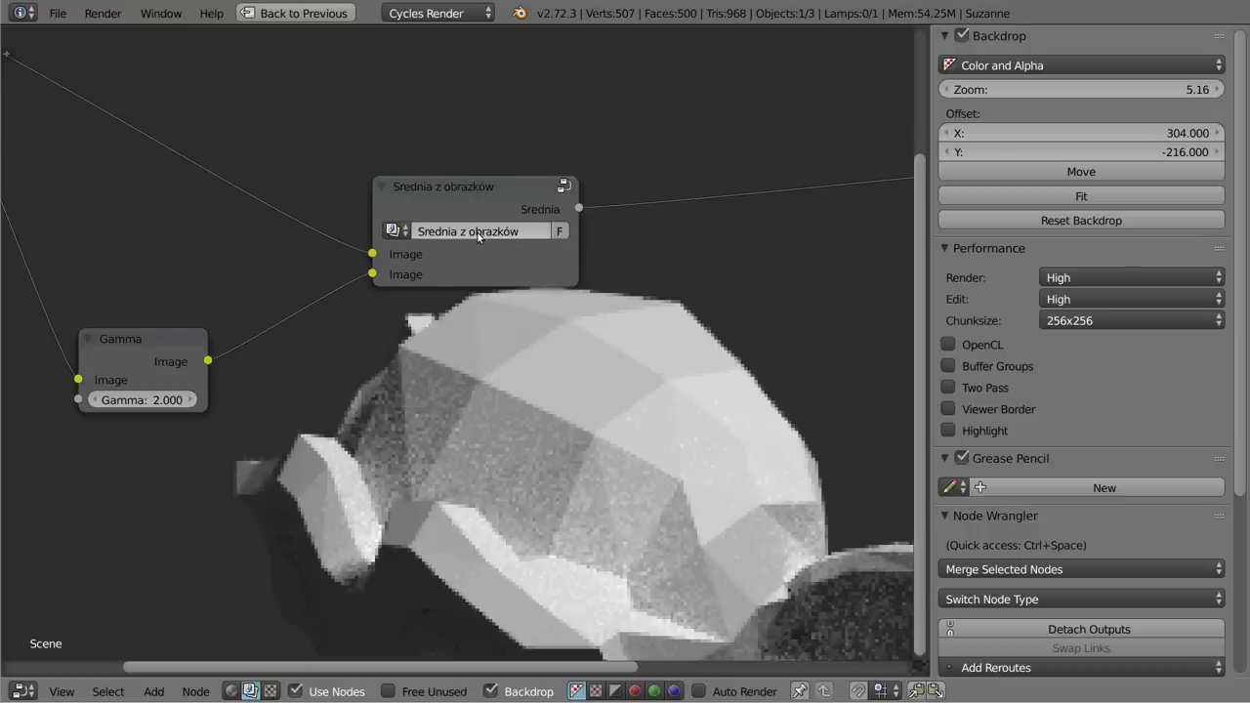
{"action": "key", "text": "ctrl+s"}
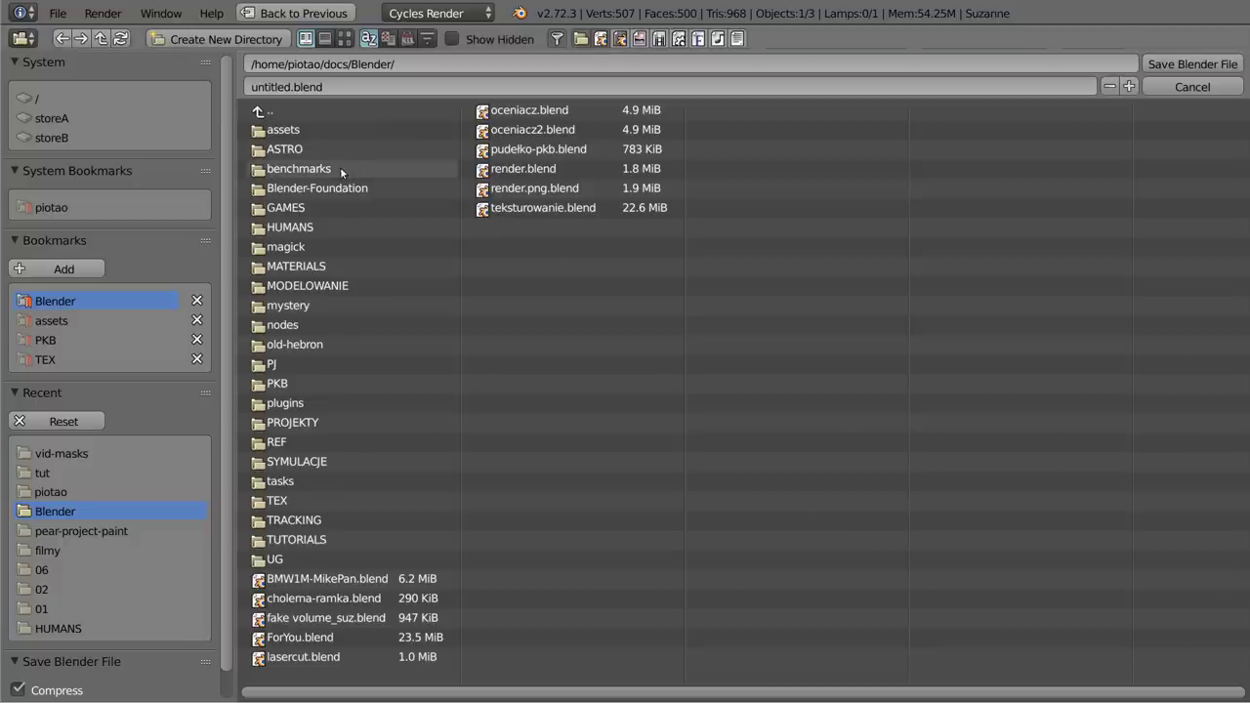
- Save the file as średnia.blend in the nodes folder
{"action": "left_click", "coordinate": [313, 86]}
{"action": "type", "text": "średnia"}
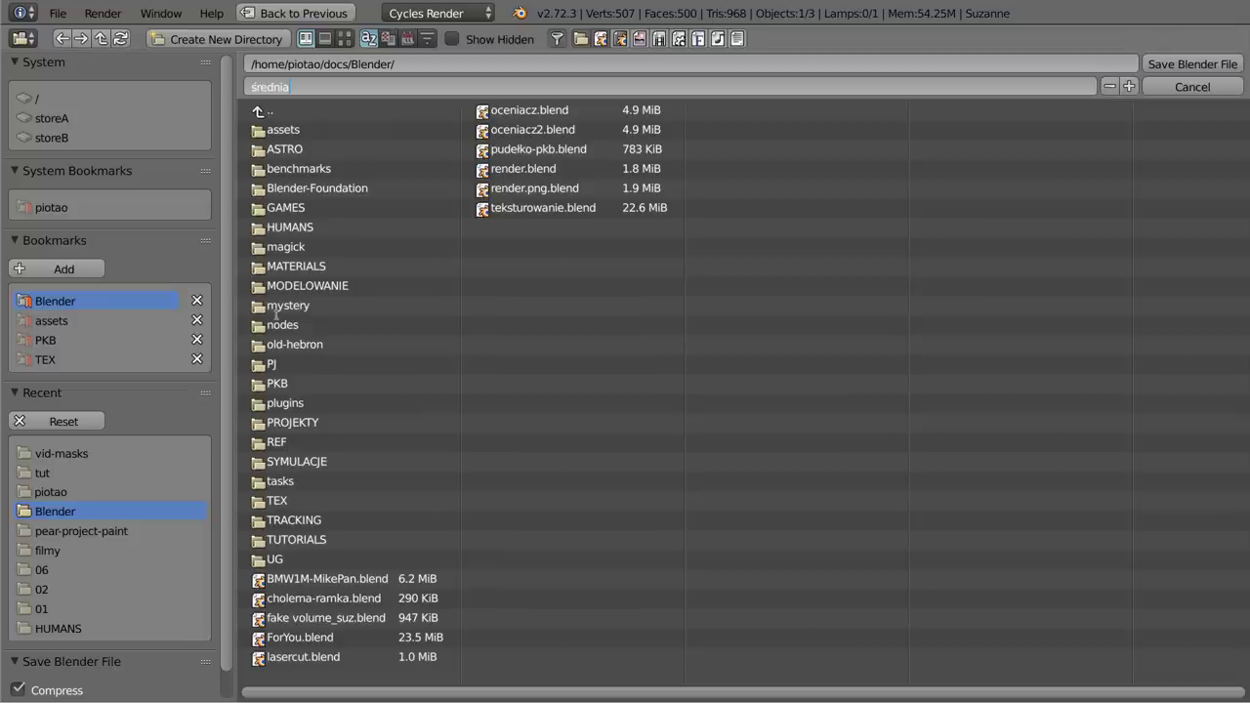
{"action": "key", "text": "Return"}
{"action": "left_click", "coordinate": [281, 324]}
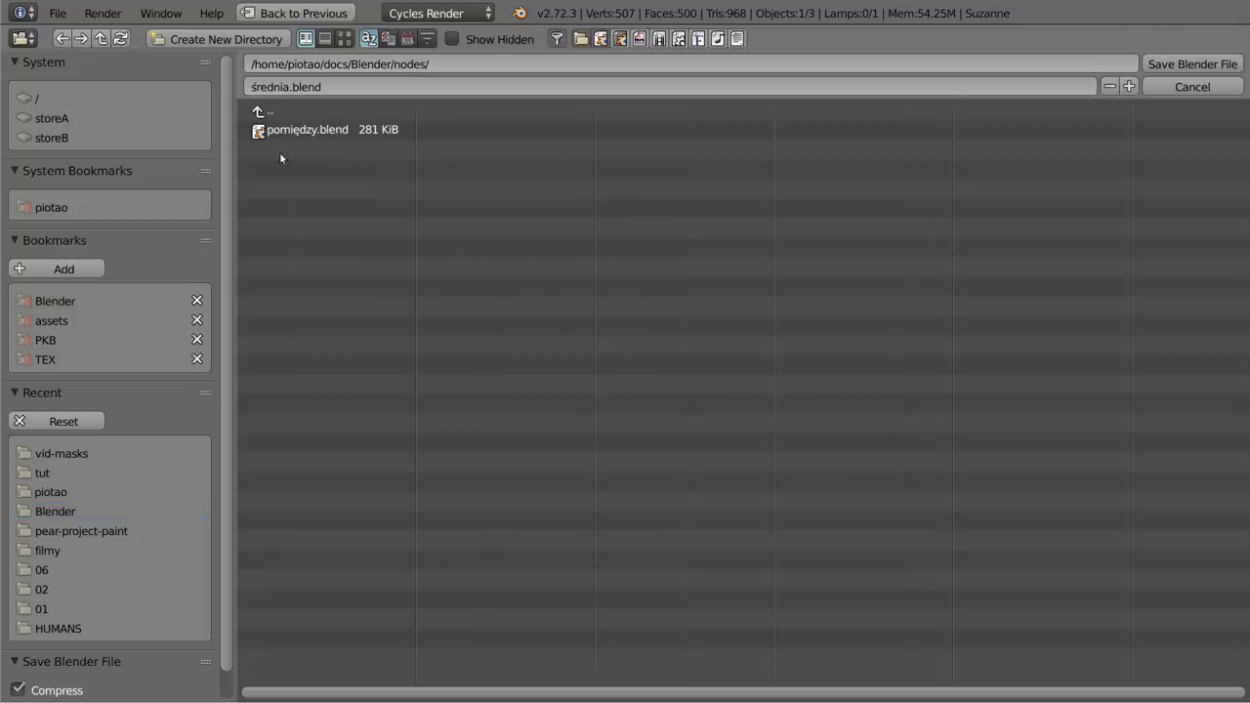
{"action": "left_click", "coordinate": [1173, 63]}
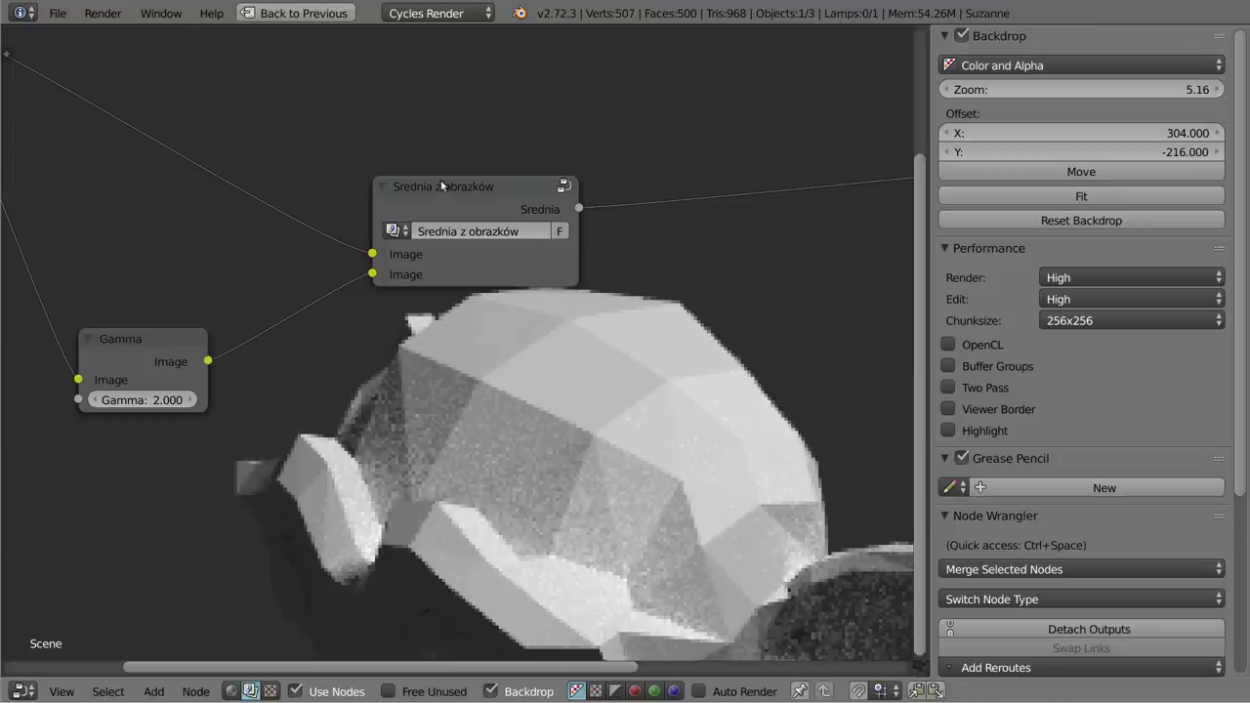
- Load a fresh start-up file and switch the main area to the Node Editor
{"action": "scroll", "coordinate": [501, 320], "scroll_direction": "down", "scroll_amount": 2}
{"action": "scroll", "coordinate": [450, 269], "scroll_direction": "down", "scroll_amount": 2}
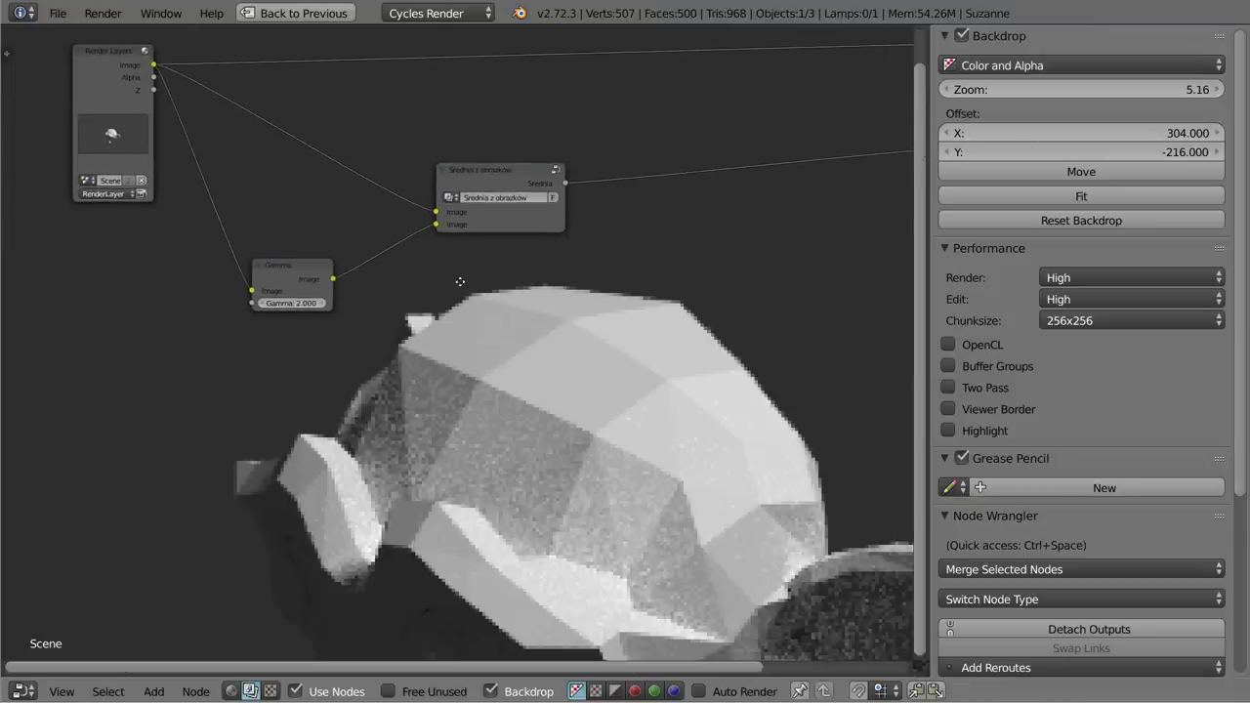
{"action": "key", "text": "ctrl+n"}
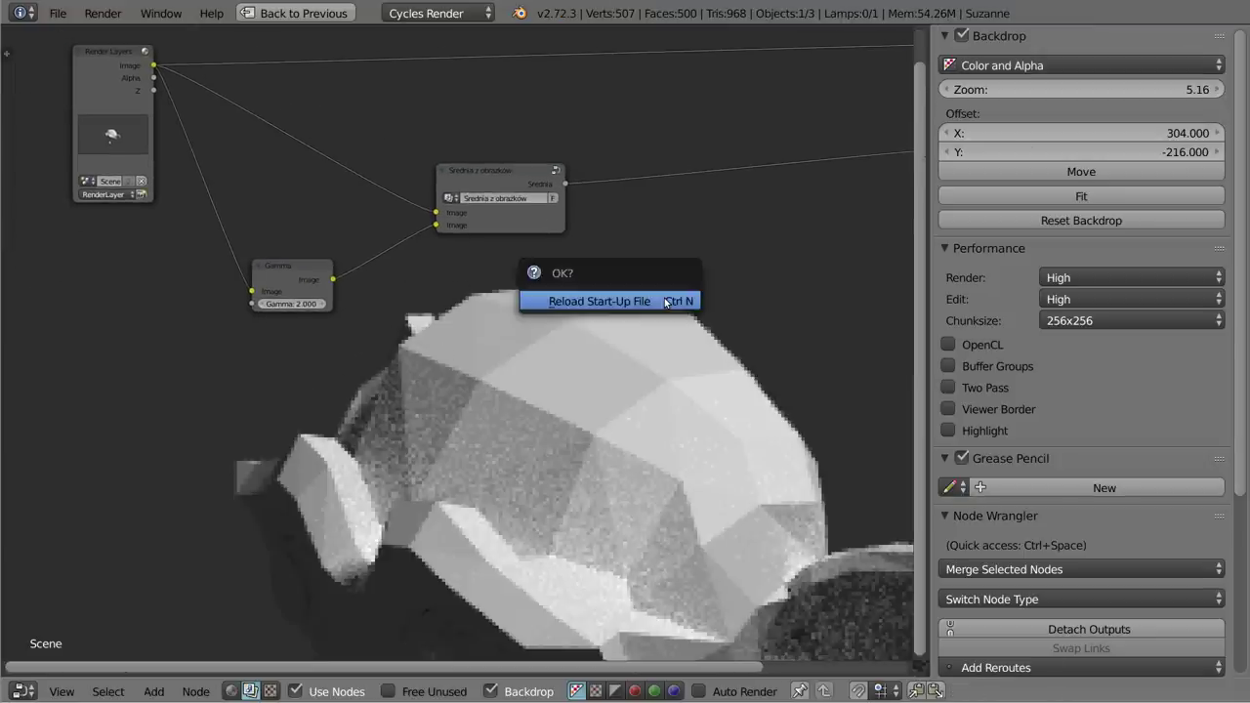
{"action": "left_click", "coordinate": [665, 303]}
{"action": "key", "text": "shift+F3"}
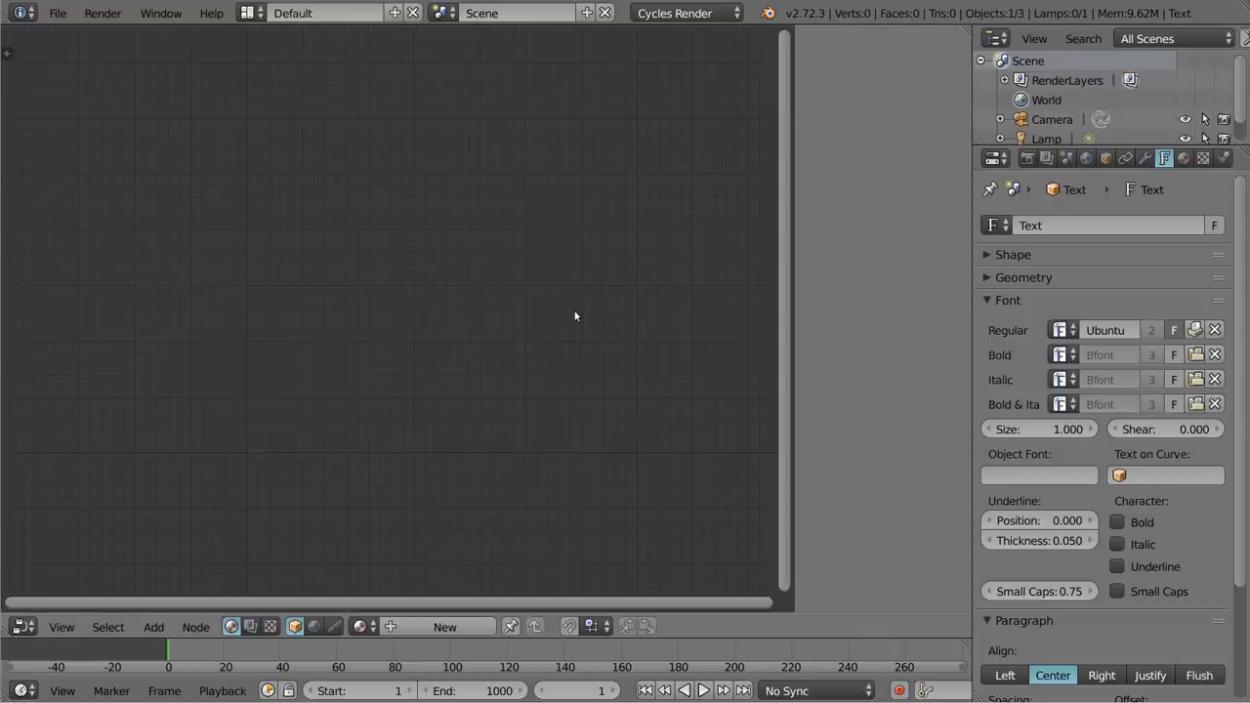
- Turn on compositing nodes in the new file, shift the Composite node right, and open Append
{"action": "key", "text": "shift+a"}
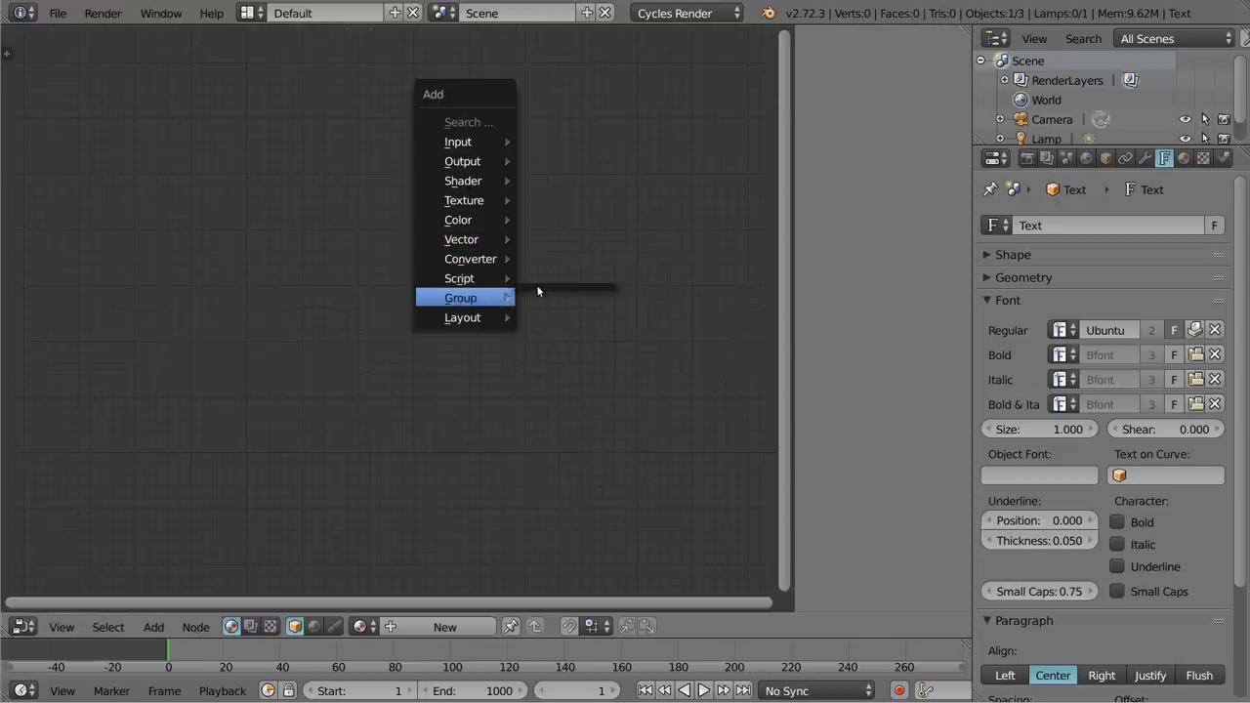
{"action": "left_click", "coordinate": [251, 627]}
{"action": "left_click", "coordinate": [295, 627]}
{"action": "key", "text": "shift+a"}
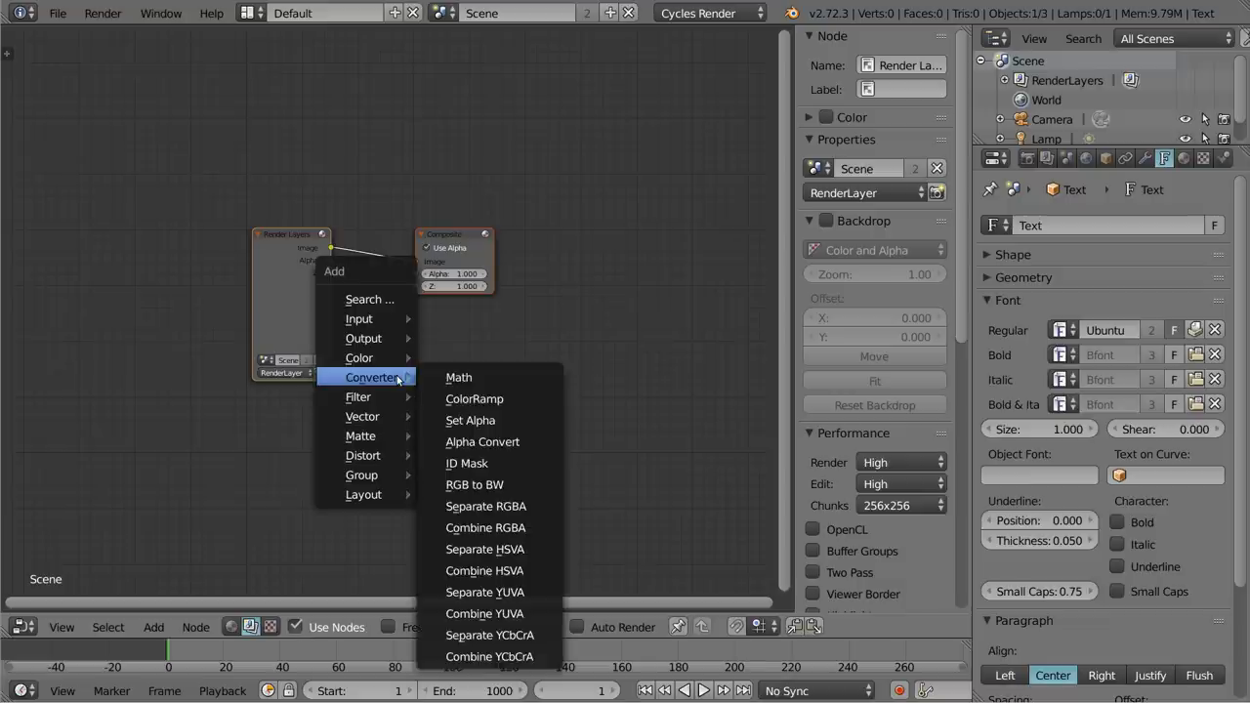
{"action": "mouse_move", "coordinate": [362, 475]}
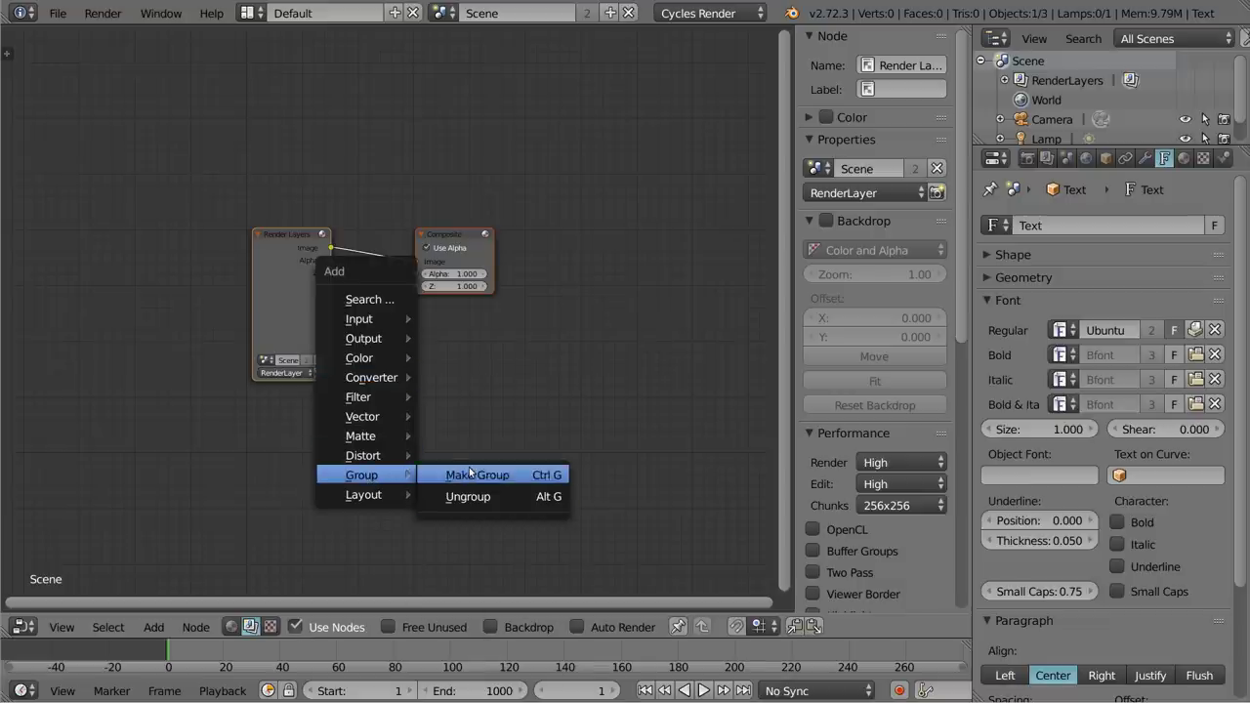
{"action": "left_click_drag", "start_coordinate": [458, 235], "coordinate": [480, 220]}
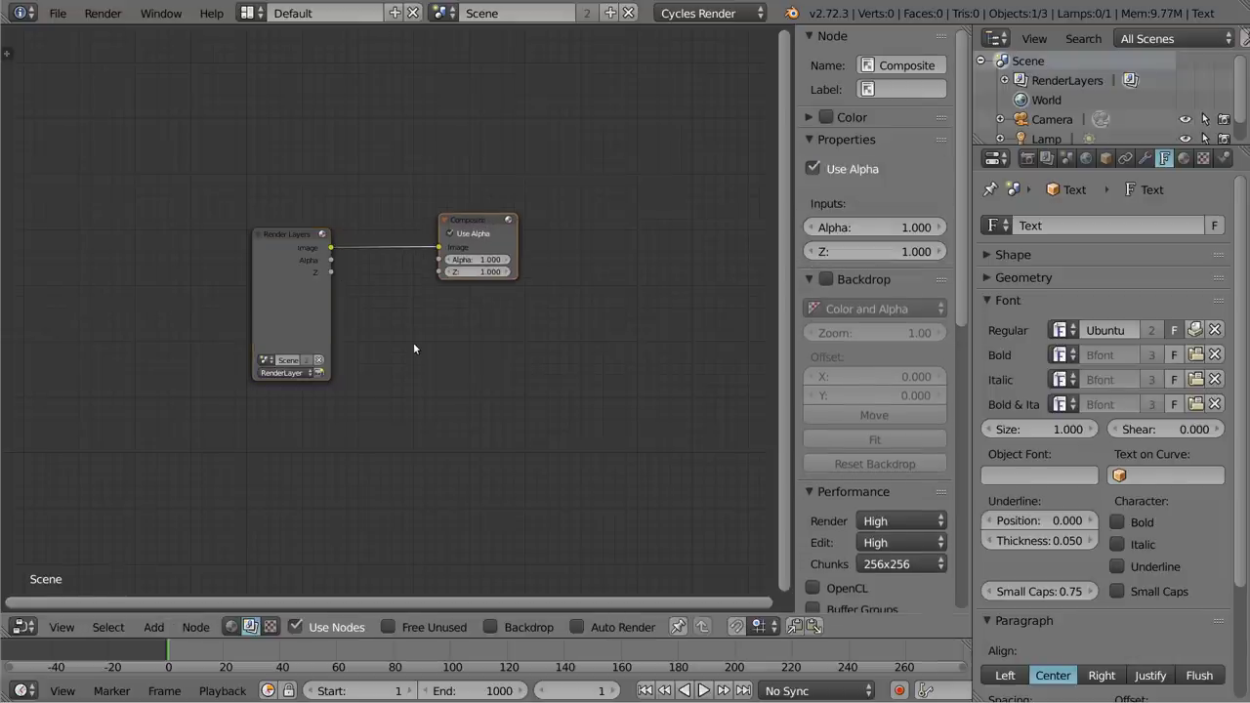
{"action": "key", "text": "shift+F1"}
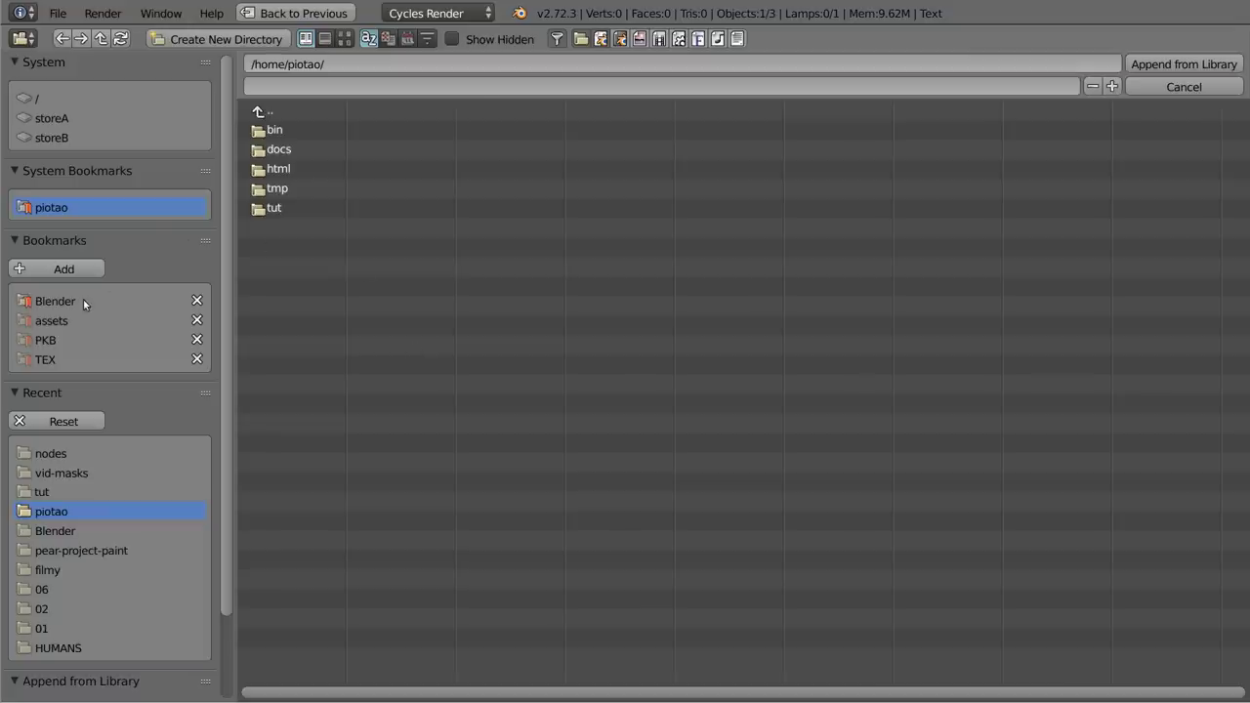
- Browse to nodes/średnia.blend/NodeTree and append the 'Srednia z obrazków' node group
{"action": "left_click", "coordinate": [83, 301]}
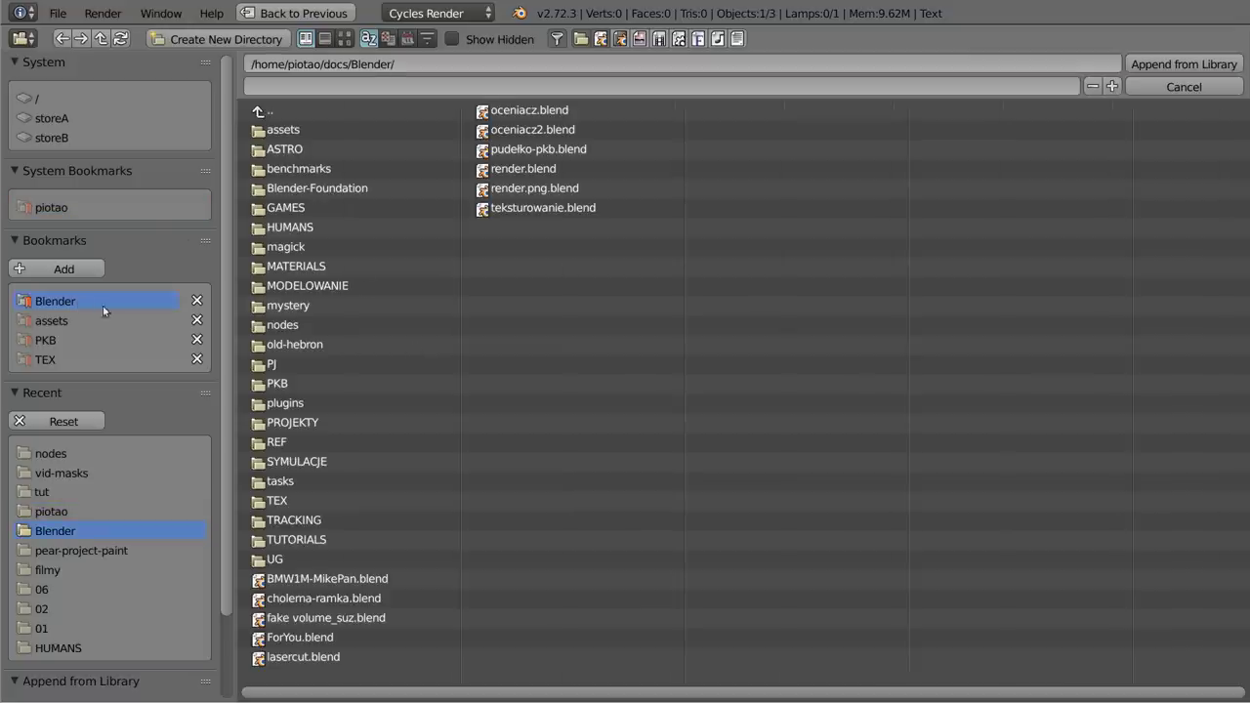
{"action": "left_click", "coordinate": [284, 327]}
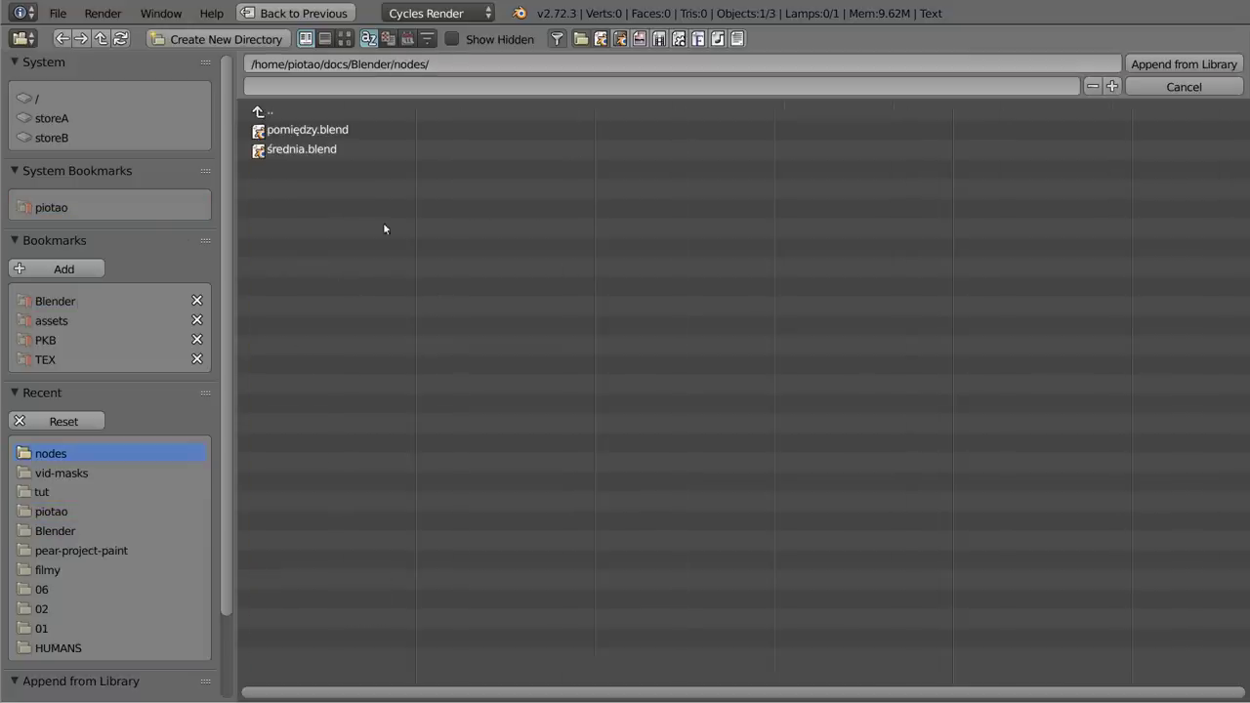
{"action": "left_click", "coordinate": [305, 151]}
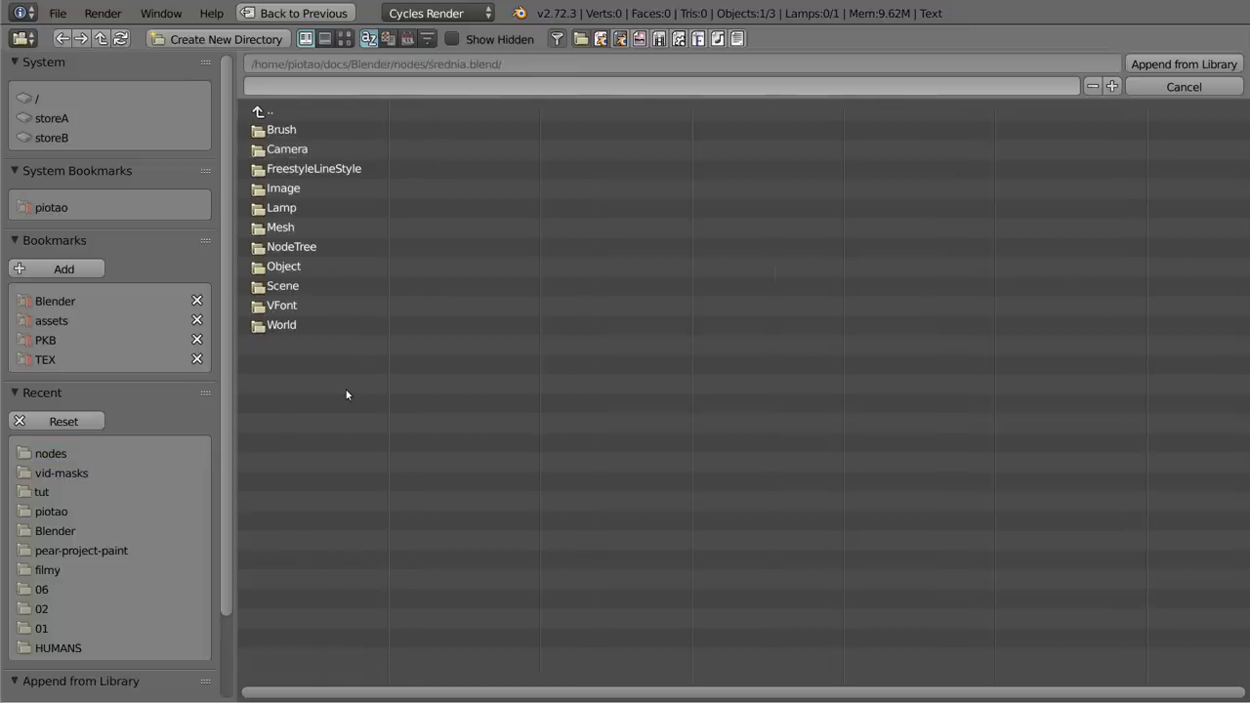
{"action": "left_click", "coordinate": [306, 248]}
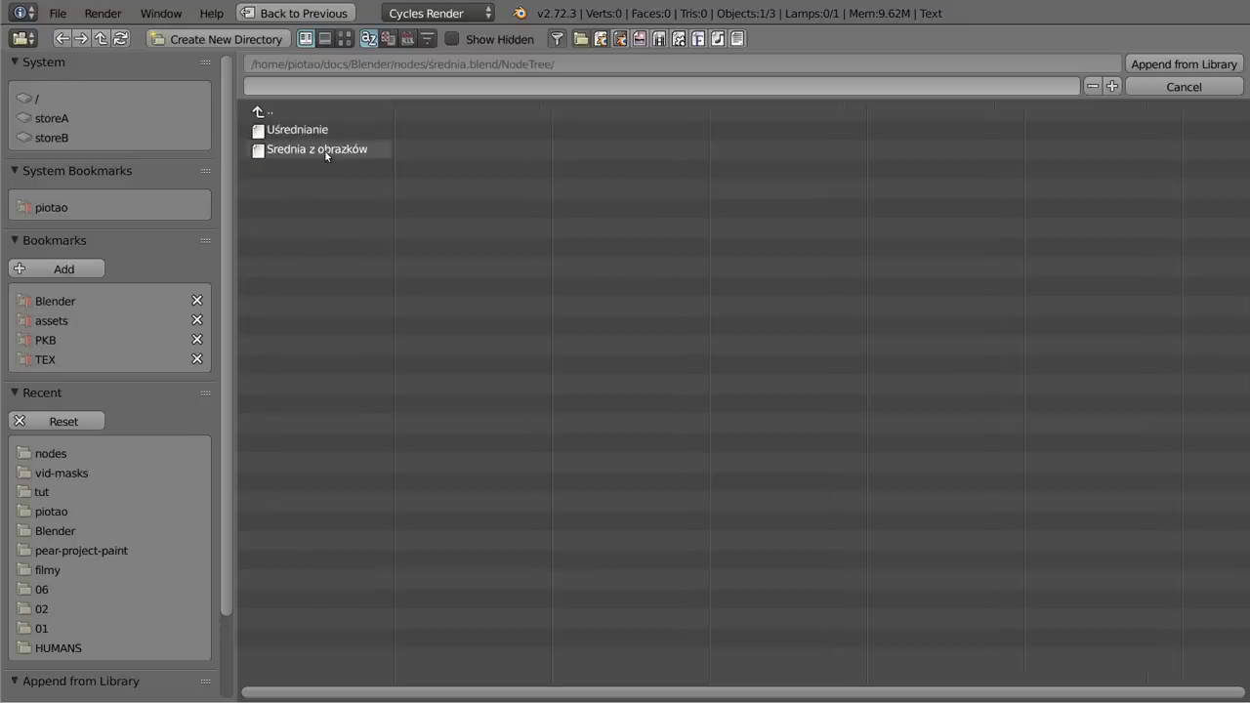
{"action": "left_click", "coordinate": [276, 113]}
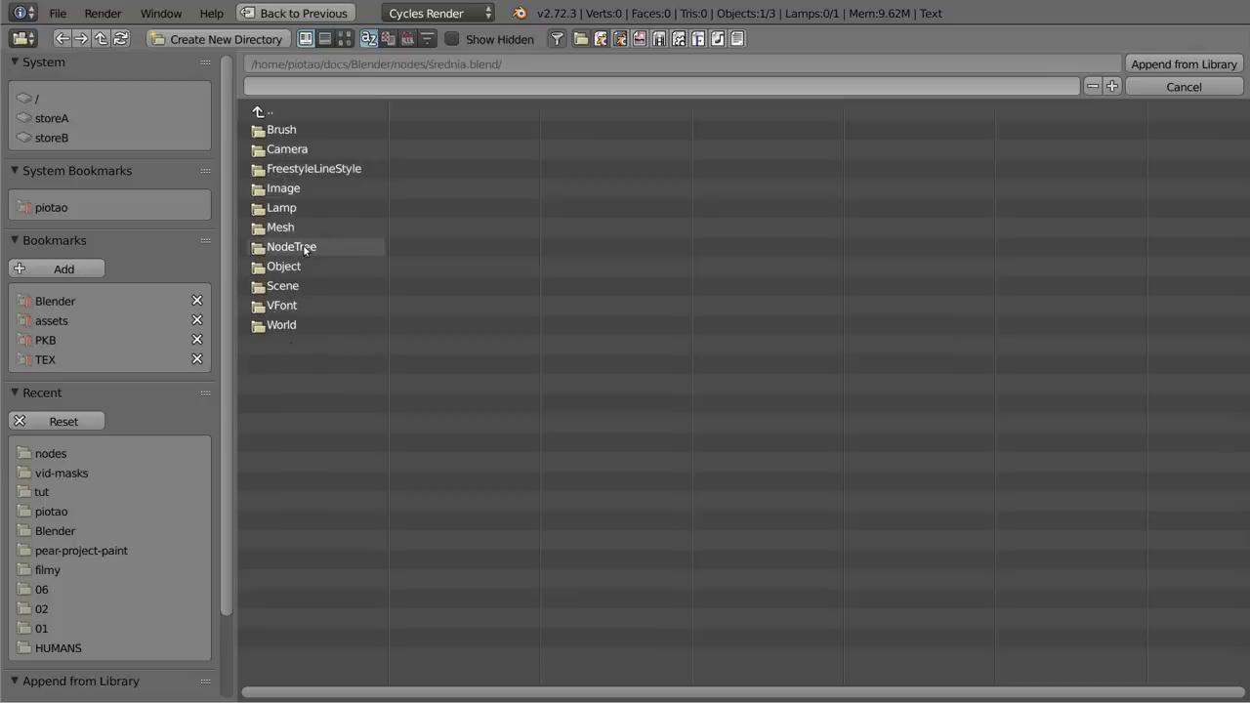
{"action": "left_click", "coordinate": [305, 251]}
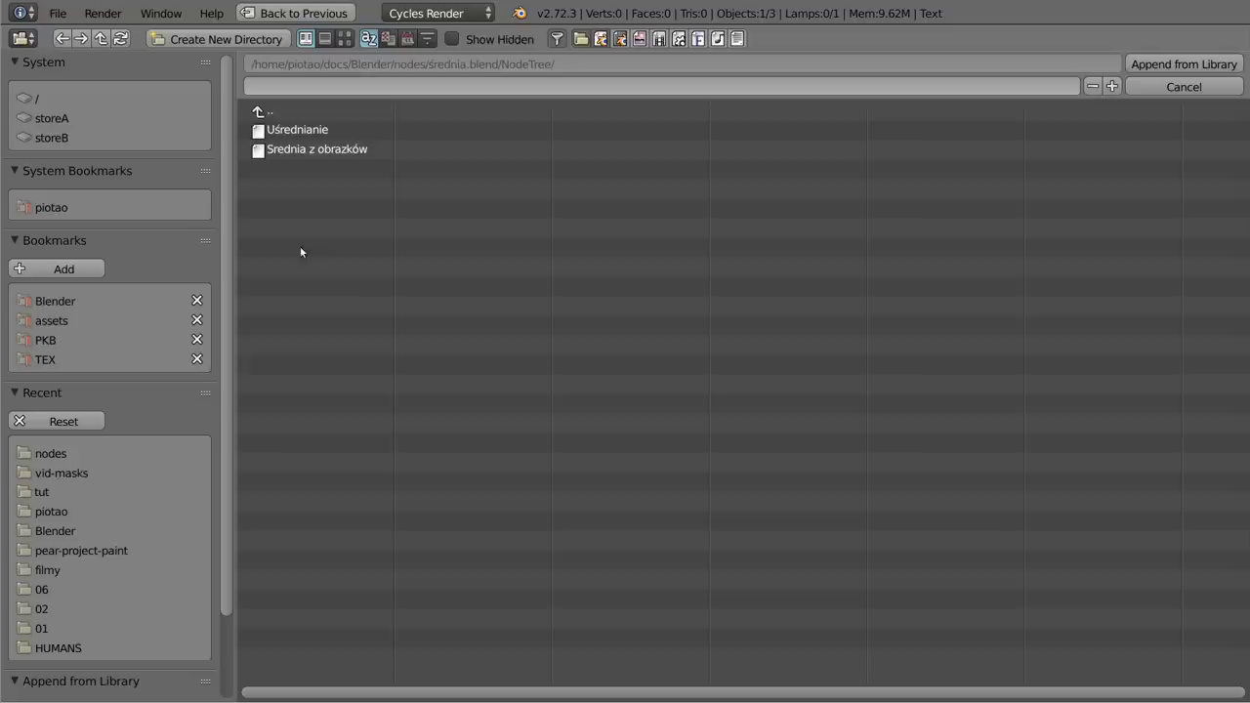
{"action": "left_click", "coordinate": [311, 153]}
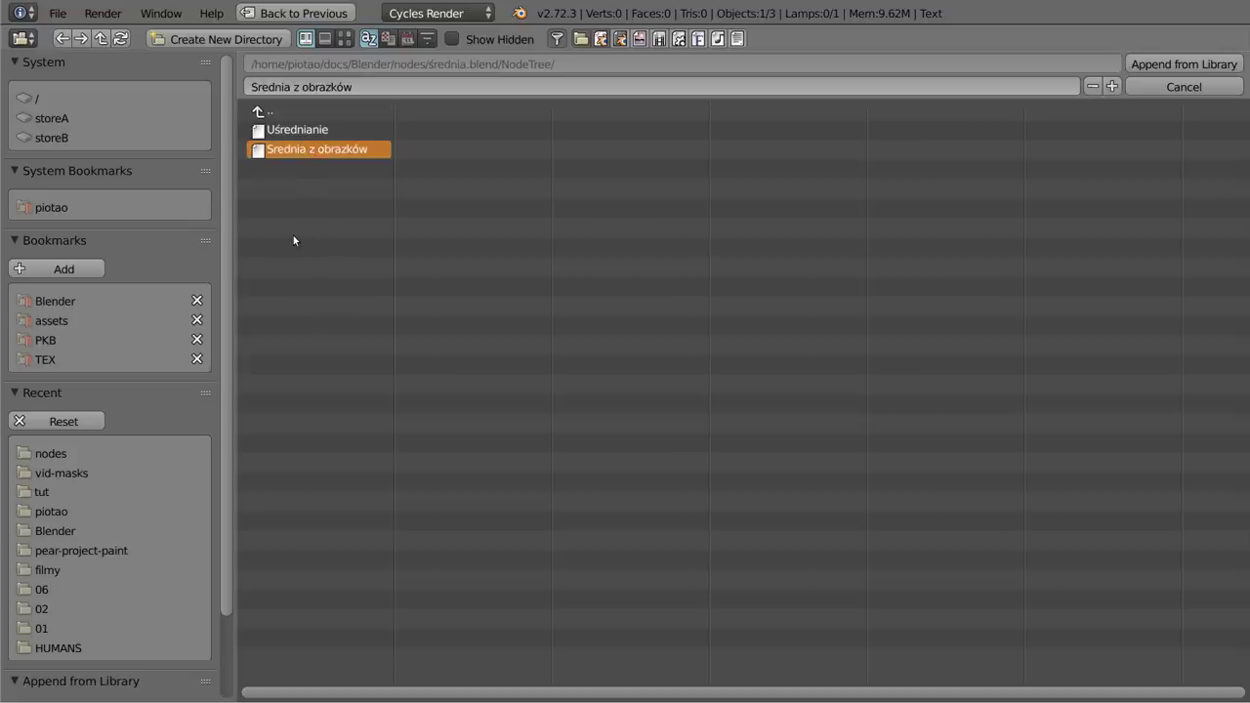
{"action": "left_click", "coordinate": [1186, 64]}
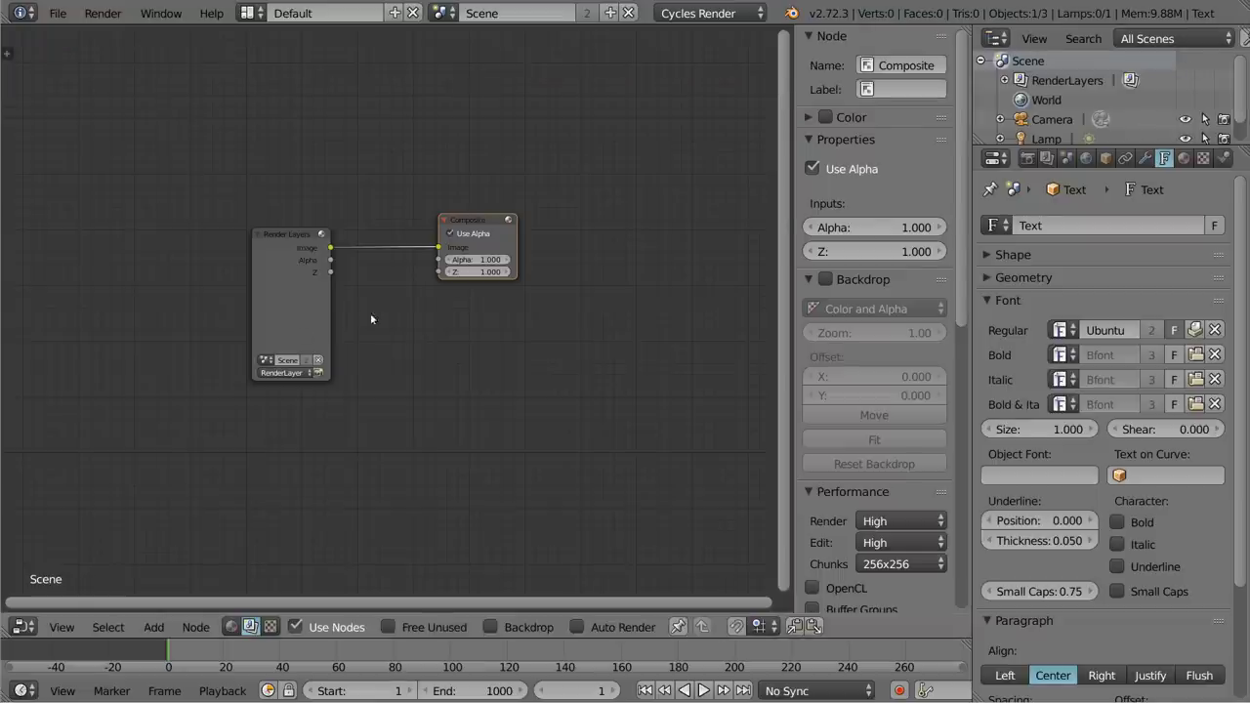
- Check the Add menu without adding anything, then reopen the Append browser
{"action": "key", "text": "shift+a"}
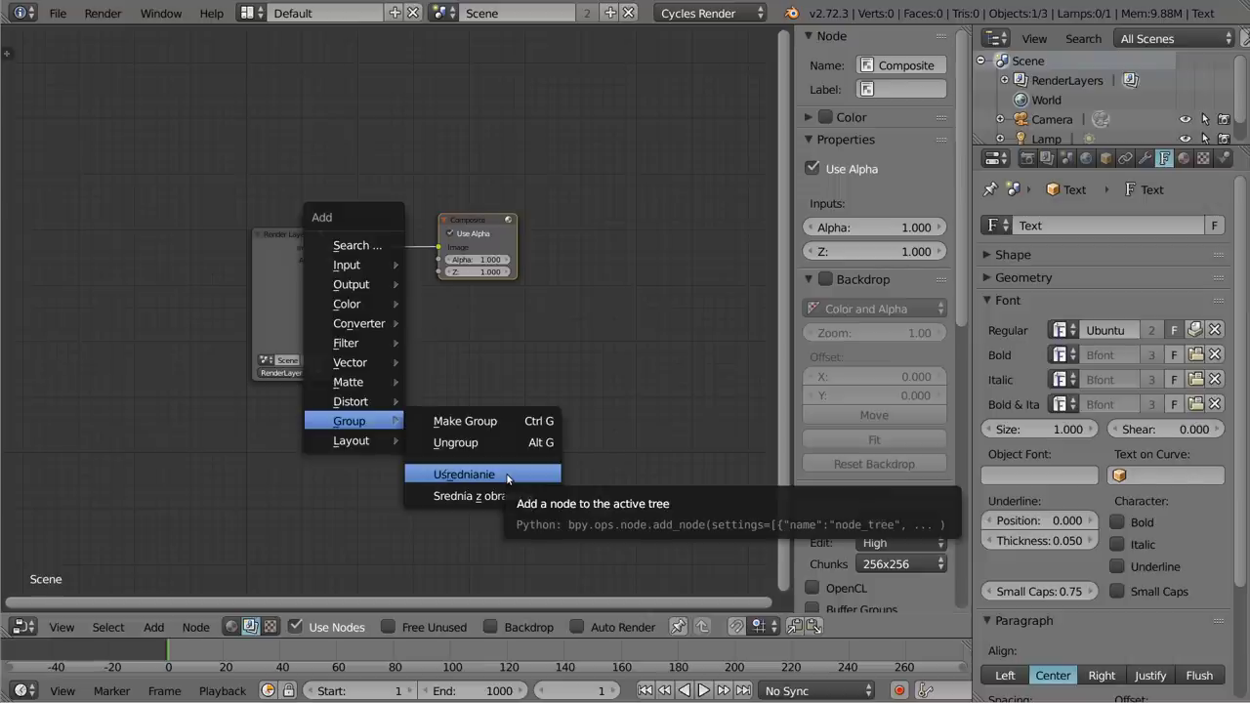
{"action": "key", "text": "Escape"}
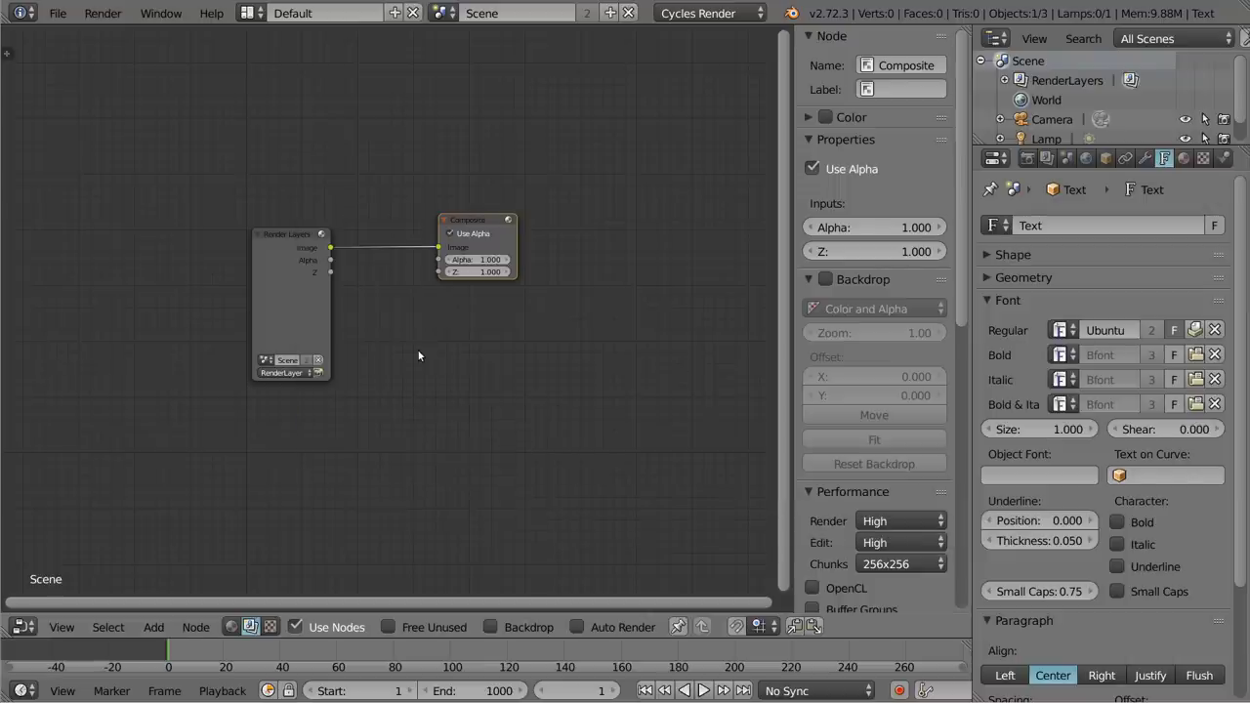
{"action": "key", "text": "shift+F1"}
- Append the POMIĘDZY node group from pomiędzy.blend and check the Add menu for it
{"action": "left_click", "coordinate": [271, 110]}
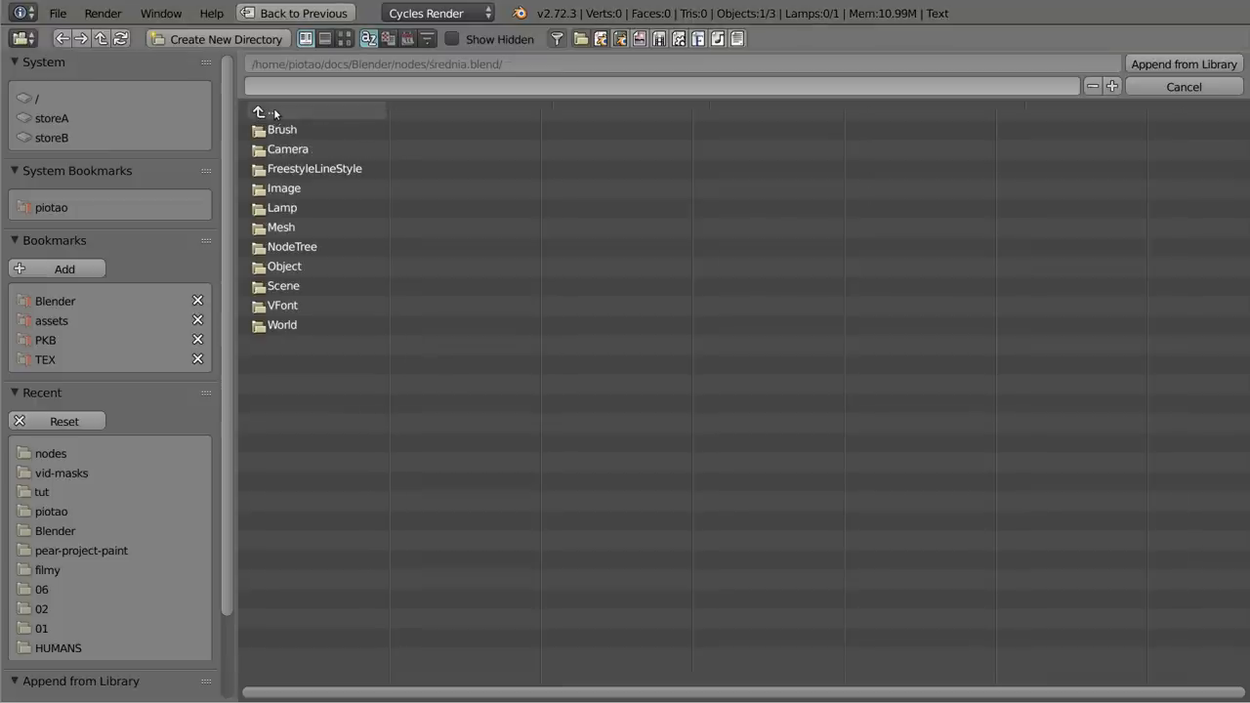
{"action": "left_click", "coordinate": [271, 110]}
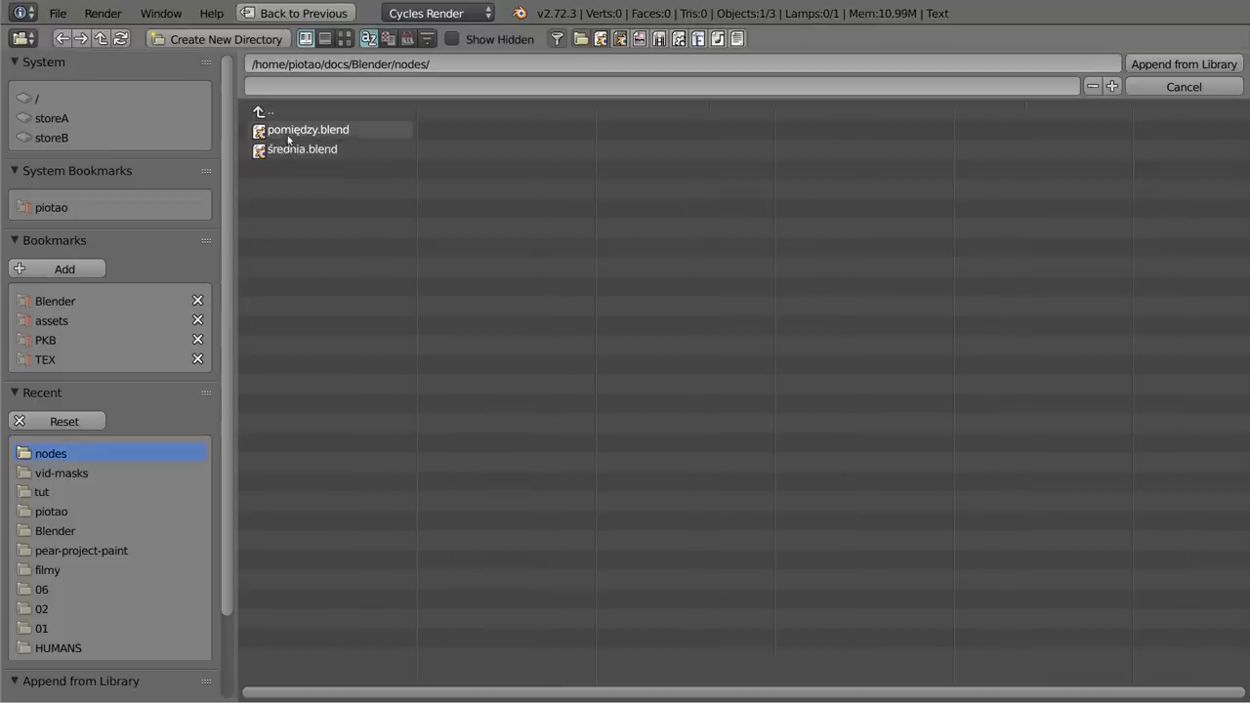
{"action": "left_click", "coordinate": [293, 130]}
{"action": "left_click", "coordinate": [302, 268]}
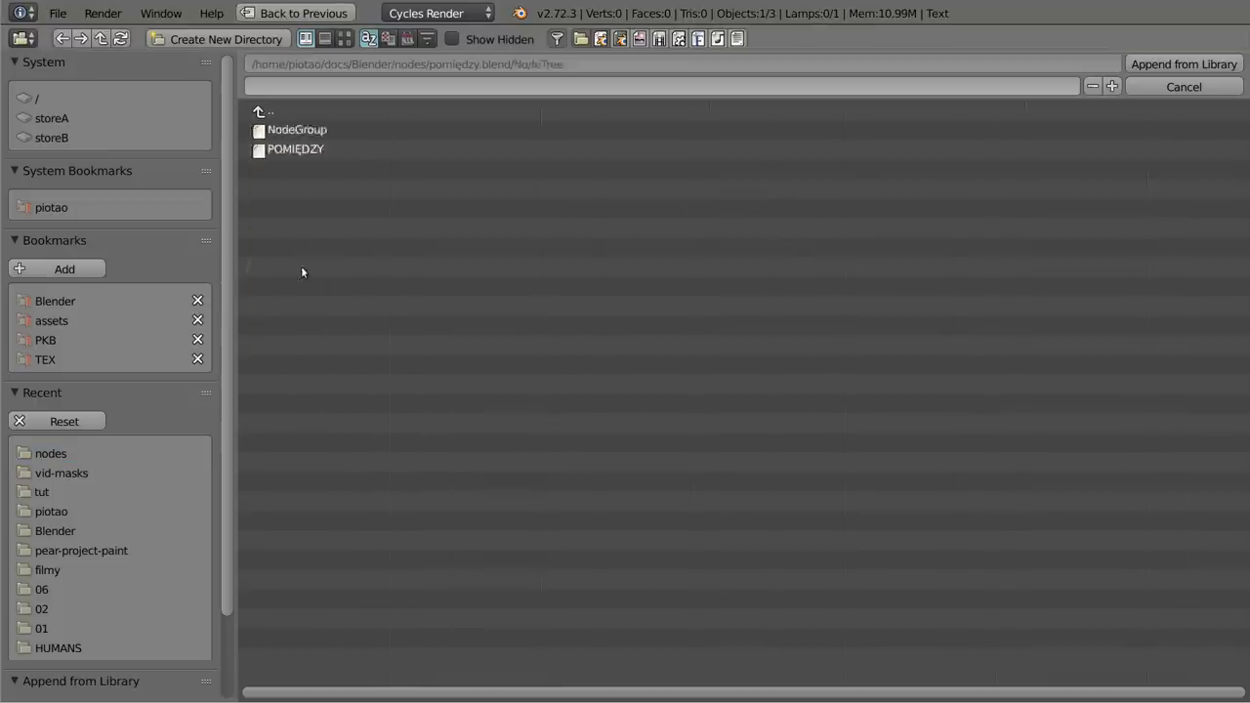
{"action": "left_click", "coordinate": [284, 153]}
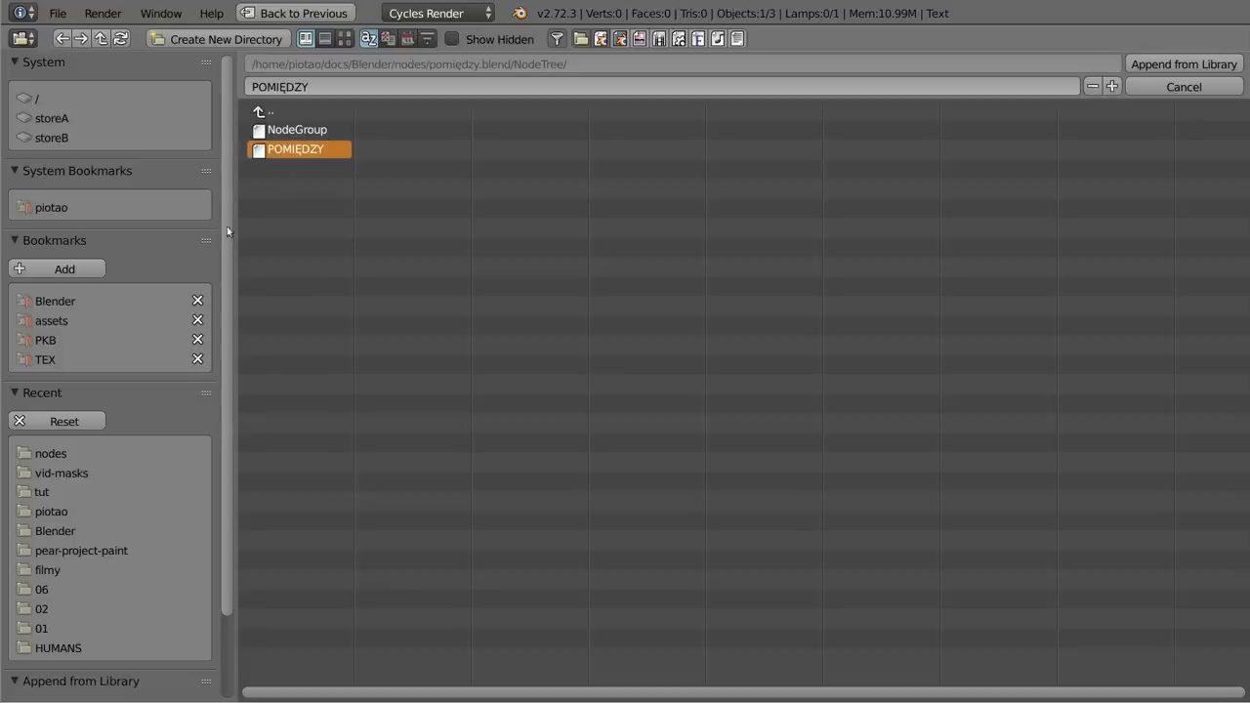
{"action": "left_click", "coordinate": [1162, 64]}
{"action": "key", "text": "shift+a"}
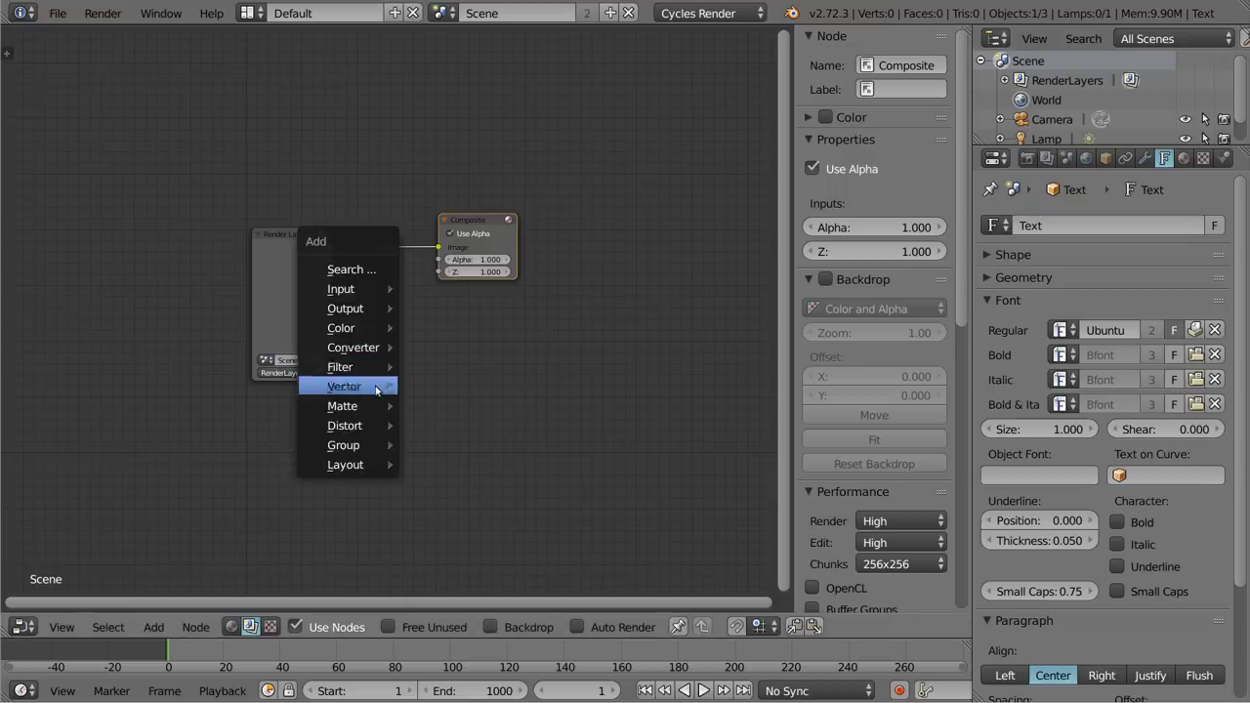
{"action": "mouse_move", "coordinate": [344, 445]}
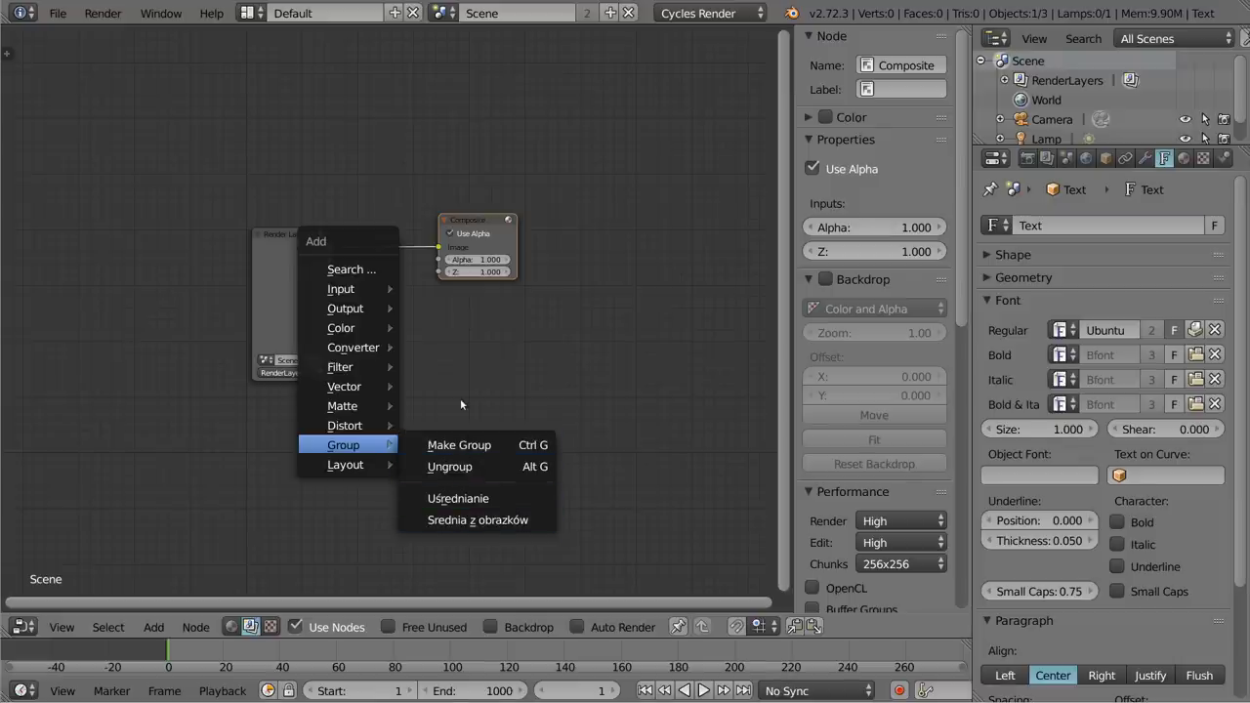
{"action": "key", "text": "Escape"}
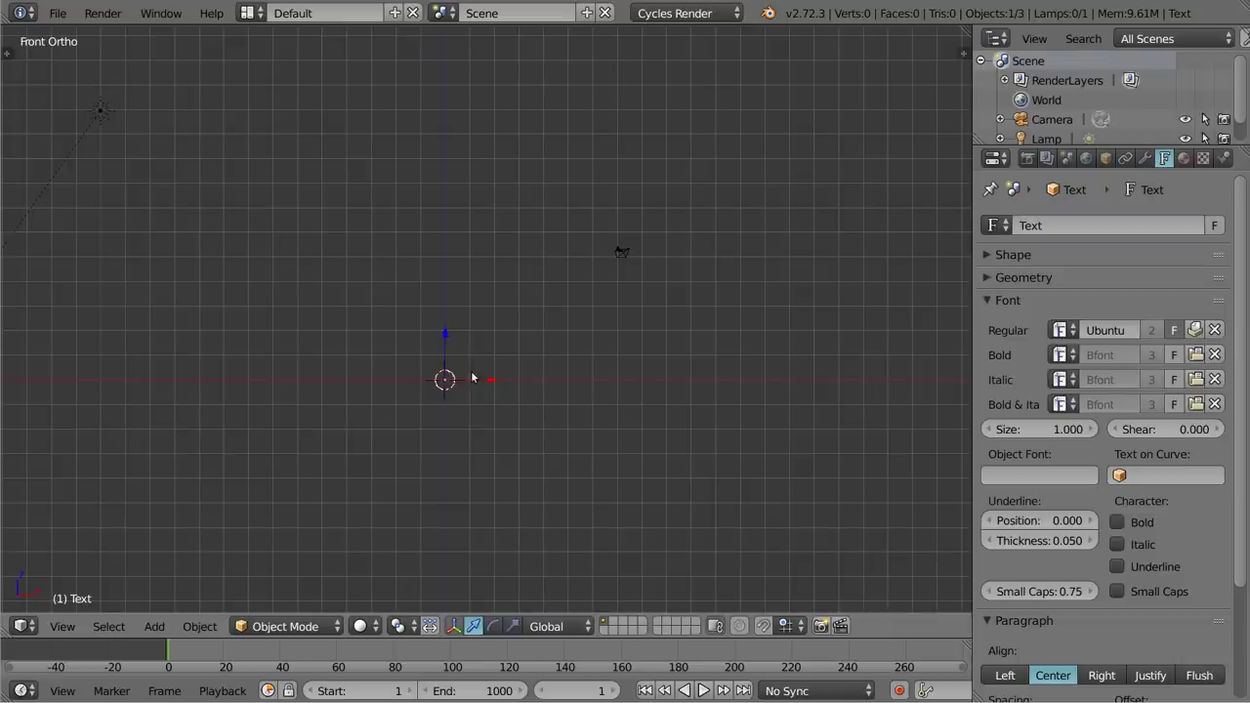
- Append the POMIĘDZY node group from nodes/pomiędzy.blend into the fresh file
{"action": "key", "text": "shift+F1"}
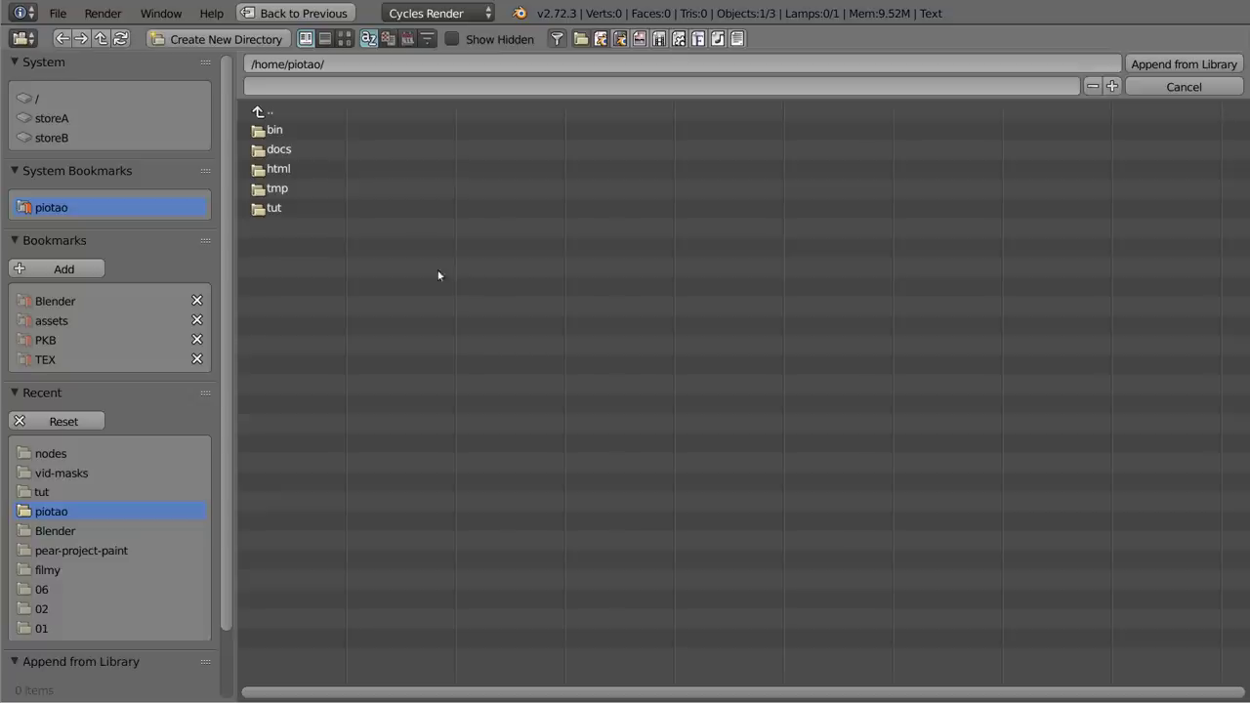
{"action": "left_click", "coordinate": [64, 450]}
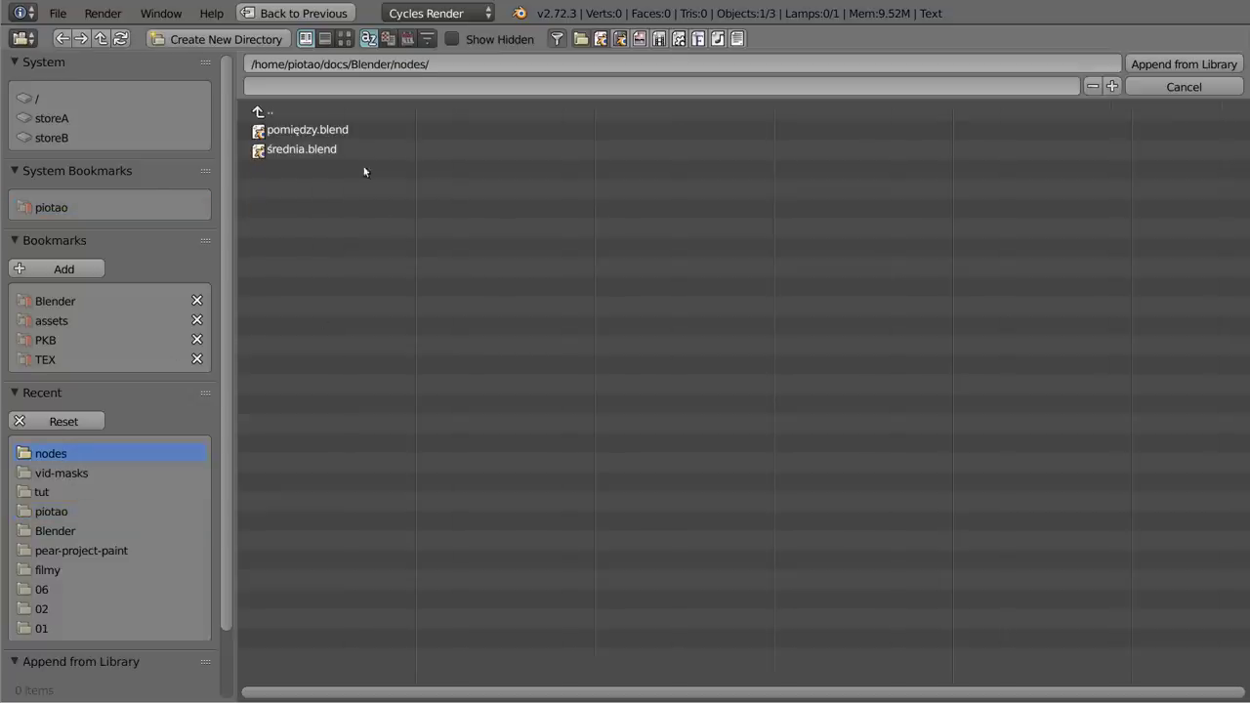
{"action": "left_click", "coordinate": [307, 132]}
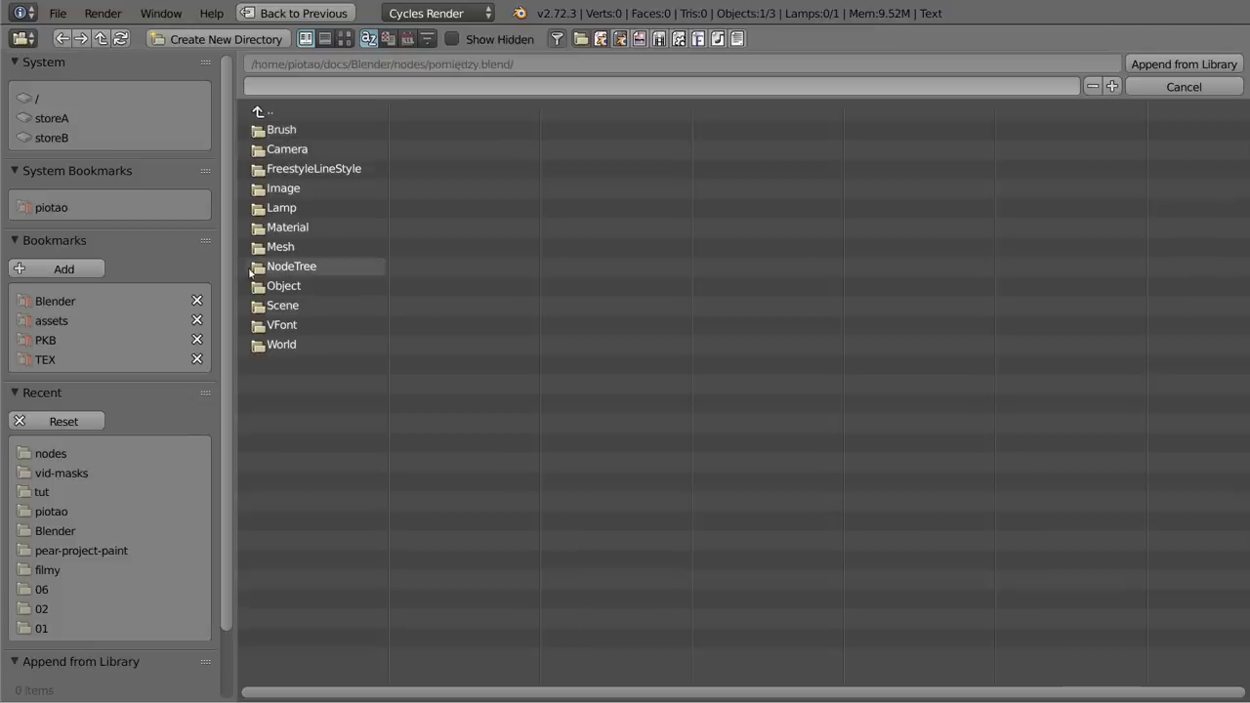
{"action": "left_click", "coordinate": [309, 268]}
{"action": "left_click", "coordinate": [296, 130]}
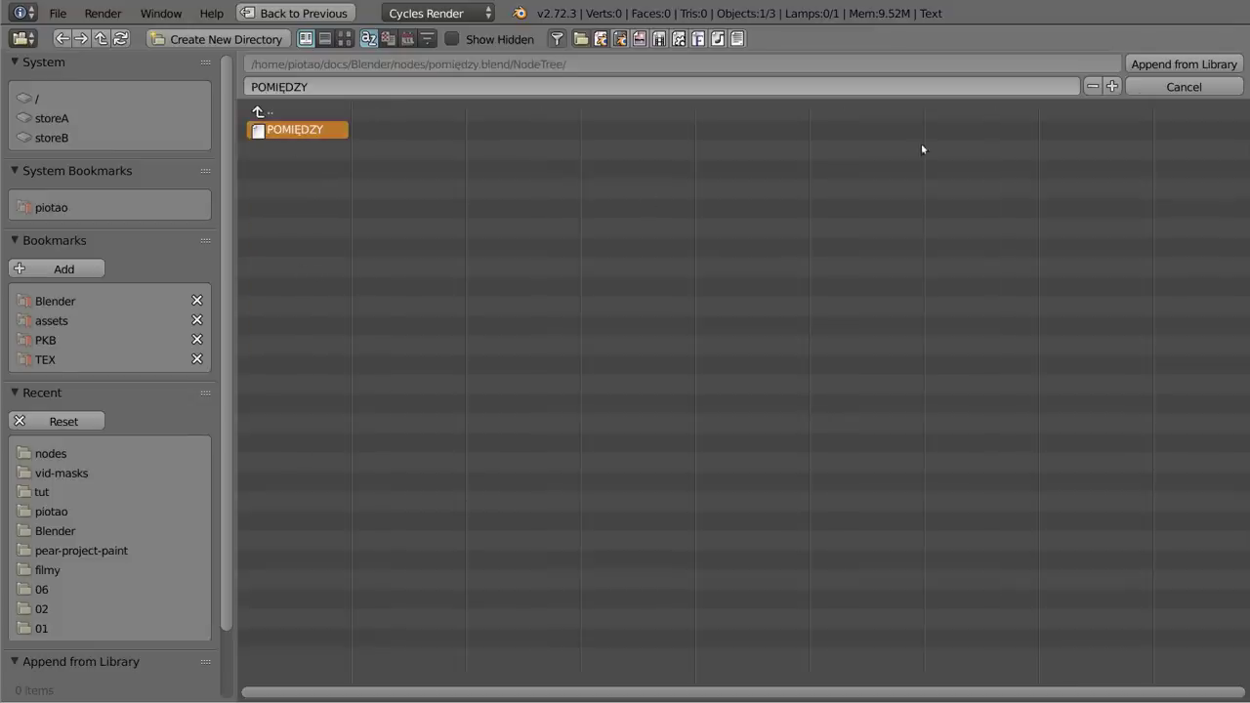
{"action": "left_click", "coordinate": [1203, 65]}
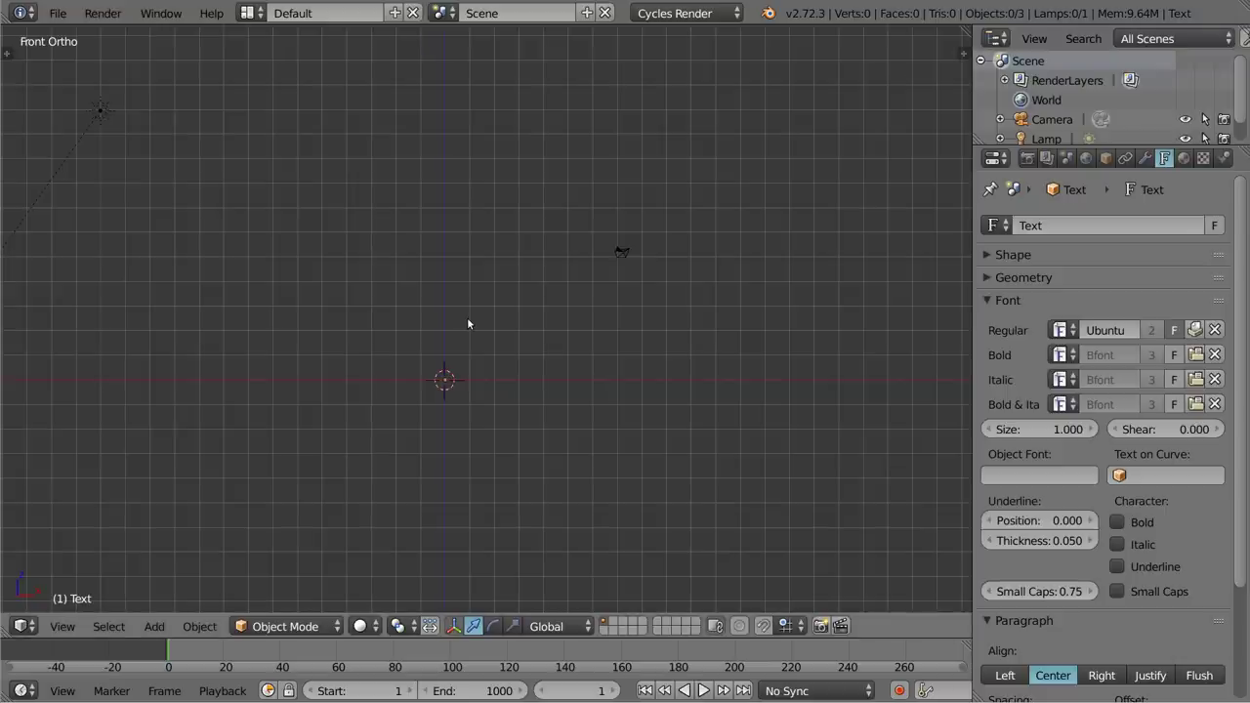
- Turn the area into a Compositing node editor with Use Nodes and Backdrop enabled
{"action": "key", "text": "shift+F3"}
{"action": "left_click", "coordinate": [250, 627]}
{"action": "left_click", "coordinate": [295, 626]}
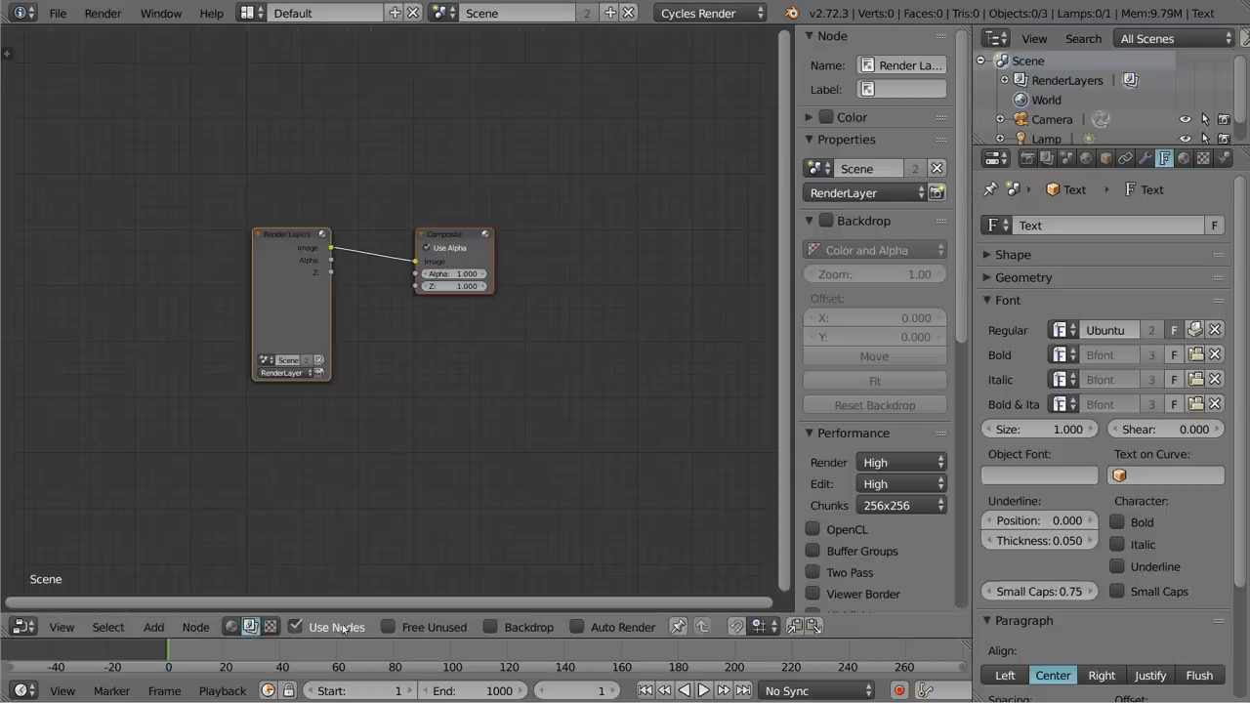
{"action": "left_click", "coordinate": [491, 626]}
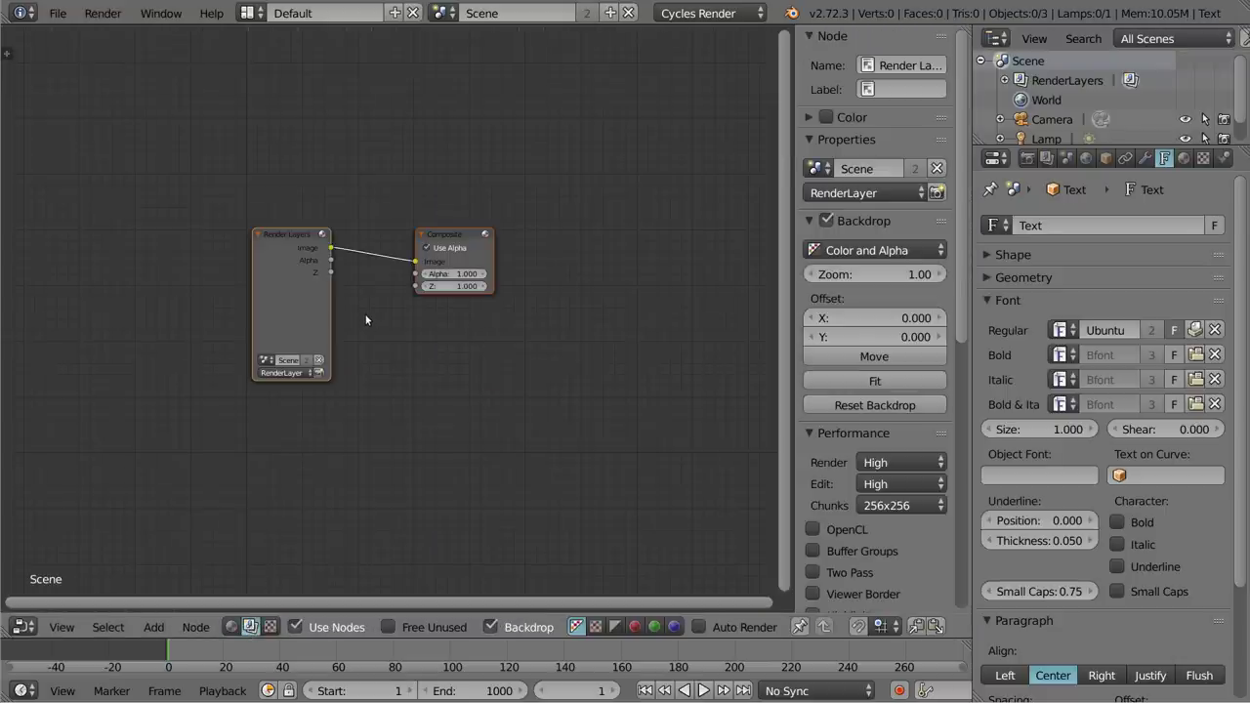
{"action": "key", "text": "shift+a"}
- Create a new material and add a POMIĘDZY group node beside Diffuse BSDF and Material Output
{"action": "left_click", "coordinate": [232, 627]}
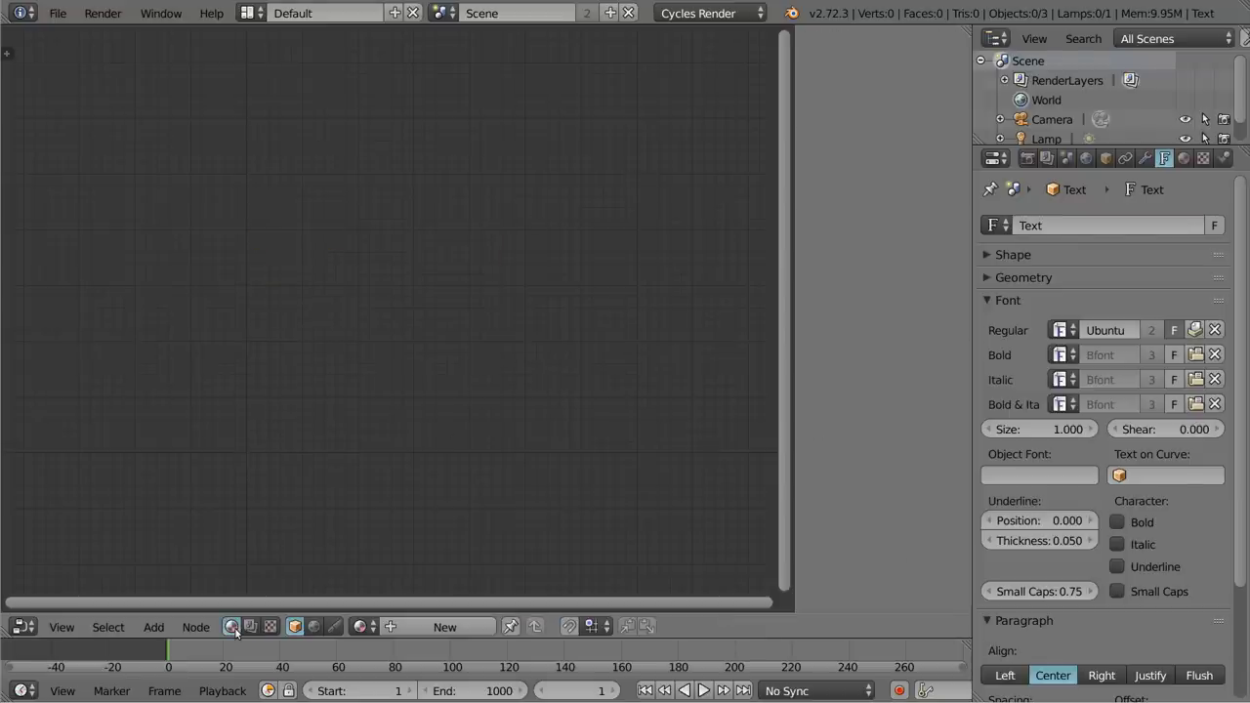
{"action": "left_click", "coordinate": [430, 627]}
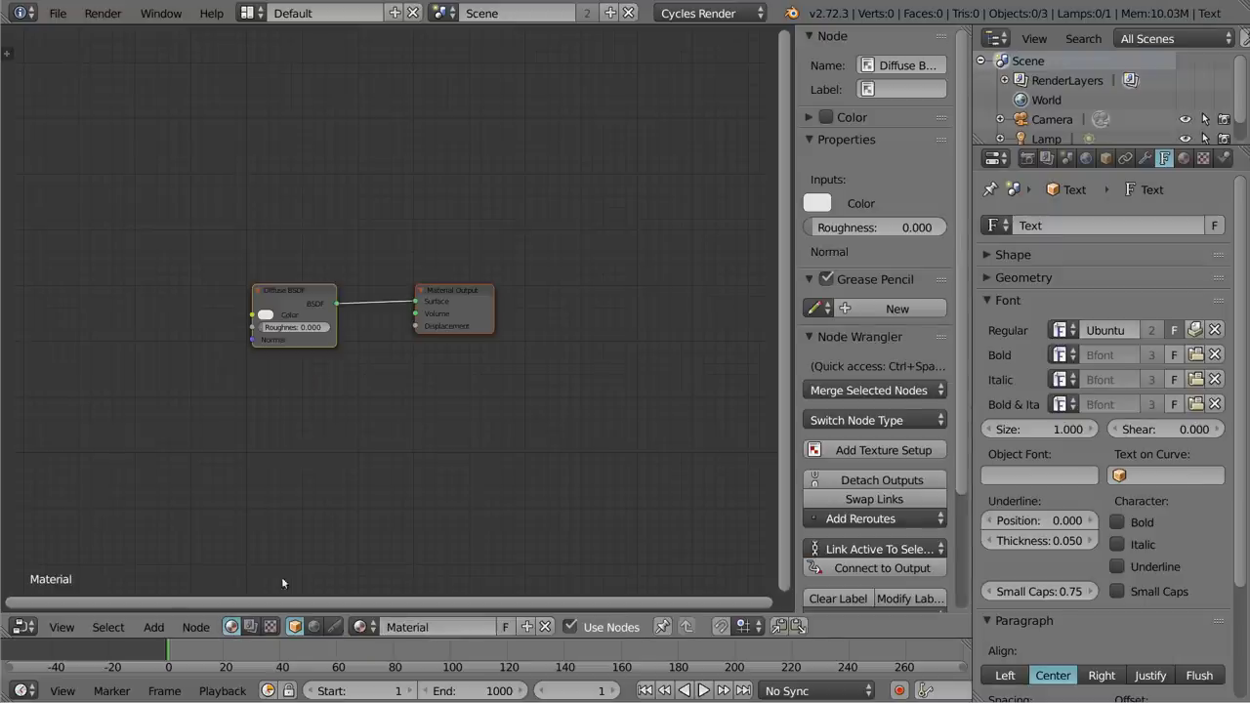
{"action": "key", "text": "shift+a"}
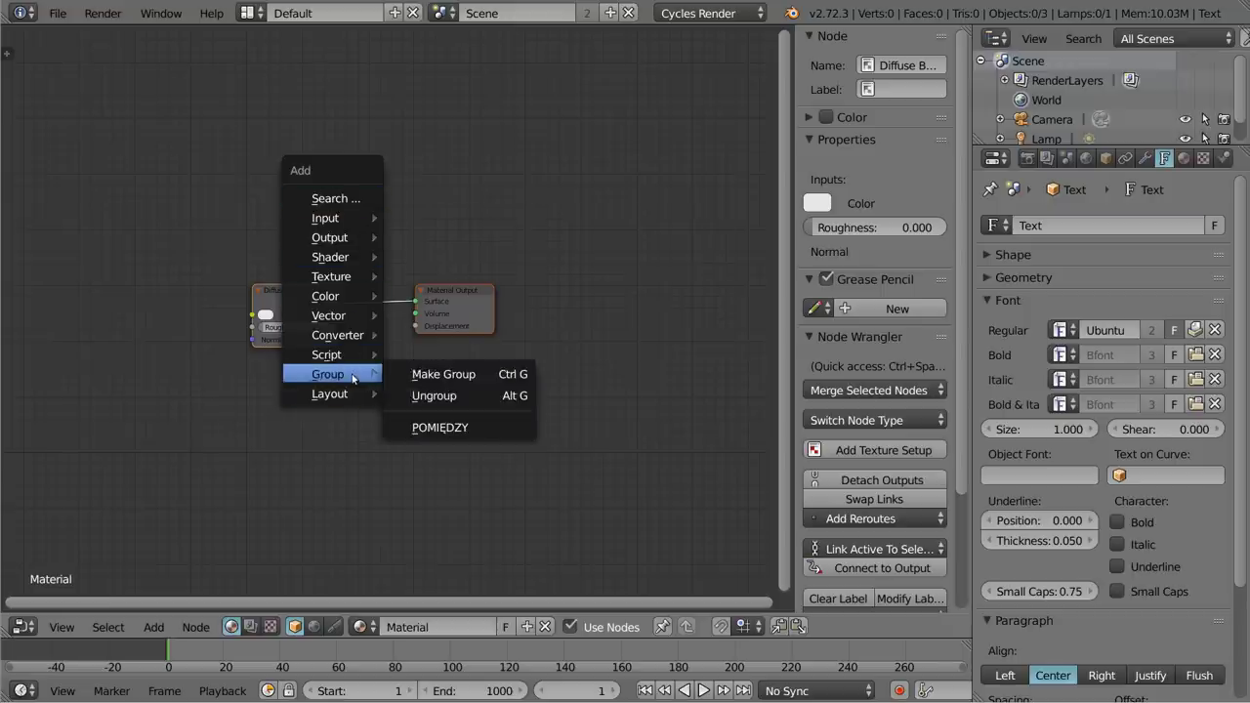
{"action": "mouse_move", "coordinate": [328, 374]}
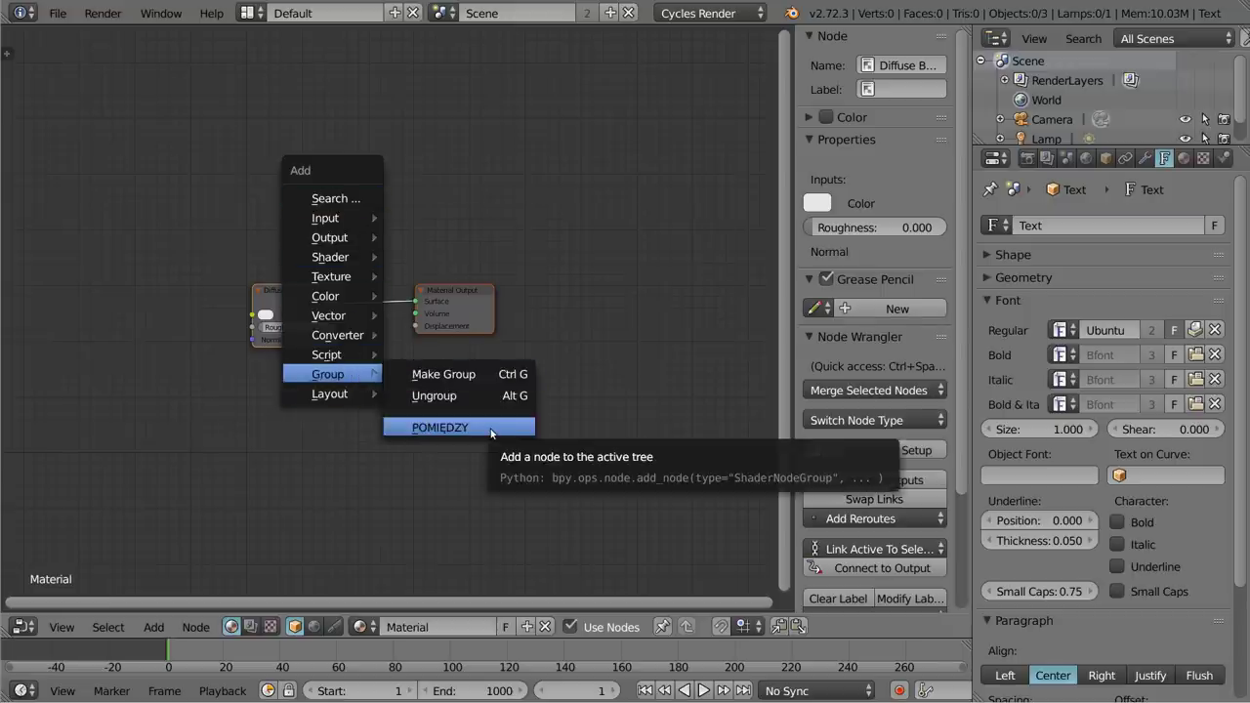
{"action": "left_click", "coordinate": [491, 429]}
{"action": "scroll", "coordinate": [372, 422], "scroll_direction": "up", "scroll_amount": 4}
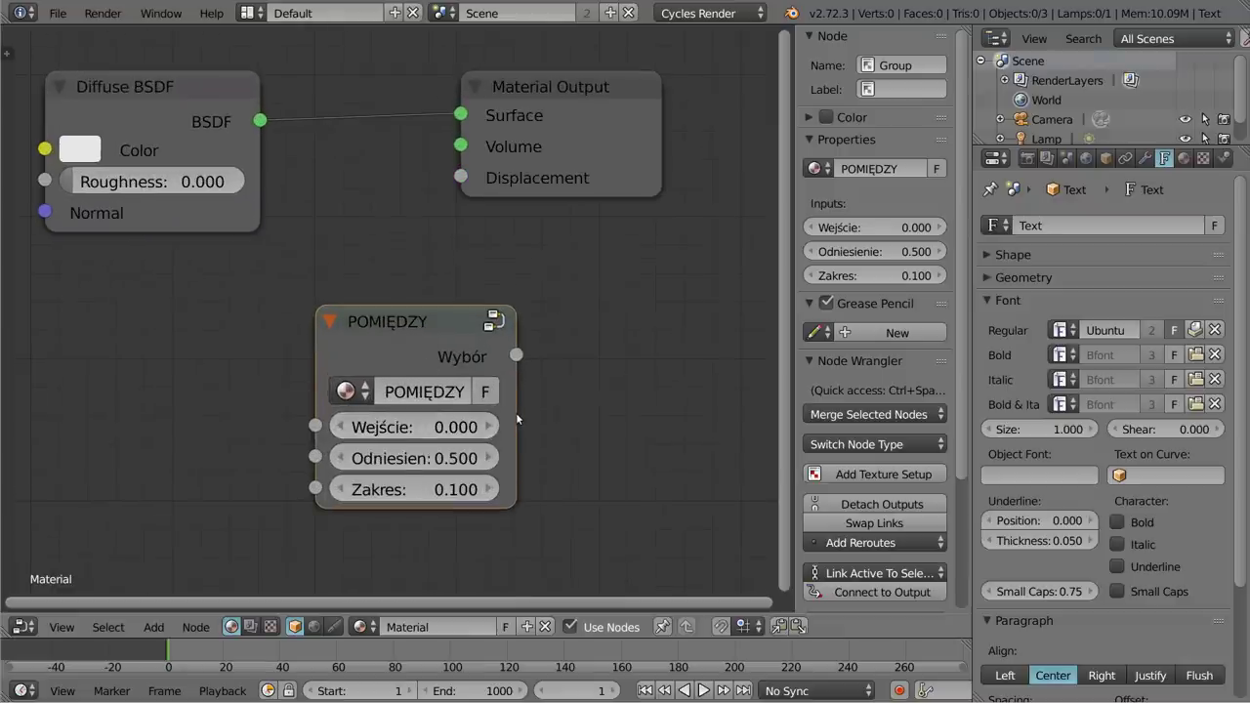
- Widen the POMIĘDZY node, move it up, and draw a grease-pencil line beneath it
{"action": "left_click_drag", "start_coordinate": [517, 418], "coordinate": [563, 418]}
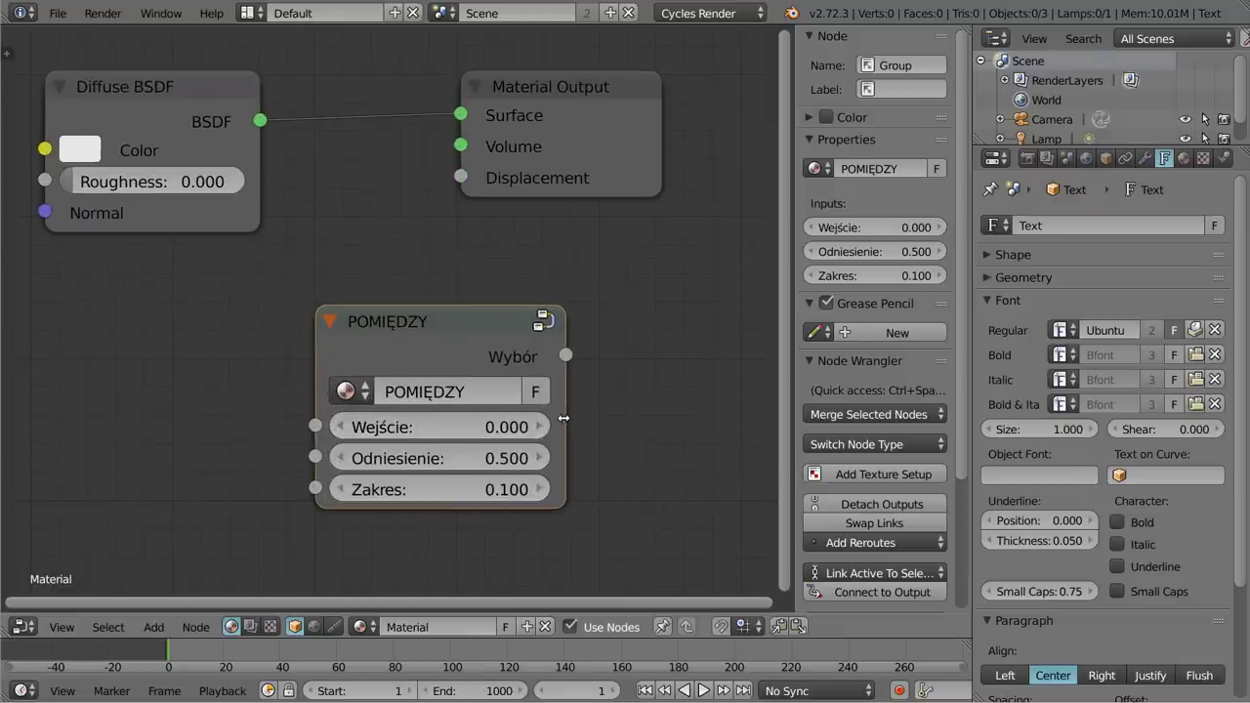
{"action": "left_click_drag", "start_coordinate": [404, 322], "coordinate": [417, 251]}
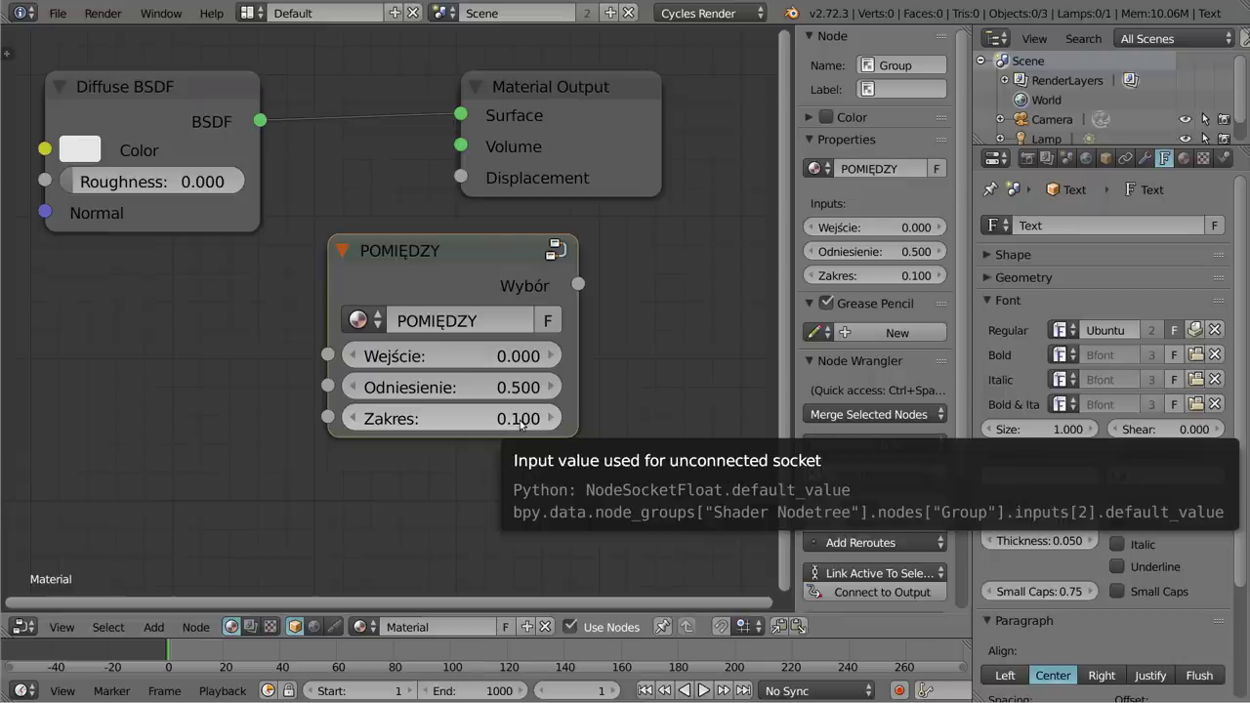
{"action": "left_click_drag", "start_coordinate": [244, 498], "coordinate": [608, 492]}
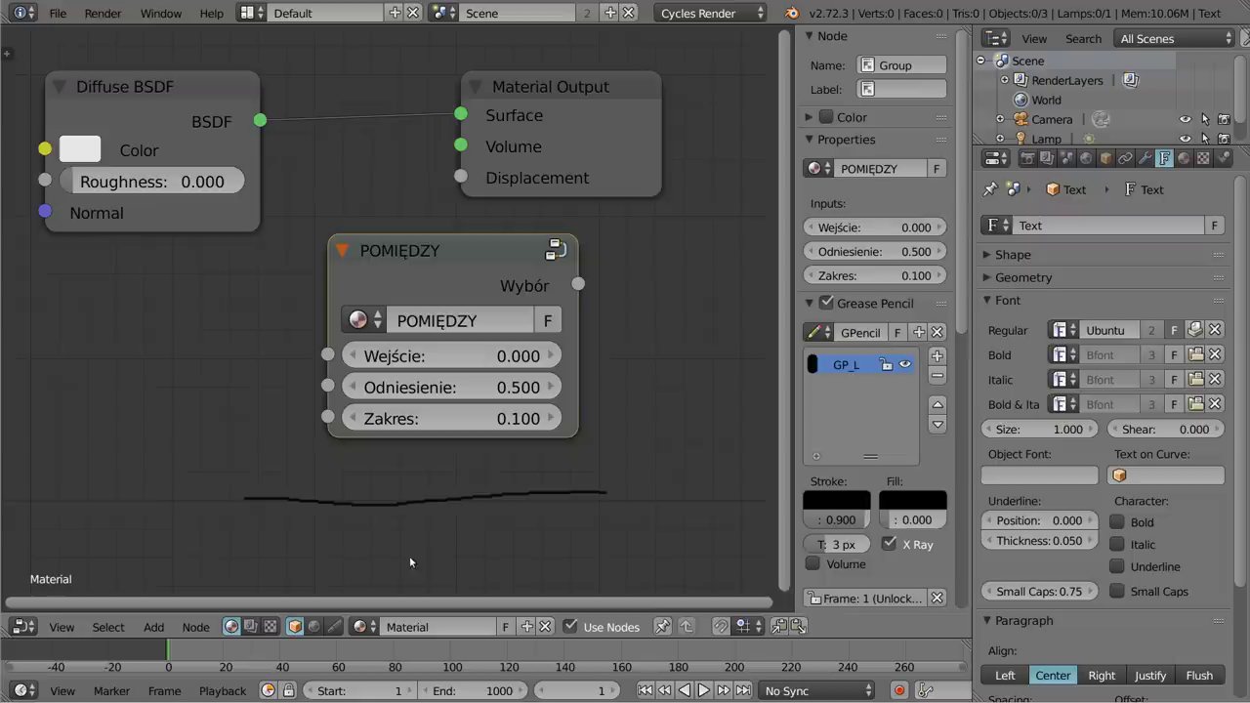
- Mark vertical ticks across the annotation line, adding then removing a driver on Zakres
{"action": "left_click_drag", "start_coordinate": [428, 484], "coordinate": [431, 533]}
{"action": "key", "text": "ctrl+d"}
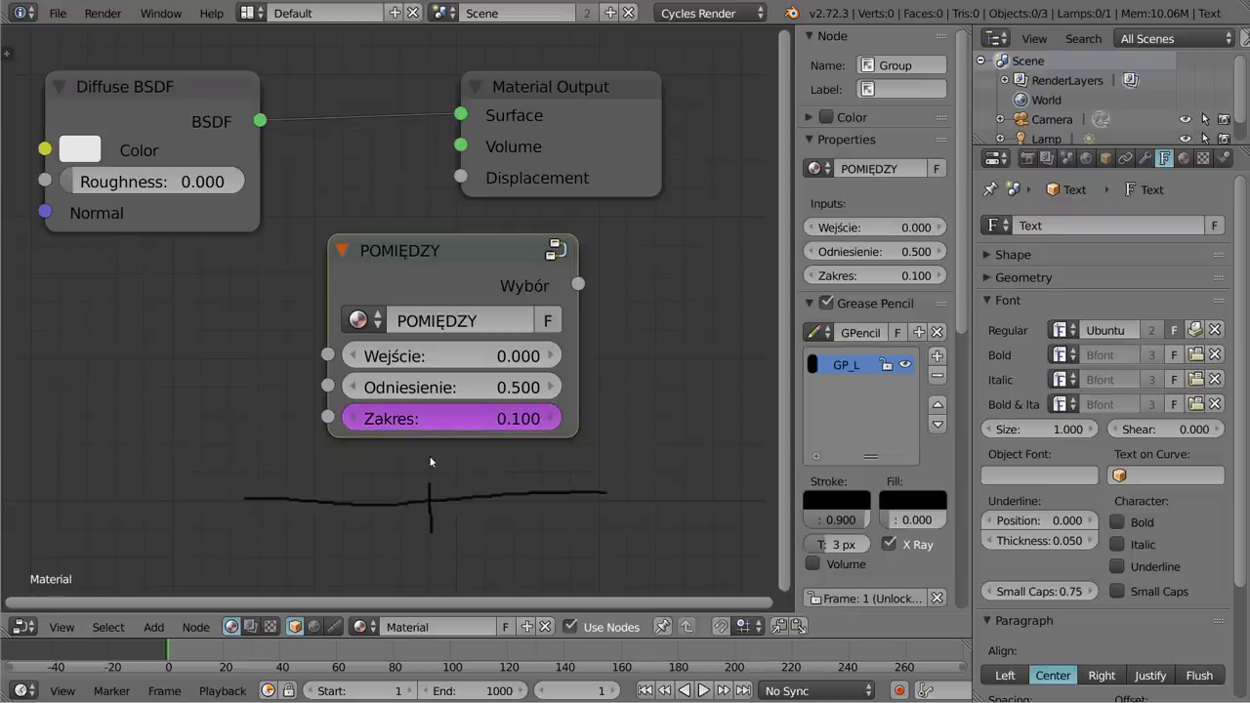
{"action": "key", "text": "ctrl+alt+d"}
{"action": "mouse_move", "coordinate": [399, 493]}
{"action": "left_mouse_down"}
{"action": "mouse_move", "coordinate": [398, 513]}
{"action": "mouse_move", "coordinate": [460, 494]}
{"action": "mouse_move", "coordinate": [454, 481]}
{"action": "mouse_move", "coordinate": [404, 480]}
{"action": "left_mouse_up"}
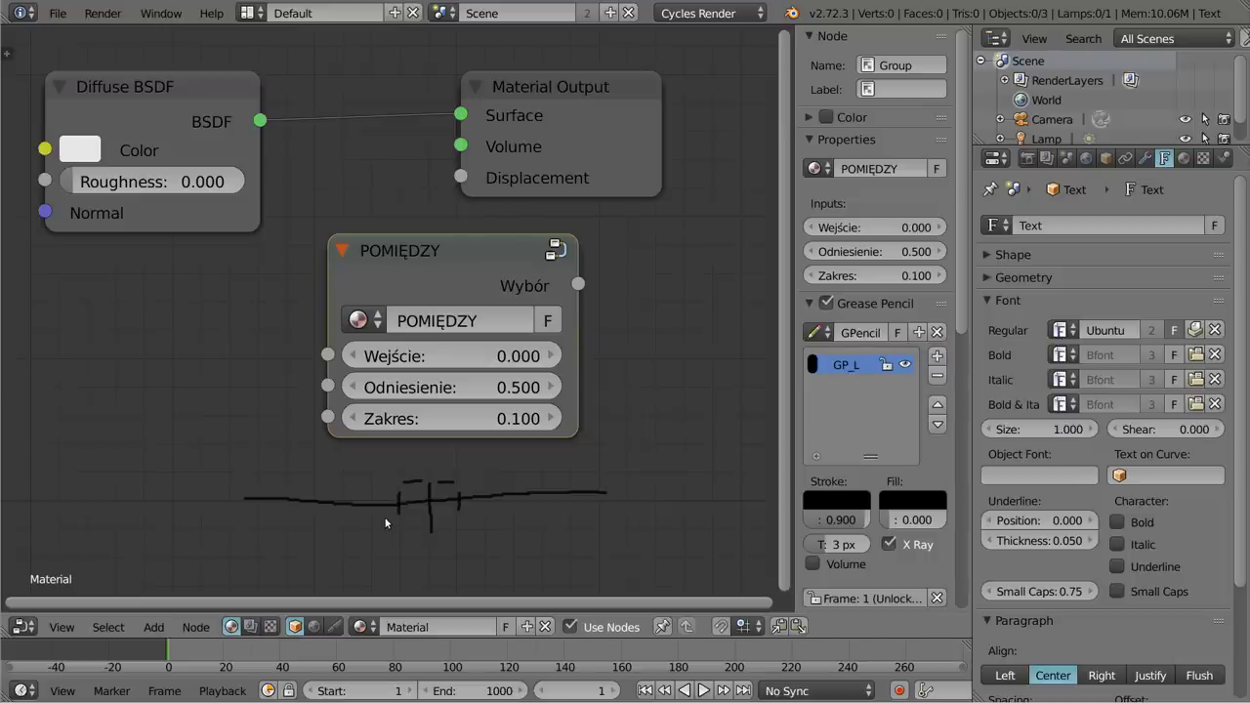
{"action": "left_click_drag", "start_coordinate": [247, 477], "coordinate": [245, 524]}
- Enter the POMIĘDZY group and maximise the editor to view its math nodes
{"action": "key", "text": "Tab"}
{"action": "scroll", "coordinate": [449, 256], "scroll_direction": "down", "scroll_amount": 3}
{"action": "scroll", "coordinate": [449, 255], "scroll_direction": "down", "scroll_amount": 2}
{"action": "scroll", "coordinate": [450, 257], "scroll_direction": "down", "scroll_amount": 1}
{"action": "scroll", "coordinate": [450, 257], "scroll_direction": "down", "scroll_amount": 1}
{"action": "scroll", "coordinate": [478, 254], "scroll_direction": "down", "scroll_amount": 1}
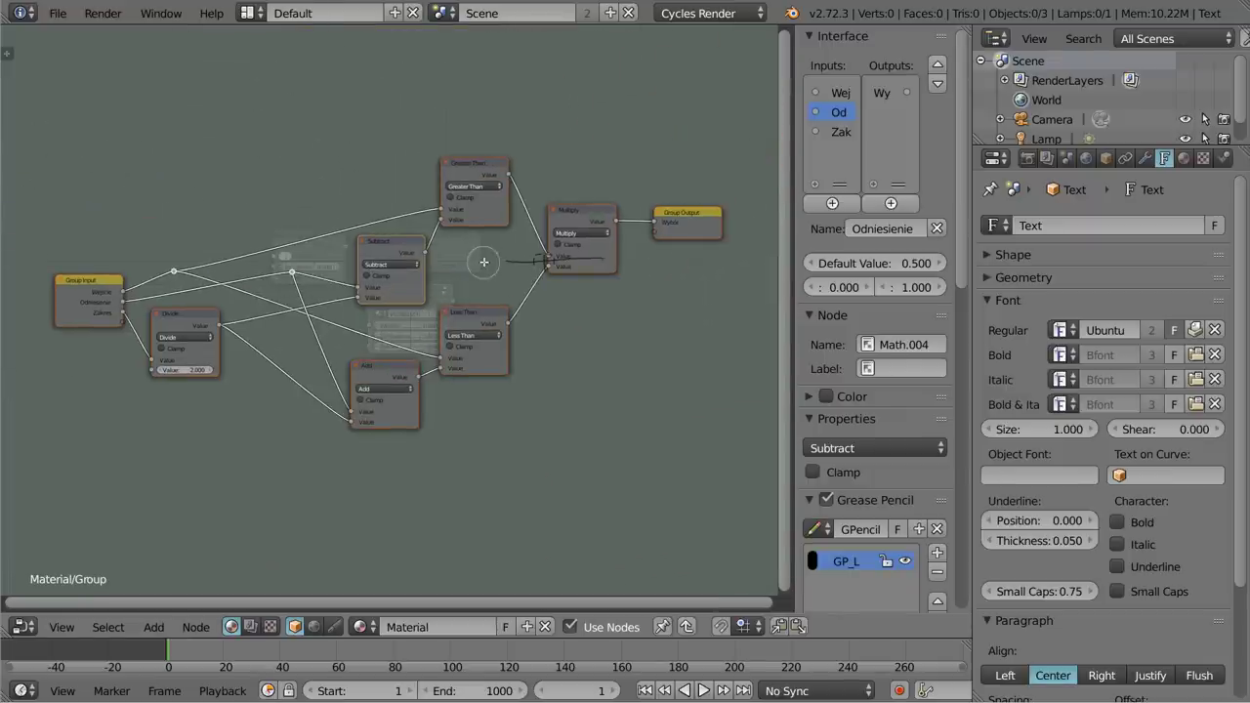
{"action": "scroll", "coordinate": [440, 323], "scroll_direction": "up", "scroll_amount": 1}
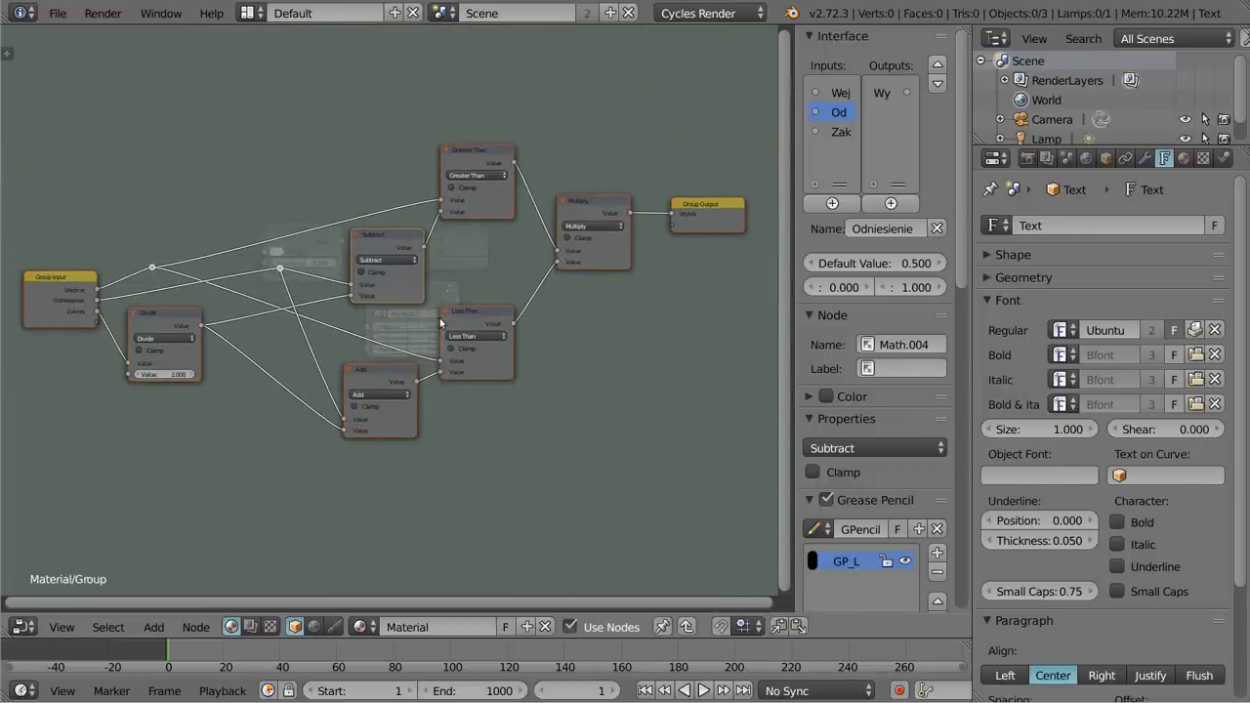
{"action": "key", "text": "ctrl+Up"}
{"action": "scroll", "coordinate": [483, 327], "scroll_direction": "up", "scroll_amount": 1}
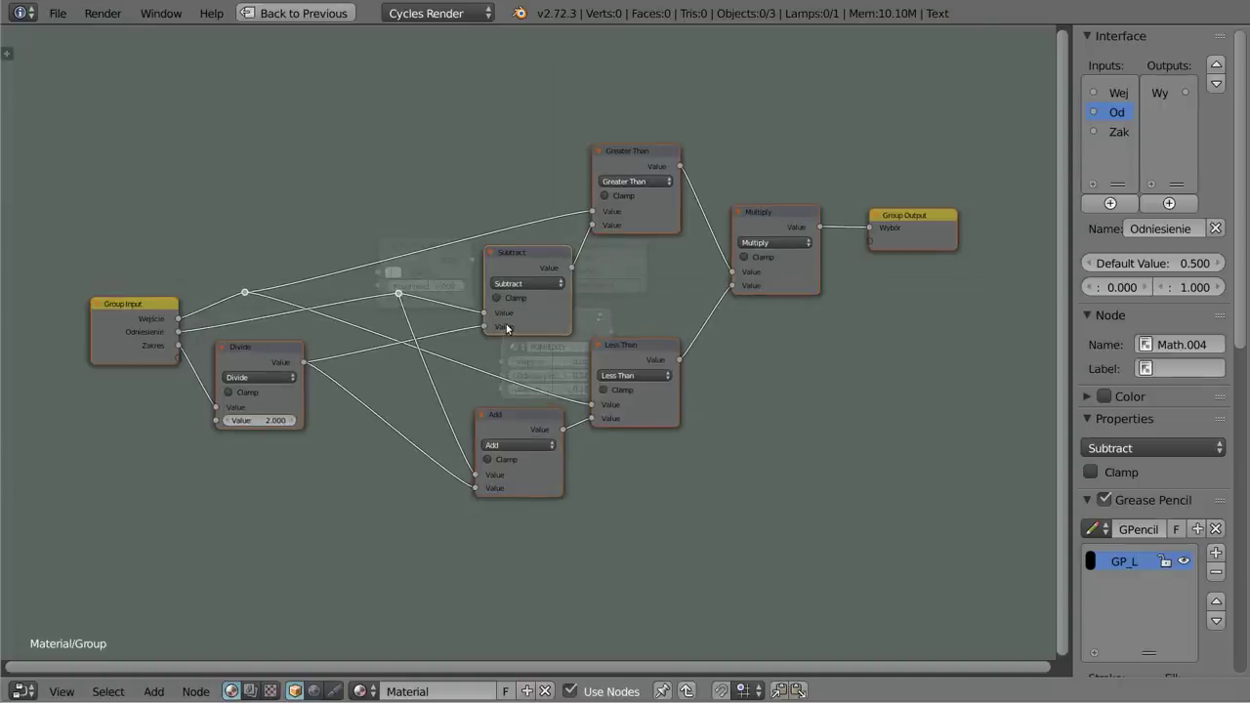
{"action": "scroll", "coordinate": [518, 337], "scroll_direction": "up", "scroll_amount": 1}
{"action": "middle_click_drag", "start_coordinate": [514, 357], "coordinate": [524, 352]}
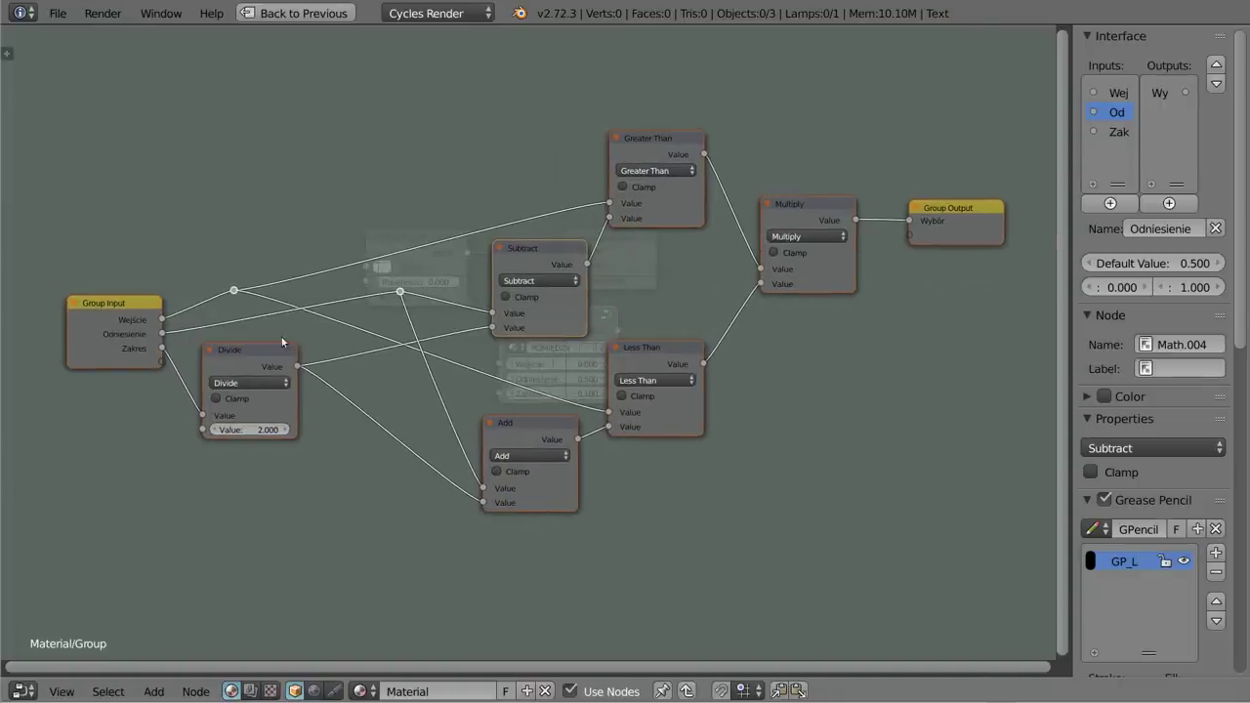